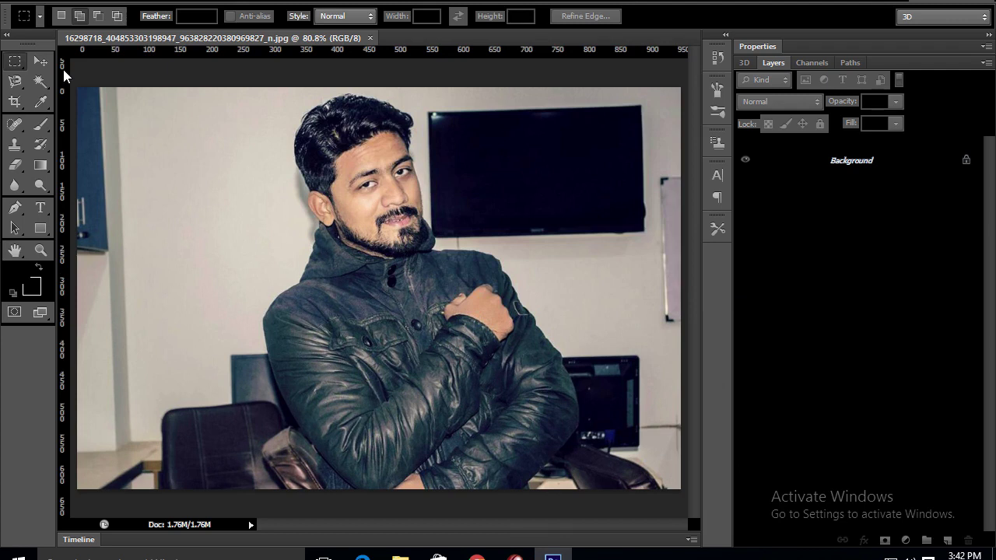
# Add an empty Layer 1 above the Background photo and pick the Brush tool.
pyautogui.click(946, 540)
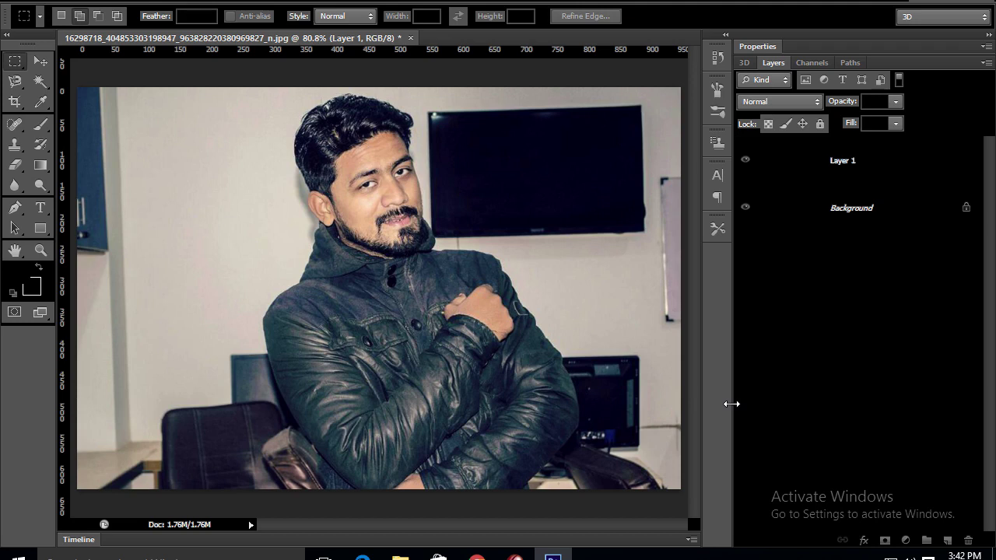
pyautogui.click(41, 124)
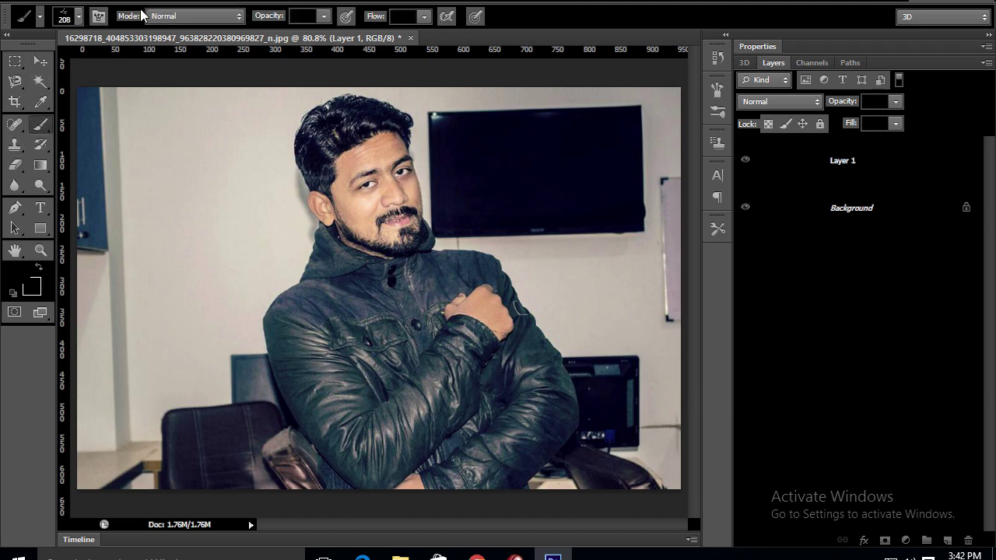
# Set a small hard round brush tip and a pure red (ff0000) foreground colour.
pyautogui.click(66, 17)
pyautogui.click(75, 138)
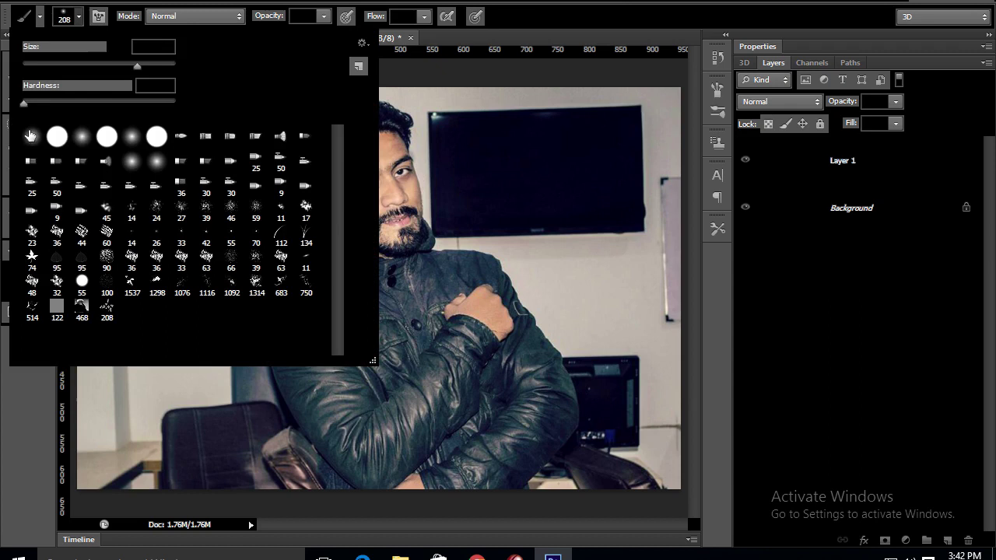
pyautogui.moveTo(137, 65); pyautogui.dragTo(35, 65)
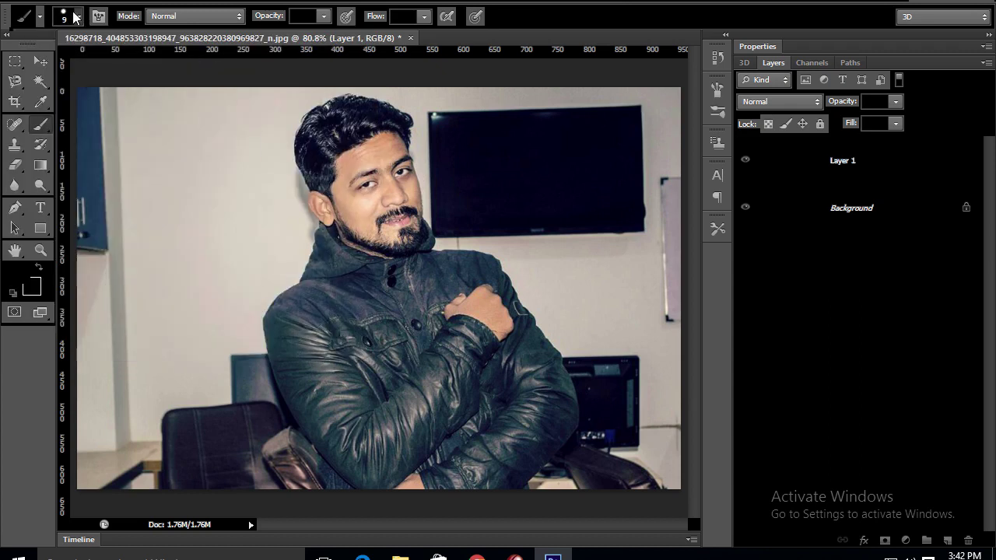
pyautogui.moveTo(31, 65); pyautogui.dragTo(29, 65)
pyautogui.click(81, 17)
pyautogui.click(32, 288)
pyautogui.moveTo(573, 272); pyautogui.dragTo(727, 178)
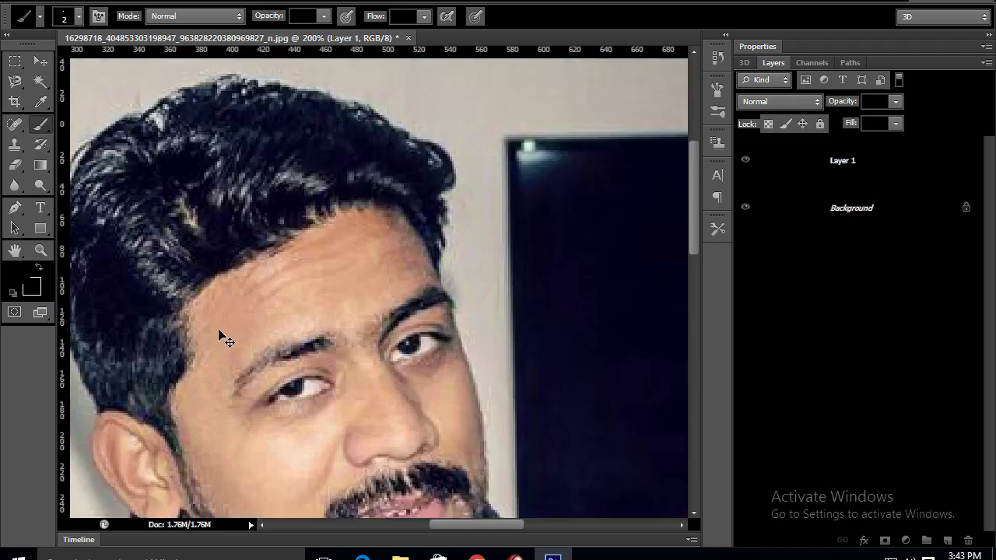
# Zoom in and trace the face's side outline and forehead hairline in red.
pyautogui.hotkey('ctrl', '+')
pyautogui.moveTo(223, 333); pyautogui.dragTo(277, 289)
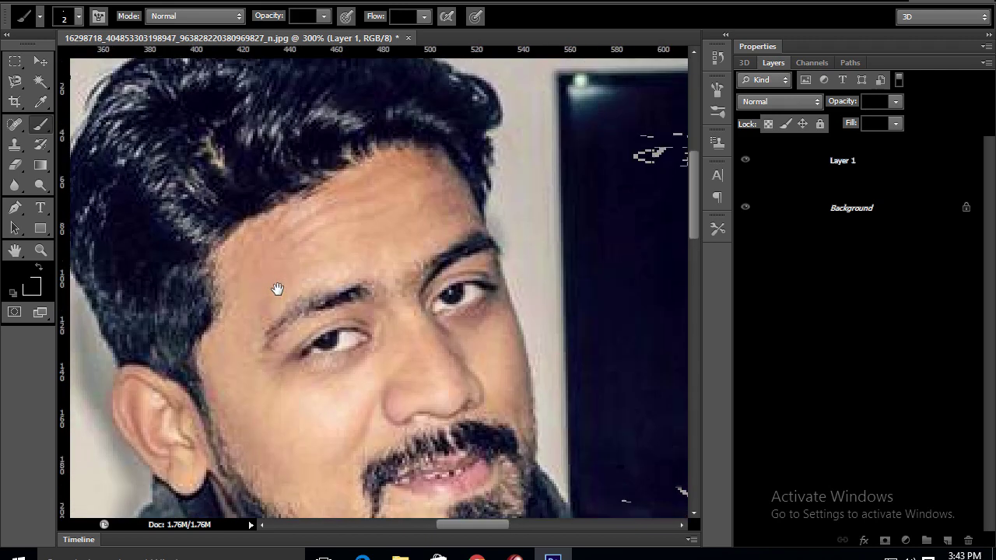
pyautogui.moveTo(210, 411)
pyautogui.mouseDown()
pyautogui.moveTo(205, 388)
pyautogui.moveTo(231, 247)
pyautogui.moveTo(268, 221)
pyautogui.moveTo(362, 166)
pyautogui.moveTo(433, 157)
pyautogui.moveTo(462, 166)
pyautogui.moveTo(494, 228)
pyautogui.mouseUp()
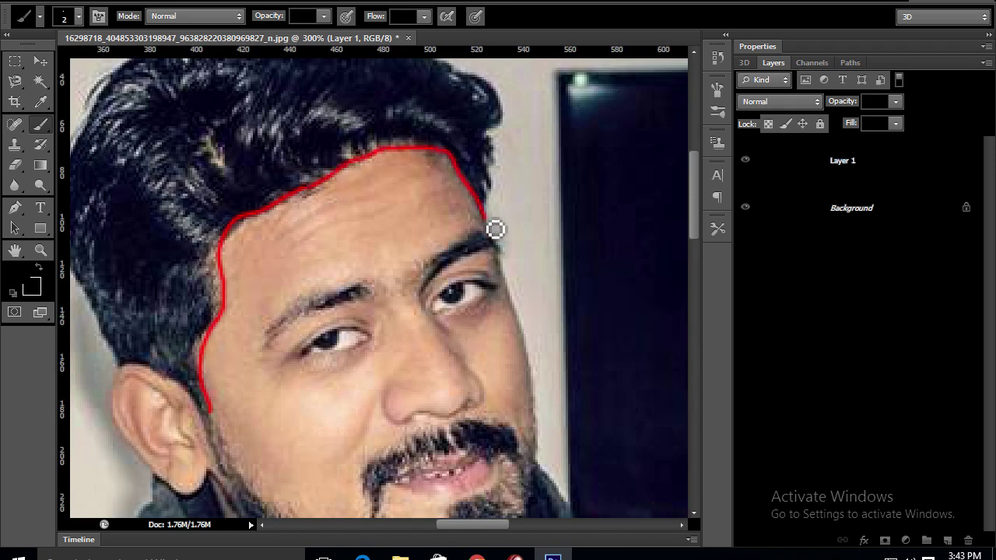
pyautogui.moveTo(343, 146)
pyautogui.mouseDown()
pyautogui.moveTo(382, 147)
pyautogui.moveTo(394, 158)
pyautogui.moveTo(418, 148)
pyautogui.mouseUp()
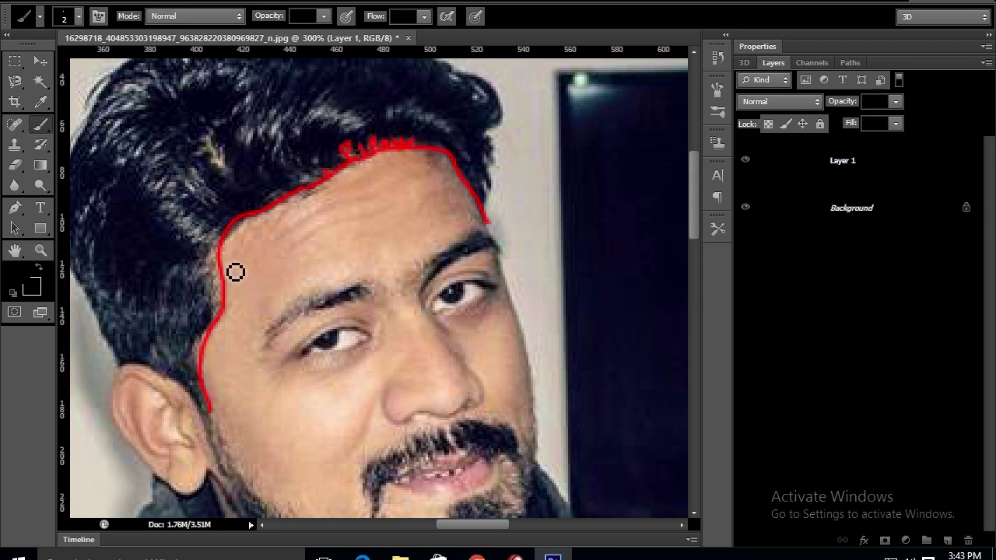
pyautogui.moveTo(226, 259)
pyautogui.mouseDown()
pyautogui.moveTo(220, 340)
pyautogui.moveTo(206, 369)
pyautogui.moveTo(355, 303)
pyautogui.mouseUp()
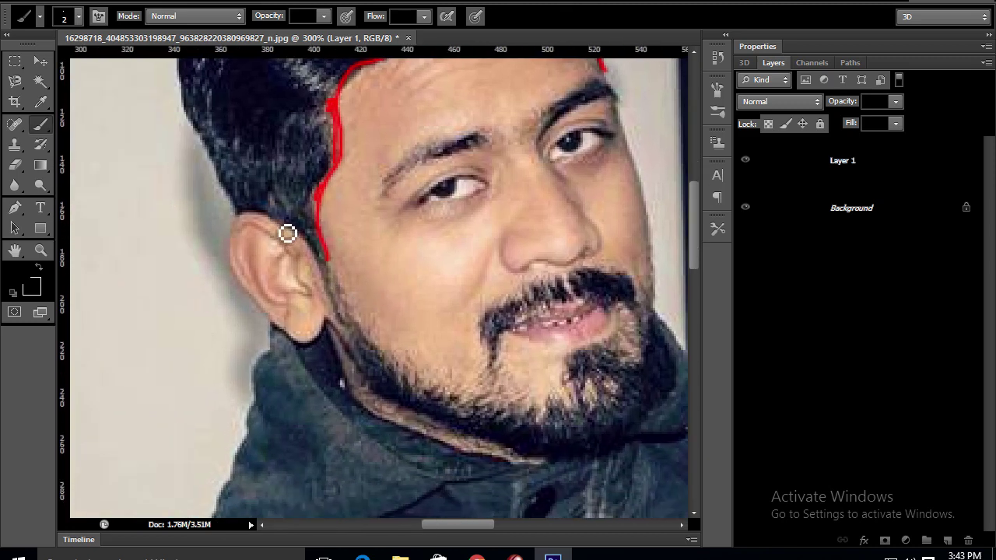
# Outline the ear's outer edge, inner rim and a detail mark, then shrink the brush to 1 px.
pyautogui.moveTo(271, 225)
pyautogui.mouseDown()
pyautogui.moveTo(244, 229)
pyautogui.moveTo(249, 290)
pyautogui.moveTo(285, 334)
pyautogui.moveTo(327, 340)
pyautogui.moveTo(332, 327)
pyautogui.mouseUp()
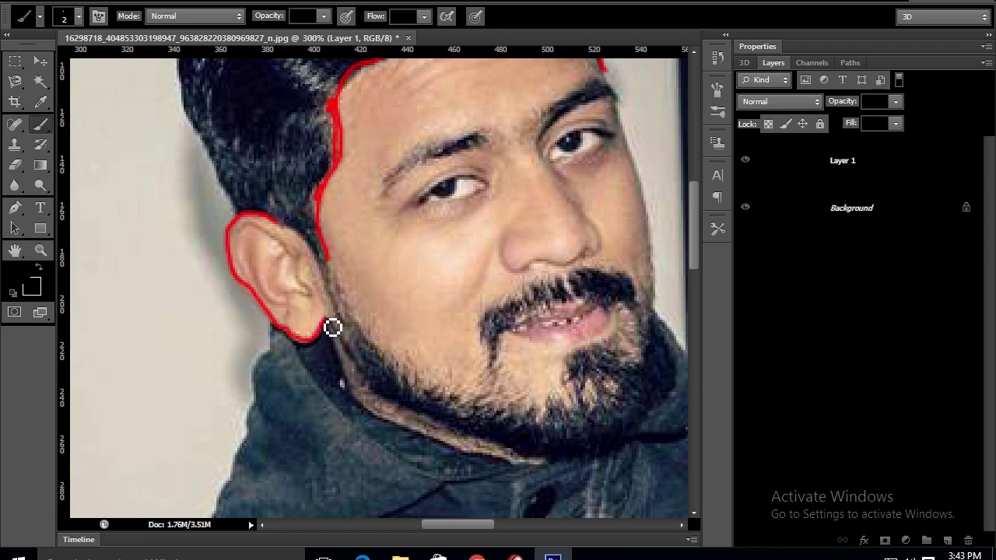
pyautogui.moveTo(234, 234)
pyautogui.mouseDown()
pyautogui.moveTo(262, 231)
pyautogui.moveTo(298, 259)
pyautogui.moveTo(310, 296)
pyautogui.moveTo(289, 264)
pyautogui.moveTo(292, 250)
pyautogui.mouseUp()
pyautogui.click(298, 278)
pyautogui.press('[')
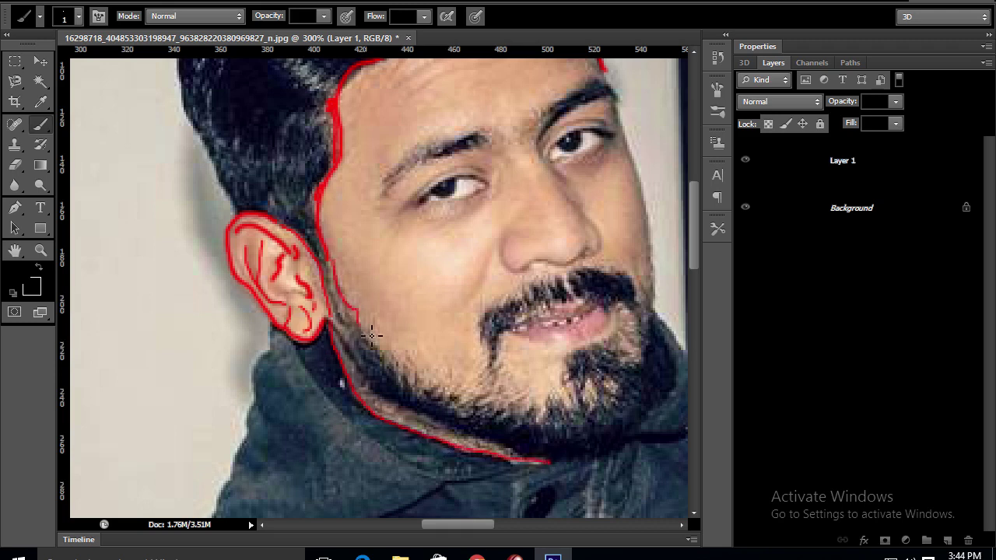
# Extend the jawline along the beard and outline the lower lip, upper lip and lip line.
pyautogui.moveTo(457, 395)
pyautogui.mouseDown()
pyautogui.moveTo(497, 378)
pyautogui.moveTo(496, 308)
pyautogui.moveTo(531, 291)
pyautogui.moveTo(574, 301)
pyautogui.mouseUp()
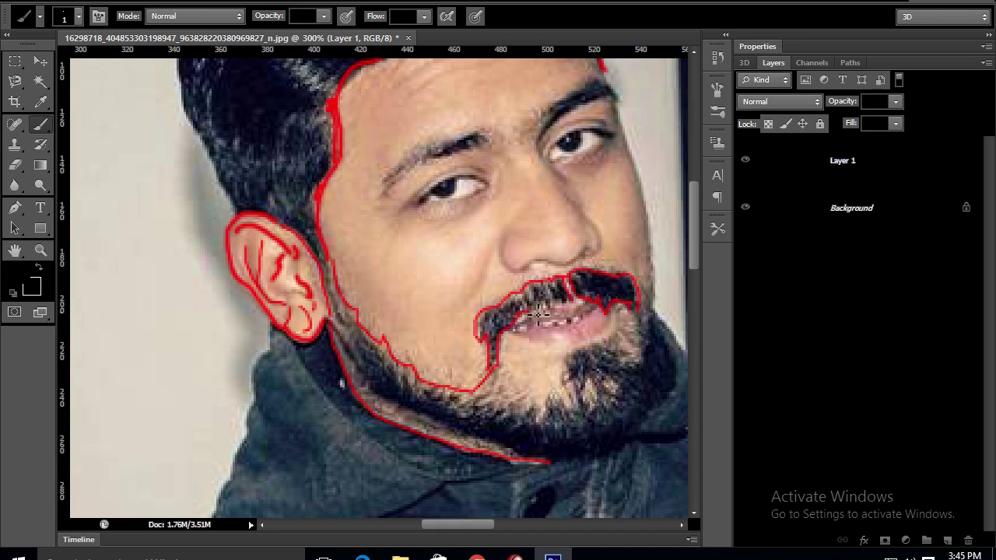
pyautogui.moveTo(511, 339); pyautogui.dragTo(546, 351)
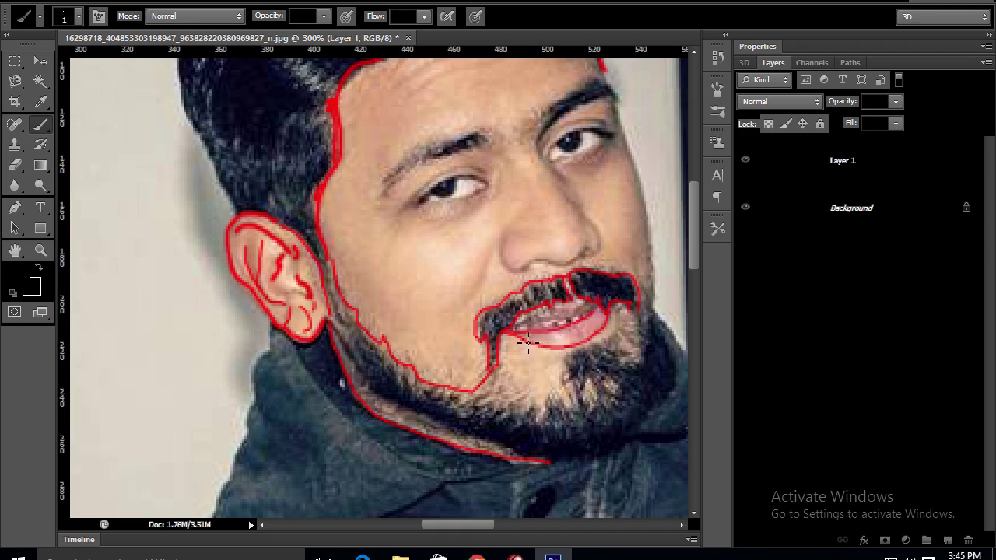
pyautogui.scroll(1, 462, 329)
pyautogui.moveTo(448, 320); pyautogui.dragTo(518, 298)
pyautogui.moveTo(470, 326)
pyautogui.mouseDown()
pyautogui.moveTo(532, 312)
pyautogui.moveTo(549, 325)
pyautogui.mouseUp()
pyautogui.moveTo(508, 363)
pyautogui.mouseDown()
pyautogui.moveTo(480, 300)
pyautogui.moveTo(456, 324)
pyautogui.moveTo(479, 367)
pyautogui.moveTo(430, 386)
pyautogui.moveTo(356, 369)
pyautogui.mouseUp()
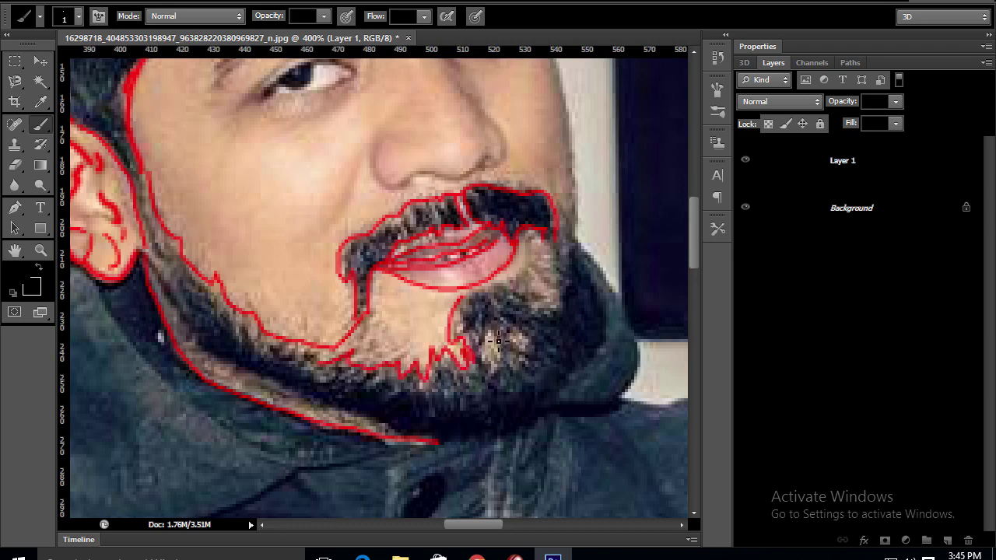
# Outline a chin beard tuft and the bottom edge of the nose.
pyautogui.moveTo(490, 372); pyautogui.dragTo(496, 336)
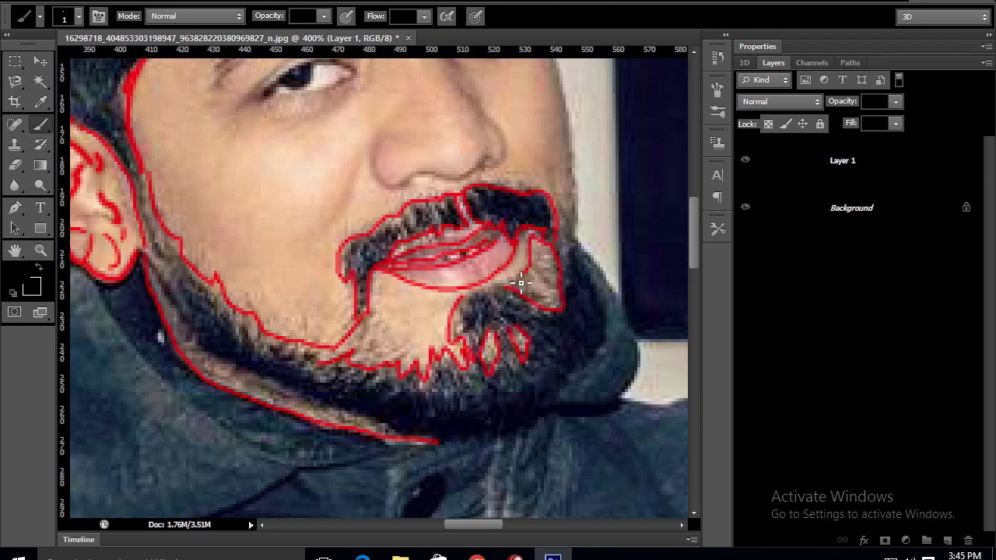
pyautogui.moveTo(515, 260); pyautogui.dragTo(569, 308)
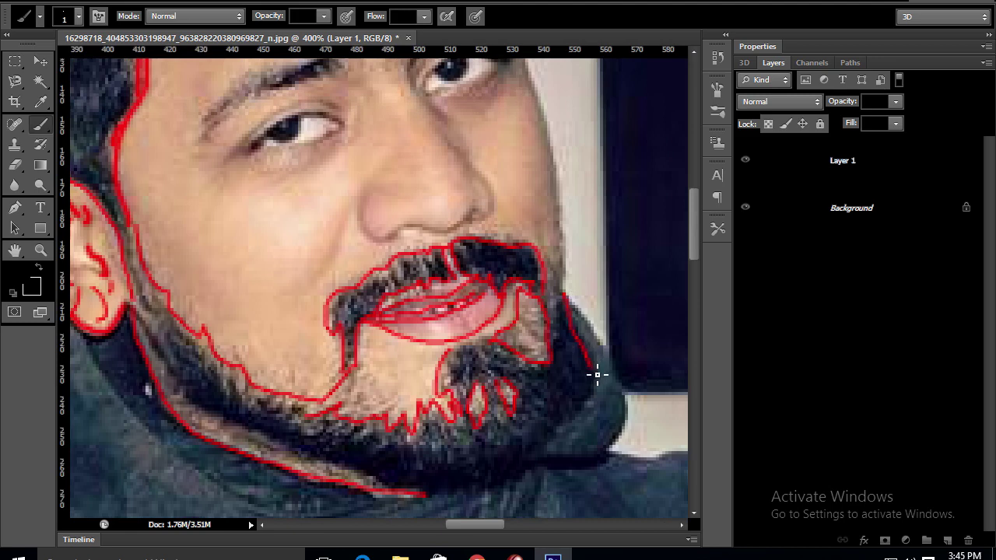
pyautogui.moveTo(441, 500)
pyautogui.mouseDown()
pyautogui.moveTo(493, 395)
pyautogui.moveTo(501, 321)
pyautogui.mouseUp()
pyautogui.moveTo(365, 332)
pyautogui.mouseDown()
pyautogui.moveTo(386, 349)
pyautogui.moveTo(471, 332)
pyautogui.mouseUp()
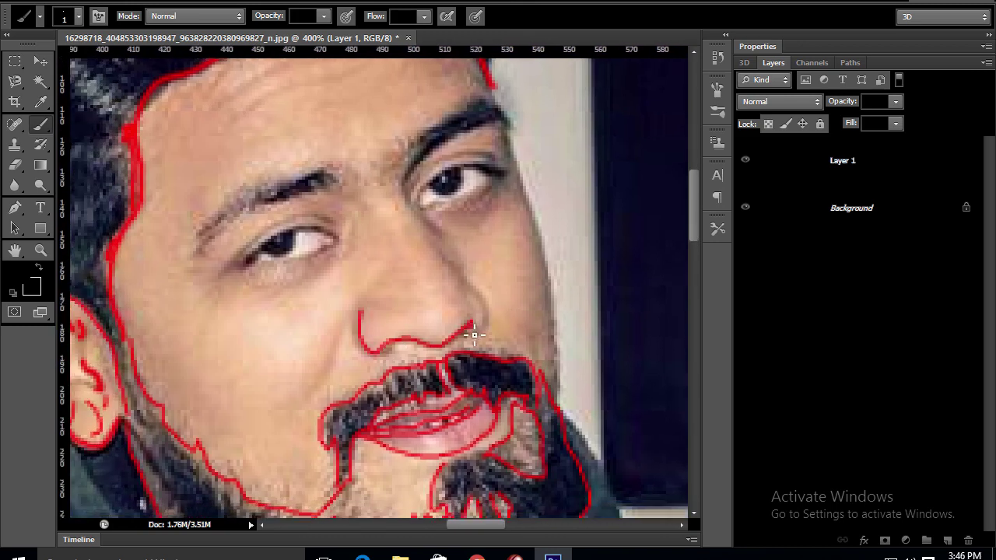
# Outline the left nostril and the side of the nose up to the eye.
pyautogui.moveTo(359, 332); pyautogui.dragTo(394, 358)
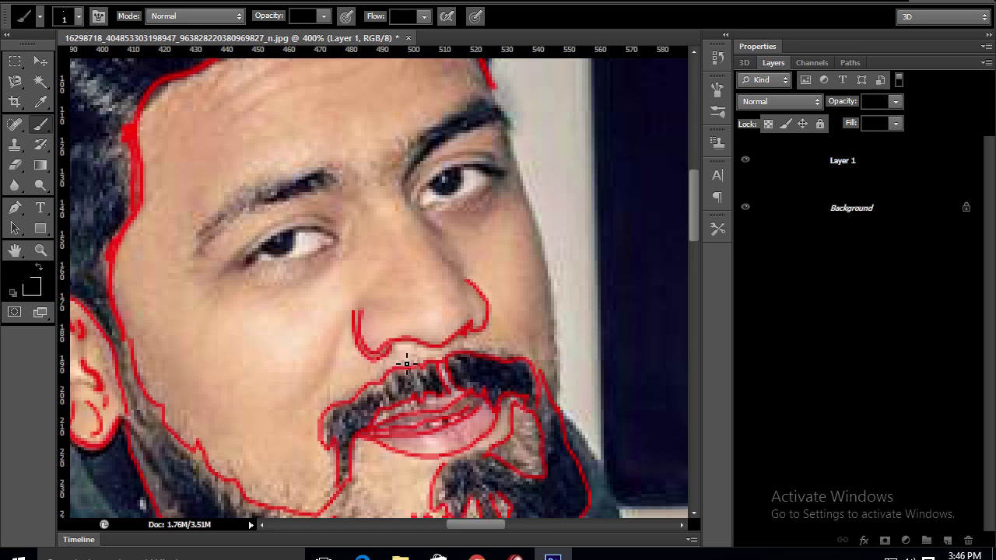
pyautogui.moveTo(406, 363); pyautogui.dragTo(462, 320)
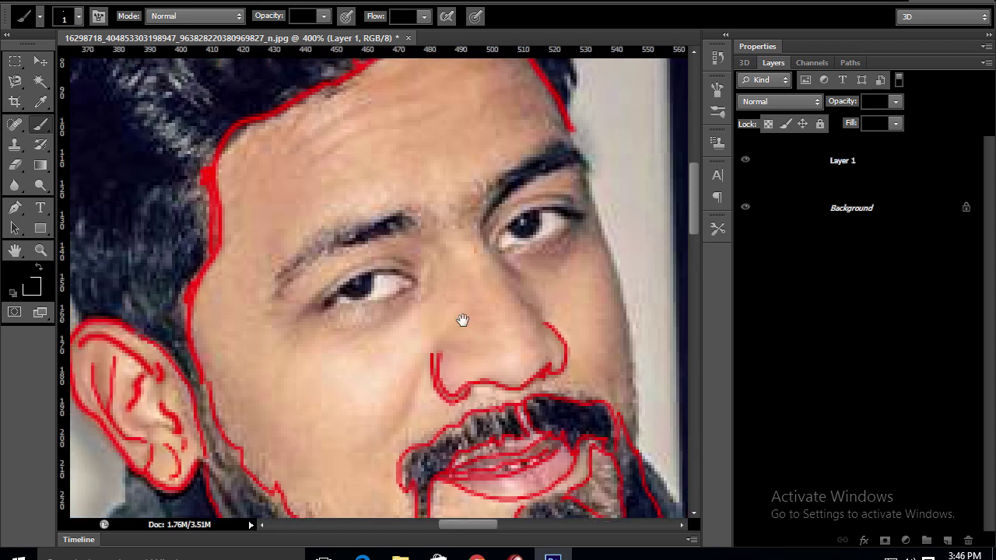
pyautogui.moveTo(515, 298); pyautogui.dragTo(476, 304)
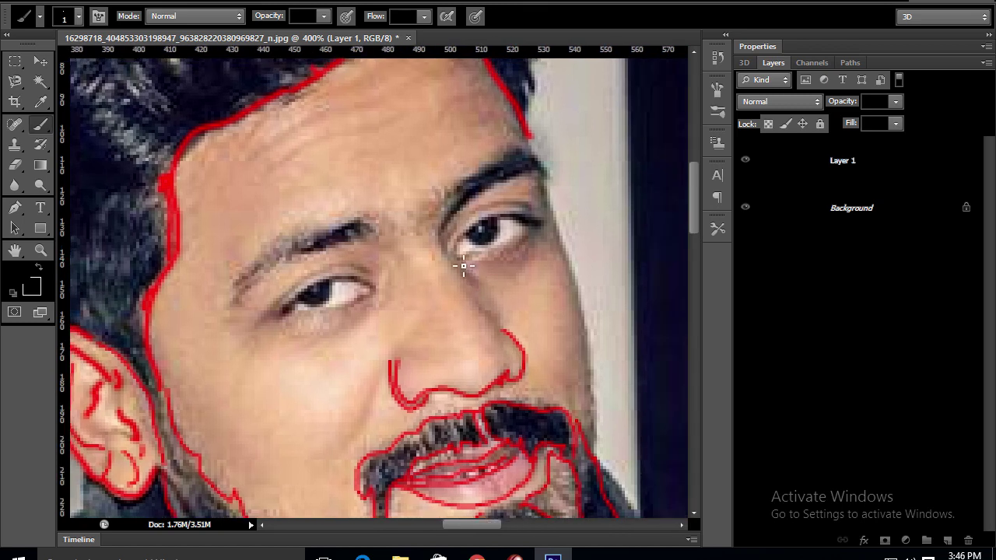
pyautogui.moveTo(506, 338)
pyautogui.mouseDown()
pyautogui.moveTo(454, 266)
pyautogui.moveTo(538, 236)
pyautogui.mouseUp()
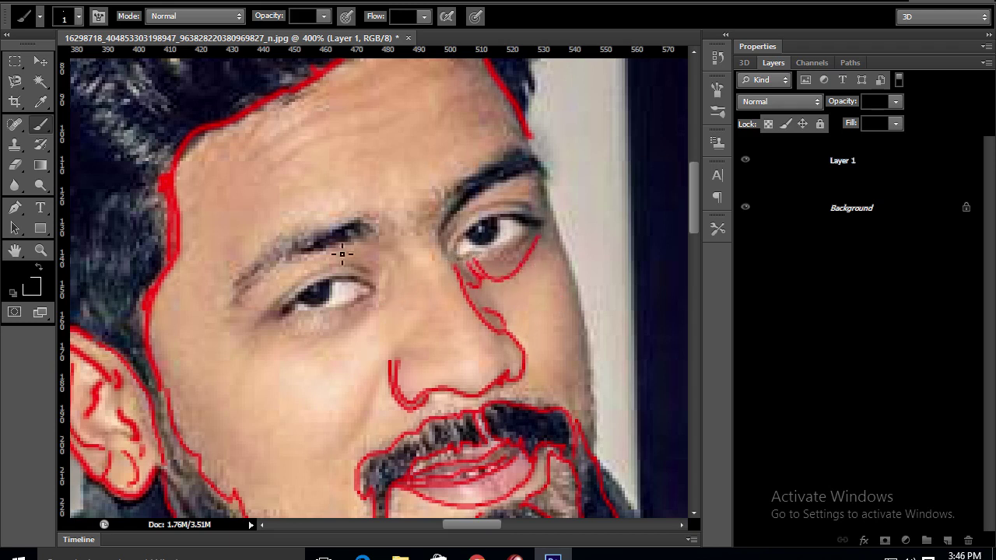
# Trace the upper and lower edges of both eyebrows in red.
pyautogui.moveTo(443, 236); pyautogui.dragTo(469, 182)
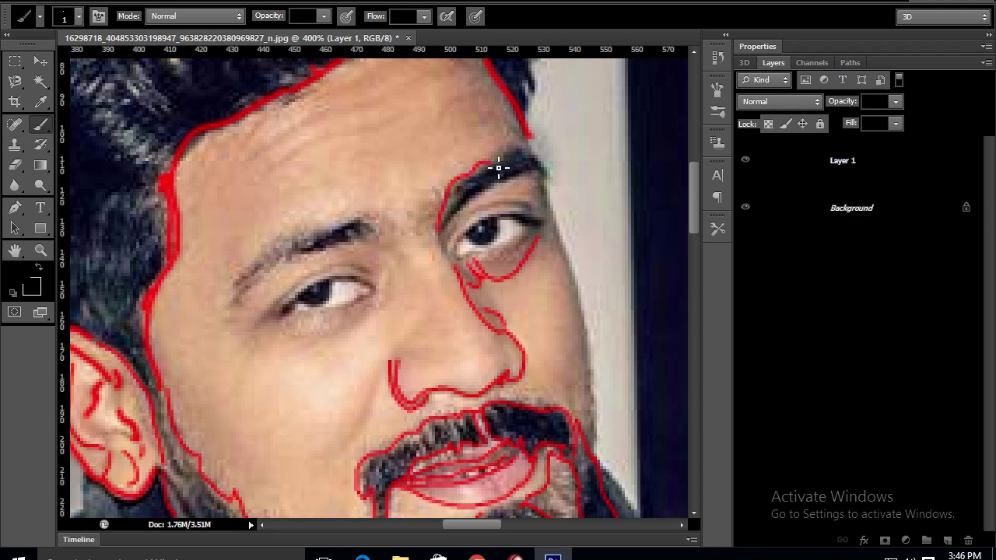
pyautogui.moveTo(459, 218); pyautogui.dragTo(510, 185)
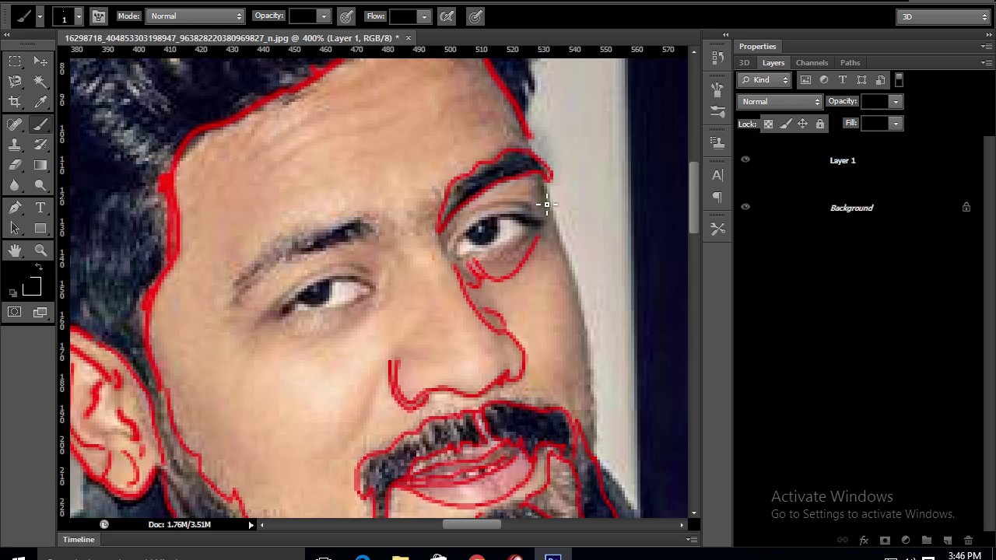
pyautogui.moveTo(380, 239)
pyautogui.mouseDown()
pyautogui.moveTo(340, 222)
pyautogui.moveTo(281, 243)
pyautogui.moveTo(240, 287)
pyautogui.moveTo(291, 264)
pyautogui.mouseUp()
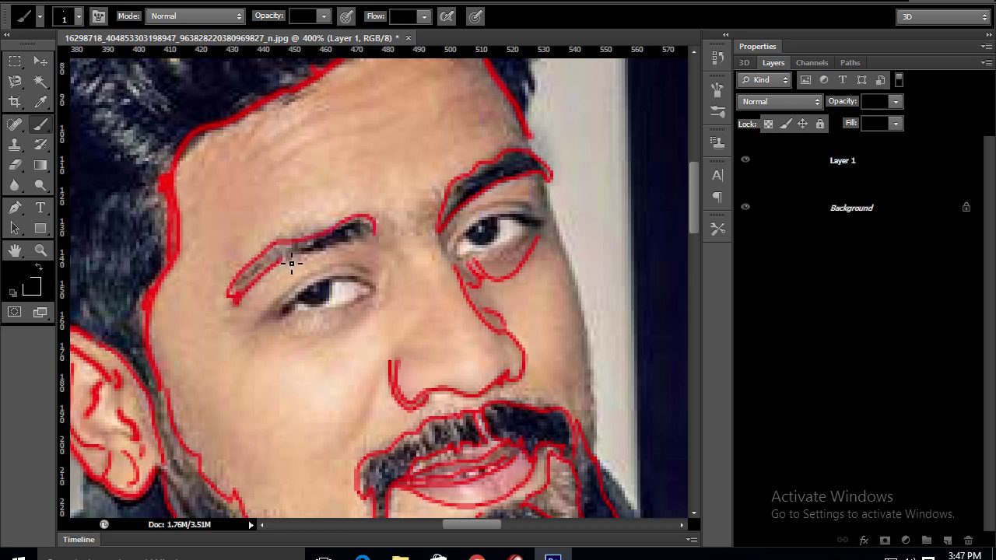
pyautogui.moveTo(344, 247); pyautogui.dragTo(376, 240)
# Draw red wrinkle lines across the forehead.
pyautogui.scroll(1, 365, 285)
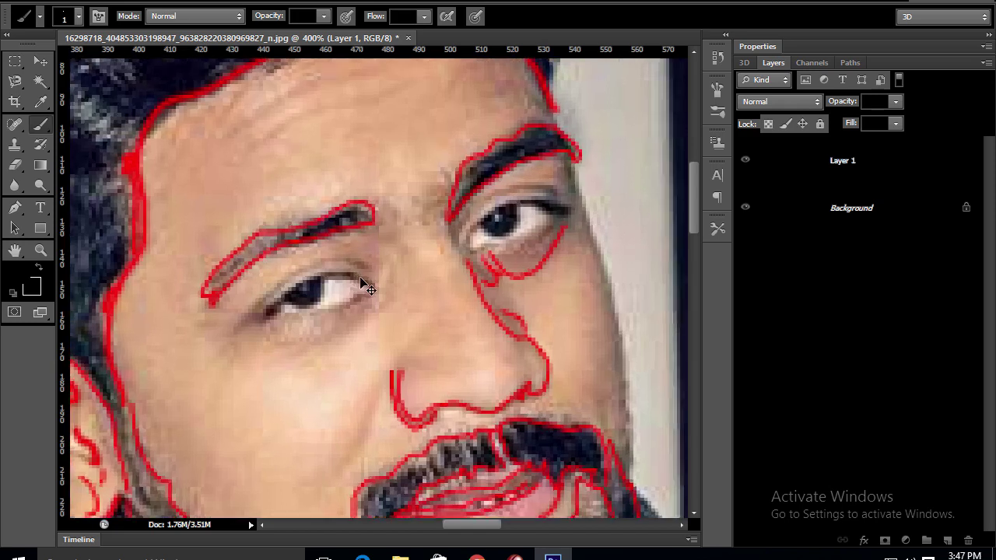
pyautogui.moveTo(255, 246); pyautogui.dragTo(453, 168)
pyautogui.moveTo(245, 214); pyautogui.dragTo(364, 153)
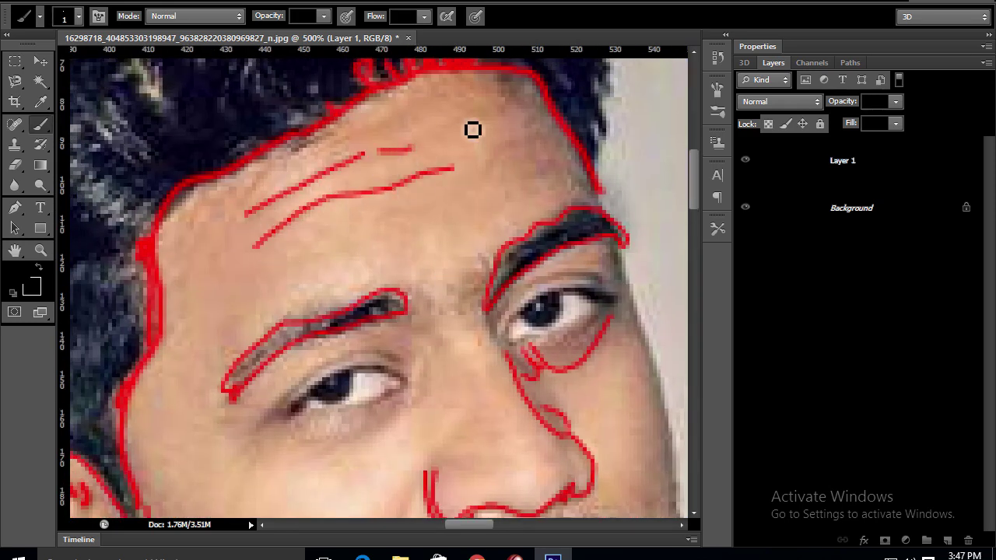
pyautogui.scroll(-5, 334, 238)
# Trace the left eye's upper lid and close its outline at the corners.
pyautogui.moveTo(251, 278)
pyautogui.mouseDown()
pyautogui.moveTo(398, 203)
pyautogui.moveTo(281, 270)
pyautogui.moveTo(304, 298)
pyautogui.moveTo(380, 293)
pyautogui.moveTo(413, 260)
pyautogui.moveTo(420, 204)
pyautogui.mouseUp()
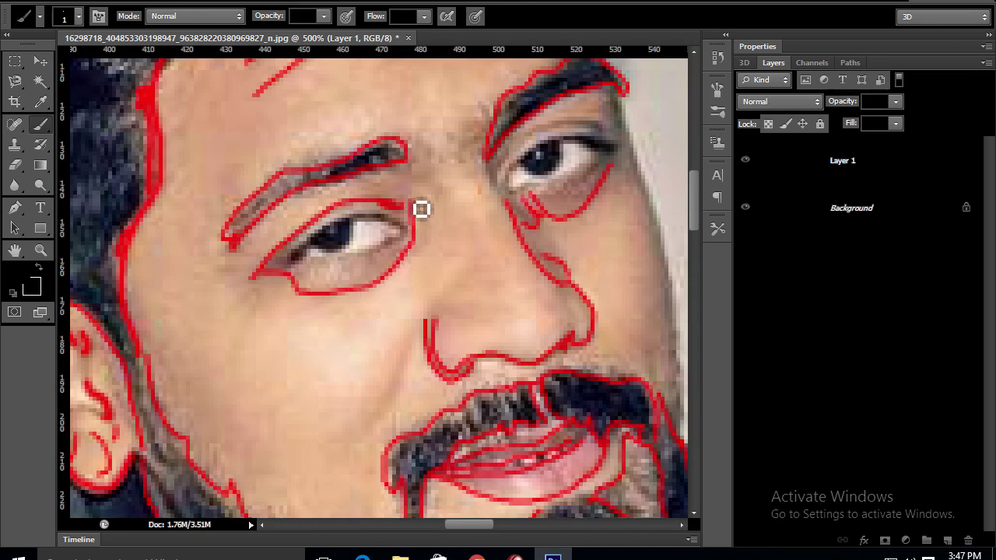
pyautogui.moveTo(301, 262)
pyautogui.mouseDown()
pyautogui.moveTo(392, 257)
pyautogui.moveTo(415, 238)
pyautogui.moveTo(390, 227)
pyautogui.mouseUp()
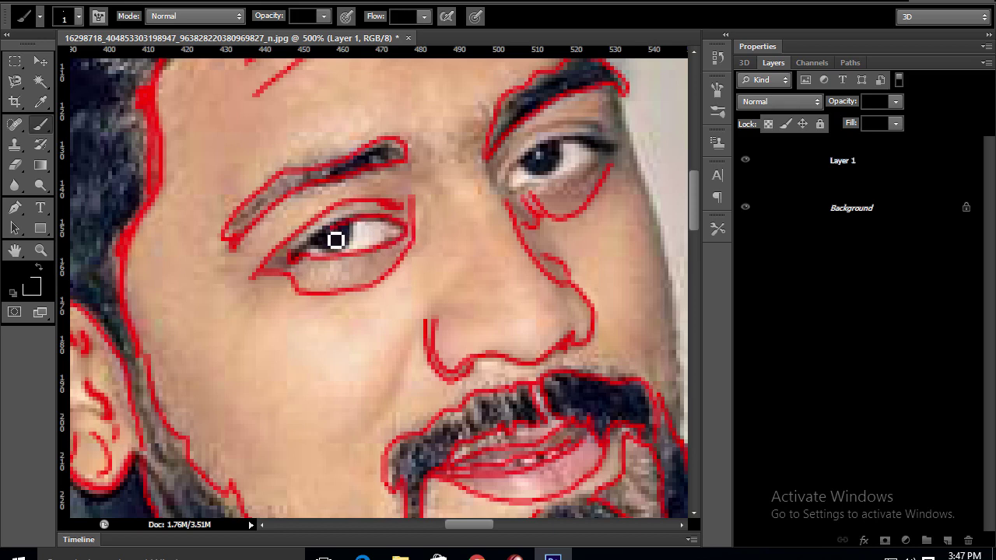
pyautogui.moveTo(298, 264)
pyautogui.mouseDown()
pyautogui.moveTo(345, 258)
pyautogui.moveTo(367, 229)
pyautogui.moveTo(363, 240)
pyautogui.moveTo(344, 239)
pyautogui.mouseUp()
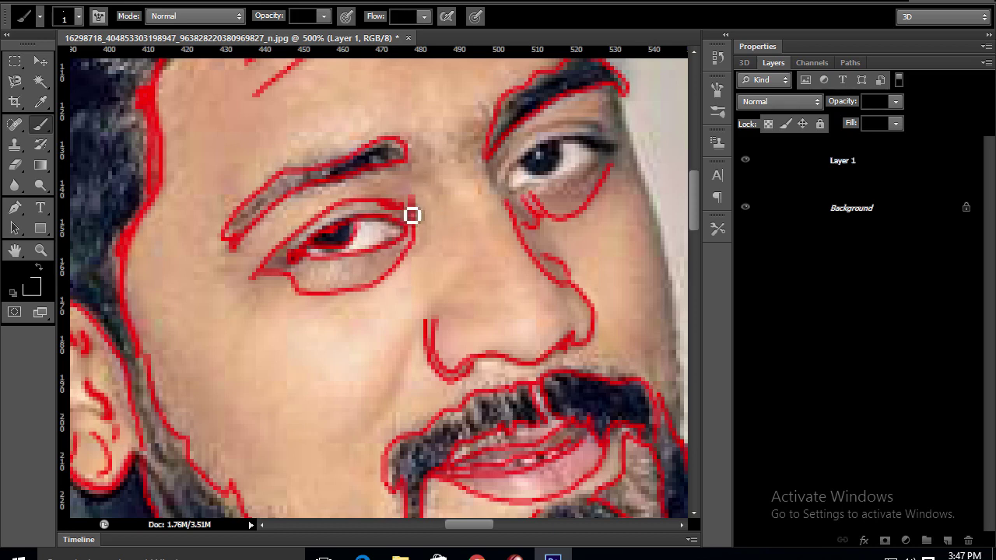
pyautogui.scroll(1, 467, 204)
pyautogui.scroll(-3, 409, 290)
# Draw the smile line to the left of the nose.
pyautogui.moveTo(397, 281); pyautogui.dragTo(337, 381)
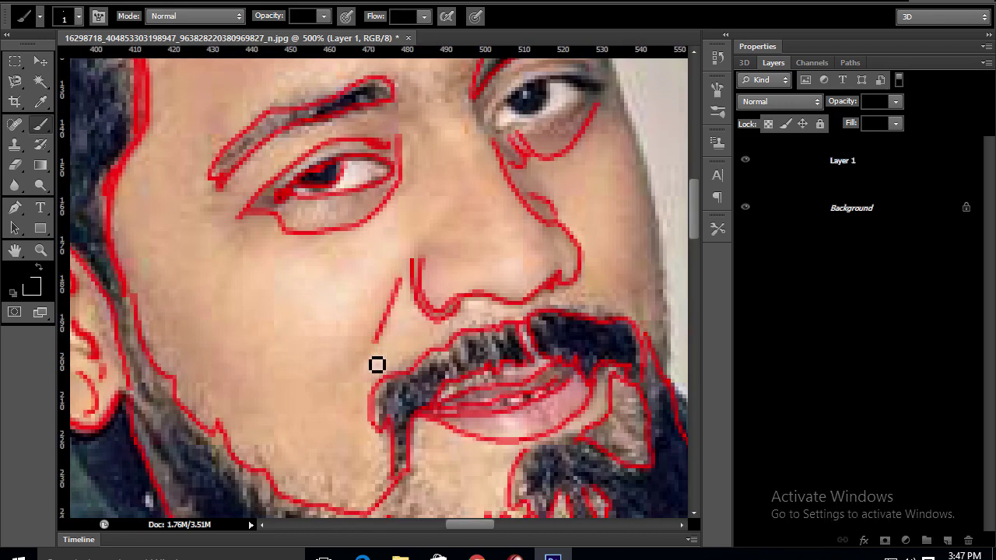
pyautogui.moveTo(394, 280); pyautogui.dragTo(333, 364)
pyautogui.scroll(3, 438, 298)
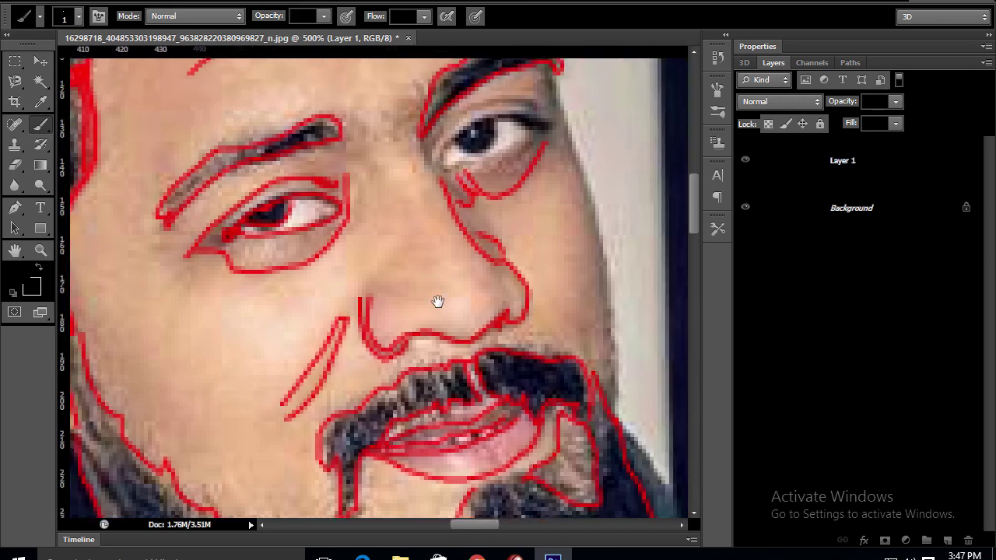
pyautogui.hscroll(3, 438, 298)
# Outline the right eye's inner corner and upper lid, then zoom out toward the forehead.
pyautogui.moveTo(358, 251); pyautogui.dragTo(382, 291)
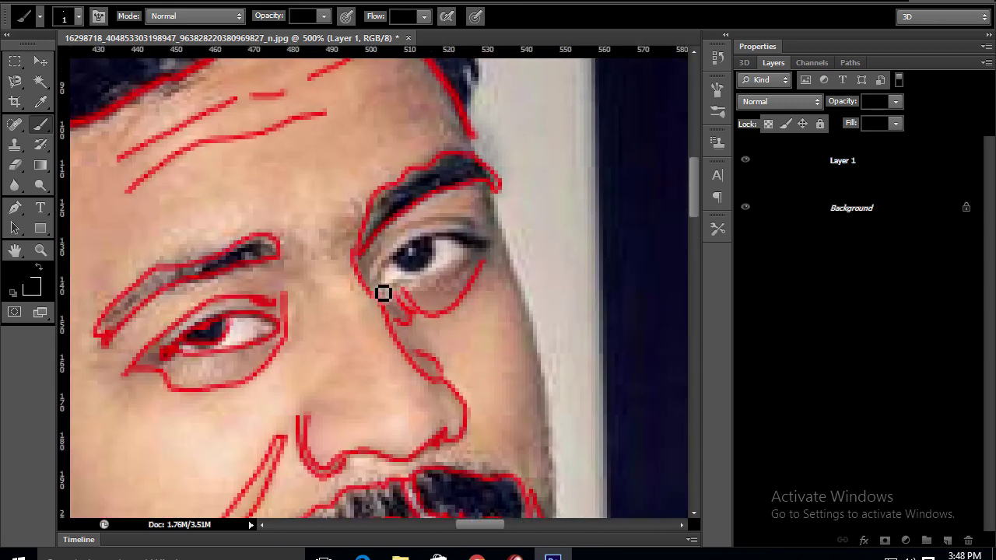
pyautogui.moveTo(381, 257)
pyautogui.mouseDown()
pyautogui.moveTo(403, 303)
pyautogui.moveTo(386, 284)
pyautogui.moveTo(447, 282)
pyautogui.moveTo(477, 262)
pyautogui.moveTo(472, 283)
pyautogui.moveTo(404, 262)
pyautogui.moveTo(428, 282)
pyautogui.moveTo(445, 249)
pyautogui.mouseUp()
pyautogui.moveTo(389, 280)
pyautogui.mouseDown()
pyautogui.moveTo(413, 252)
pyautogui.moveTo(459, 238)
pyautogui.moveTo(495, 248)
pyautogui.moveTo(452, 249)
pyautogui.moveTo(464, 226)
pyautogui.moveTo(418, 240)
pyautogui.moveTo(440, 231)
pyautogui.moveTo(485, 242)
pyautogui.moveTo(502, 191)
pyautogui.moveTo(527, 285)
pyautogui.moveTo(493, 271)
pyautogui.moveTo(511, 282)
pyautogui.moveTo(511, 321)
pyautogui.moveTo(454, 126)
pyautogui.moveTo(487, 162)
pyautogui.moveTo(498, 238)
pyautogui.mouseUp()
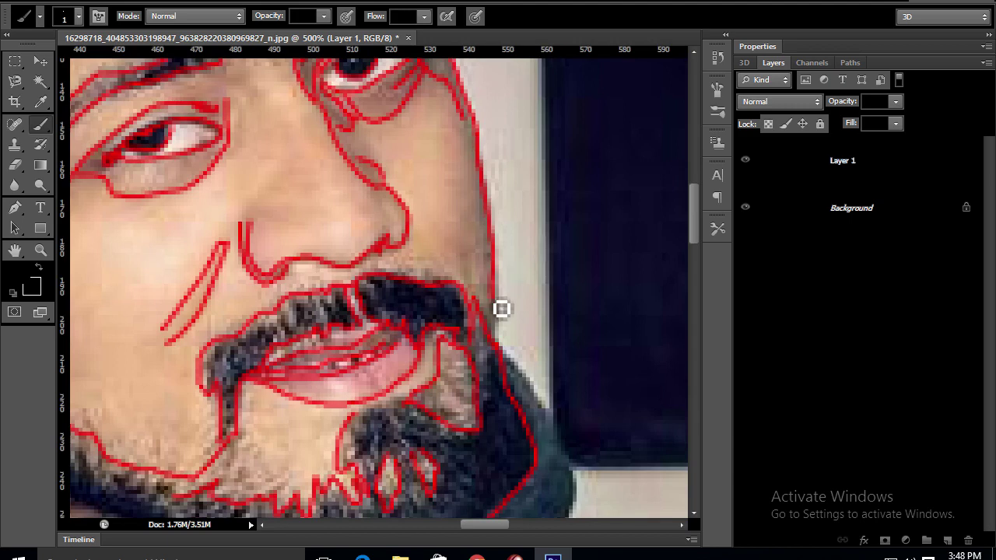
pyautogui.moveTo(325, 290); pyautogui.dragTo(393, 294)
pyautogui.hotkey('ctrl', '-')
pyautogui.scroll(5, 429, 271)
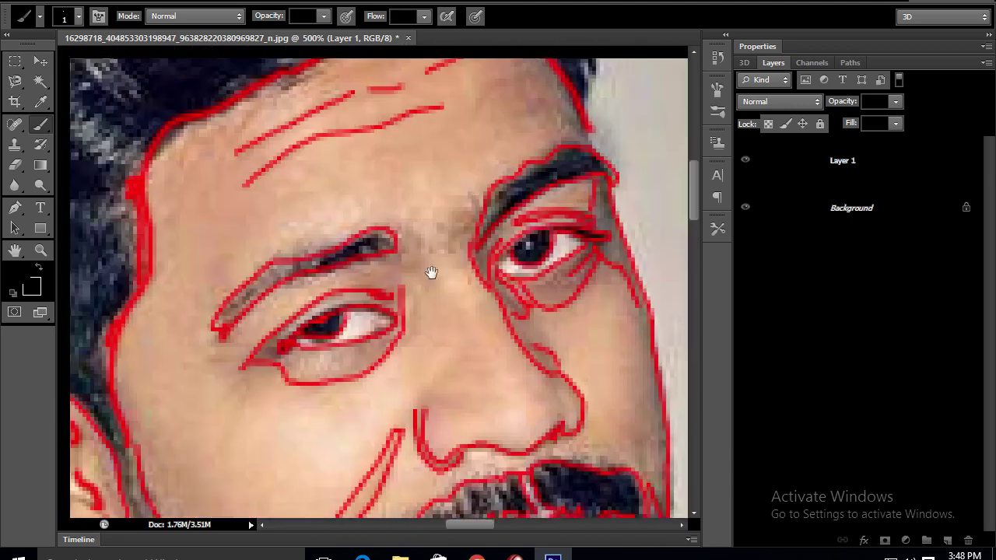
pyautogui.scroll(5, 410, 244)
# Outline the neck below the ear and the jacket collar edge.
pyautogui.moveTo(414, 253); pyautogui.dragTo(382, 195)
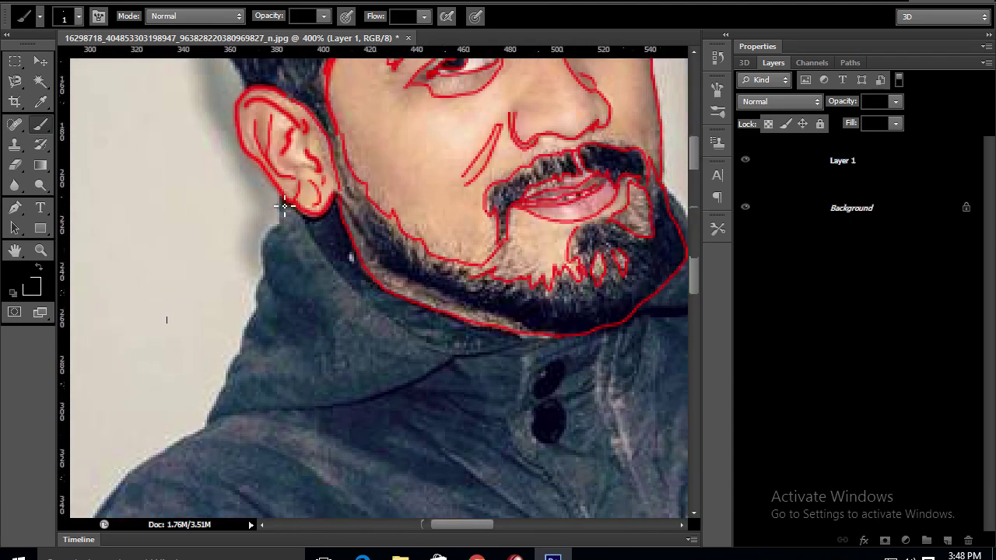
pyautogui.moveTo(281, 204); pyautogui.dragTo(265, 292)
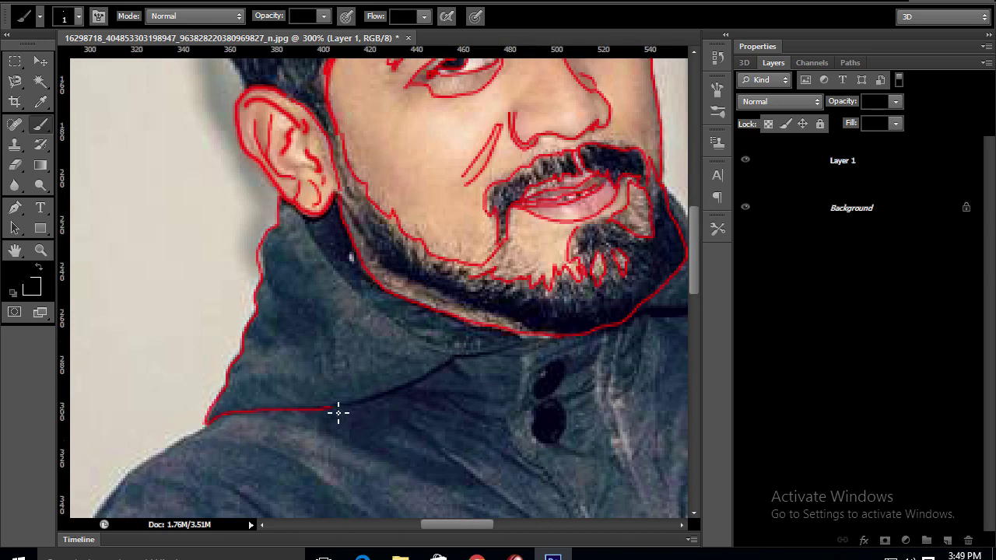
pyautogui.moveTo(340, 329); pyautogui.dragTo(340, 354)
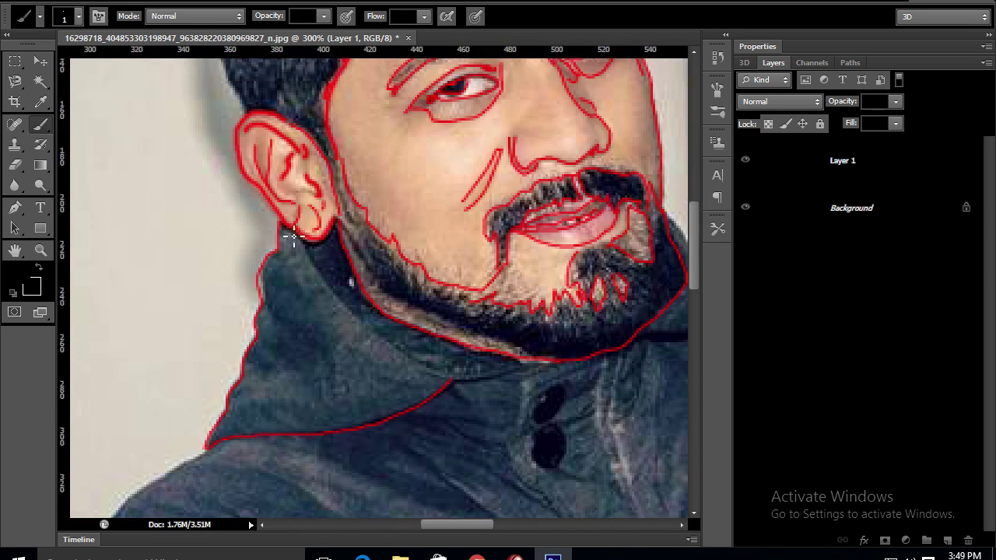
pyautogui.moveTo(339, 296); pyautogui.dragTo(376, 335)
# Draw the jacket front line, the upper collar button and a short line under the beard.
pyautogui.moveTo(516, 460); pyautogui.dragTo(419, 440)
pyautogui.moveTo(506, 348); pyautogui.dragTo(527, 482)
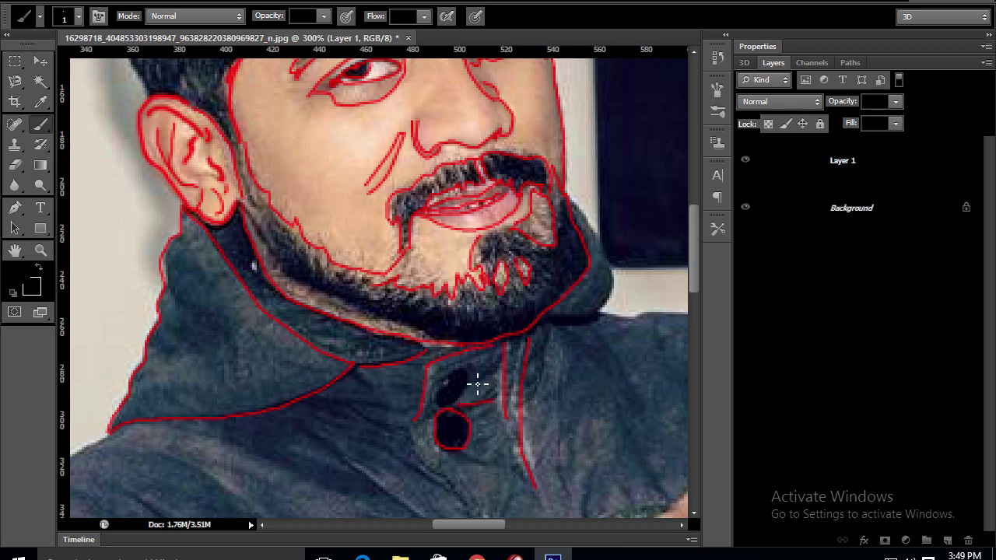
pyautogui.moveTo(450, 410); pyautogui.dragTo(472, 380)
pyautogui.moveTo(552, 372); pyautogui.dragTo(451, 352)
pyautogui.moveTo(445, 297)
pyautogui.mouseDown()
pyautogui.moveTo(493, 303)
pyautogui.moveTo(447, 304)
pyautogui.mouseUp()
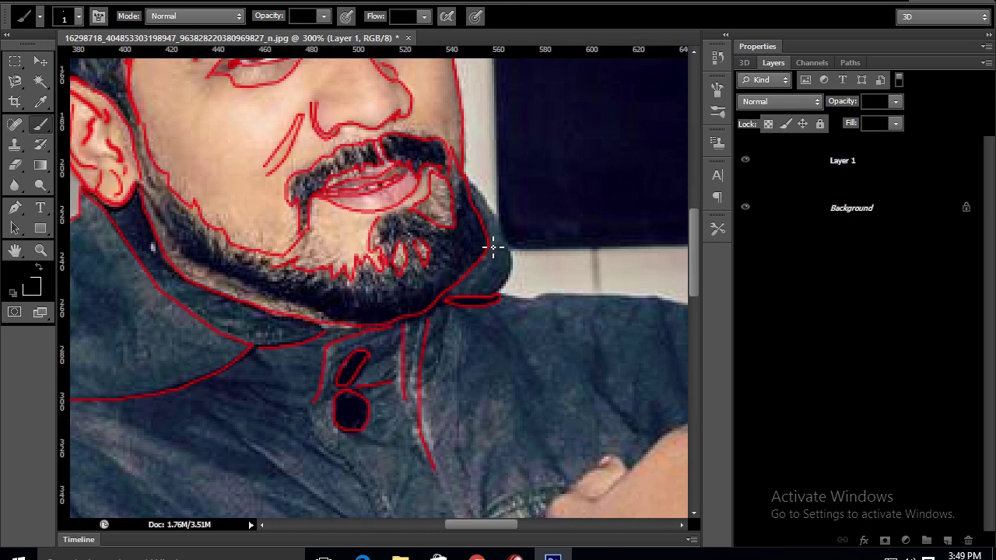
# Trace the beard and hood edge along the shoulder, undoing the last stray stroke.
pyautogui.moveTo(478, 186)
pyautogui.mouseDown()
pyautogui.moveTo(520, 275)
pyautogui.moveTo(653, 303)
pyautogui.mouseUp()
pyautogui.moveTo(654, 303); pyautogui.dragTo(427, 286)
pyautogui.moveTo(485, 300)
pyautogui.mouseDown()
pyautogui.moveTo(518, 318)
pyautogui.moveTo(537, 360)
pyautogui.moveTo(396, 176)
pyautogui.moveTo(472, 226)
pyautogui.mouseUp()
pyautogui.moveTo(493, 270); pyautogui.dragTo(554, 364)
pyautogui.moveTo(498, 284); pyautogui.dragTo(384, 80)
pyautogui.moveTo(458, 183)
pyautogui.mouseDown()
pyautogui.moveTo(518, 263)
pyautogui.moveTo(436, 181)
pyautogui.mouseUp()
pyautogui.hotkey('ctrl', 'z')
# Continue the jacket edge outline down the arm to the image bottom and cuff.
pyautogui.moveTo(390, 102)
pyautogui.mouseDown()
pyautogui.moveTo(471, 255)
pyautogui.moveTo(382, 144)
pyautogui.mouseUp()
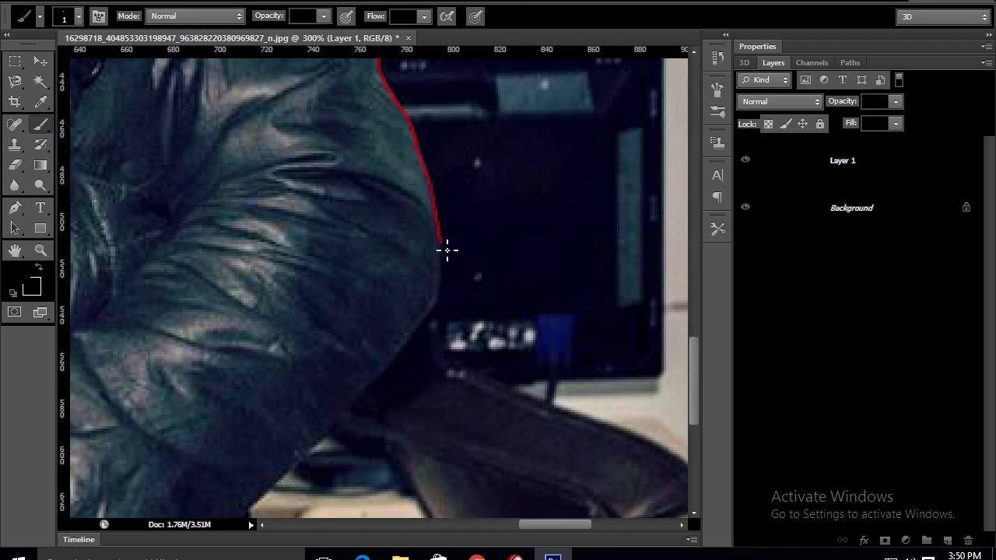
pyautogui.moveTo(403, 310)
pyautogui.mouseDown()
pyautogui.moveTo(427, 166)
pyautogui.moveTo(423, 223)
pyautogui.moveTo(382, 264)
pyautogui.mouseUp()
pyautogui.moveTo(333, 313); pyautogui.dragTo(280, 367)
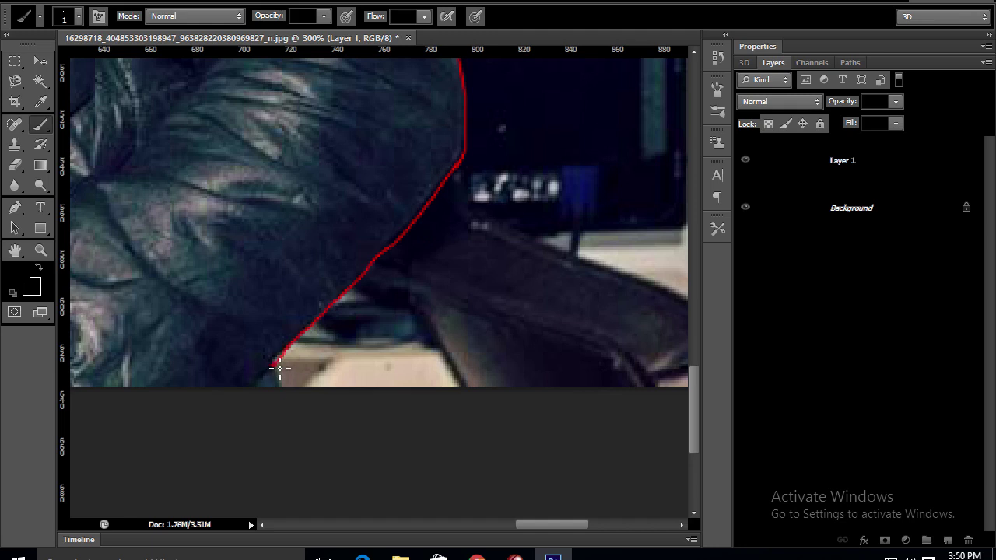
pyautogui.scroll(-2, 338, 289)
pyautogui.hscroll(-6, 338, 257)
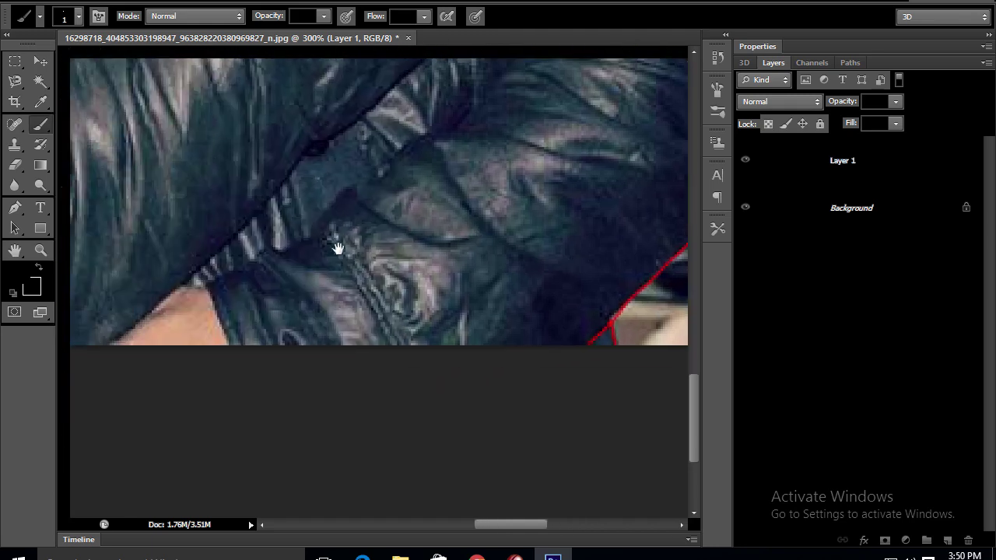
pyautogui.moveTo(256, 274)
pyautogui.mouseDown()
pyautogui.moveTo(278, 273)
pyautogui.moveTo(186, 344)
pyautogui.mouseUp()
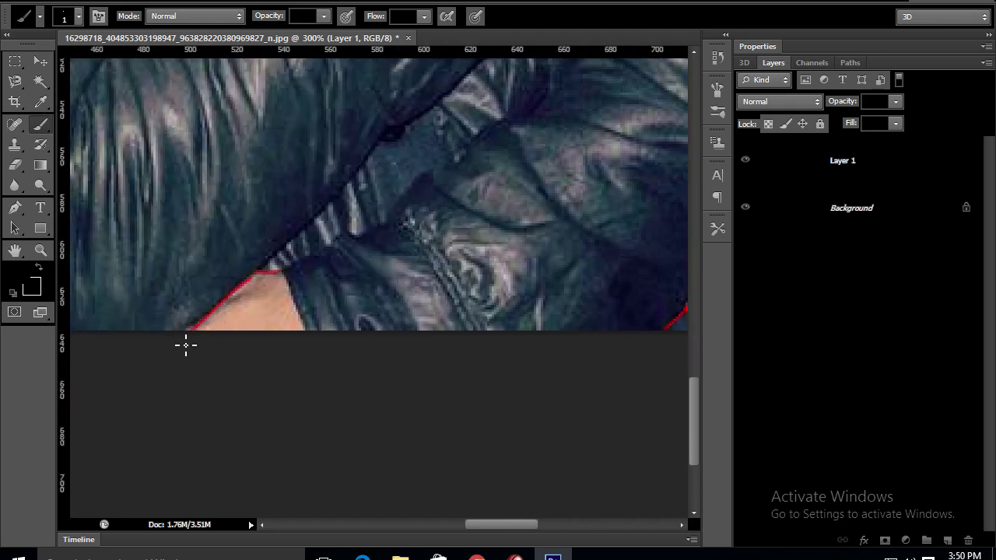
pyautogui.moveTo(283, 273); pyautogui.dragTo(309, 338)
pyautogui.moveTo(232, 308)
pyautogui.mouseDown()
pyautogui.moveTo(279, 298)
pyautogui.moveTo(325, 252)
pyautogui.mouseUp()
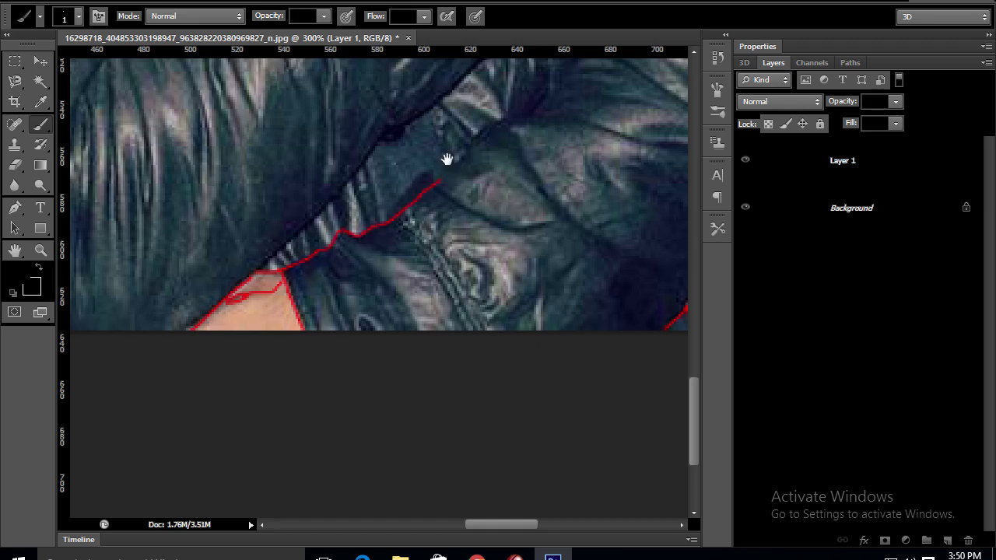
# Trace the sleeve fold edges, undo one dark-edge stroke, and zoom out to 100%.
pyautogui.moveTo(446, 159); pyautogui.dragTo(309, 242)
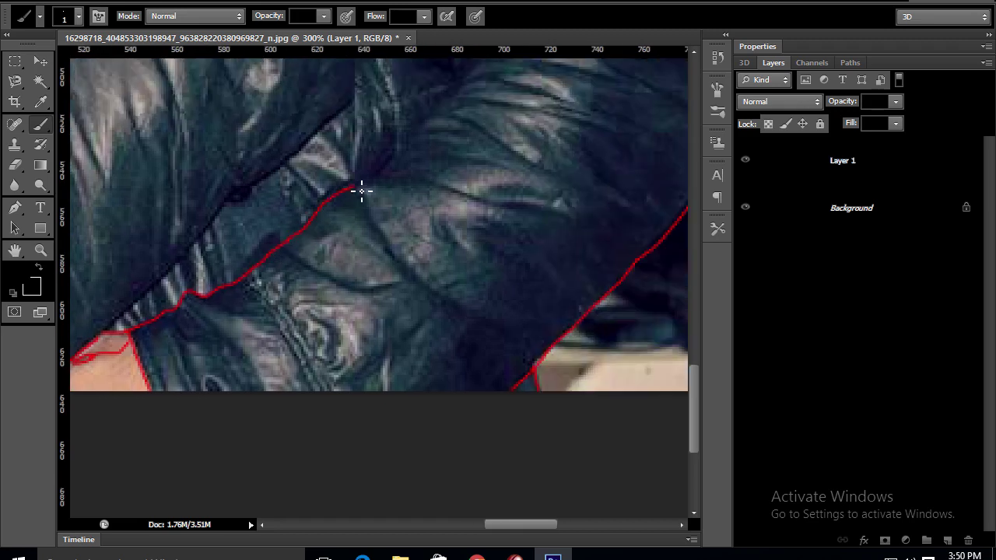
pyautogui.moveTo(361, 190); pyautogui.dragTo(365, 329)
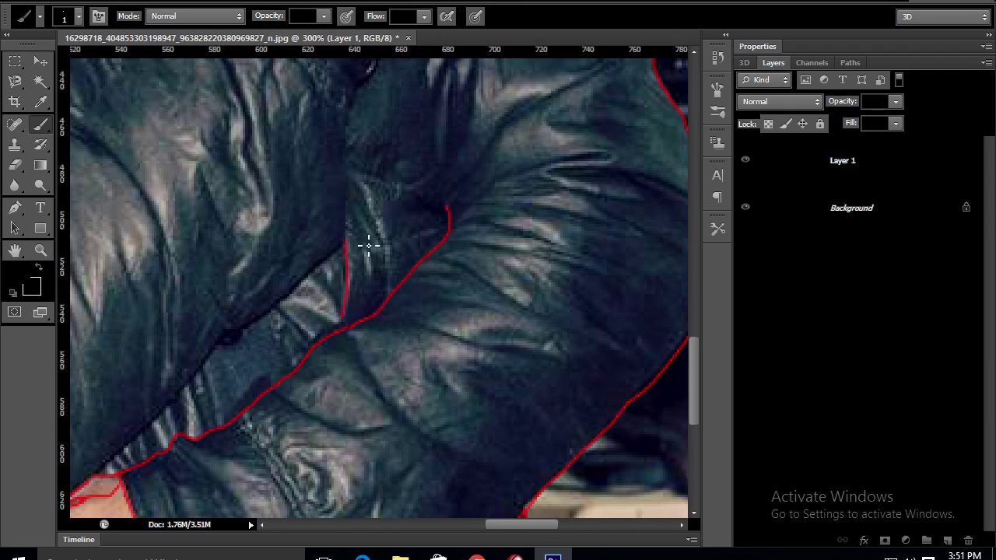
pyautogui.moveTo(362, 194); pyautogui.dragTo(392, 299)
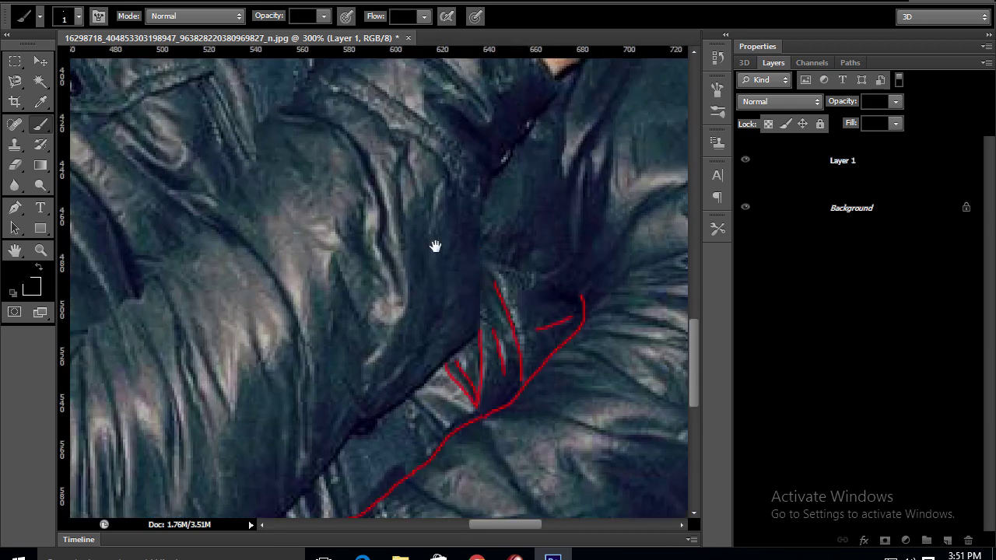
pyautogui.moveTo(347, 311); pyautogui.dragTo(529, 210)
pyautogui.moveTo(527, 149); pyautogui.dragTo(440, 238)
pyautogui.hotkey('ctrl', 'z')
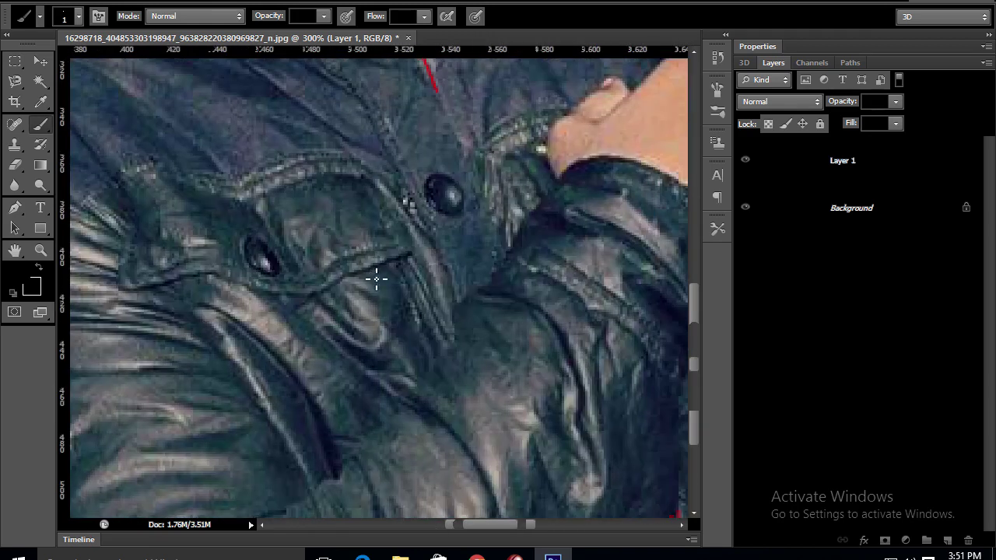
pyautogui.hotkey('ctrl', '1')
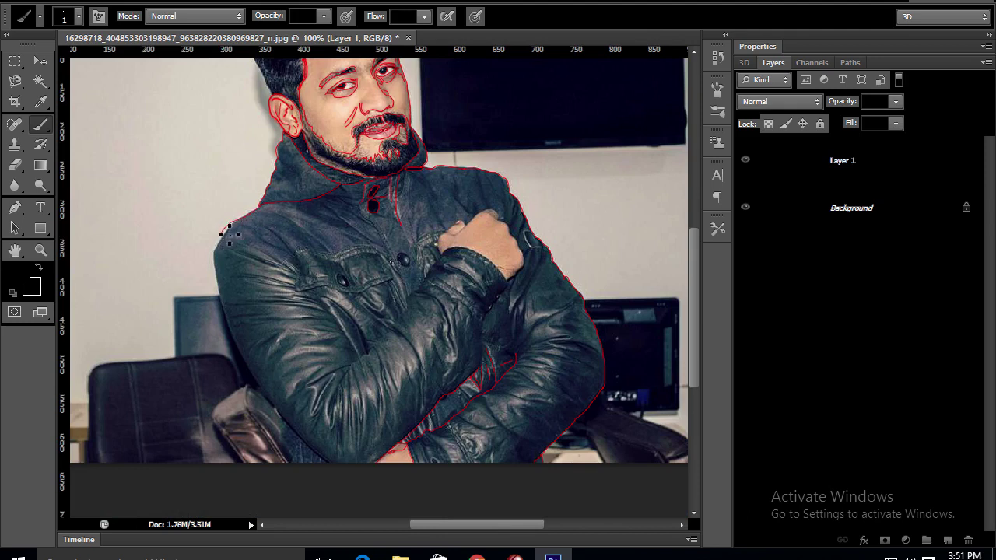
# Outline the jacket's left shoulder and left edge, tidying the tip with the Eraser.
pyautogui.hotkey('ctrl', '+')
pyautogui.moveTo(282, 127); pyautogui.dragTo(185, 175)
pyautogui.click(14, 165)
pyautogui.click(40, 124)
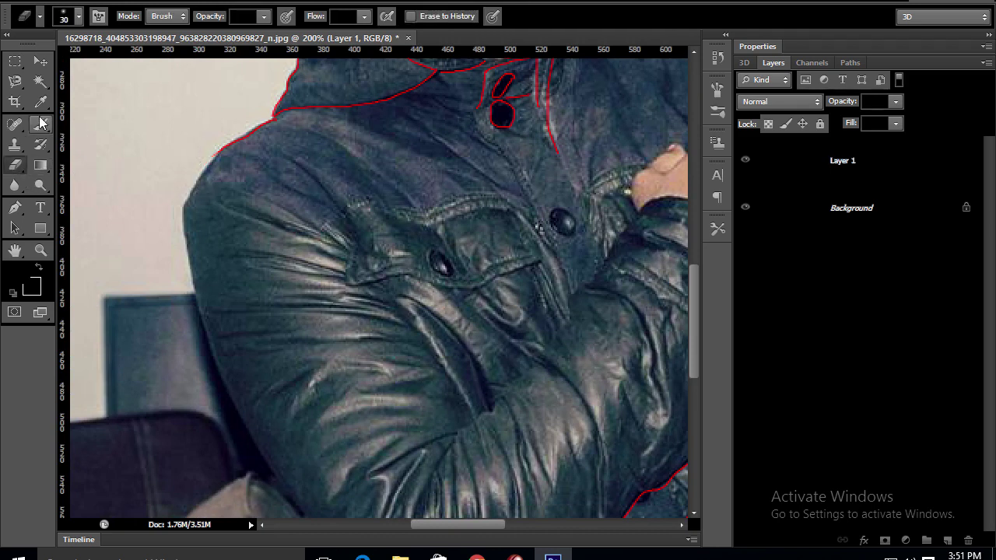
pyautogui.moveTo(222, 148)
pyautogui.mouseDown()
pyautogui.moveTo(194, 190)
pyautogui.moveTo(196, 272)
pyautogui.mouseUp()
pyautogui.scroll(-5, 202, 156)
pyautogui.moveTo(204, 101)
pyautogui.mouseDown()
pyautogui.moveTo(292, 290)
pyautogui.moveTo(233, 191)
pyautogui.moveTo(214, 179)
pyautogui.mouseUp()
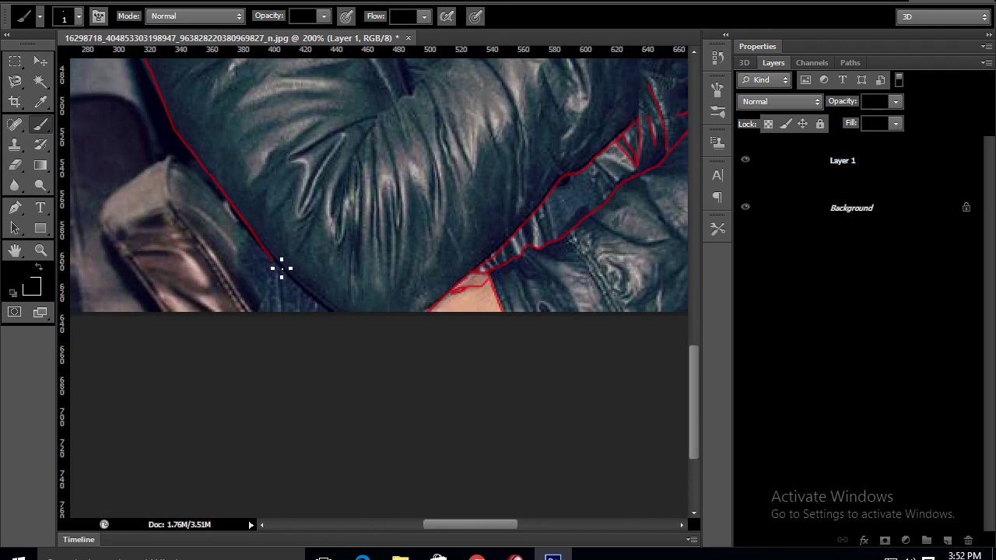
# Trace the back of the head and hair in red, then zoom out.
pyautogui.scroll(8, 345, 202)
pyautogui.scroll(-2, 350, 210)
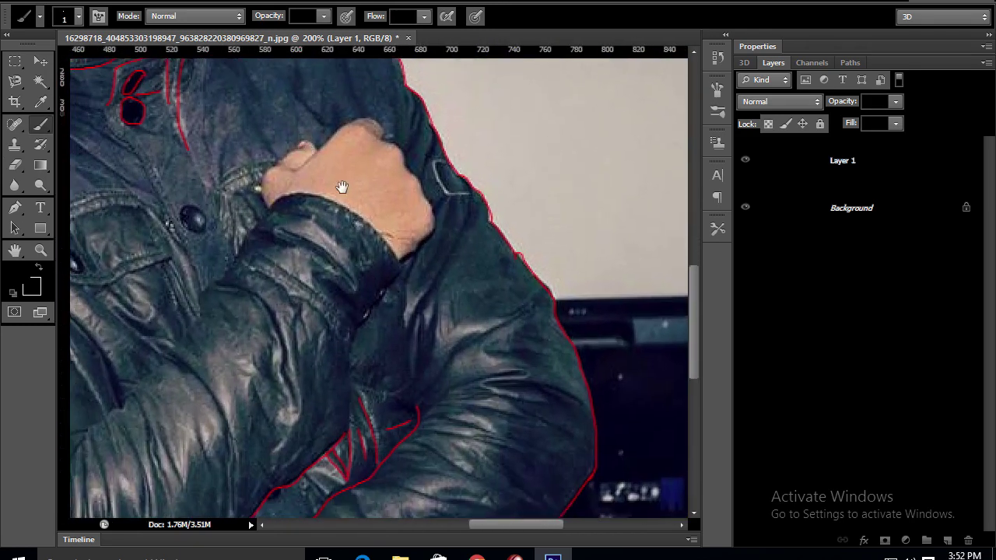
pyautogui.scroll(5, 373, 226)
pyautogui.scroll(2, 377, 227)
pyautogui.scroll(3, 378, 227)
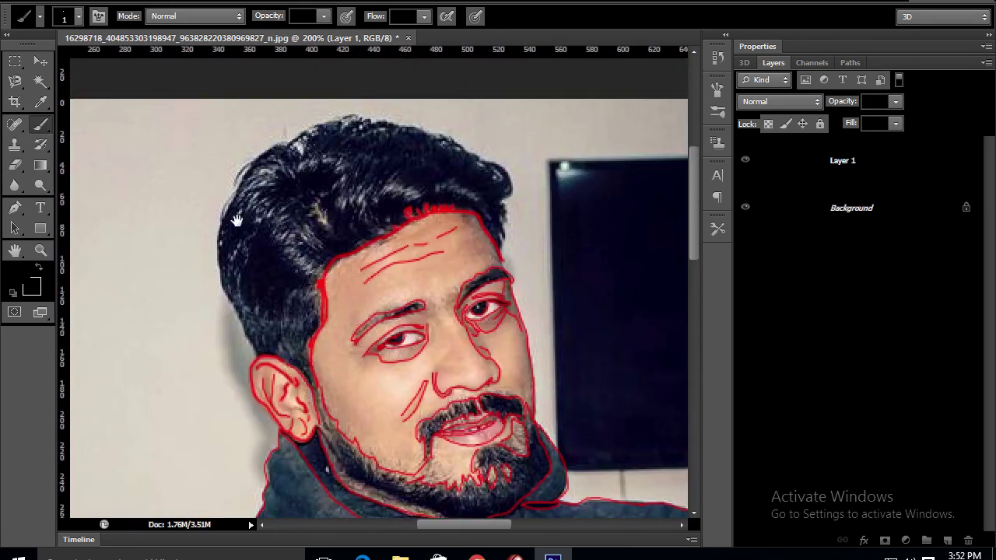
pyautogui.moveTo(261, 357)
pyautogui.mouseDown()
pyautogui.moveTo(222, 262)
pyautogui.moveTo(235, 189)
pyautogui.moveTo(261, 165)
pyautogui.moveTo(257, 173)
pyautogui.moveTo(330, 131)
pyautogui.moveTo(385, 123)
pyautogui.moveTo(416, 129)
pyautogui.moveTo(520, 184)
pyautogui.mouseUp()
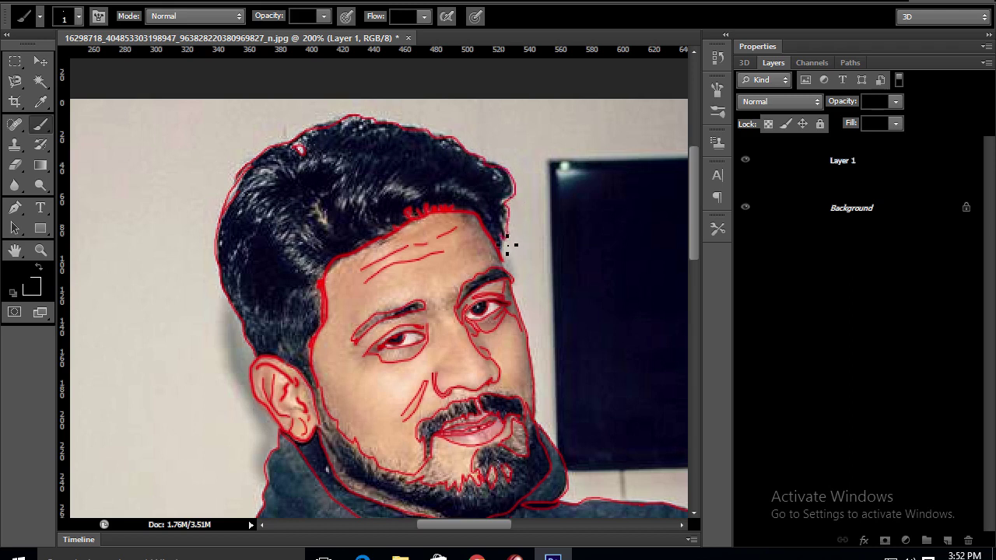
pyautogui.hotkey('ctrl', '-')
pyautogui.hotkey('ctrl', '-')
pyautogui.hotkey('ctrl', '-')
# Outline the dark chest button and the pocket flap seam.
pyautogui.moveTo(528, 282); pyautogui.dragTo(365, 148)
pyautogui.moveTo(235, 348); pyautogui.dragTo(235, 373)
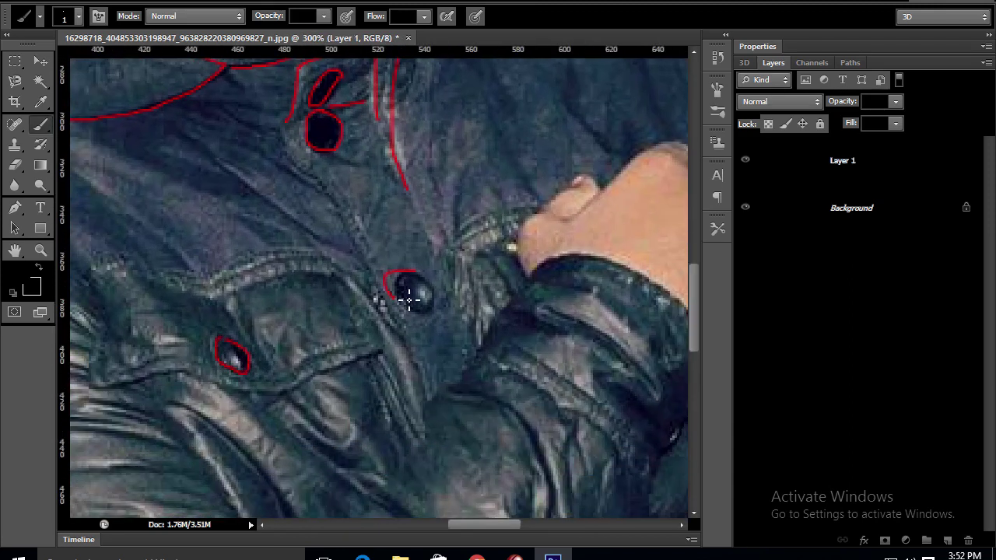
pyautogui.moveTo(411, 311); pyautogui.dragTo(438, 293)
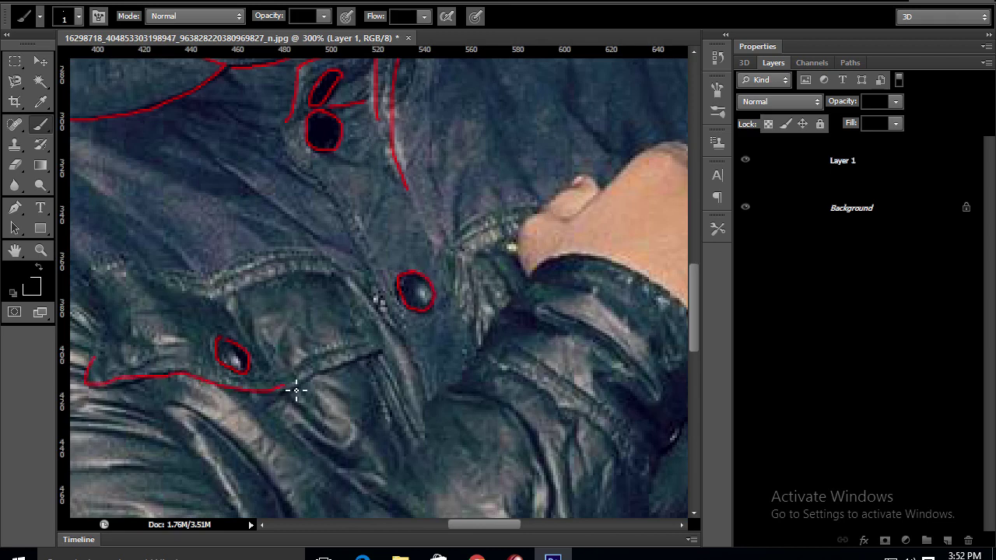
pyautogui.moveTo(307, 259); pyautogui.dragTo(210, 278)
pyautogui.moveTo(109, 268); pyautogui.dragTo(81, 289)
pyautogui.moveTo(117, 320); pyautogui.dragTo(257, 300)
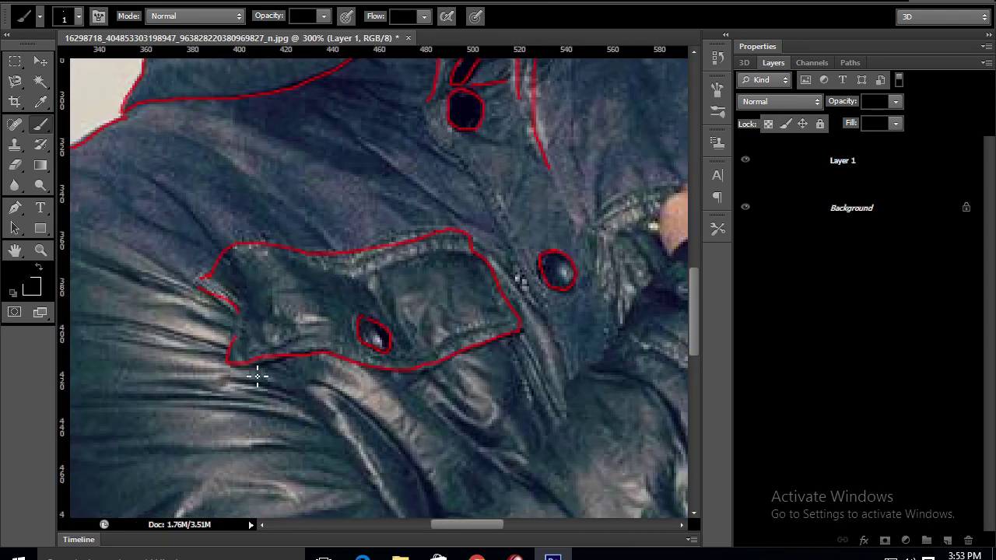
# Zoom onto the fist and outline its finger's lower edge, undoing one stray stroke.
pyautogui.hotkey('ctrl', '-')
pyautogui.scroll(3, 402, 366)
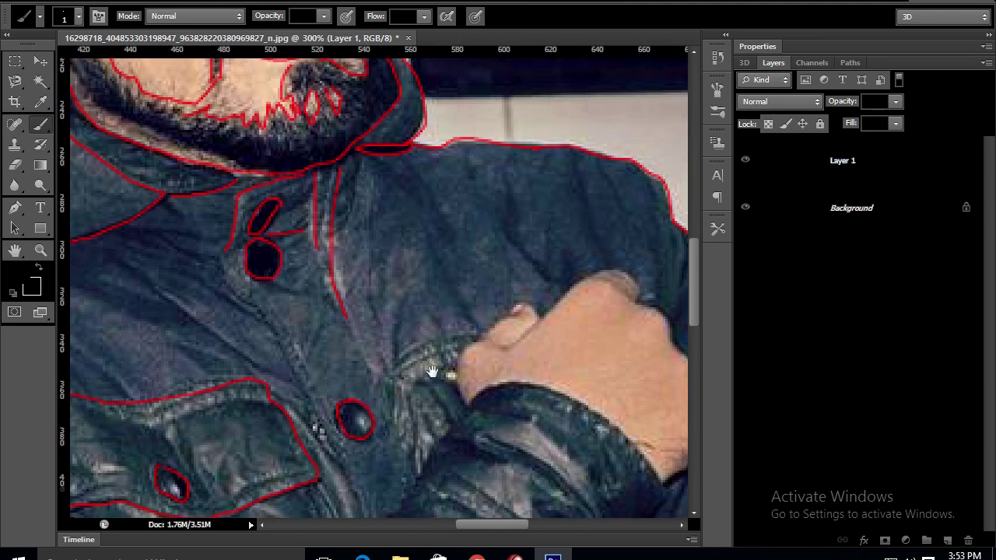
pyautogui.hotkey('ctrl', '+')
pyautogui.moveTo(479, 309)
pyautogui.mouseDown()
pyautogui.moveTo(473, 279)
pyautogui.moveTo(444, 295)
pyautogui.moveTo(407, 329)
pyautogui.moveTo(400, 379)
pyautogui.moveTo(413, 327)
pyautogui.moveTo(431, 307)
pyautogui.moveTo(463, 282)
pyautogui.moveTo(488, 294)
pyautogui.mouseUp()
pyautogui.hotkey('ctrl', 'z')
pyautogui.moveTo(447, 328); pyautogui.dragTo(491, 296)
# Finish the fist outline along its knuckles, fingertip, lower and right edges, then fit the photo.
pyautogui.moveTo(526, 256)
pyautogui.mouseDown()
pyautogui.moveTo(554, 247)
pyautogui.moveTo(579, 260)
pyautogui.moveTo(583, 287)
pyautogui.mouseUp()
pyautogui.moveTo(474, 285); pyautogui.dragTo(407, 282)
pyautogui.moveTo(338, 355)
pyautogui.mouseDown()
pyautogui.moveTo(418, 340)
pyautogui.moveTo(486, 367)
pyautogui.moveTo(550, 441)
pyautogui.mouseUp()
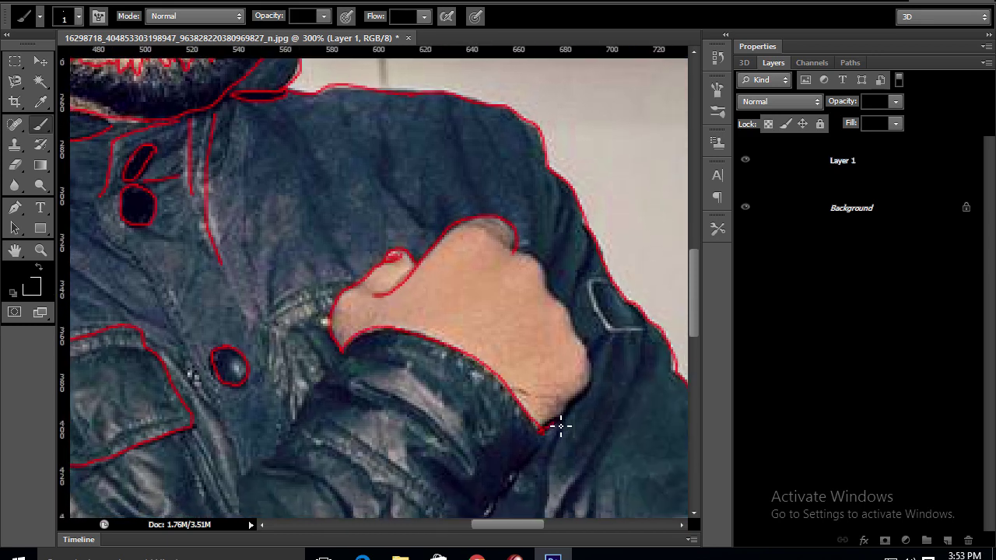
pyautogui.moveTo(591, 377)
pyautogui.mouseDown()
pyautogui.moveTo(565, 307)
pyautogui.moveTo(515, 248)
pyautogui.mouseUp()
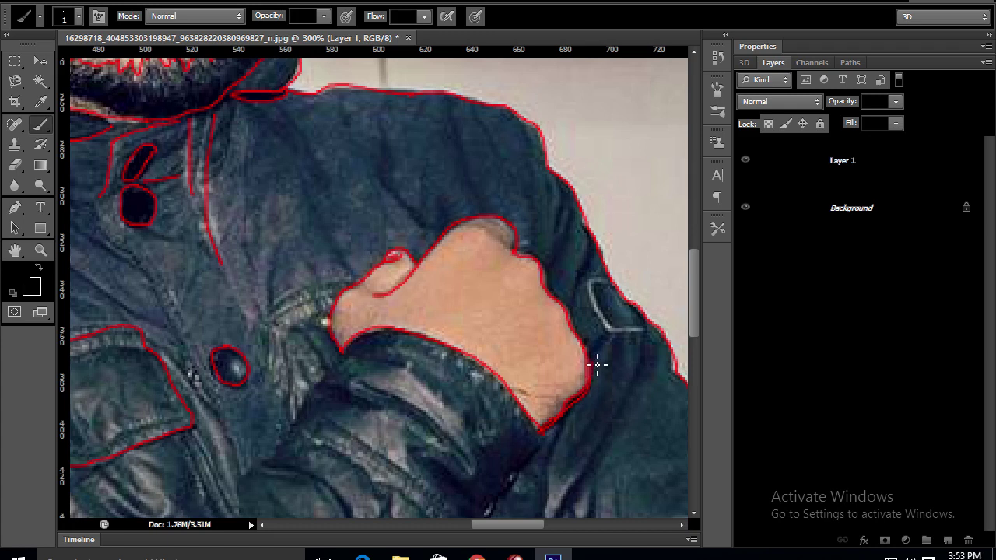
pyautogui.moveTo(517, 388); pyautogui.dragTo(556, 395)
pyautogui.hotkey('ctrl', '0')
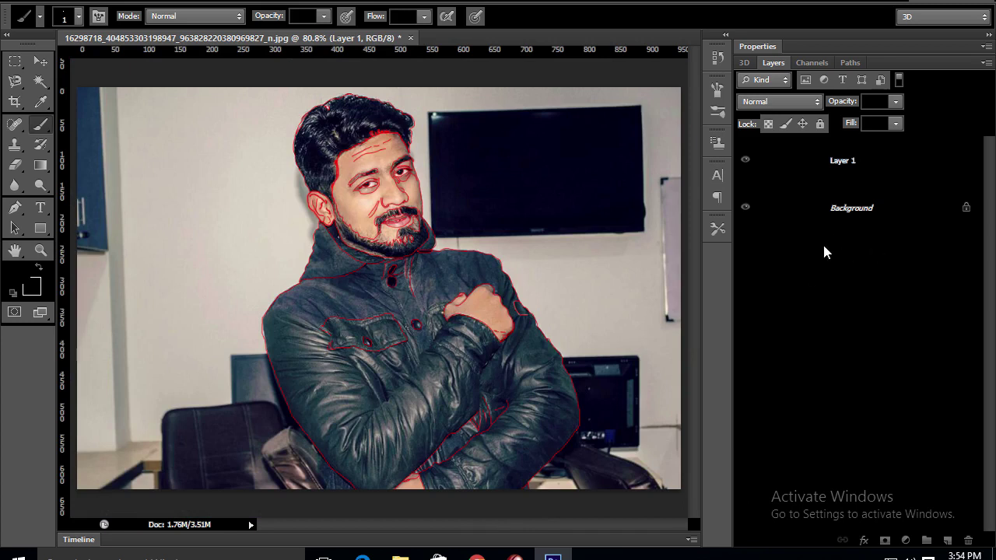
# Compare Layer 1 with the photo, then crop-extend the canvas rightward to about 1914 px.
pyautogui.press('v')
pyautogui.click(747, 161)
pyautogui.click(747, 162)
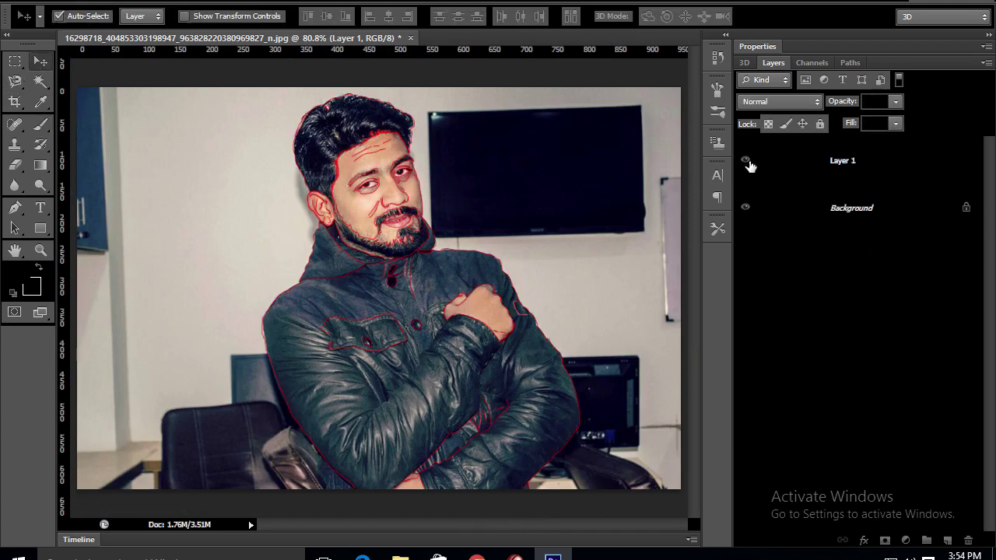
pyautogui.hotkey('ctrl', '-')
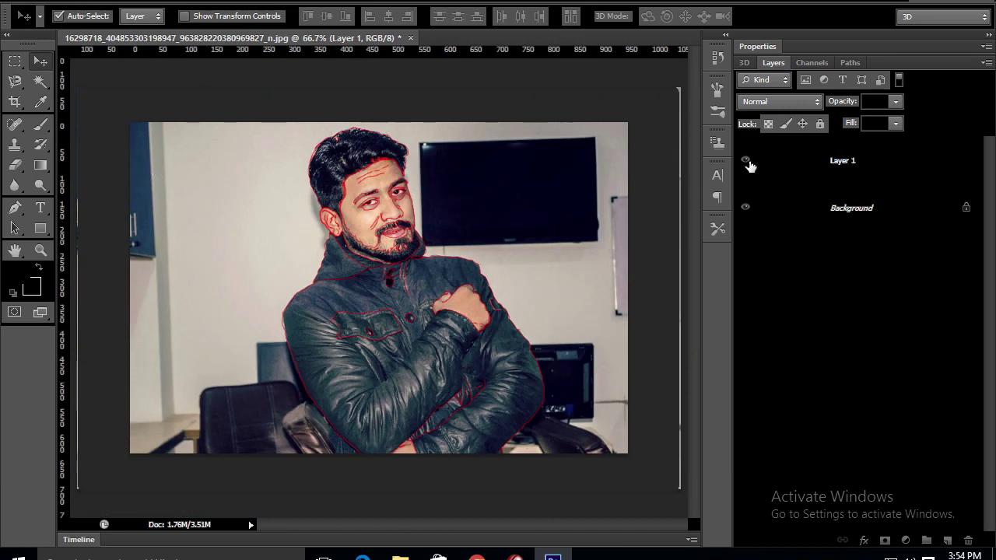
pyautogui.click(15, 101)
pyautogui.moveTo(627, 284)
pyautogui.mouseDown()
pyautogui.moveTo(702, 287)
pyautogui.moveTo(626, 291)
pyautogui.mouseUp()
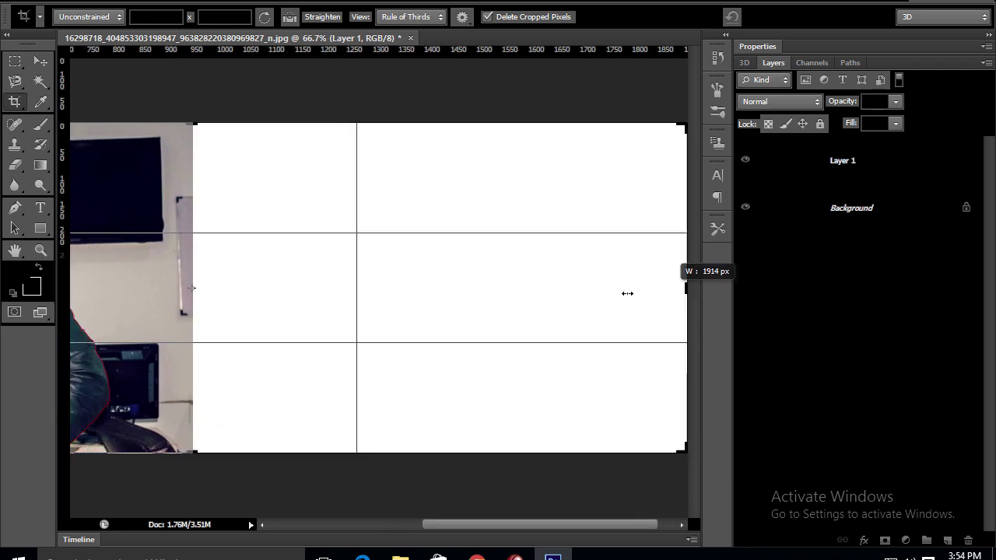
pyautogui.press('Return')
pyautogui.click(41, 61)
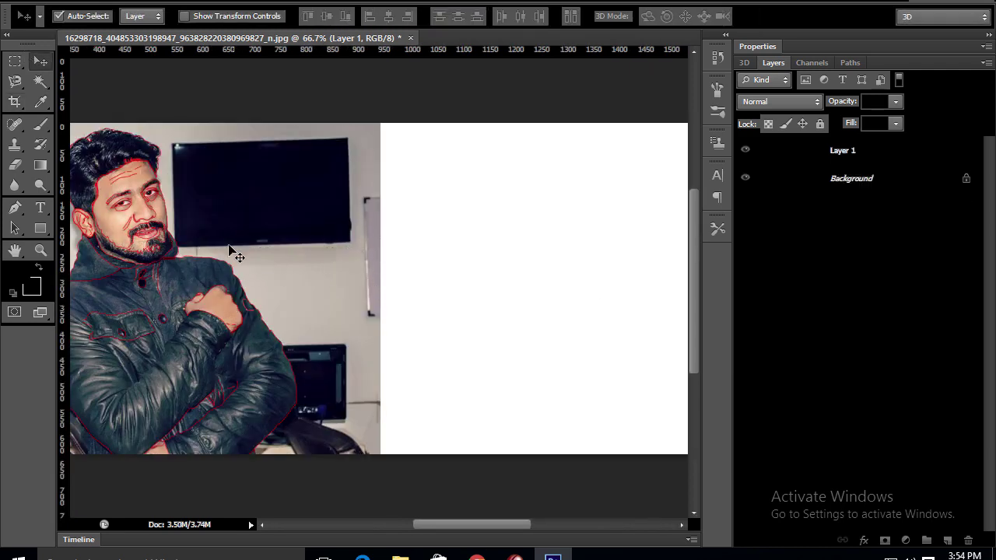
# Drag the red line drawing onto the white area, lock Layer 1, and add Layer 2 above Background.
pyautogui.moveTo(111, 200); pyautogui.dragTo(518, 222)
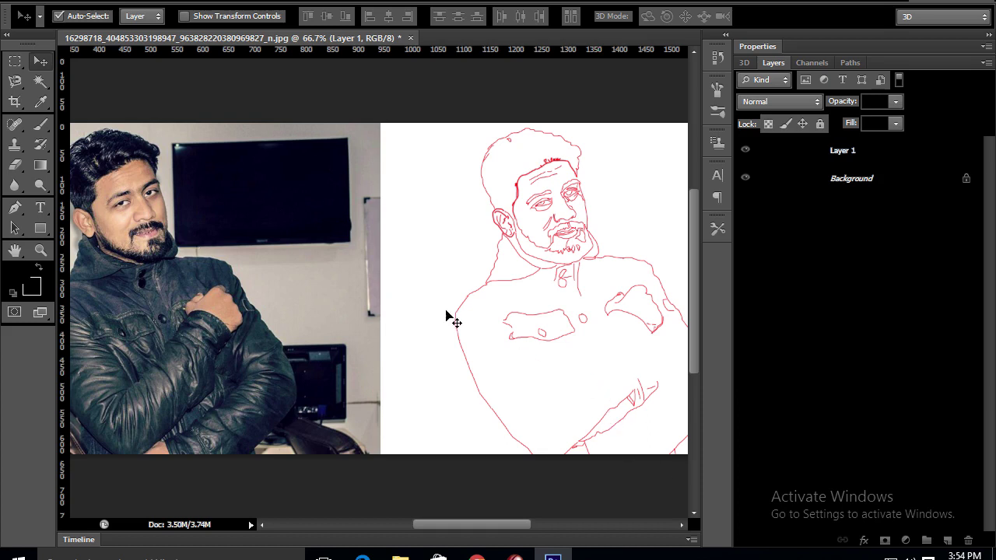
pyautogui.click(820, 125)
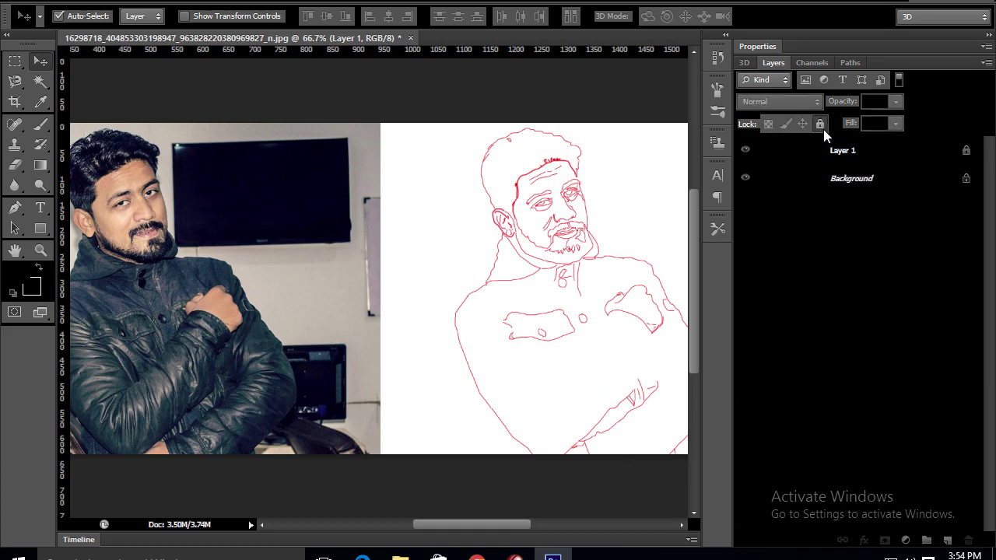
pyautogui.click(941, 182)
pyautogui.click(946, 540)
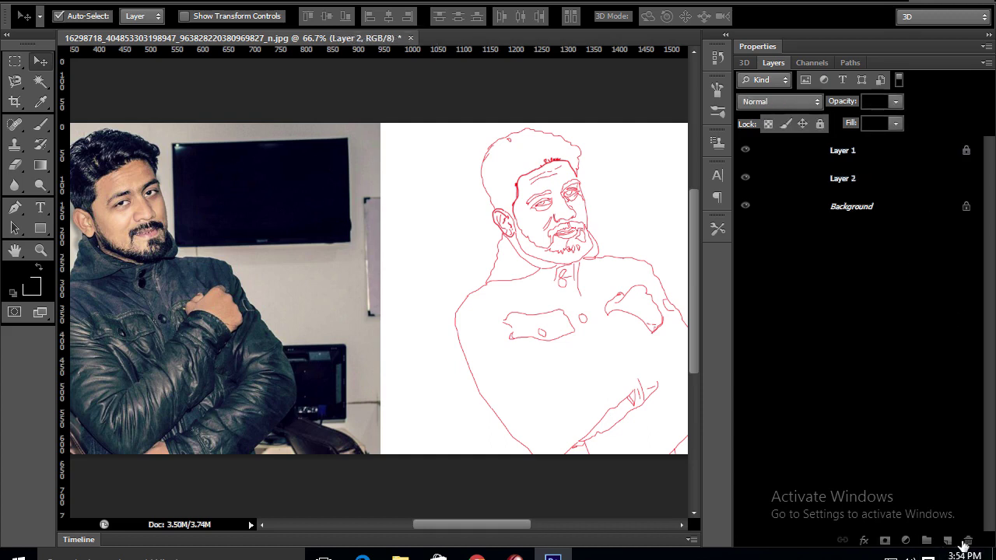
# Sample the jacket's slate grey from the photo and brush it over the jacket on Layer 2.
pyautogui.click(26, 284)
pyautogui.click(120, 361)
pyautogui.click(849, 193)
pyautogui.press('b')
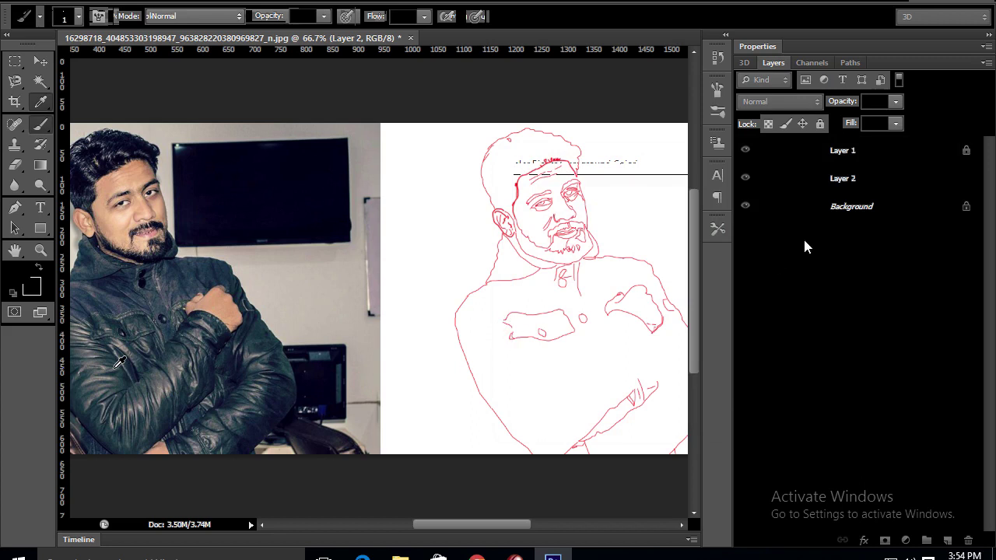
pyautogui.moveTo(478, 315)
pyautogui.mouseDown()
pyautogui.moveTo(587, 274)
pyautogui.moveTo(639, 289)
pyautogui.moveTo(657, 350)
pyautogui.moveTo(661, 424)
pyautogui.moveTo(567, 430)
pyautogui.mouseUp()
pyautogui.moveTo(589, 354); pyautogui.dragTo(488, 342)
pyautogui.moveTo(480, 410)
pyautogui.mouseDown()
pyautogui.moveTo(412, 400)
pyautogui.moveTo(359, 331)
pyautogui.moveTo(358, 299)
pyautogui.mouseUp()
pyautogui.moveTo(391, 339)
pyautogui.mouseDown()
pyautogui.moveTo(423, 315)
pyautogui.moveTo(529, 343)
pyautogui.moveTo(568, 296)
pyautogui.moveTo(568, 334)
pyautogui.moveTo(603, 416)
pyautogui.moveTo(459, 381)
pyautogui.moveTo(499, 344)
pyautogui.mouseUp()
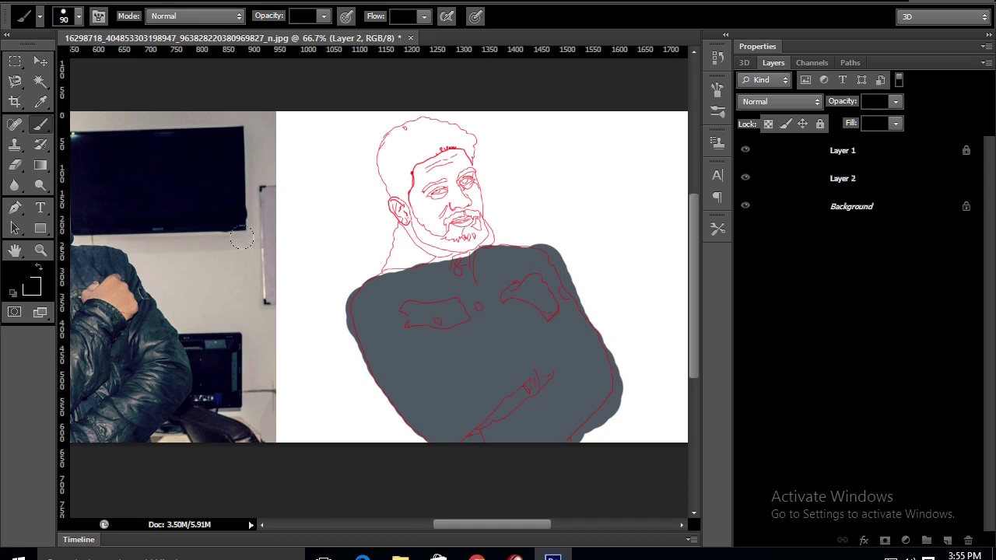
# Erase grey spill along both shoulders and the lower-right body edge.
pyautogui.click(12, 166)
pyautogui.rightClick(259, 219)
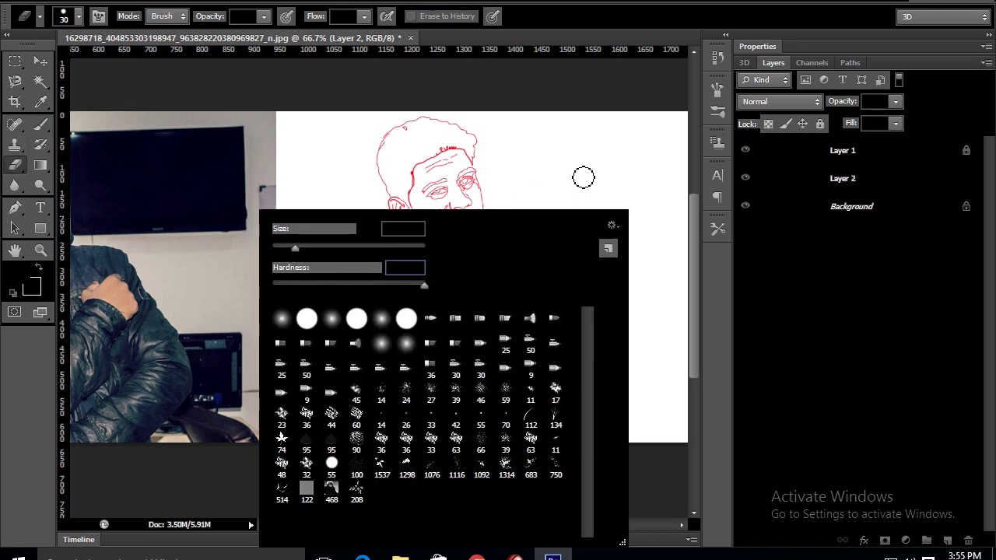
pyautogui.click(583, 178)
pyautogui.moveTo(357, 289); pyautogui.dragTo(347, 309)
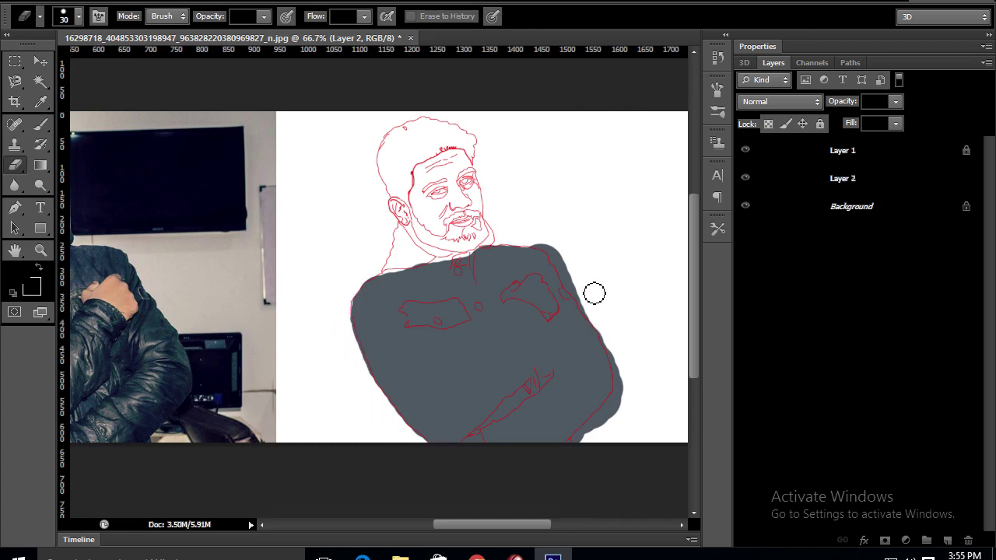
pyautogui.moveTo(540, 244); pyautogui.dragTo(579, 291)
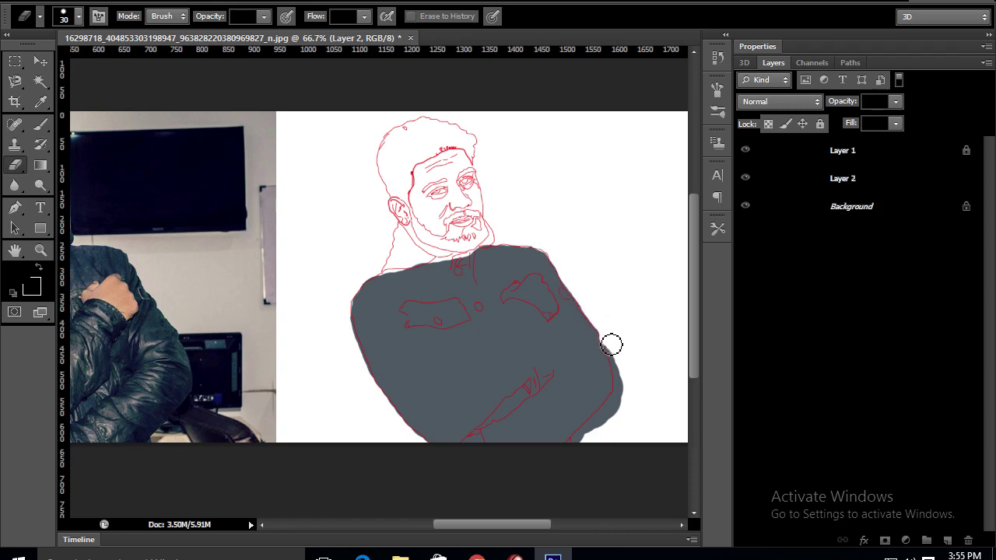
pyautogui.moveTo(623, 380)
pyautogui.mouseDown()
pyautogui.moveTo(618, 409)
pyautogui.moveTo(587, 437)
pyautogui.mouseUp()
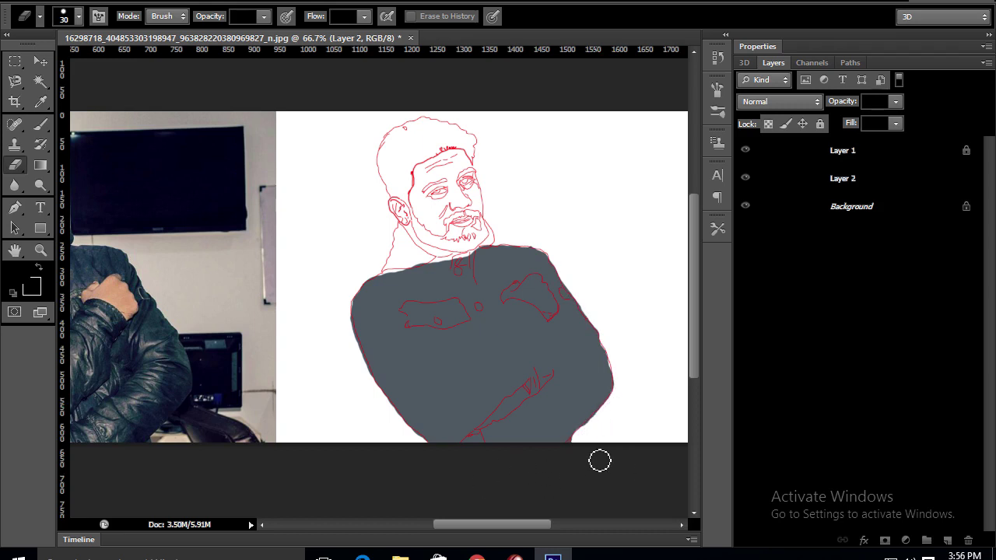
pyautogui.moveTo(451, 374)
pyautogui.mouseDown()
pyautogui.moveTo(520, 344)
pyautogui.moveTo(548, 349)
pyautogui.mouseUp()
# Add Layer 3, zoom in on the hands, and set the brush to size 15.
pyautogui.click(951, 538)
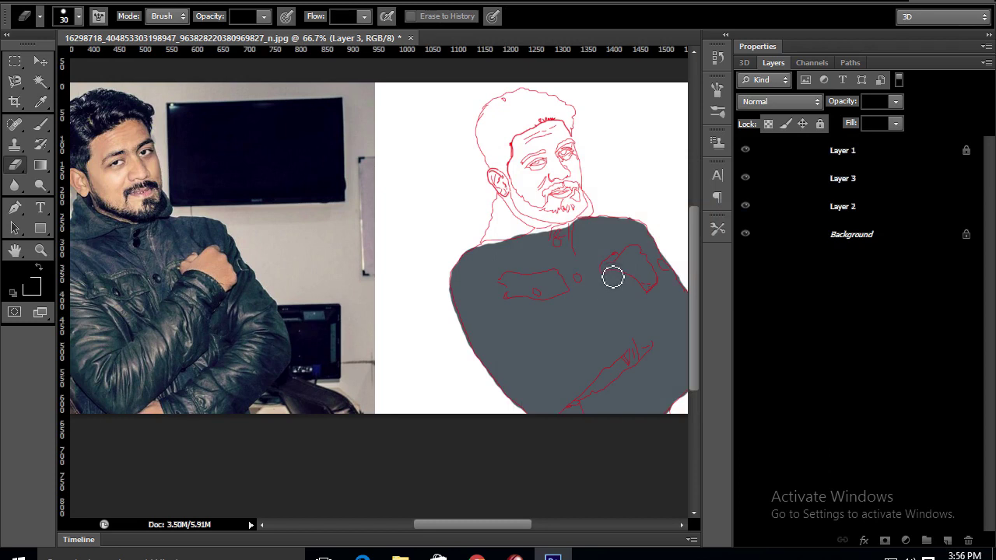
pyautogui.moveTo(612, 277); pyautogui.dragTo(505, 260)
pyautogui.scroll(3, 505, 260)
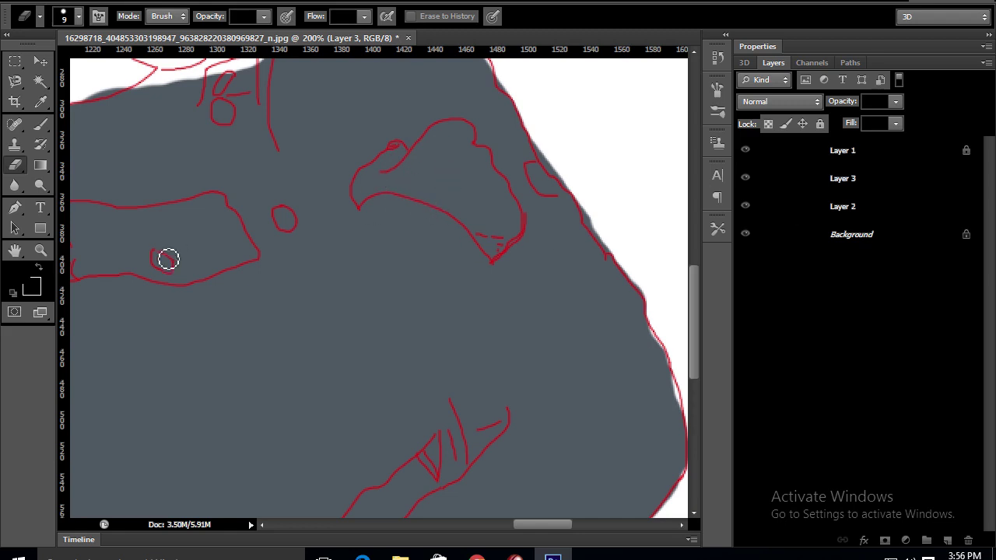
pyautogui.click(744, 206)
pyautogui.click(744, 206)
pyautogui.click(40, 124)
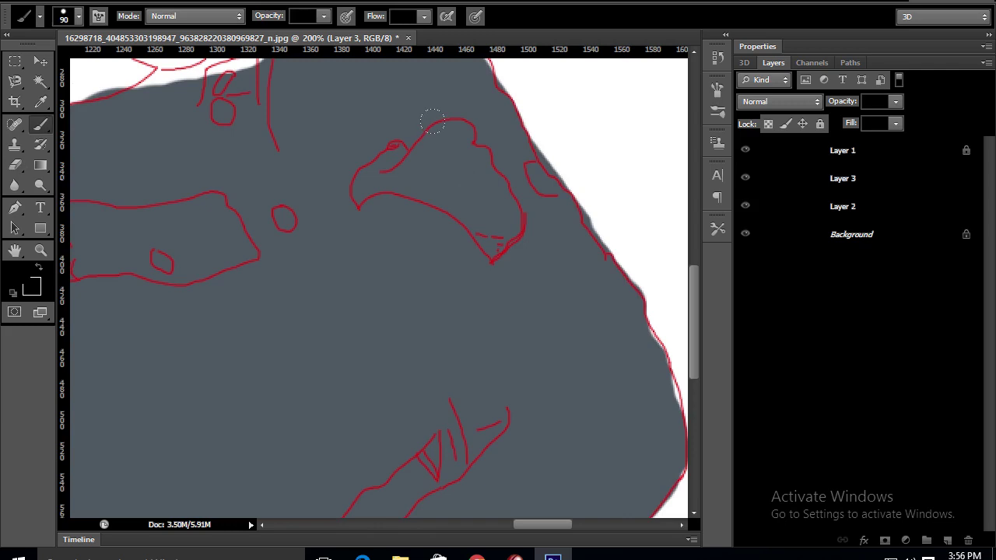
pyautogui.moveTo(445, 131)
pyautogui.mouseDown()
pyautogui.moveTo(510, 222)
pyautogui.moveTo(493, 247)
pyautogui.moveTo(474, 192)
pyautogui.moveTo(405, 160)
pyautogui.moveTo(393, 155)
pyautogui.moveTo(362, 195)
pyautogui.moveTo(428, 167)
pyautogui.moveTo(442, 137)
pyautogui.moveTo(389, 192)
pyautogui.moveTo(465, 221)
pyautogui.mouseUp()
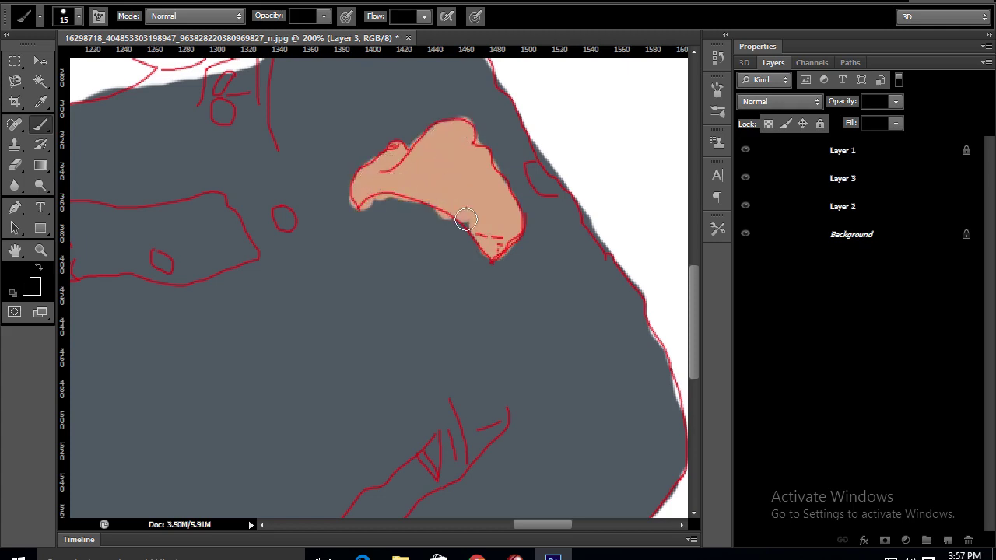
# Erase peach spill below the hand's red outline.
pyautogui.click(15, 165)
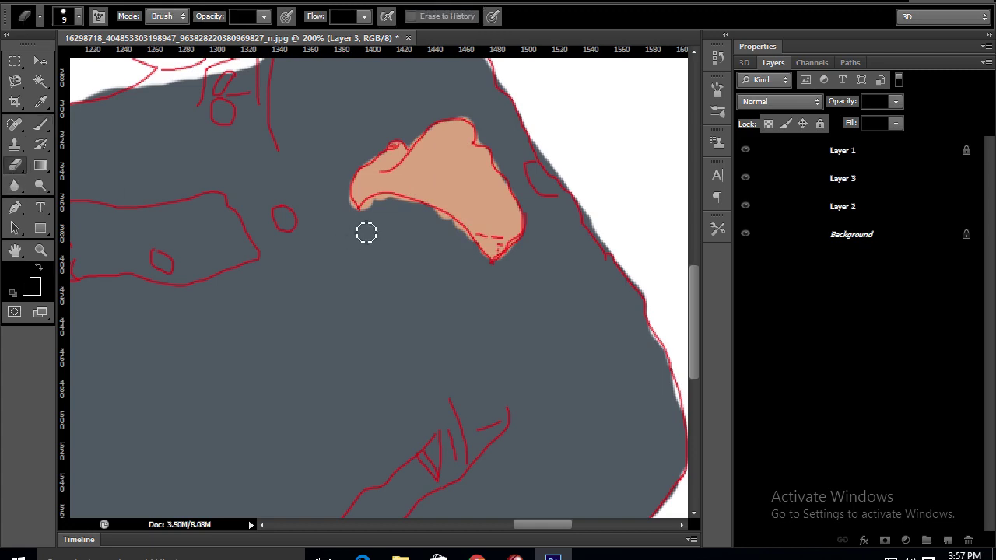
pyautogui.moveTo(372, 208)
pyautogui.mouseDown()
pyautogui.moveTo(396, 205)
pyautogui.moveTo(442, 223)
pyautogui.moveTo(484, 263)
pyautogui.mouseUp()
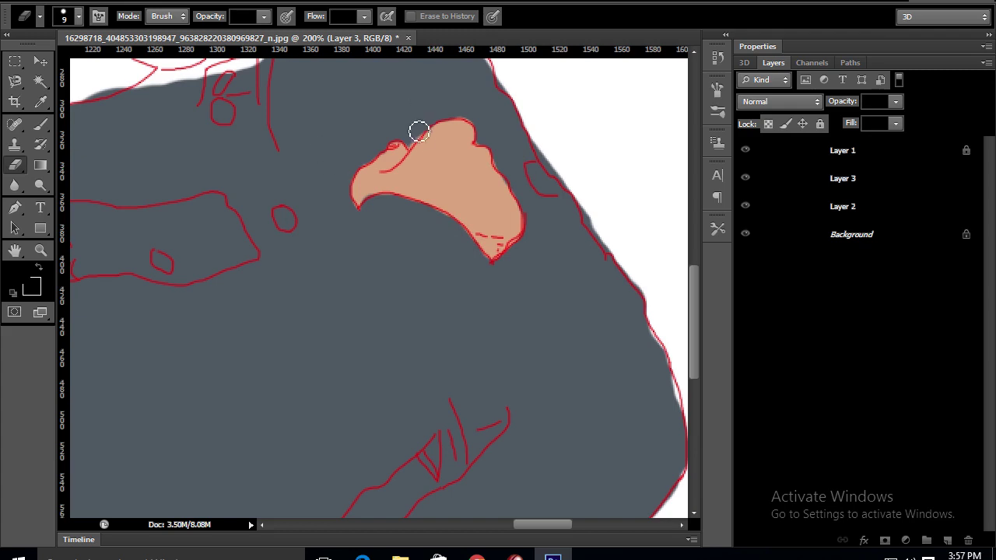
pyautogui.scroll(-5, 400, 180)
pyautogui.hscroll(-10, 451, 182)
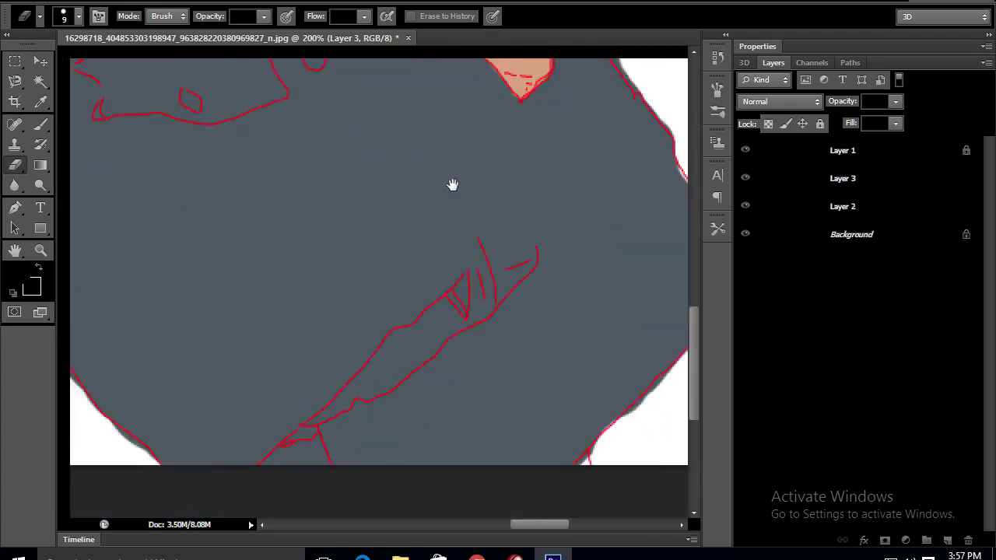
pyautogui.scroll(2, 444, 196)
pyautogui.hscroll(-4, 444, 196)
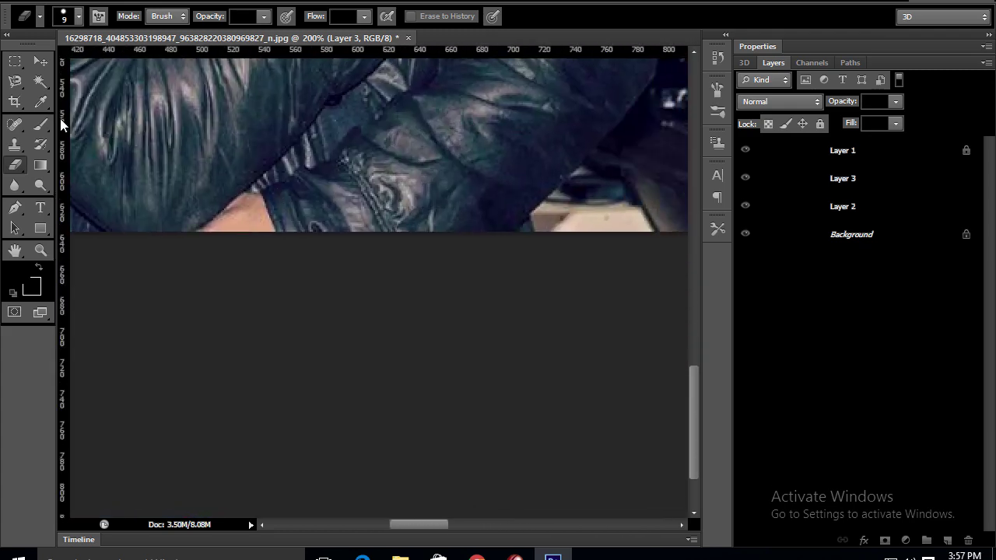
# Paint the hand at the jacket's bottom in peach skin tone.
pyautogui.press('b')
pyautogui.hscroll(10, 437, 214)
pyautogui.hscroll(5, 437, 214)
pyautogui.hscroll(3, 407, 207)
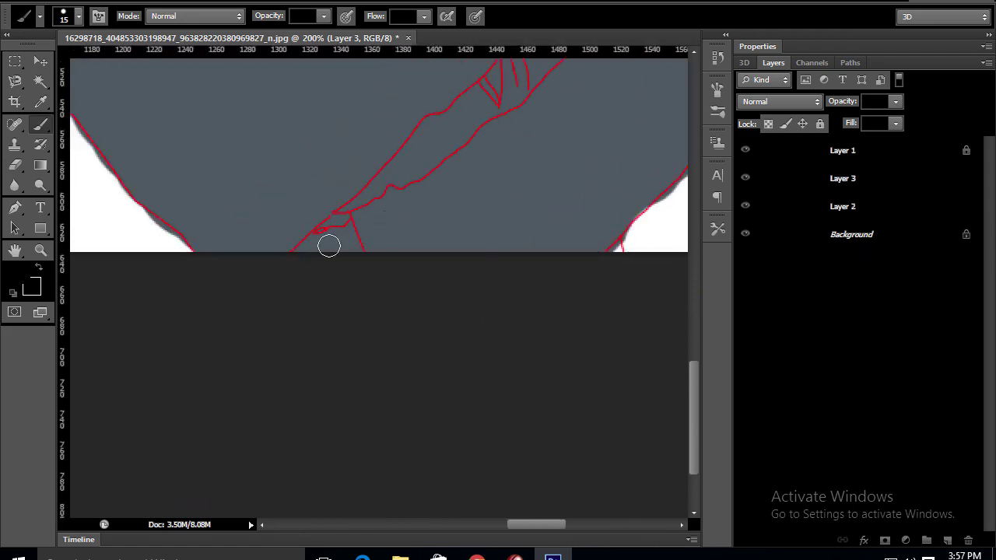
pyautogui.moveTo(329, 244); pyautogui.dragTo(304, 251)
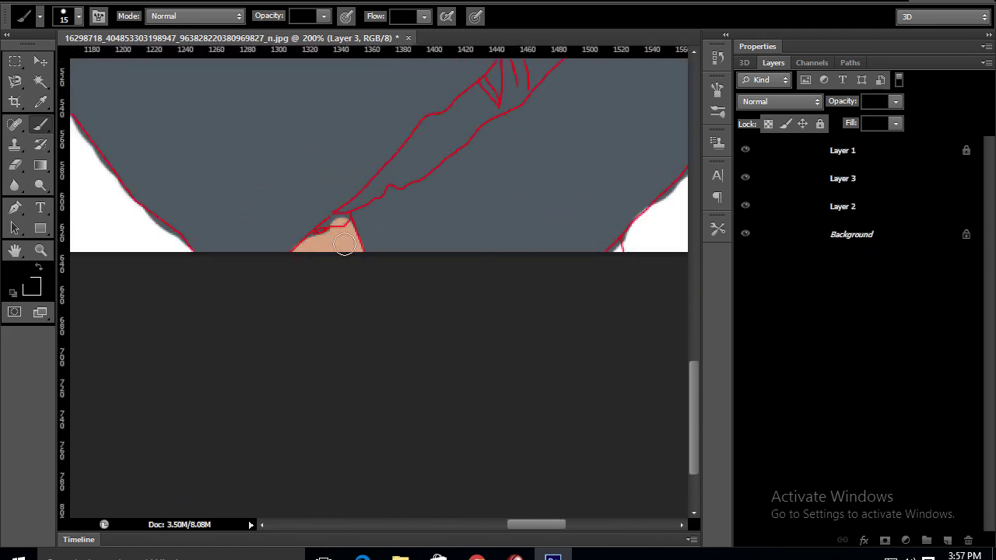
# Zoom out to the whole image and sample a skin tone from the man's face.
pyautogui.hotkey('ctrl', '0')
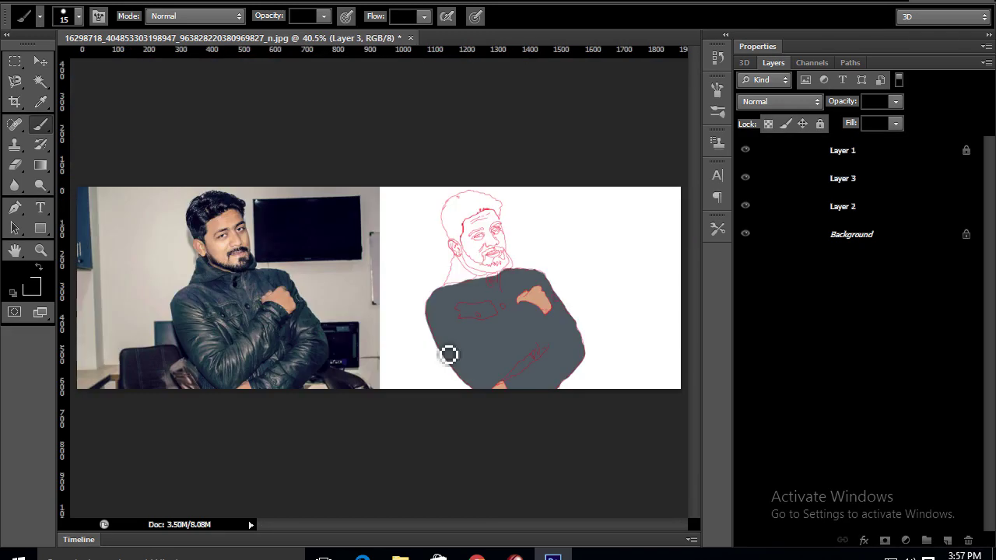
pyautogui.scroll(2, 435, 262)
pyautogui.scroll(-1, 358, 236)
pyautogui.scroll(2, 358, 236)
pyautogui.scroll(1, 387, 225)
pyautogui.scroll(-1, 386, 225)
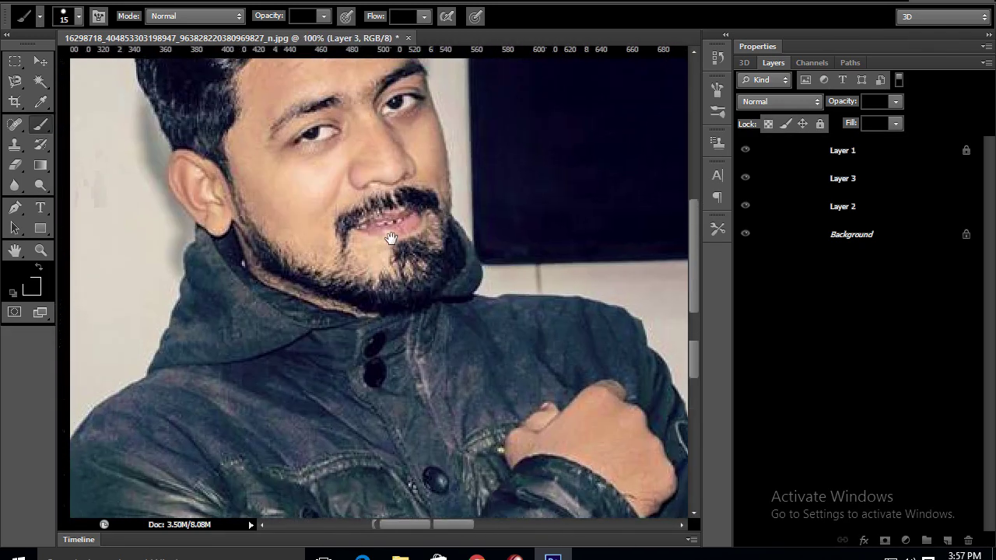
pyautogui.click(34, 289)
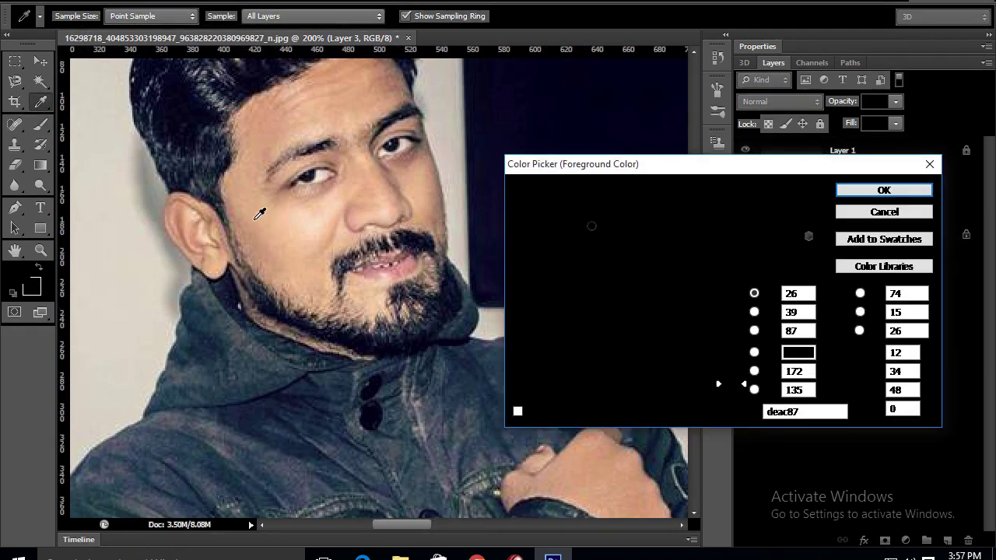
pyautogui.click(883, 189)
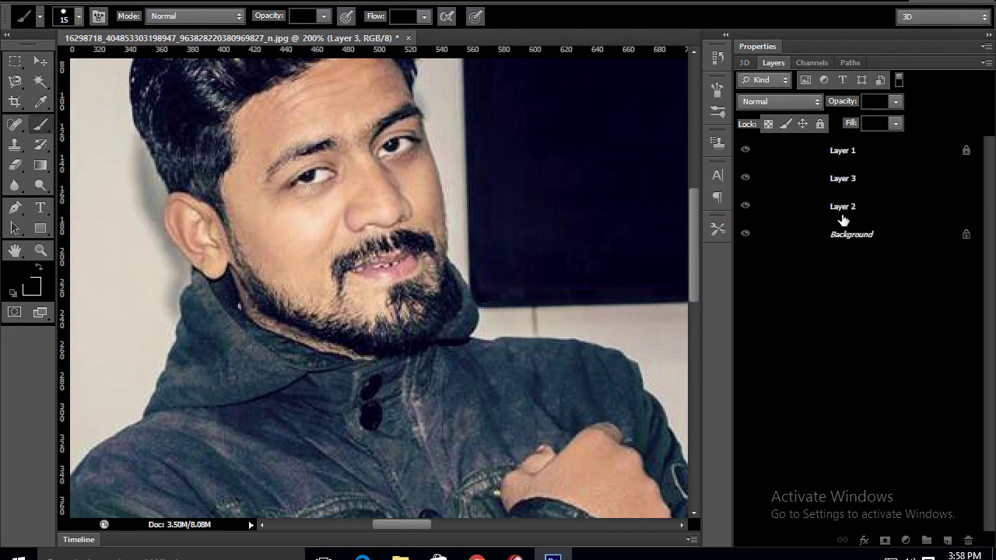
# Group Layers 2 and 3 and name the group 'lowerpart'.
pyautogui.hotkey('ctrl', 'g')
pyautogui.doubleClick(807, 178)
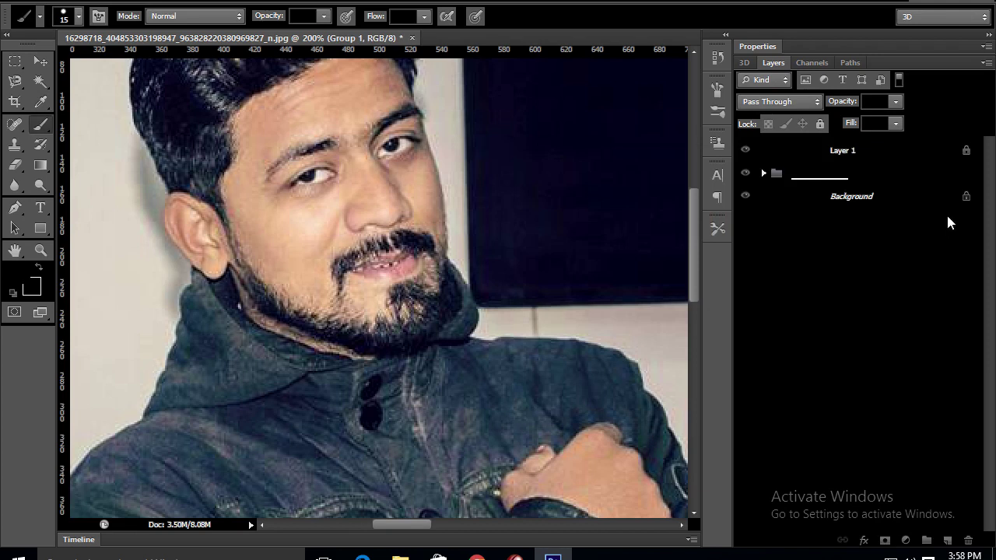
pyautogui.write('lowerpart')
pyautogui.press('Return')
# Add Layer 4 and move it below the line-art layer.
pyautogui.click(947, 540)
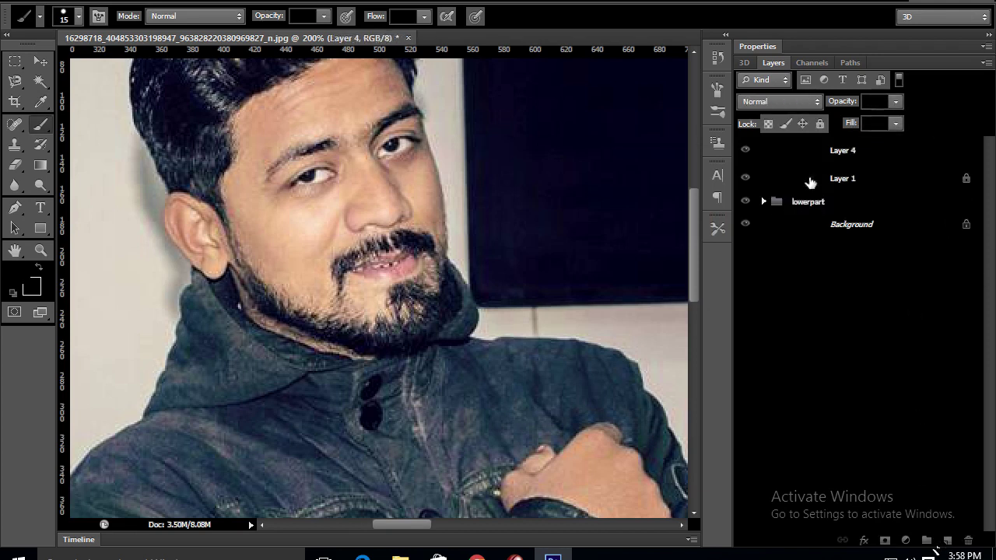
pyautogui.moveTo(747, 159); pyautogui.dragTo(772, 190)
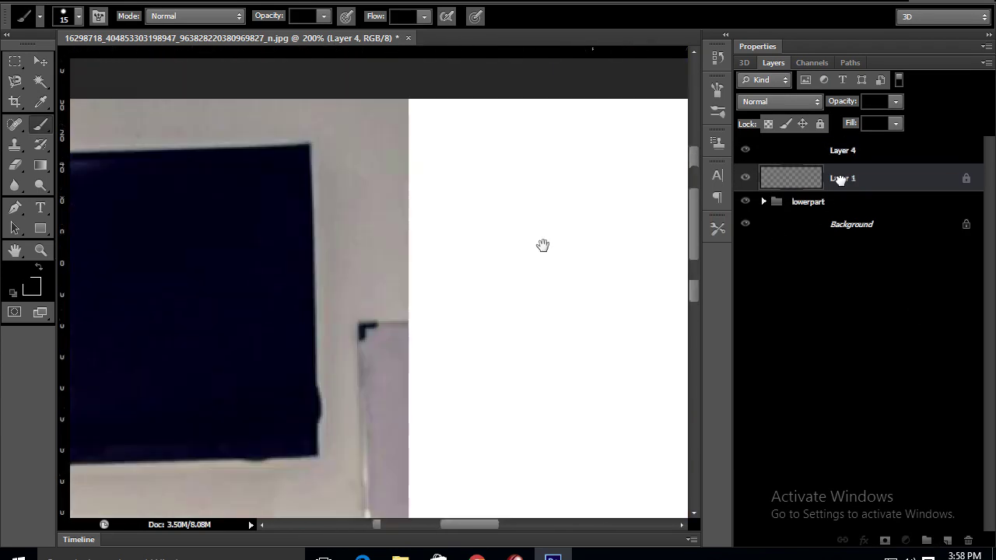
pyautogui.moveTo(542, 245)
pyautogui.mouseDown()
pyautogui.moveTo(306, 202)
pyautogui.moveTo(407, 223)
pyautogui.mouseUp()
# Paint peach skin over the forehead, face beside the nose, ear and beard's lower edge.
pyautogui.moveTo(264, 195)
pyautogui.mouseDown()
pyautogui.moveTo(285, 181)
pyautogui.moveTo(415, 165)
pyautogui.moveTo(326, 229)
pyautogui.mouseUp()
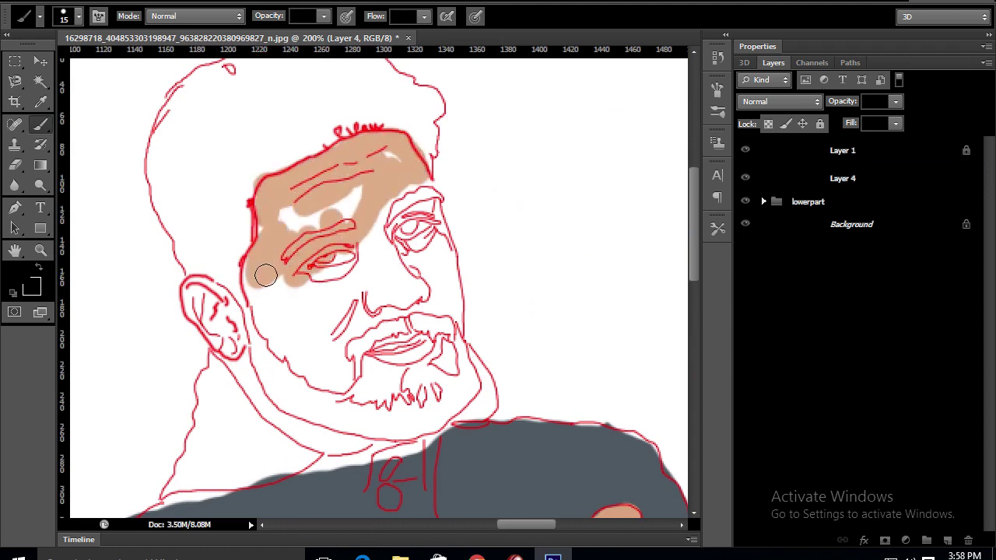
pyautogui.moveTo(403, 187)
pyautogui.mouseDown()
pyautogui.moveTo(430, 227)
pyautogui.moveTo(448, 319)
pyautogui.moveTo(450, 233)
pyautogui.moveTo(381, 265)
pyautogui.moveTo(284, 280)
pyautogui.moveTo(249, 299)
pyautogui.moveTo(287, 357)
pyautogui.moveTo(333, 360)
pyautogui.moveTo(340, 266)
pyautogui.moveTo(386, 296)
pyautogui.moveTo(407, 286)
pyautogui.moveTo(451, 366)
pyautogui.moveTo(447, 308)
pyautogui.moveTo(462, 375)
pyautogui.moveTo(405, 405)
pyautogui.moveTo(392, 385)
pyautogui.moveTo(260, 353)
pyautogui.moveTo(333, 393)
pyautogui.moveTo(414, 405)
pyautogui.mouseUp()
pyautogui.moveTo(272, 349)
pyautogui.mouseDown()
pyautogui.moveTo(194, 297)
pyautogui.moveTo(221, 334)
pyautogui.moveTo(230, 330)
pyautogui.moveTo(230, 345)
pyautogui.mouseUp()
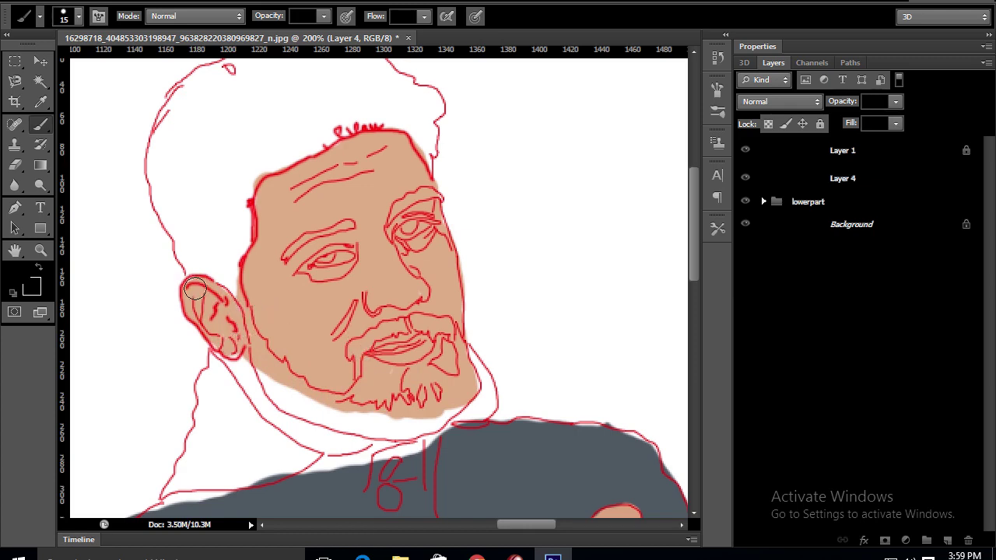
pyautogui.moveTo(343, 397); pyautogui.dragTo(403, 408)
pyautogui.click(15, 165)
# Erase the skin paint spilling below the beard.
pyautogui.moveTo(485, 391)
pyautogui.mouseDown()
pyautogui.moveTo(411, 422)
pyautogui.moveTo(272, 396)
pyautogui.mouseUp()
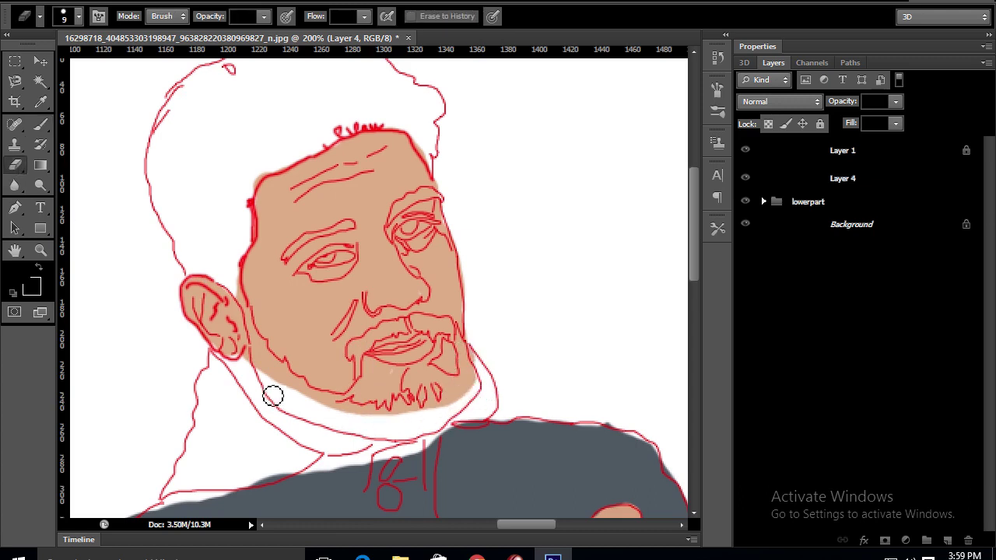
pyautogui.scroll(2, 294, 272)
pyautogui.scroll(-2, 141, 200)
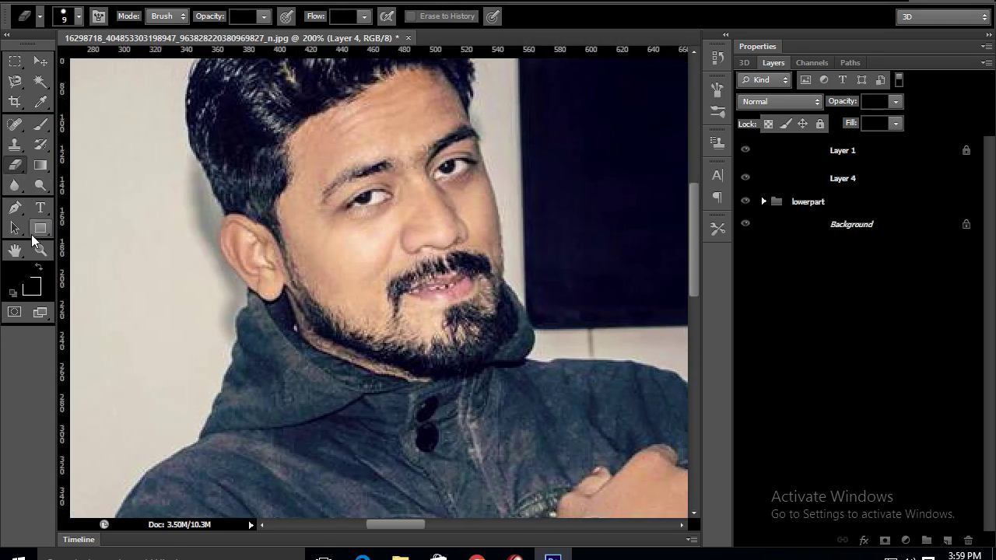
# Sample a light eye-white tone, add Layer 5, and confirm the skin layer name baseface.
pyautogui.click(31, 287)
pyautogui.click(378, 199)
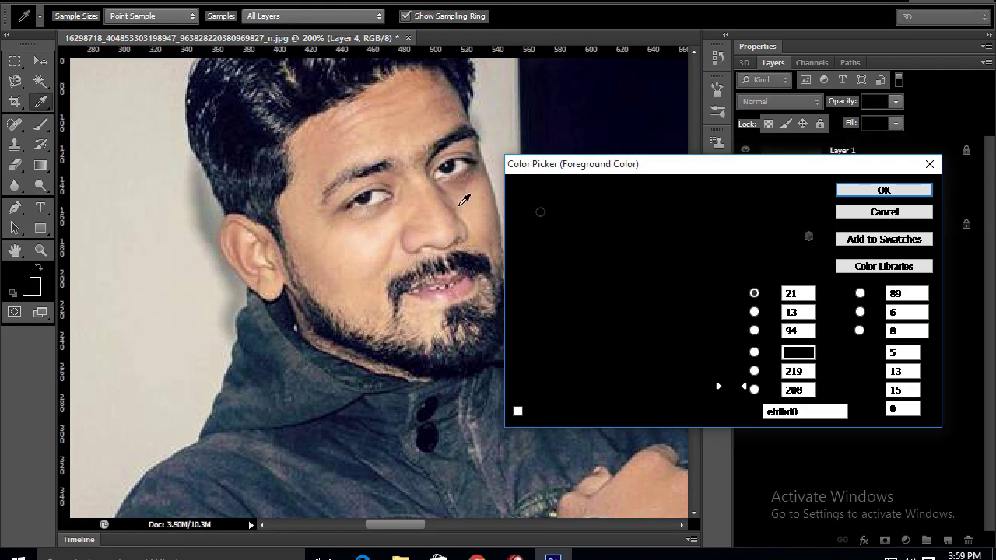
pyautogui.click(885, 211)
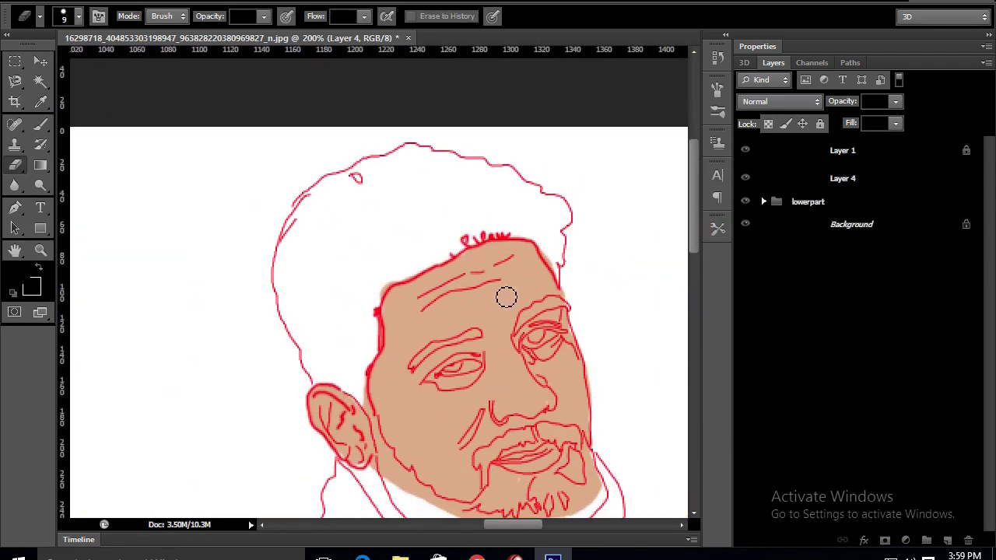
pyautogui.scroll(2, 505, 297)
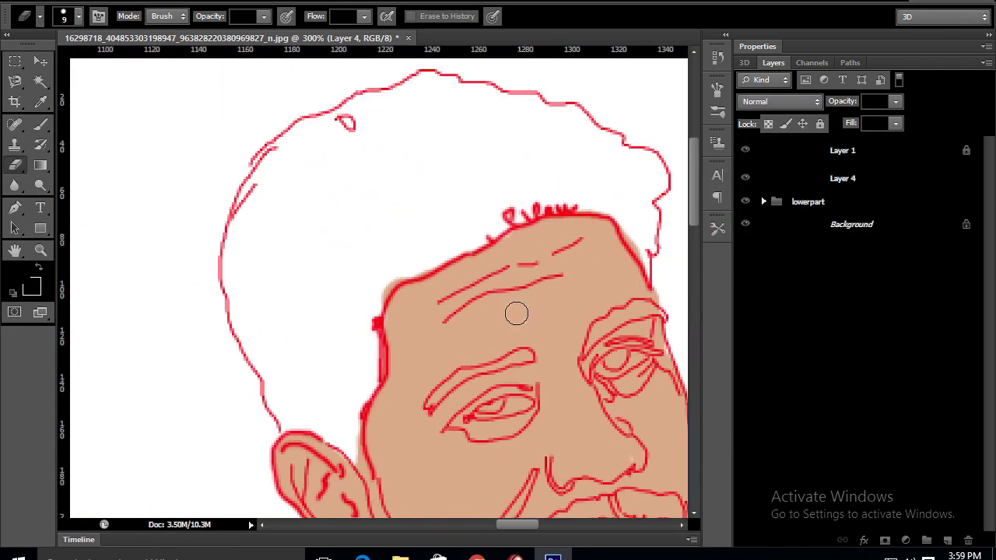
pyautogui.click(947, 540)
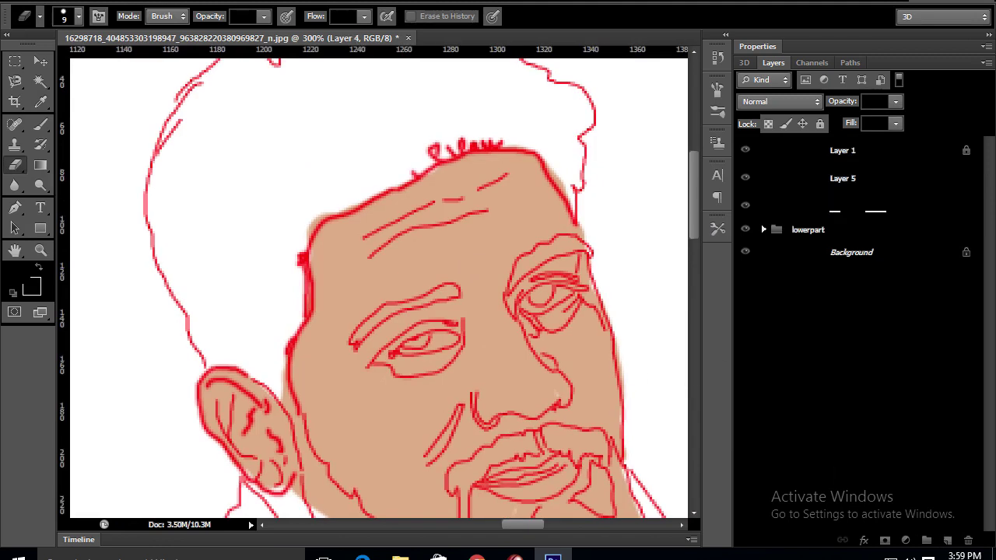
pyautogui.press('Return')
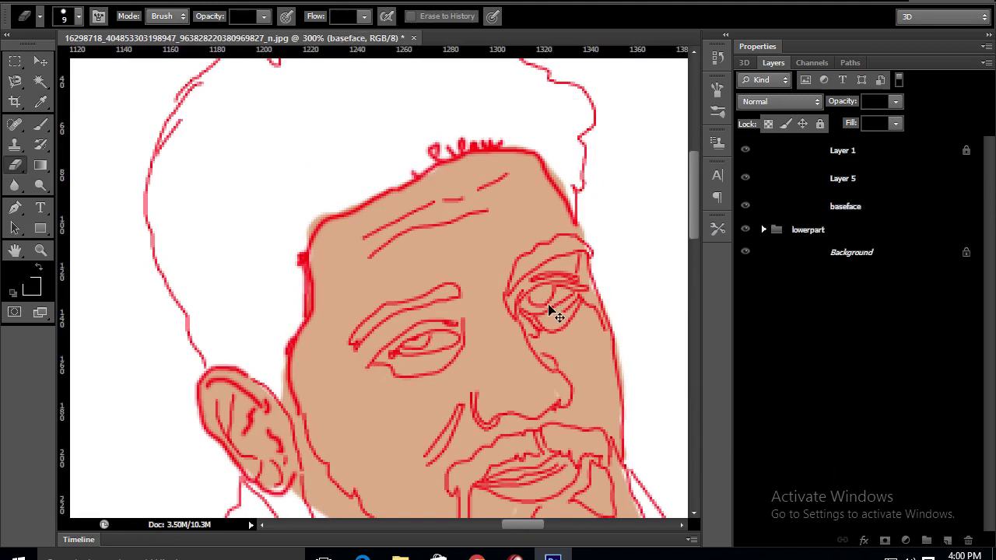
# Paint the whites of the eyes in the light tone on Layer 5.
pyautogui.scroll(1, 554, 312)
pyautogui.scroll(2, 303, 226)
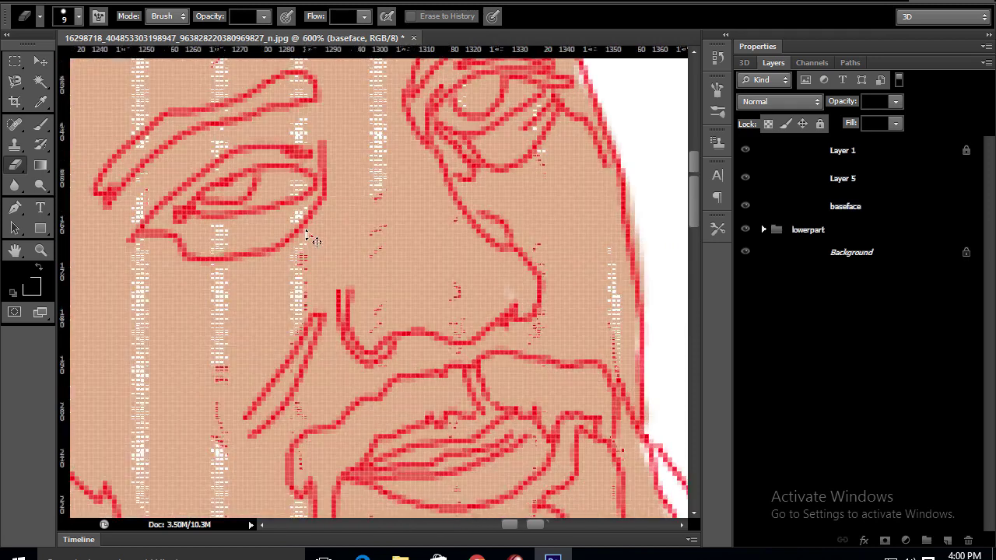
pyautogui.scroll(1, 327, 210)
pyautogui.moveTo(359, 203)
pyautogui.mouseDown()
pyautogui.moveTo(279, 241)
pyautogui.moveTo(349, 236)
pyautogui.moveTo(355, 211)
pyautogui.moveTo(382, 207)
pyautogui.moveTo(366, 236)
pyautogui.moveTo(353, 220)
pyautogui.moveTo(381, 229)
pyautogui.moveTo(392, 208)
pyautogui.moveTo(304, 249)
pyautogui.moveTo(411, 221)
pyautogui.moveTo(392, 241)
pyautogui.moveTo(322, 254)
pyautogui.moveTo(363, 238)
pyautogui.moveTo(377, 207)
pyautogui.moveTo(399, 202)
pyautogui.moveTo(425, 216)
pyautogui.moveTo(429, 246)
pyautogui.moveTo(469, 240)
pyautogui.moveTo(538, 205)
pyautogui.moveTo(503, 191)
pyautogui.moveTo(491, 223)
pyautogui.moveTo(458, 235)
pyautogui.moveTo(434, 211)
pyautogui.moveTo(465, 233)
pyautogui.moveTo(526, 206)
pyautogui.moveTo(506, 212)
pyautogui.moveTo(509, 195)
pyautogui.moveTo(503, 215)
pyautogui.moveTo(444, 238)
pyautogui.moveTo(465, 244)
pyautogui.mouseUp()
pyautogui.scroll(3, 511, 176)
pyautogui.hscroll(4, 438, 207)
pyautogui.scroll(-10, 542, 303)
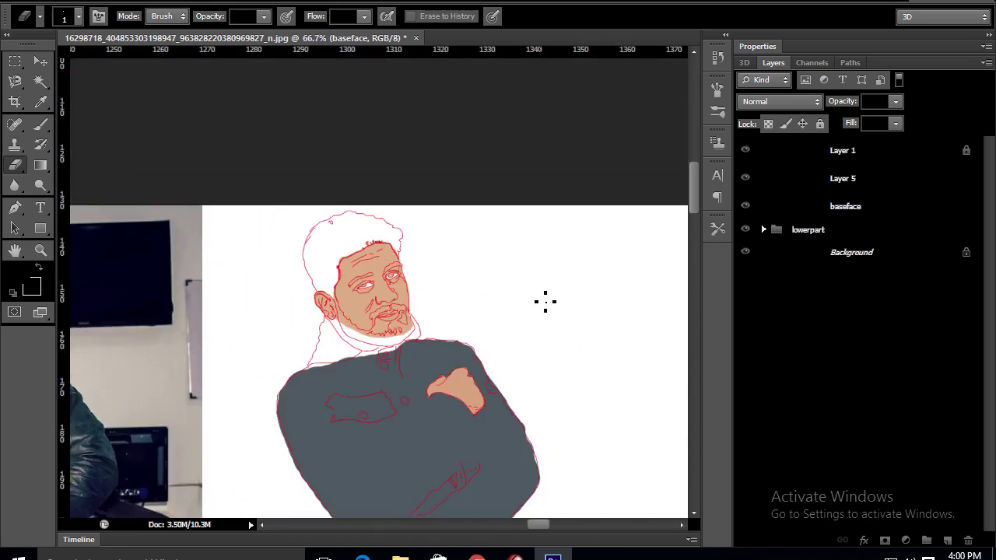
pyautogui.hscroll(-5, 545, 300)
pyautogui.scroll(5, 378, 289)
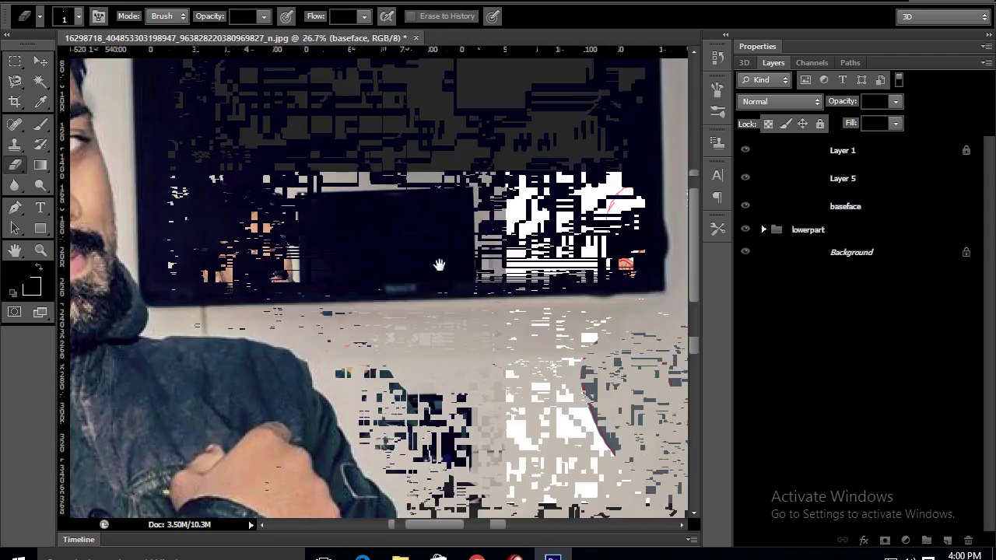
pyautogui.scroll(3, 289, 216)
pyautogui.scroll(2, 293, 196)
# Sample the dark pupil colour from the photo and return to the sketch's left eye on Layer 5.
pyautogui.press('i')
pyautogui.click(31, 287)
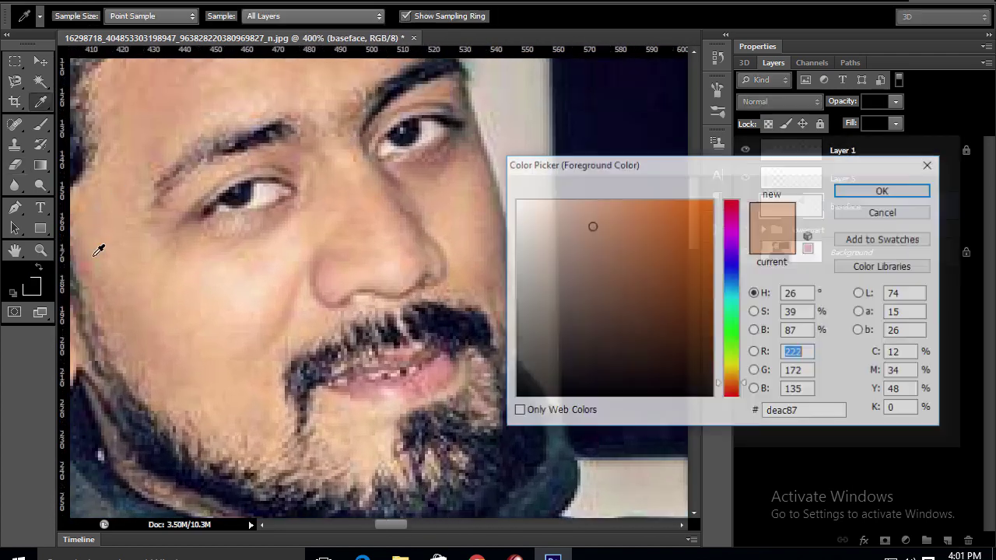
pyautogui.click(252, 191)
pyautogui.click(884, 190)
pyautogui.press('e')
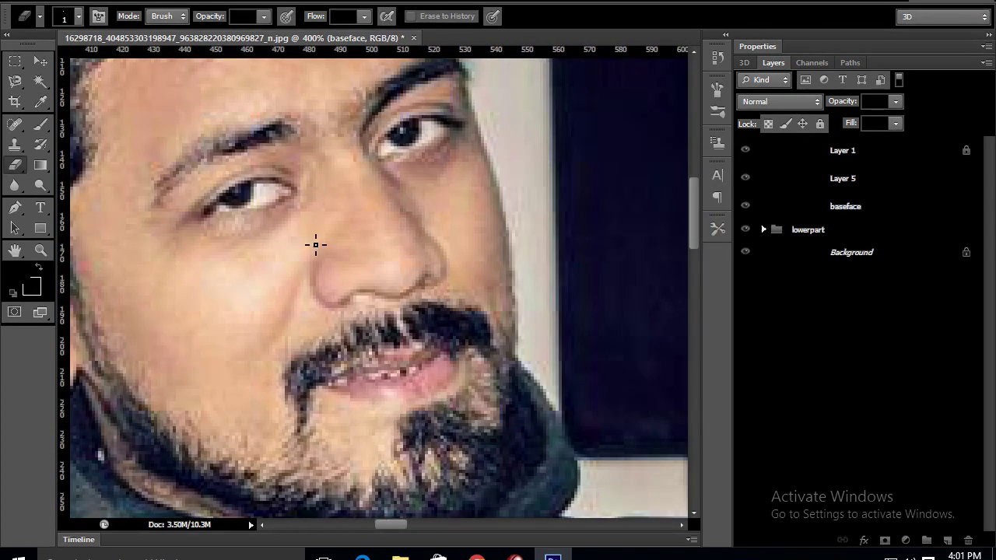
pyautogui.moveTo(426, 140); pyautogui.dragTo(329, 262)
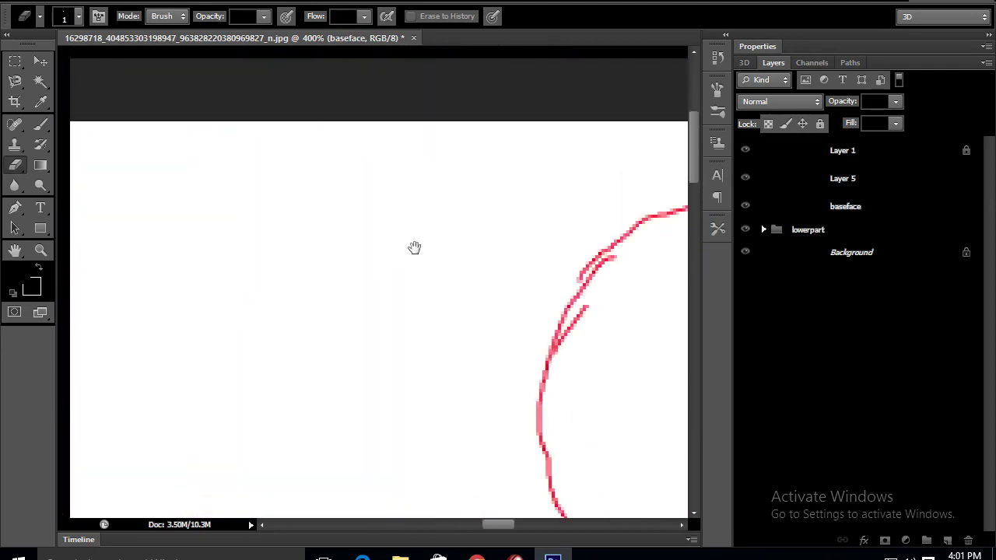
pyautogui.moveTo(346, 358); pyautogui.dragTo(362, 311)
pyautogui.scroll(4, 335, 315)
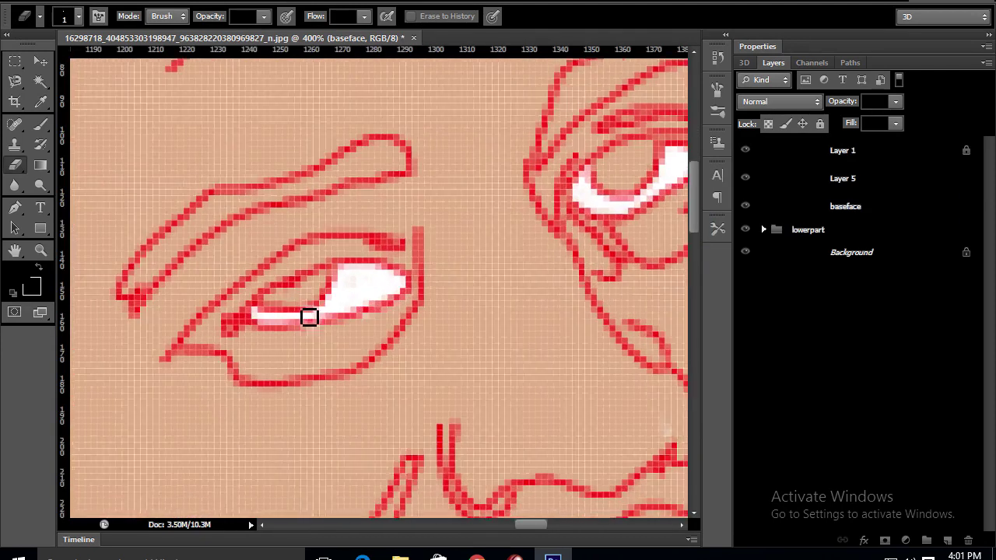
pyautogui.doubleClick(747, 208)
# Darken the left eye's lower lid with a small brush on Layer 5.
pyautogui.click(862, 187)
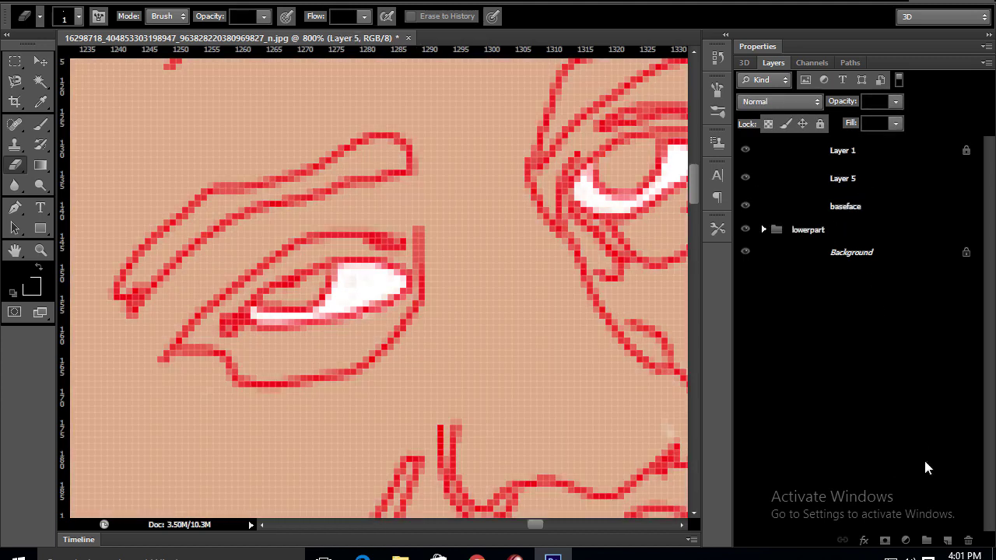
pyautogui.moveTo(256, 311); pyautogui.dragTo(187, 331)
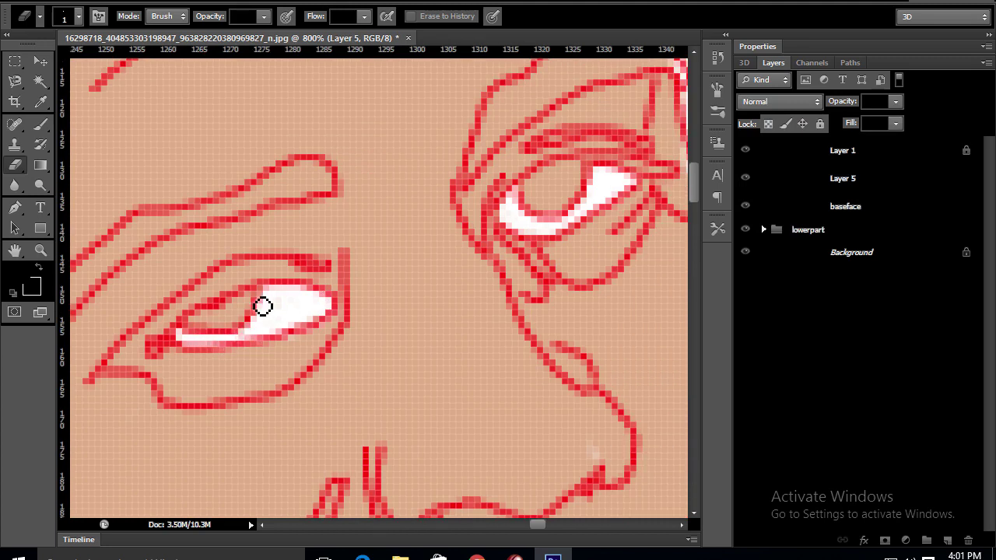
pyautogui.press('b')
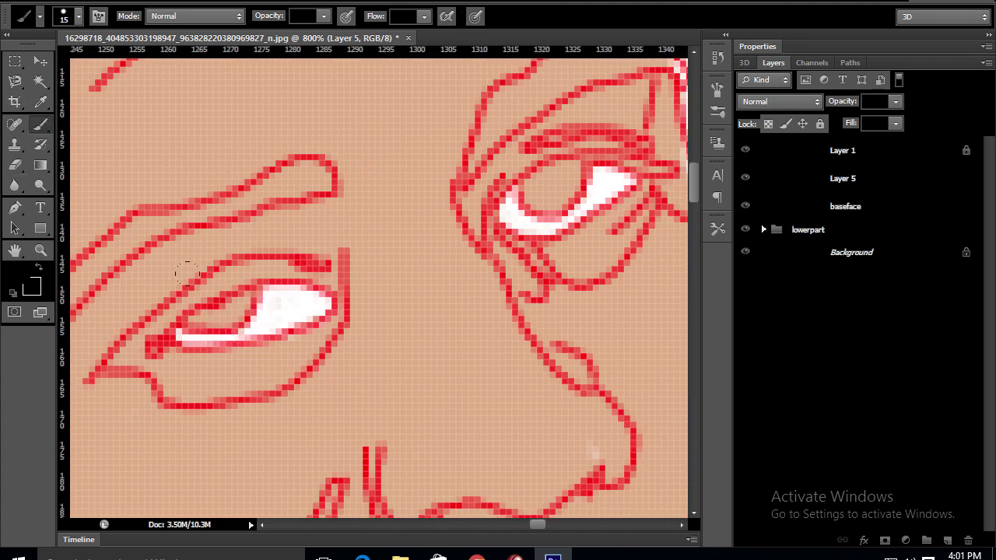
pyautogui.press('[')
pyautogui.press('[')
pyautogui.moveTo(182, 334)
pyautogui.mouseDown()
pyautogui.moveTo(248, 318)
pyautogui.moveTo(233, 315)
pyautogui.moveTo(245, 304)
pyautogui.moveTo(254, 315)
pyautogui.mouseUp()
# Outline and fill the right eye's dark iris, checking it with the line art hidden.
pyautogui.moveTo(527, 180); pyautogui.dragTo(541, 214)
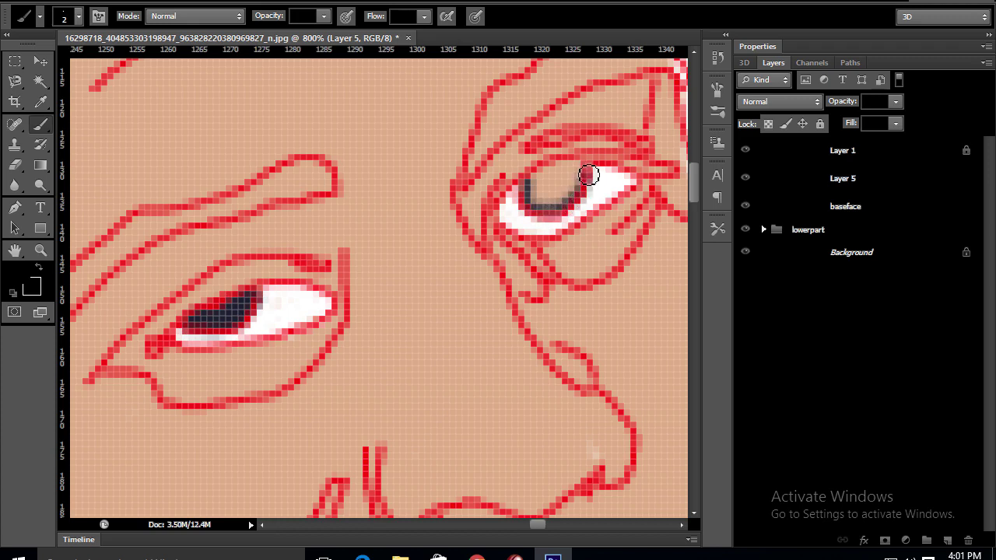
pyautogui.moveTo(588, 176); pyautogui.dragTo(543, 182)
pyautogui.click(745, 150)
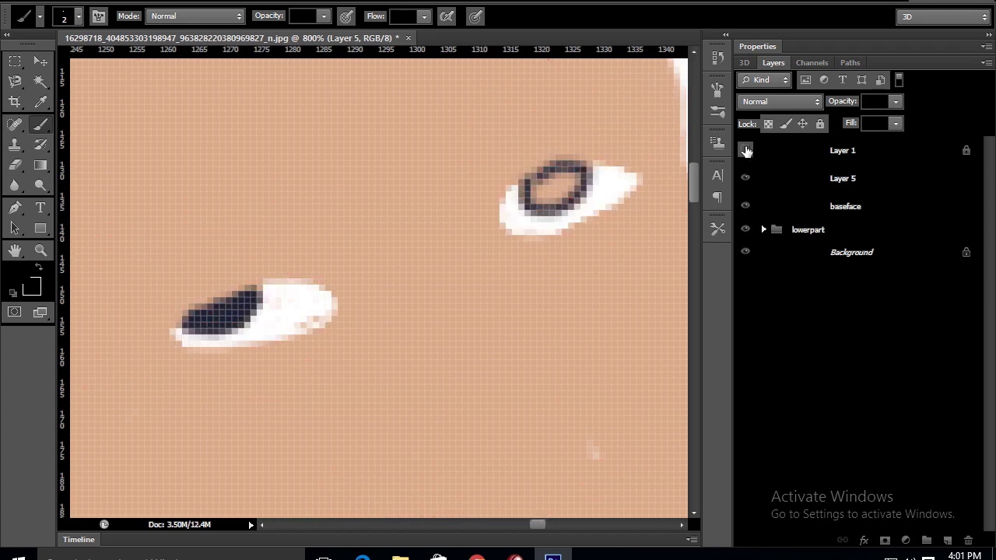
pyautogui.click(745, 150)
pyautogui.moveTo(541, 190)
pyautogui.mouseDown()
pyautogui.moveTo(570, 189)
pyautogui.moveTo(553, 212)
pyautogui.mouseUp()
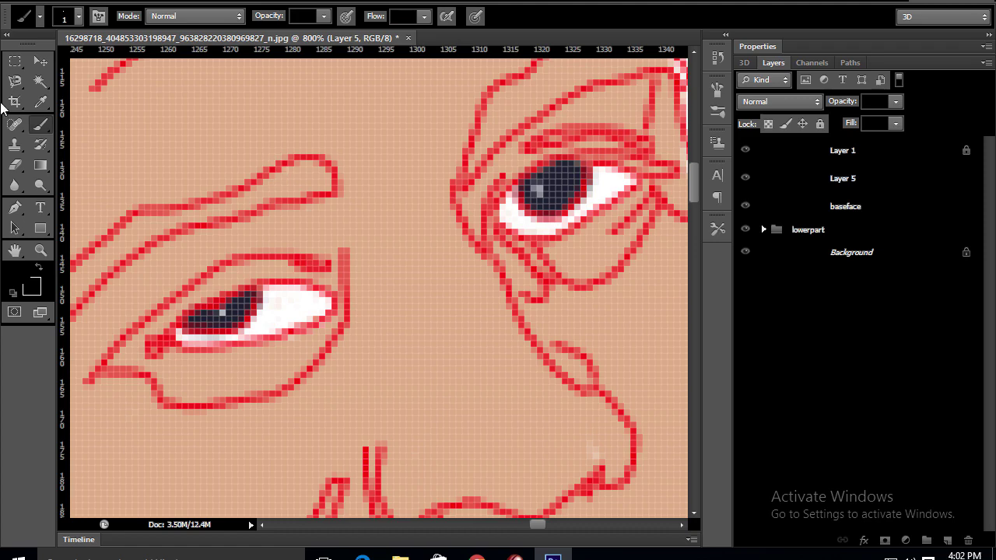
pyautogui.hotkey('ctrl', '0')
# Zoom into the photo's eye and nose, then add a new Layer 6 for eye details.
pyautogui.press('z')
pyautogui.press('b')
pyautogui.keyDown('ctrl'); pyautogui.click(347, 273); pyautogui.keyUp('ctrl')
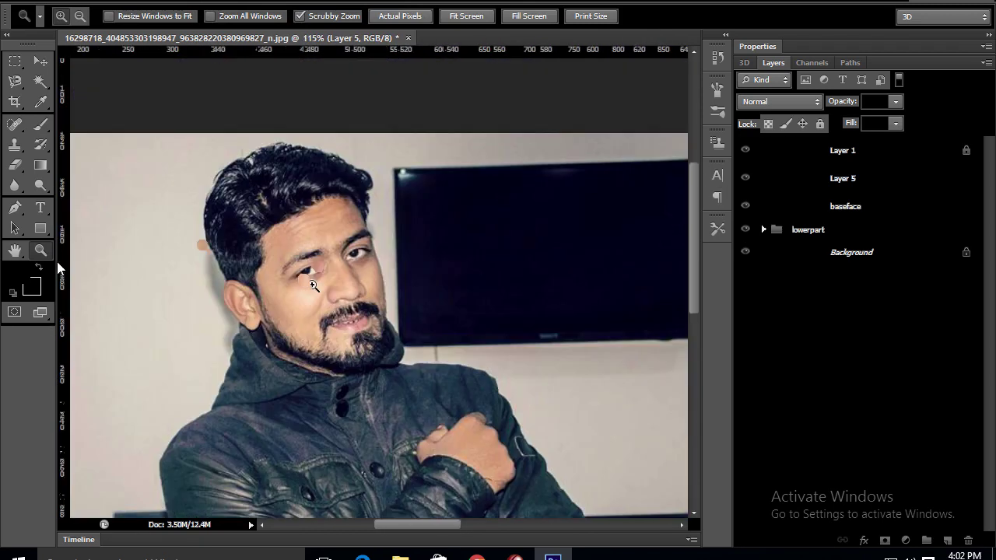
pyautogui.moveTo(313, 285); pyautogui.dragTo(241, 221)
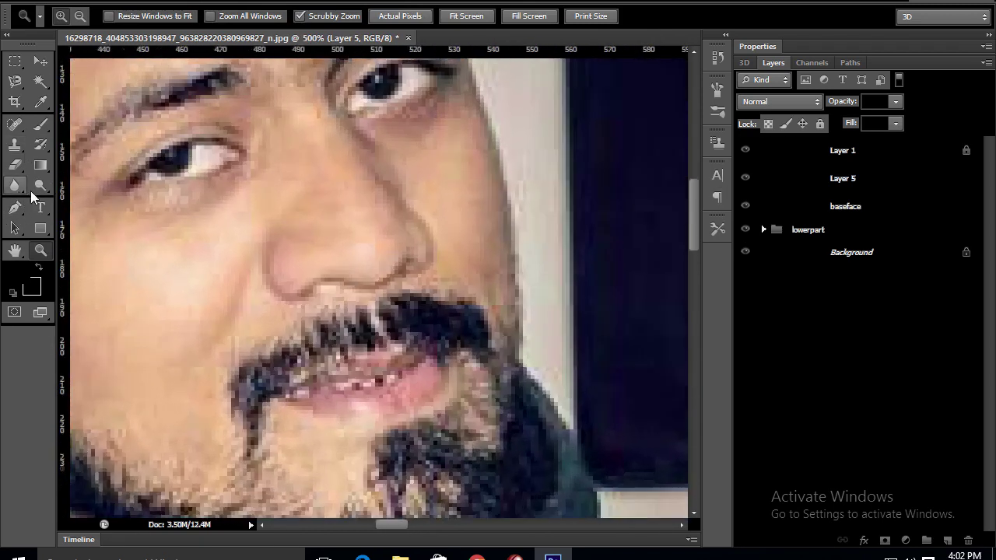
pyautogui.click(40, 101)
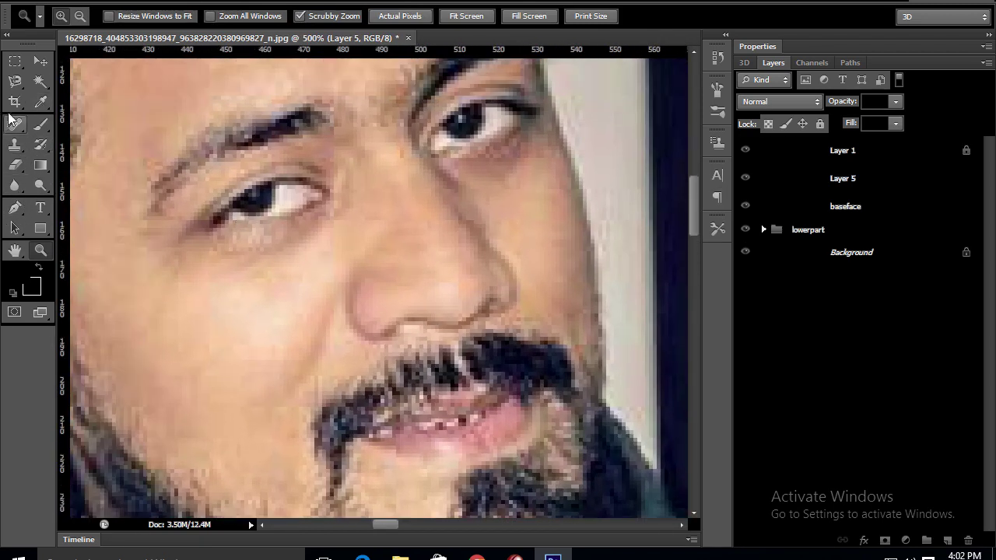
pyautogui.click(41, 124)
pyautogui.click(948, 540)
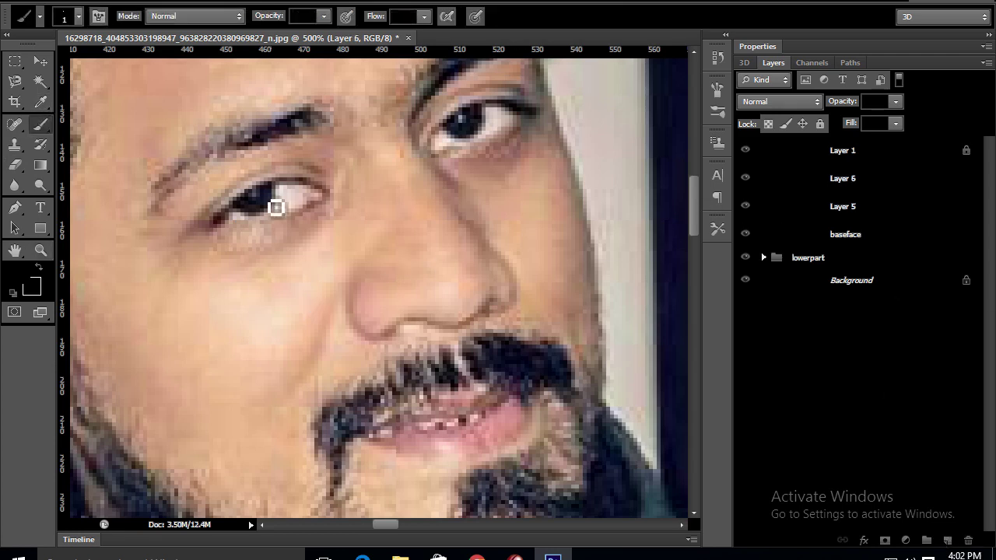
# Sample an eyelid colour from the photo and darken the upper eyelid line.
pyautogui.click(32, 280)
pyautogui.click(316, 202)
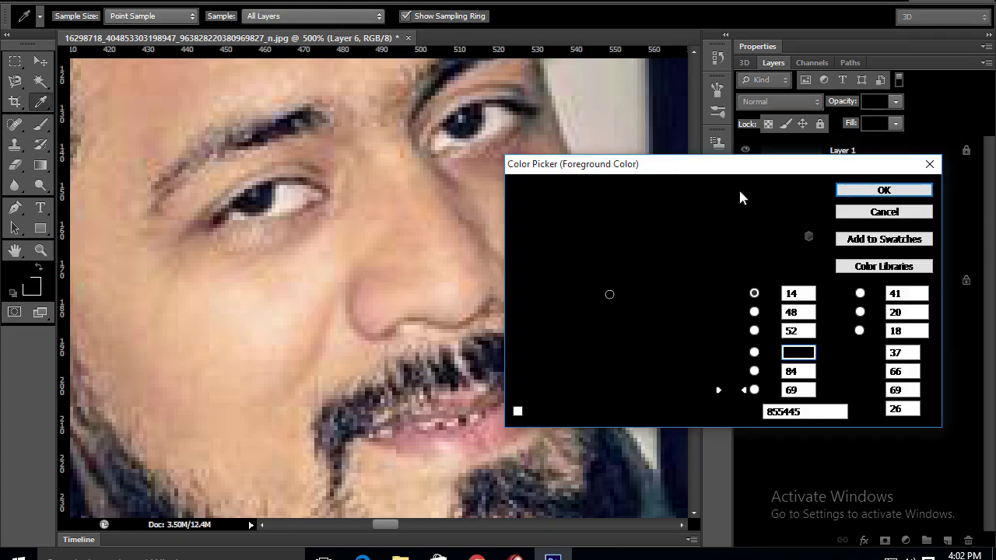
pyautogui.click(882, 189)
pyautogui.scroll(1, 311, 231)
pyautogui.scroll(1, 420, 252)
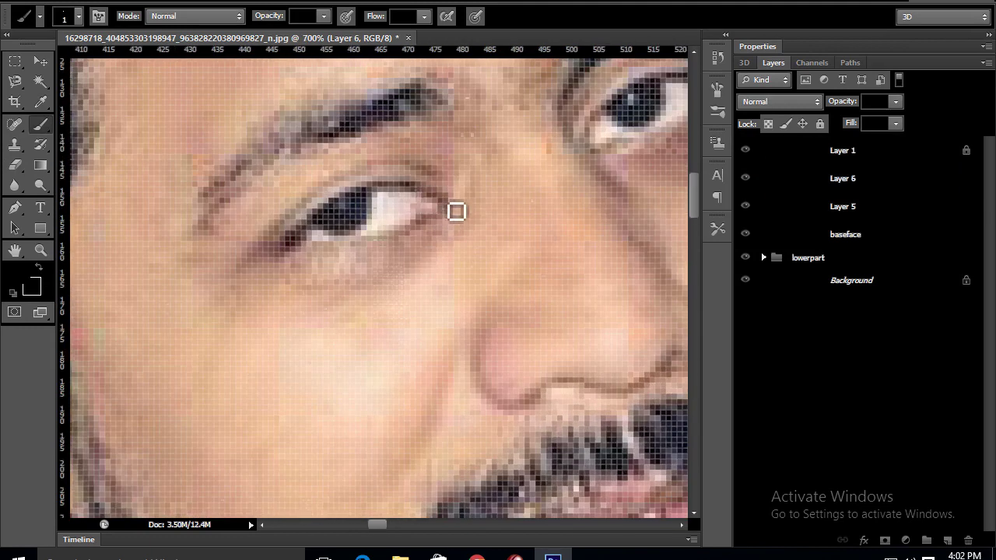
pyautogui.moveTo(428, 199)
pyautogui.mouseDown()
pyautogui.moveTo(436, 179)
pyautogui.moveTo(415, 169)
pyautogui.moveTo(376, 177)
pyautogui.moveTo(318, 205)
pyautogui.moveTo(246, 278)
pyautogui.moveTo(291, 260)
pyautogui.mouseUp()
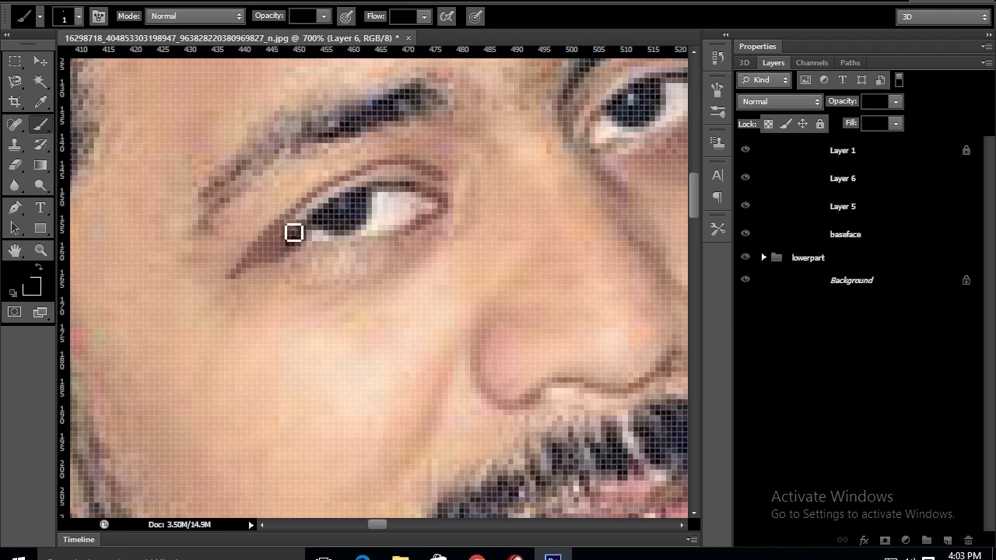
# Sample two more eyelid tones and toggle Layer 6 to compare the lid paint.
pyautogui.click(31, 287)
pyautogui.click(388, 245)
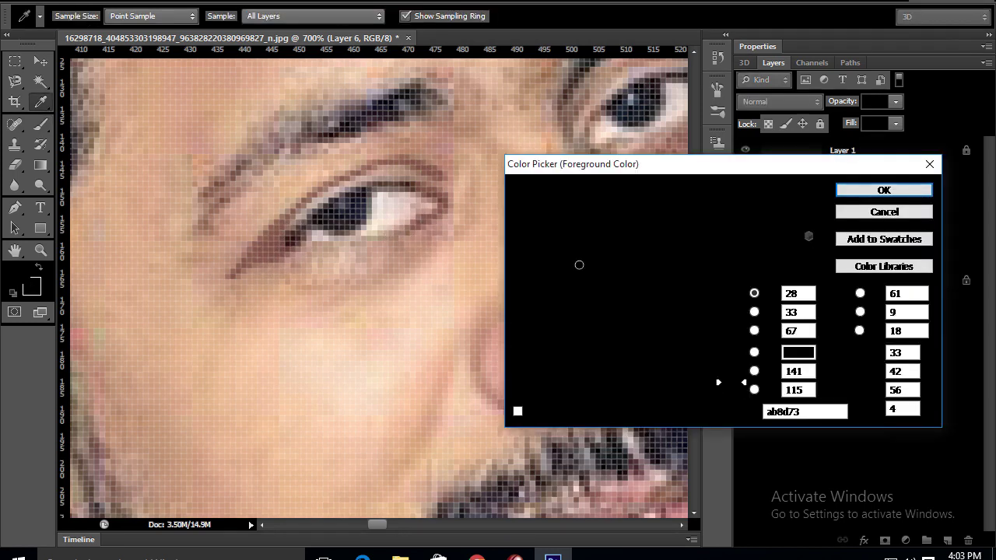
pyautogui.press('Return')
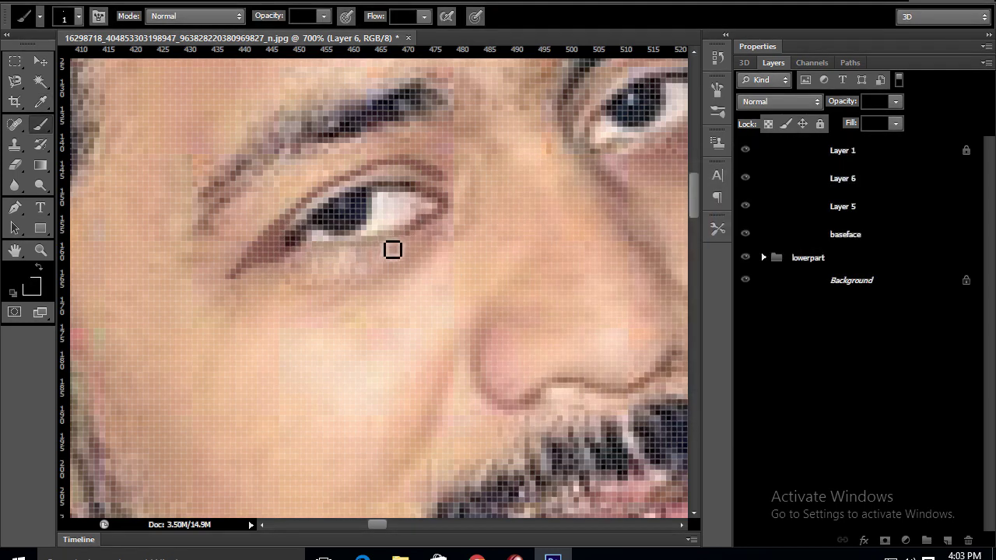
pyautogui.click(32, 277)
pyautogui.click(308, 221)
pyautogui.press('Return')
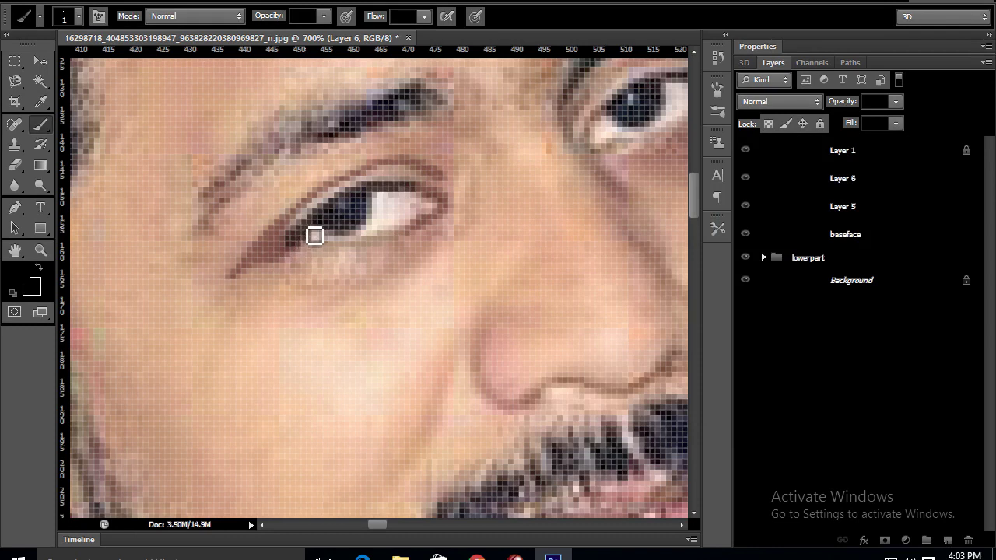
pyautogui.click(744, 178)
pyautogui.click(744, 178)
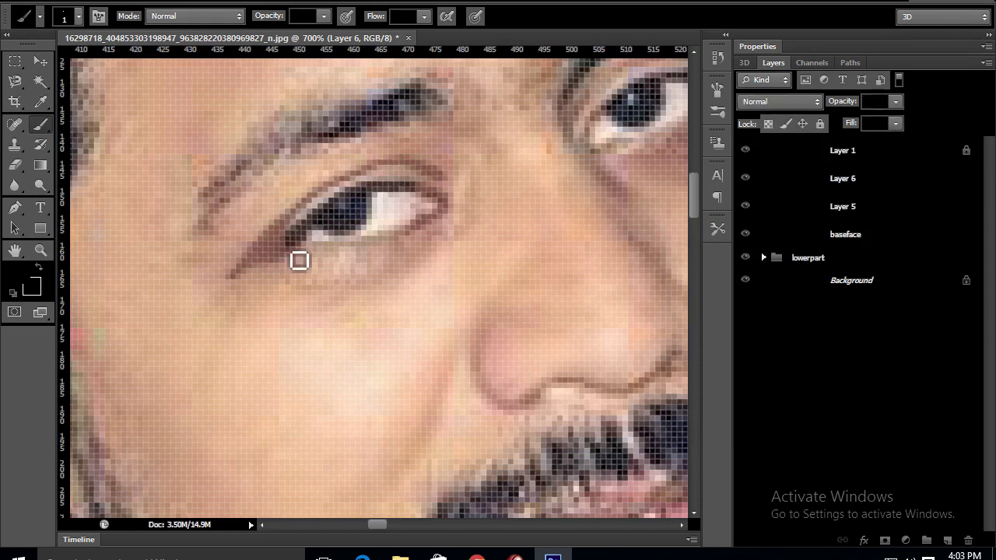
# Adjust the brush opacity, size and hardness for soft shading.
pyautogui.click(324, 15)
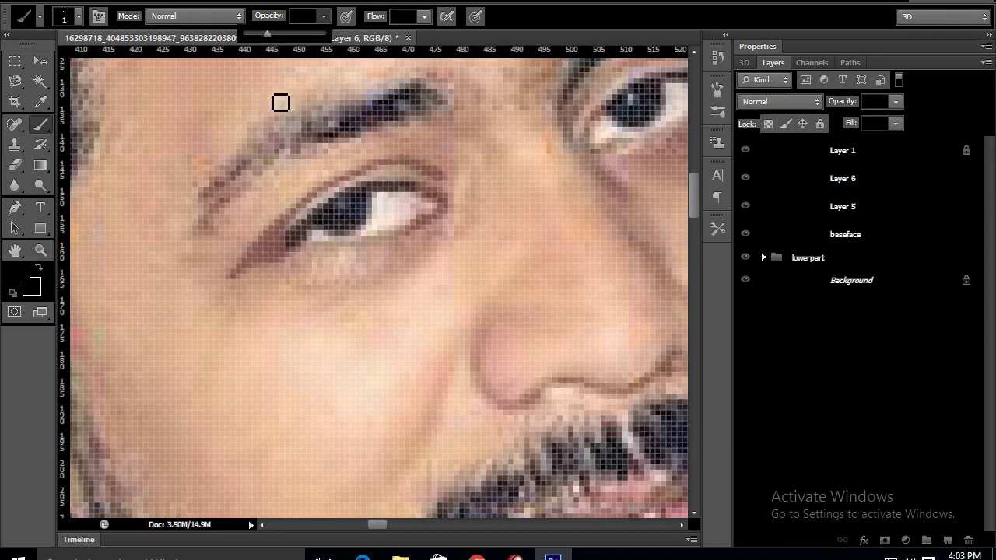
pyautogui.click(290, 250)
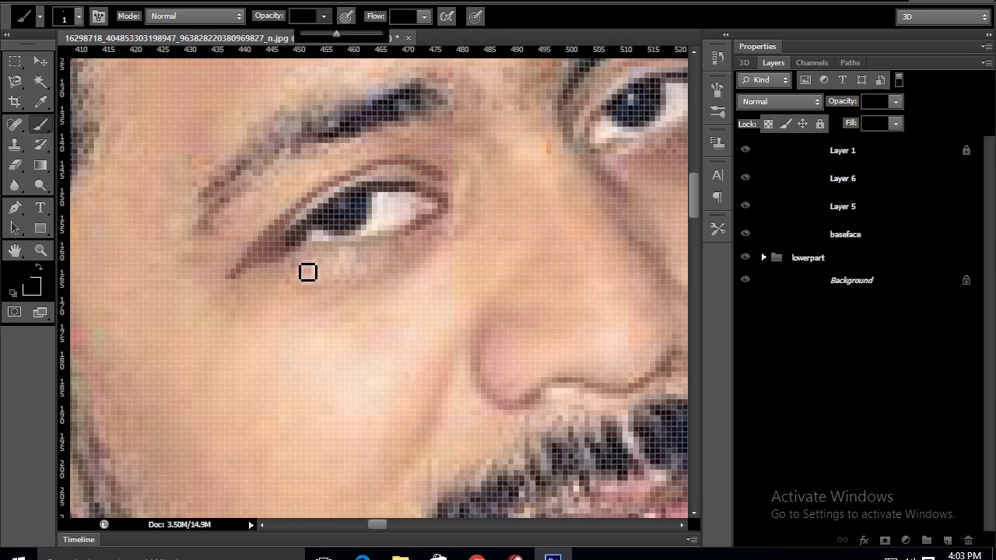
pyautogui.rightClick(308, 272)
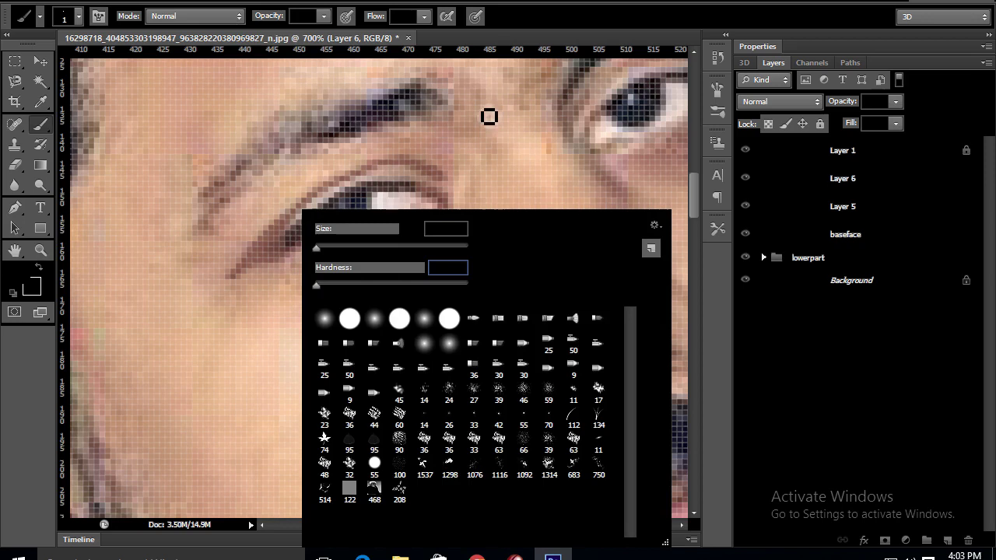
pyautogui.click(496, 109)
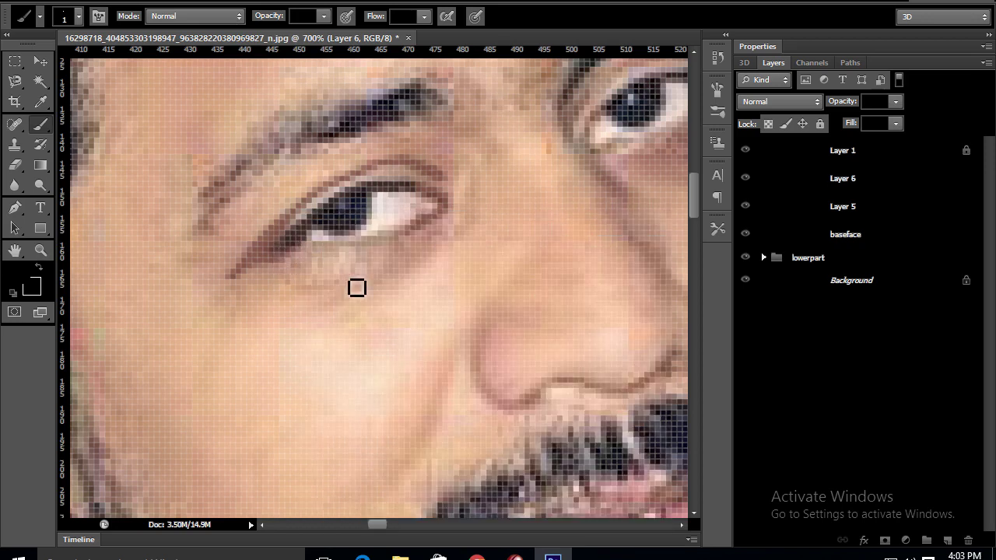
# Sample skin tones below the eye and paint a faint shading stroke down the cheek.
pyautogui.click(25, 281)
pyautogui.click(359, 252)
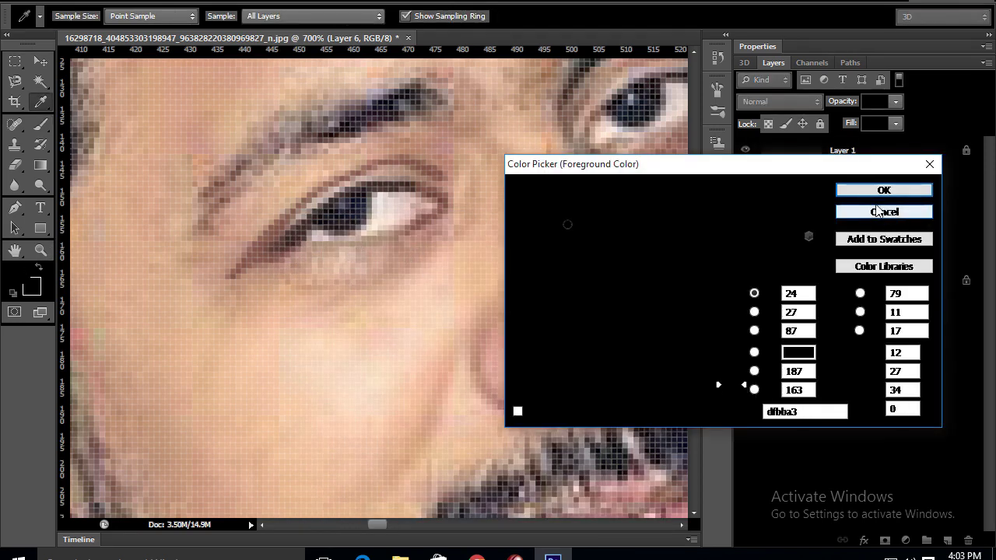
pyautogui.press('Return')
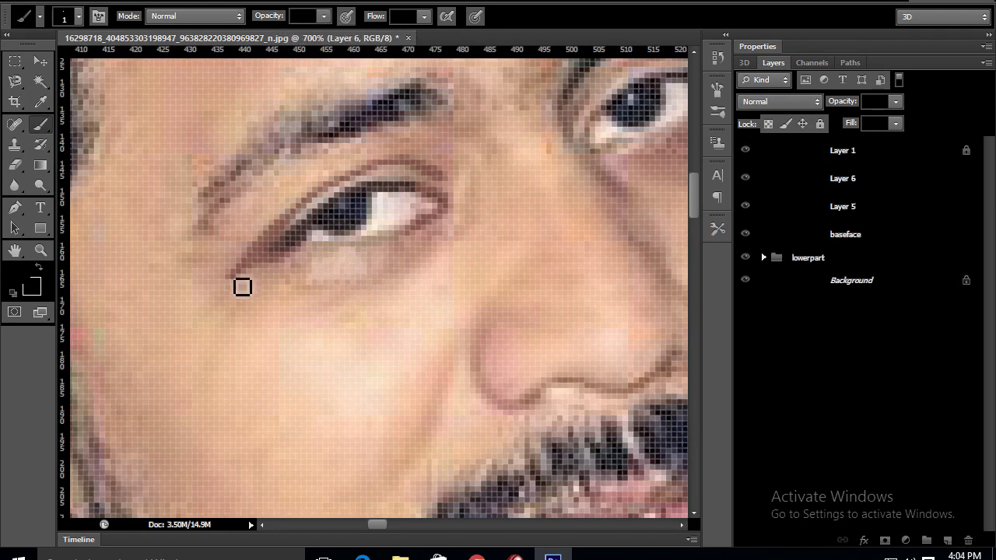
pyautogui.click(31, 286)
pyautogui.click(306, 252)
pyautogui.press('Return')
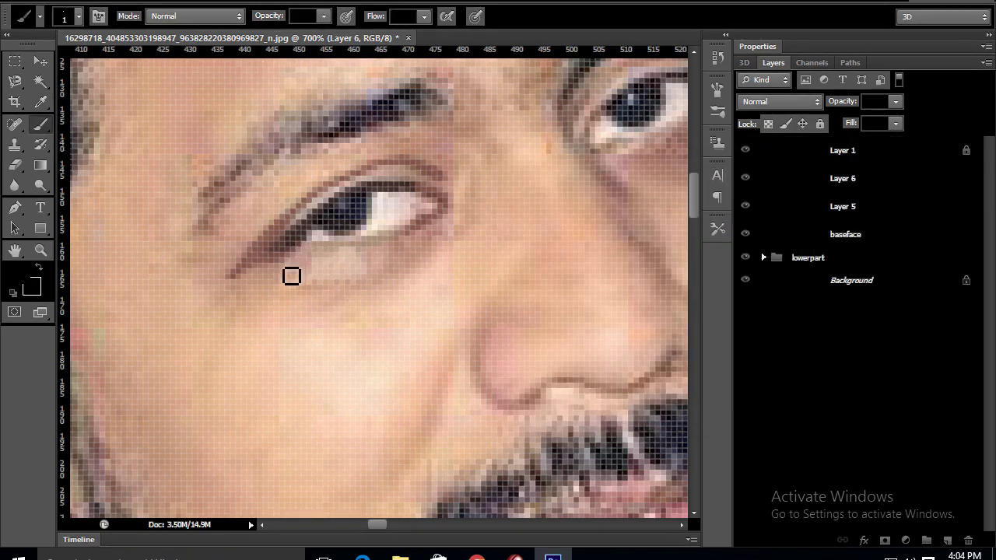
pyautogui.click(31, 286)
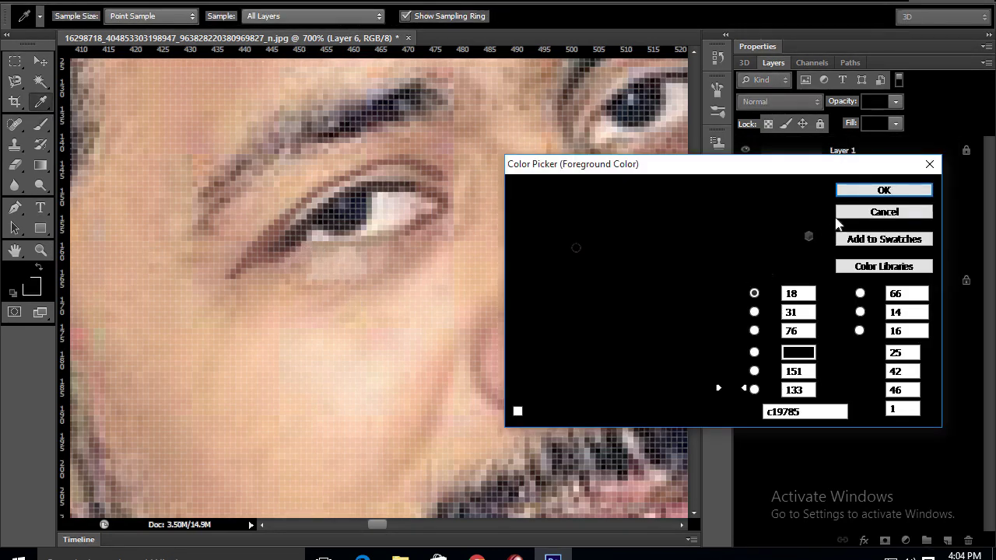
pyautogui.press('Return')
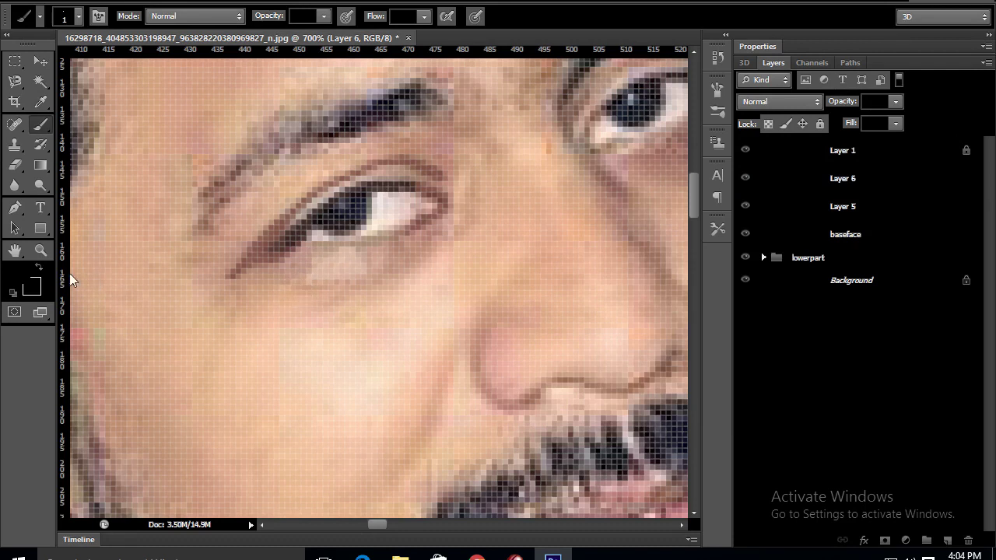
pyautogui.click(31, 287)
pyautogui.click(269, 284)
pyautogui.press('Return')
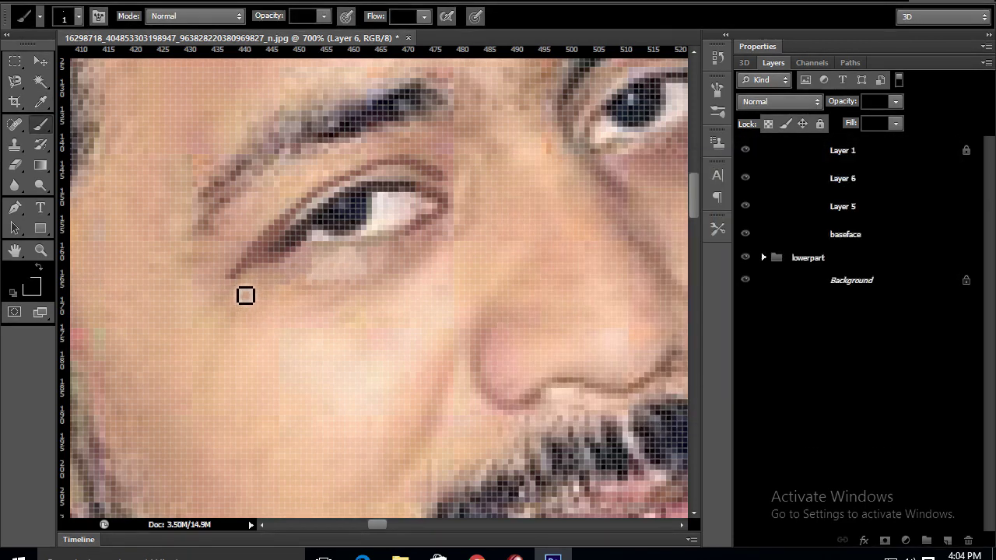
pyautogui.moveTo(220, 326); pyautogui.dragTo(224, 432)
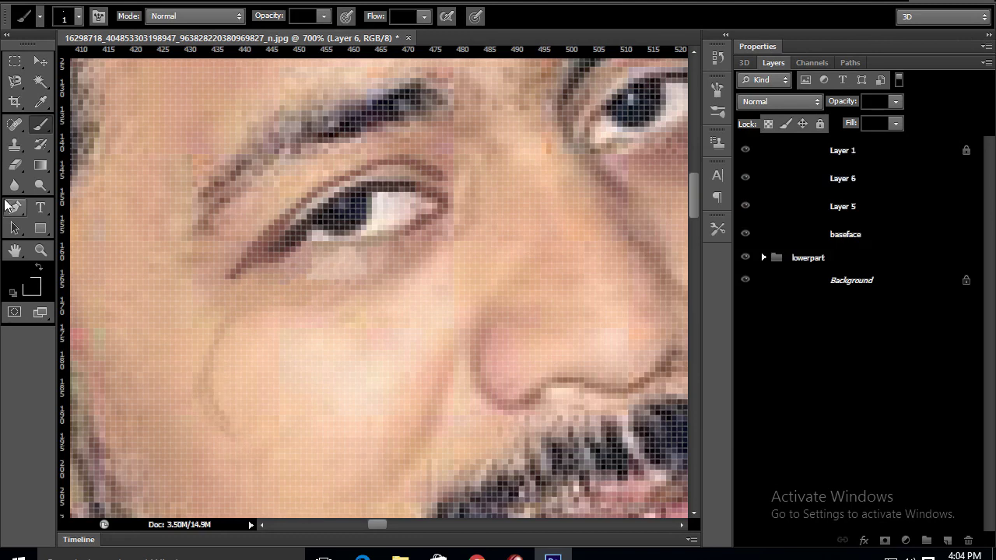
# Erase stray paint, then sample fresh skin colours from the face near the eye.
pyautogui.click(14, 164)
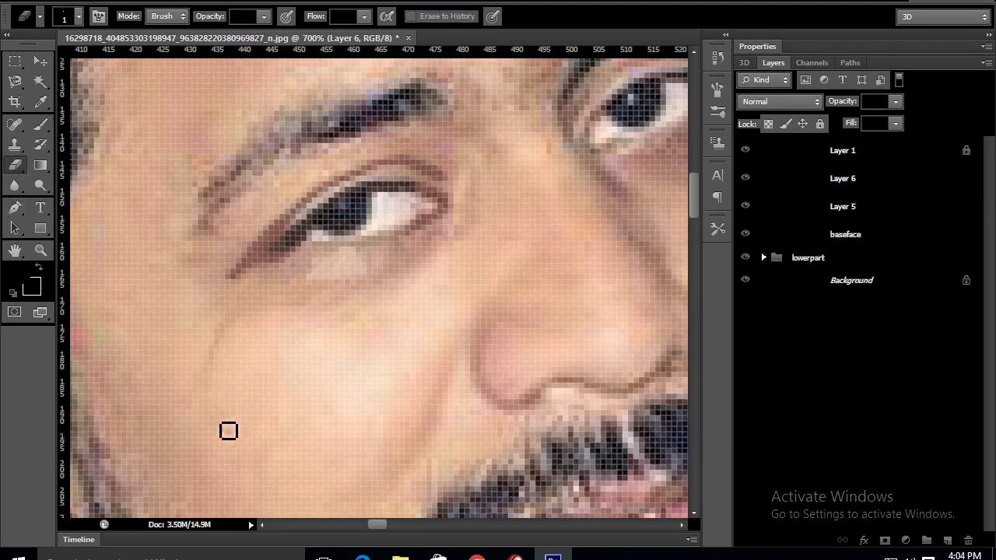
pyautogui.click(22, 280)
pyautogui.click(403, 261)
pyautogui.click(883, 189)
pyautogui.press('b')
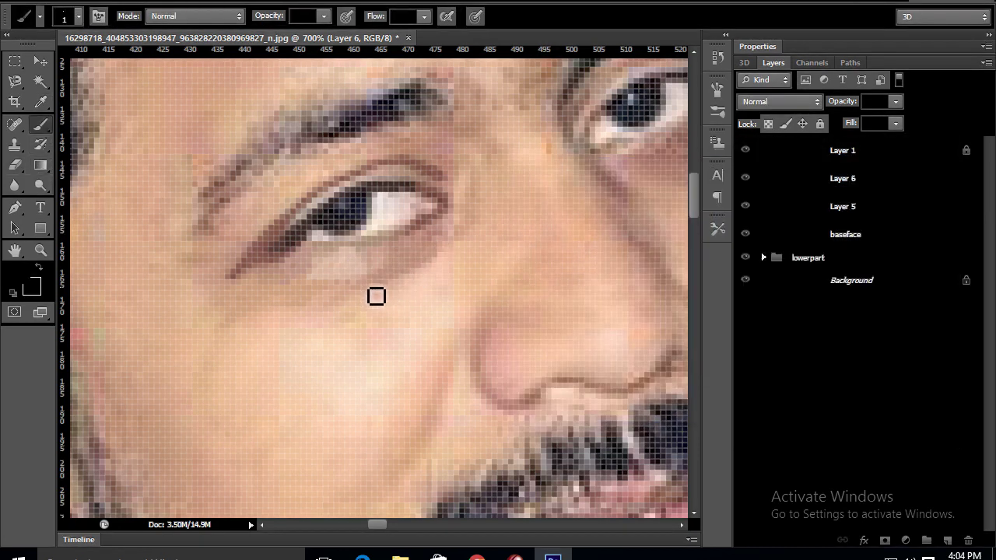
pyautogui.click(20, 282)
pyautogui.click(427, 232)
pyautogui.press('Return')
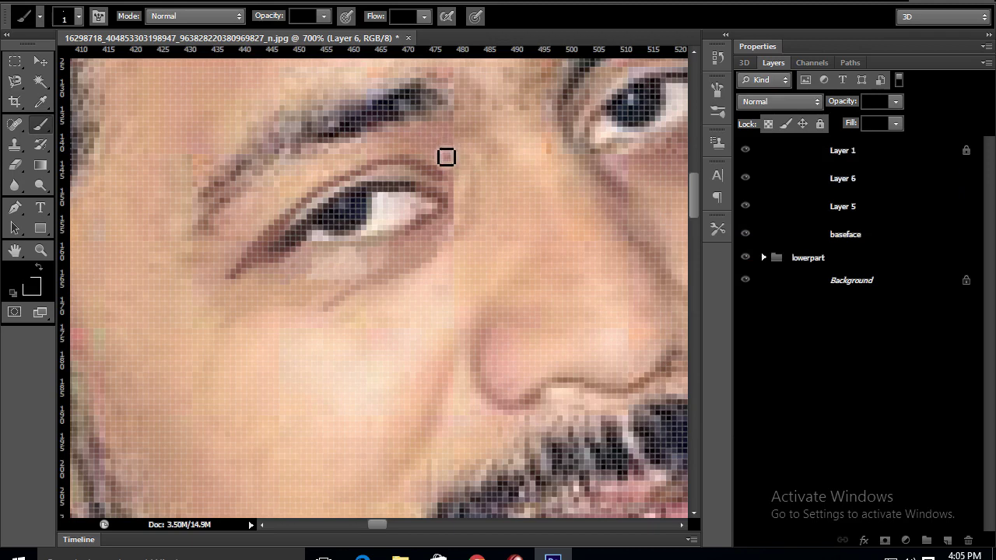
# Sample several light skin tones near the eye for the lighter patches.
pyautogui.click(23, 281)
pyautogui.click(331, 166)
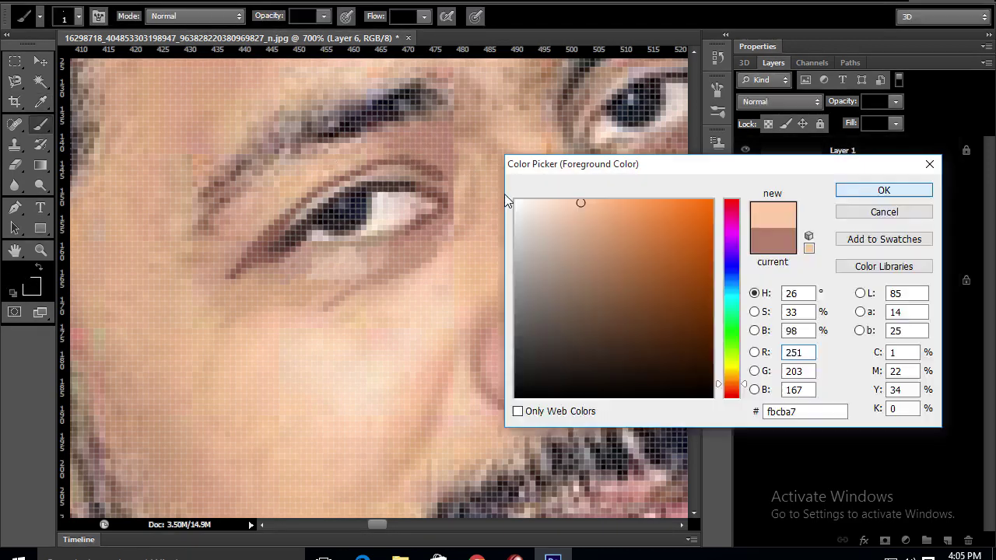
pyautogui.press('Return')
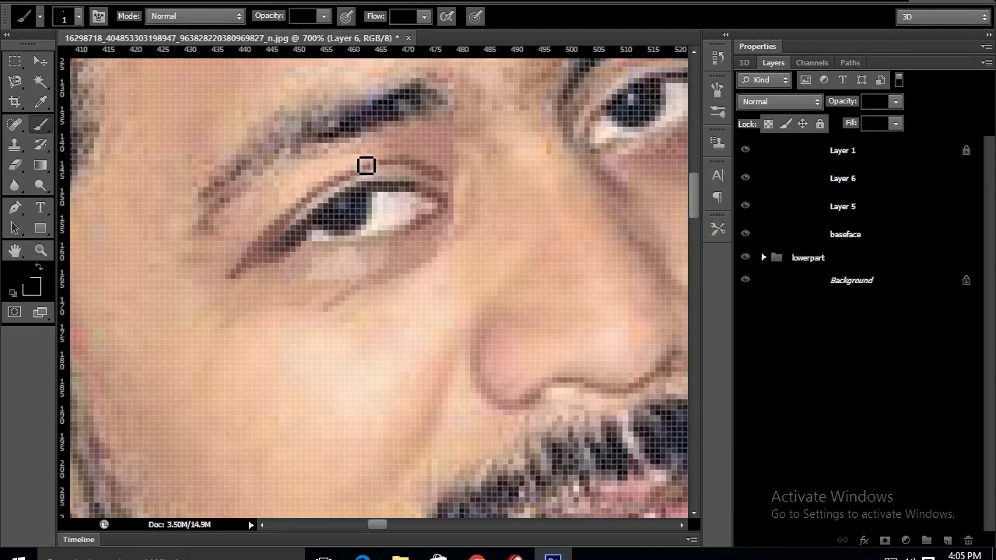
pyautogui.click(30, 284)
pyautogui.click(249, 207)
pyautogui.press('Return')
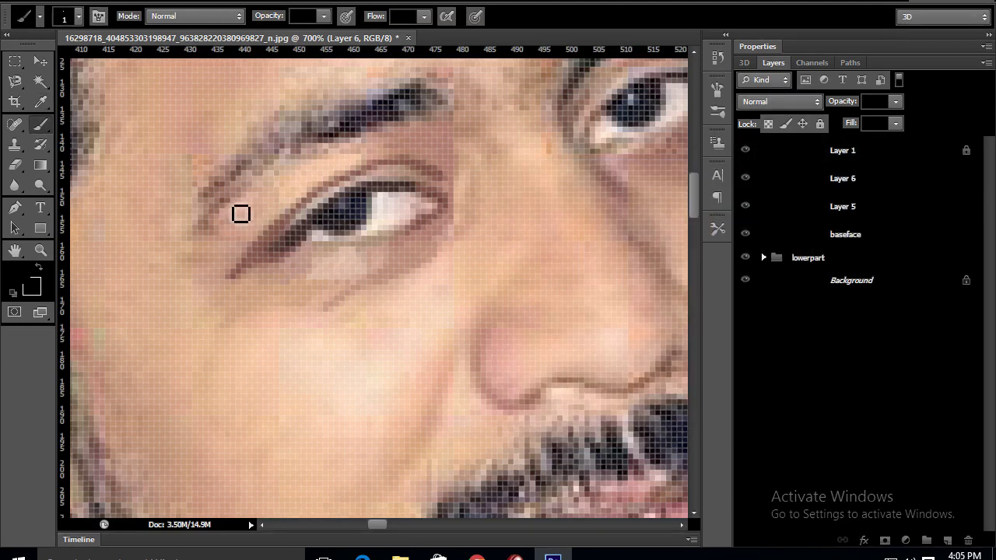
pyautogui.click(22, 283)
pyautogui.click(236, 252)
pyautogui.press('Return')
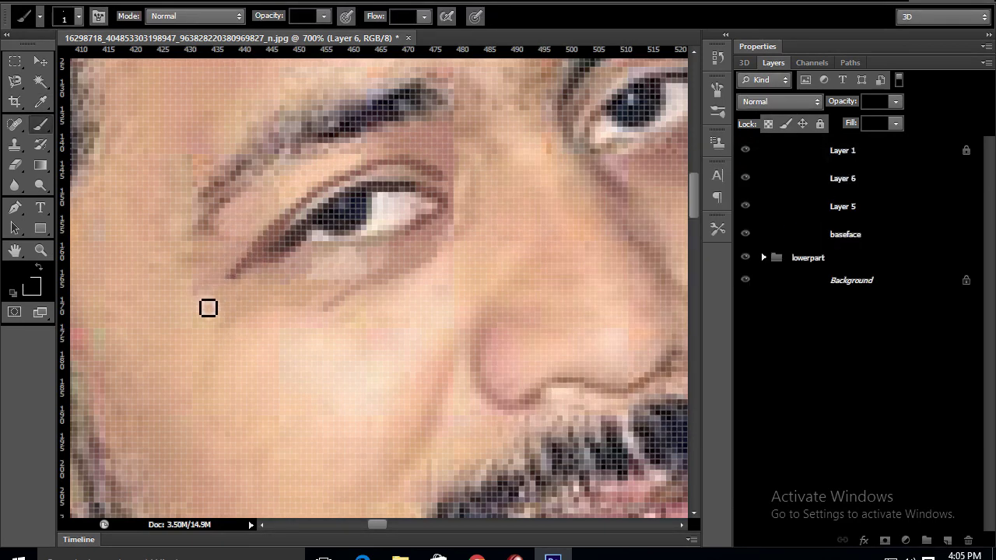
pyautogui.click(29, 284)
pyautogui.press('Return')
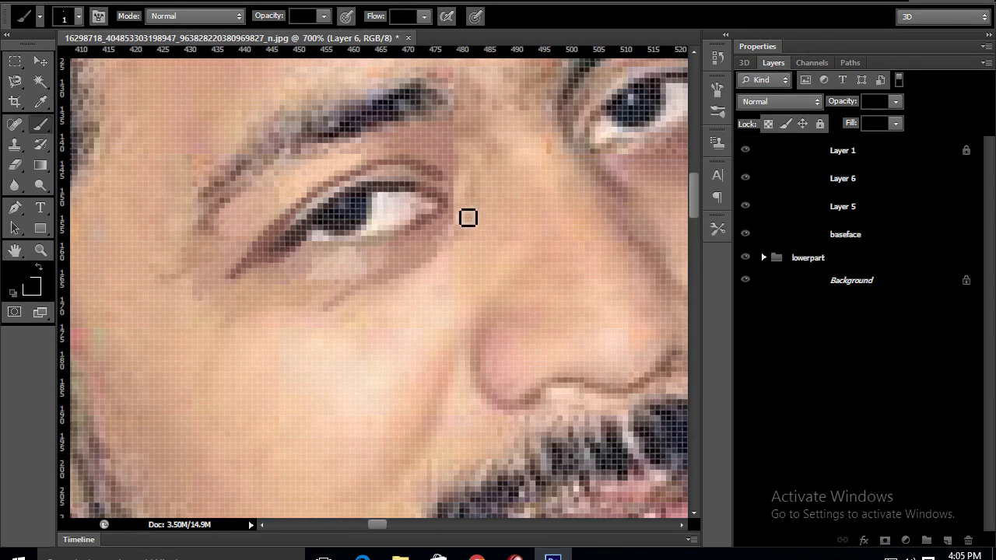
pyautogui.click(29, 285)
pyautogui.press('Return')
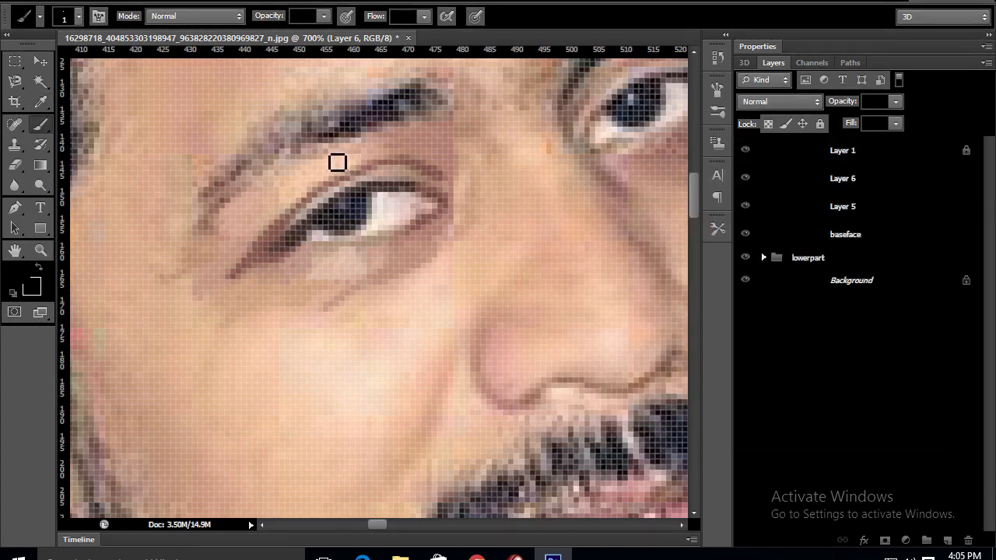
# Zoom out and bring the painted portrait's face into view with the Move tool.
pyautogui.scroll(-4, 579, 213)
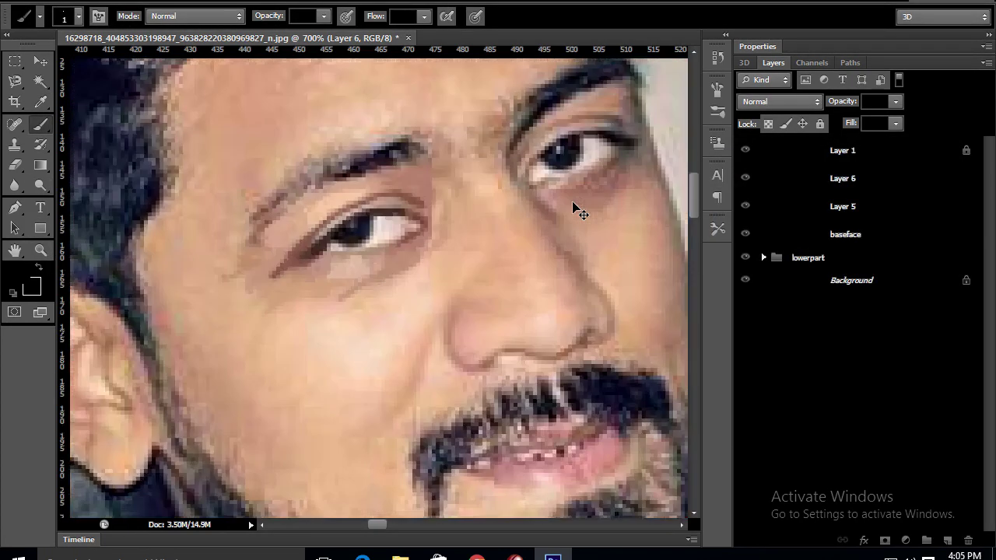
pyautogui.scroll(-3, 568, 200)
pyautogui.scroll(-3, 506, 214)
pyautogui.scroll(-2, 456, 226)
pyautogui.press('v')
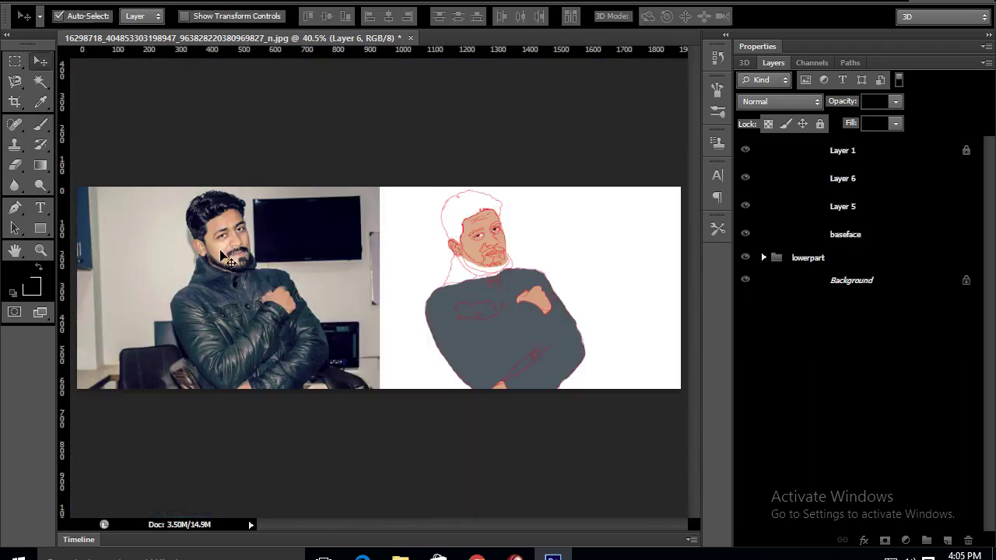
pyautogui.moveTo(222, 243); pyautogui.dragTo(478, 238)
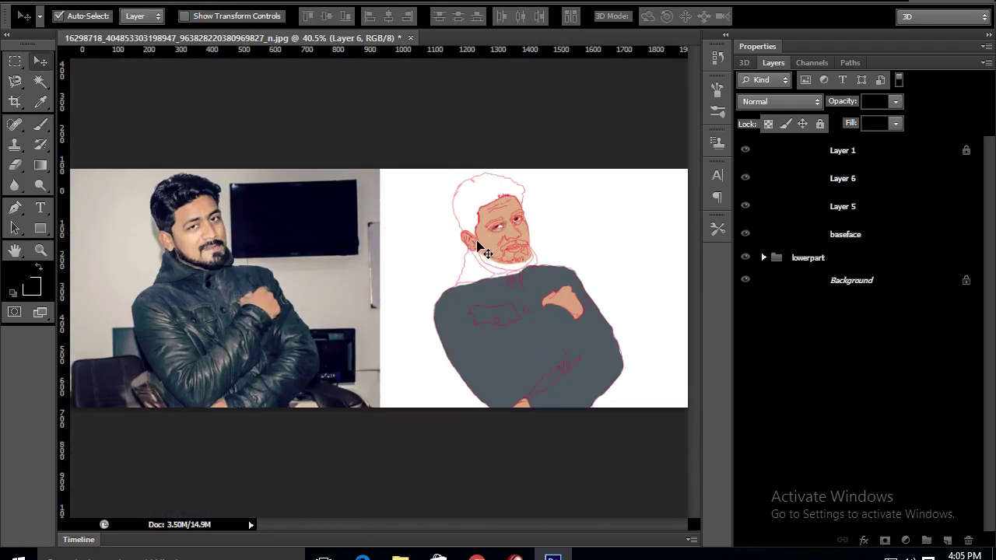
# Shift the Layer 6 eye shading up-left so it fits the painted eye's red outlines.
pyautogui.scroll(5, 475, 237)
pyautogui.scroll(-2, 475, 238)
pyautogui.scroll(2, 485, 254)
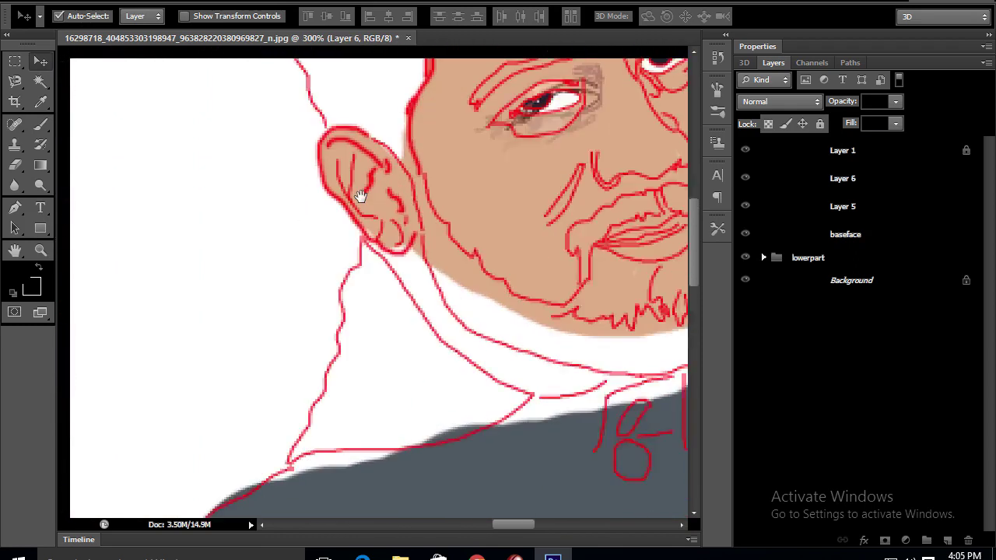
pyautogui.scroll(-1, 411, 261)
pyautogui.scroll(2, 425, 300)
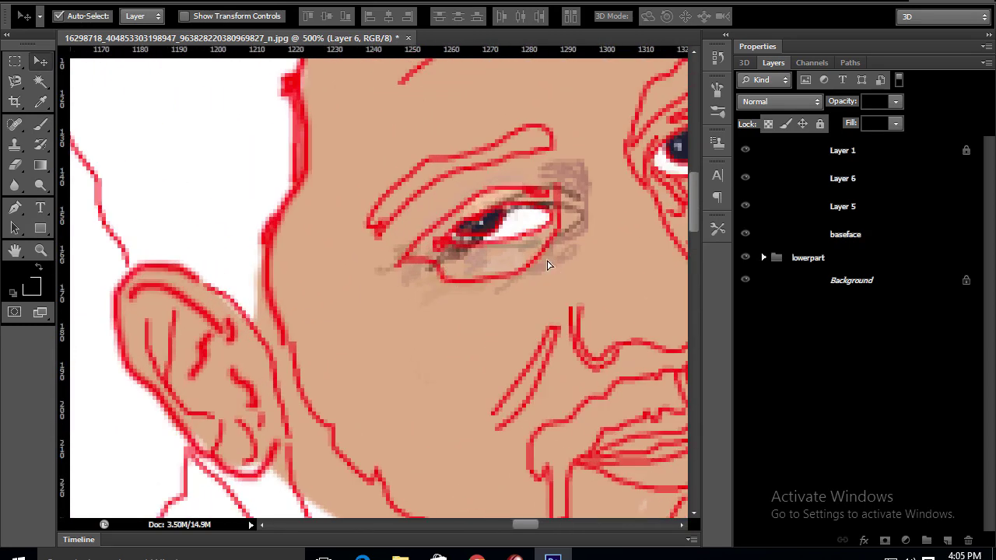
pyautogui.moveTo(547, 265); pyautogui.dragTo(520, 247)
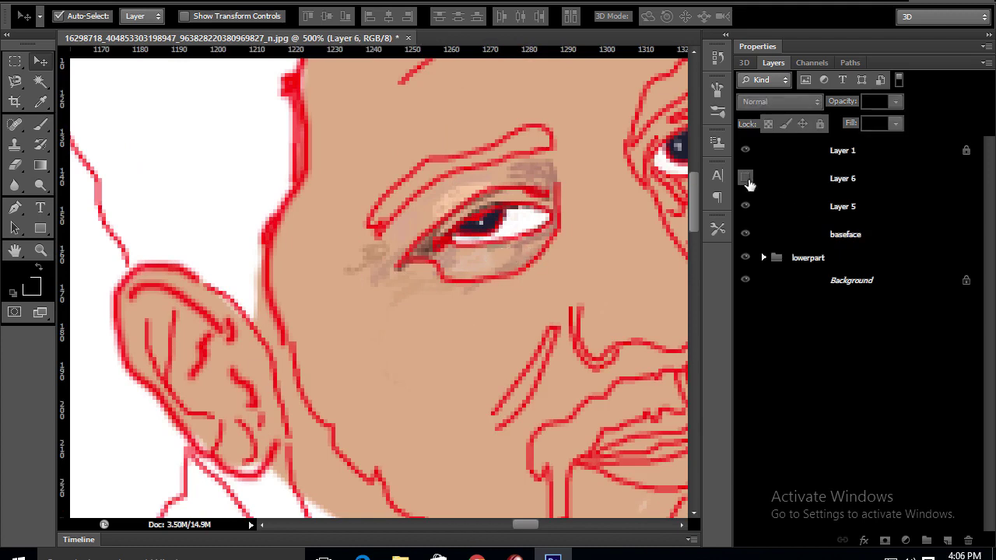
pyautogui.scroll(2, 464, 282)
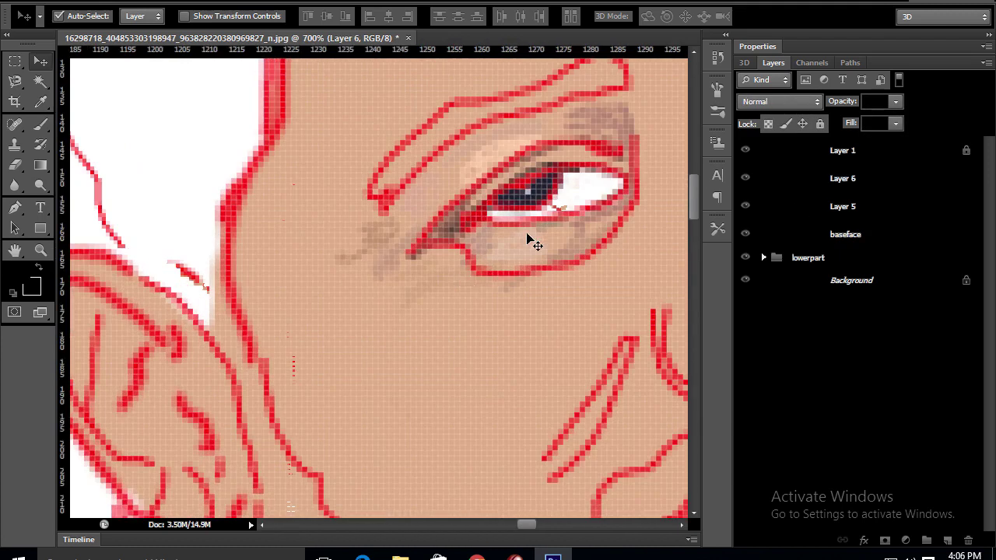
pyautogui.click(24, 281)
pyautogui.click(882, 212)
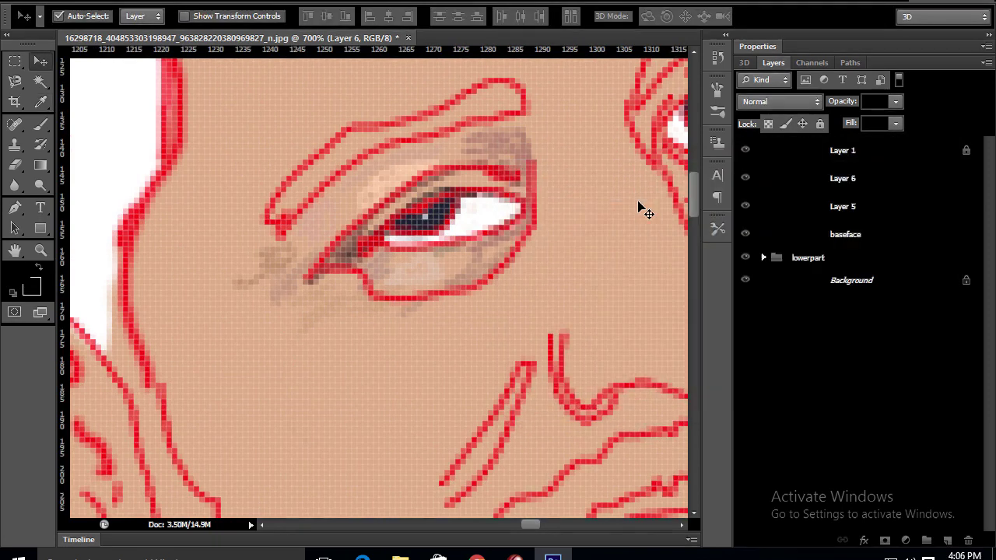
# With a slightly larger brush, paint darker and lighter skin shading above the eye.
pyautogui.press('b')
pyautogui.rightClick(493, 153)
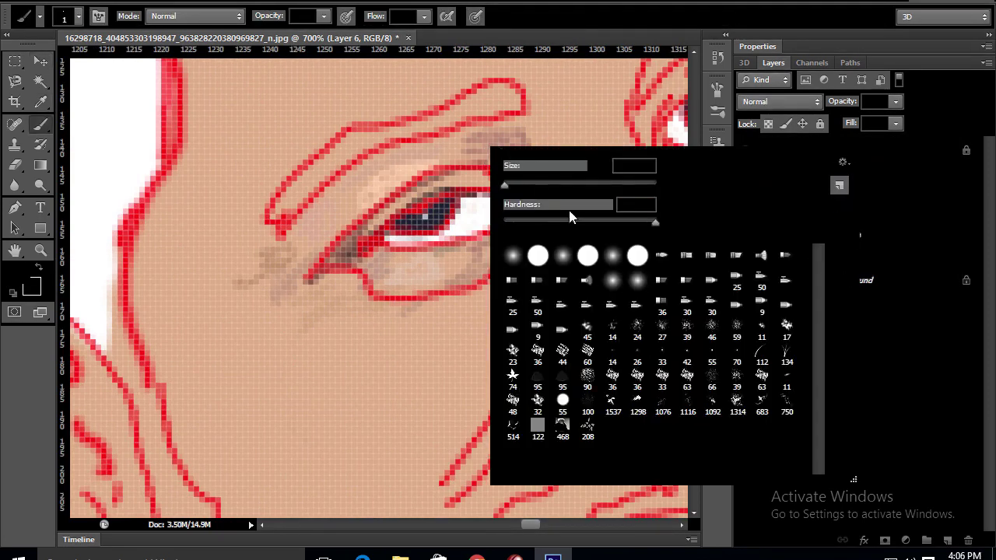
pyautogui.press('Escape')
pyautogui.press(']')
pyautogui.moveTo(490, 140); pyautogui.dragTo(498, 150)
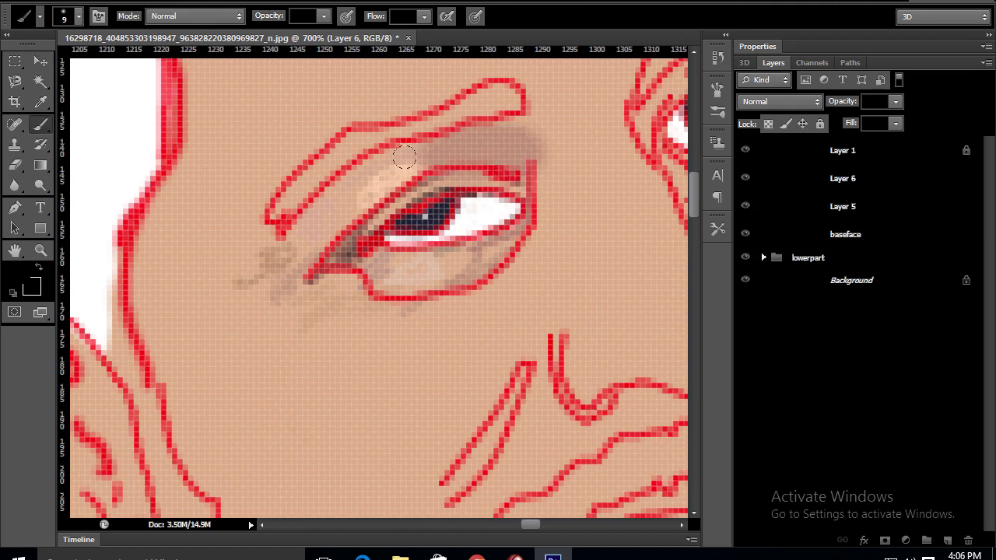
pyautogui.keyDown('alt'); pyautogui.click(396, 174); pyautogui.keyUp('alt')
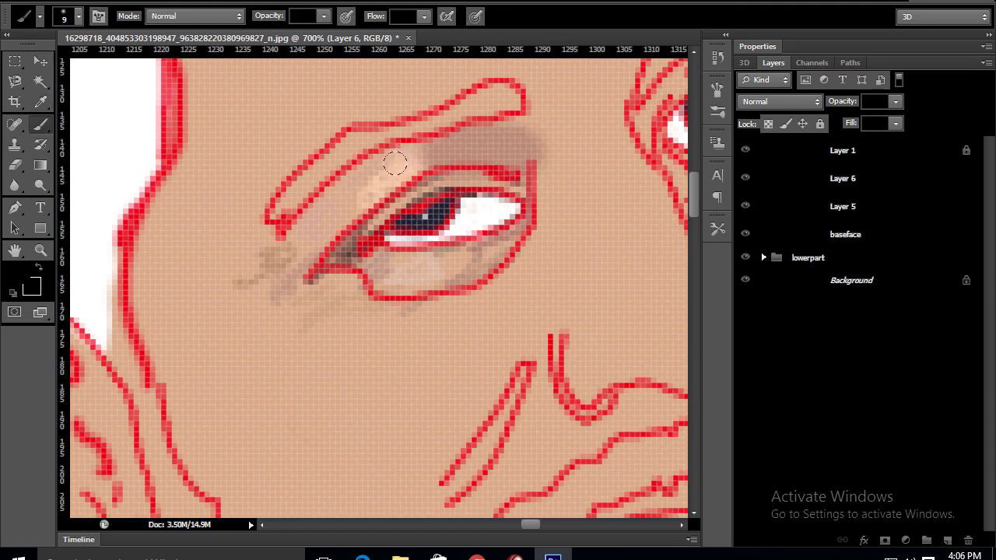
pyautogui.moveTo(395, 163); pyautogui.dragTo(367, 191)
# Alt-sample colours around the eye, ending on dark grey 383838 from the drawing.
pyautogui.press('alt')
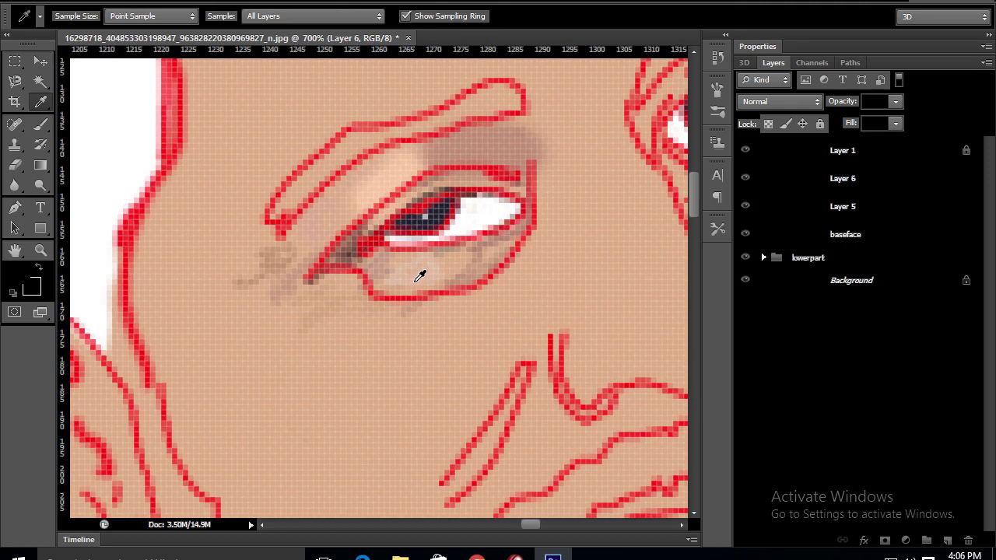
pyautogui.keyDown('alt'); pyautogui.click(419, 276); pyautogui.keyUp('alt')
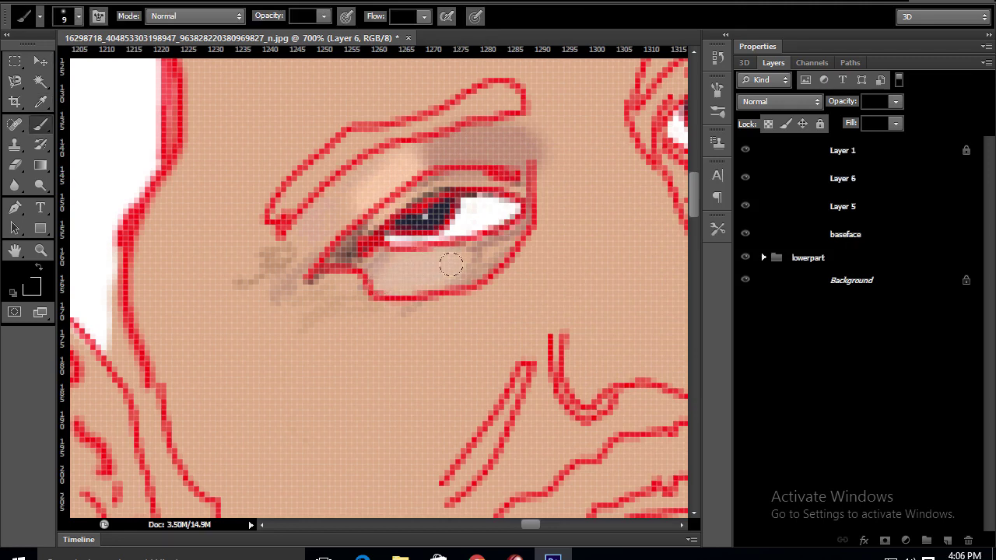
pyautogui.press('alt')
pyautogui.keyDown('alt'); pyautogui.click(483, 247); pyautogui.keyUp('alt')
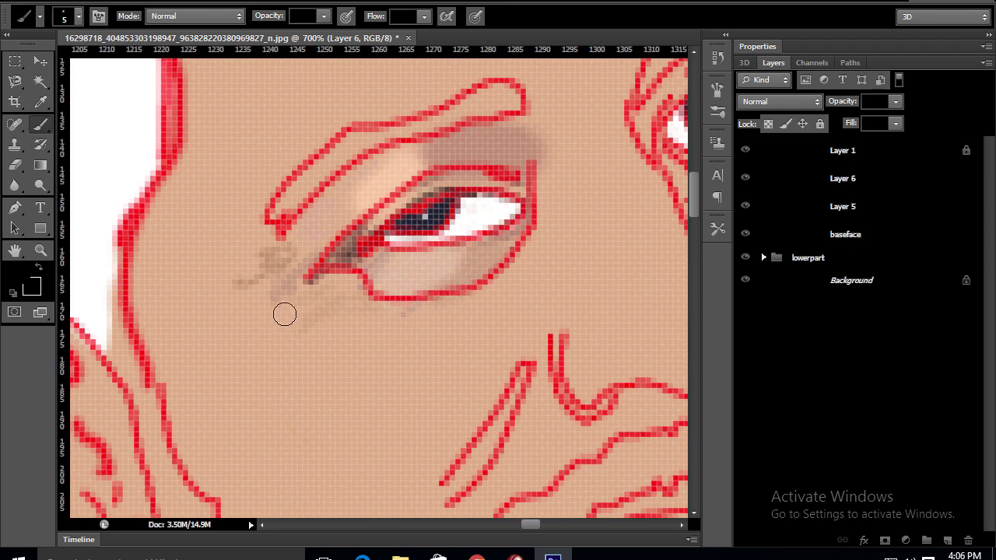
pyautogui.press('alt')
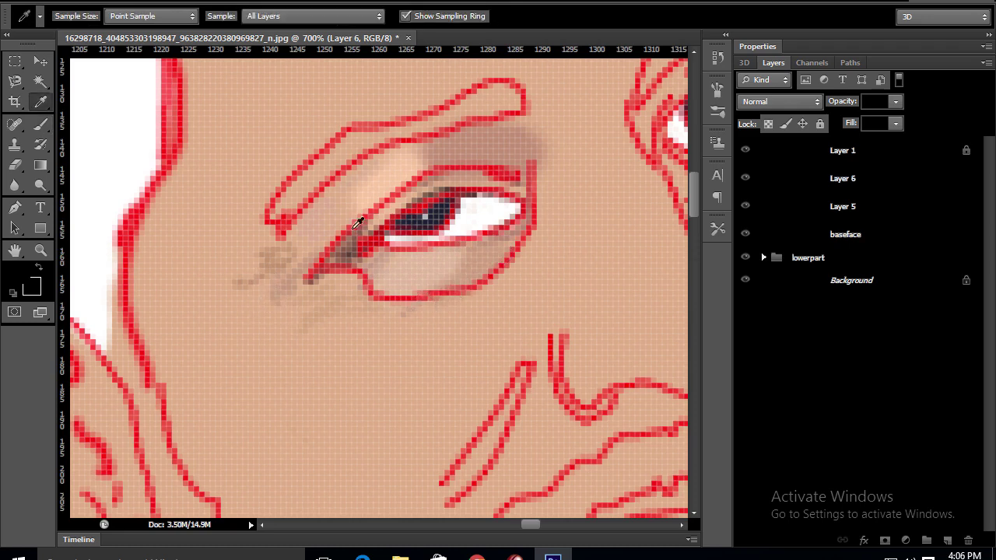
pyautogui.keyDown('alt'); pyautogui.click(327, 216); pyautogui.keyUp('alt')
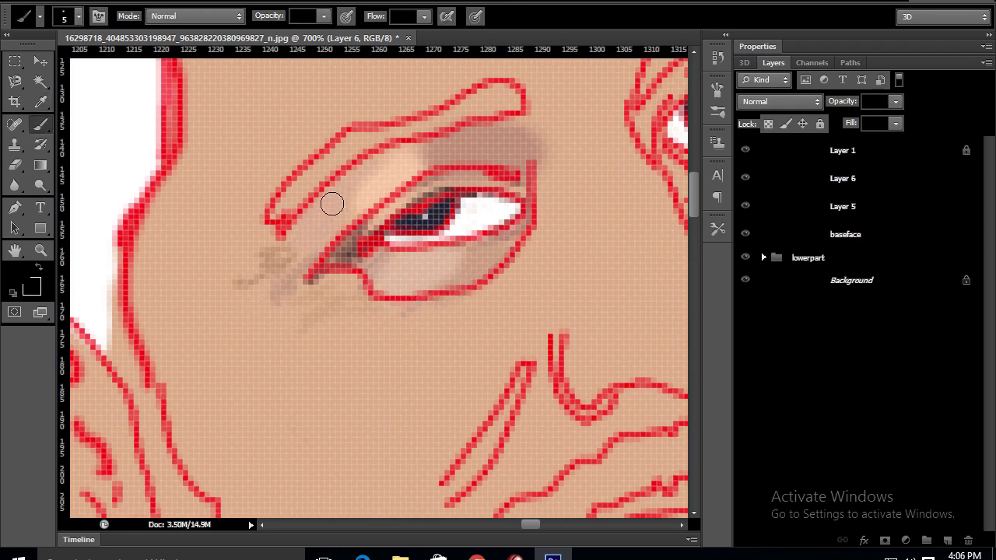
pyautogui.click(30, 286)
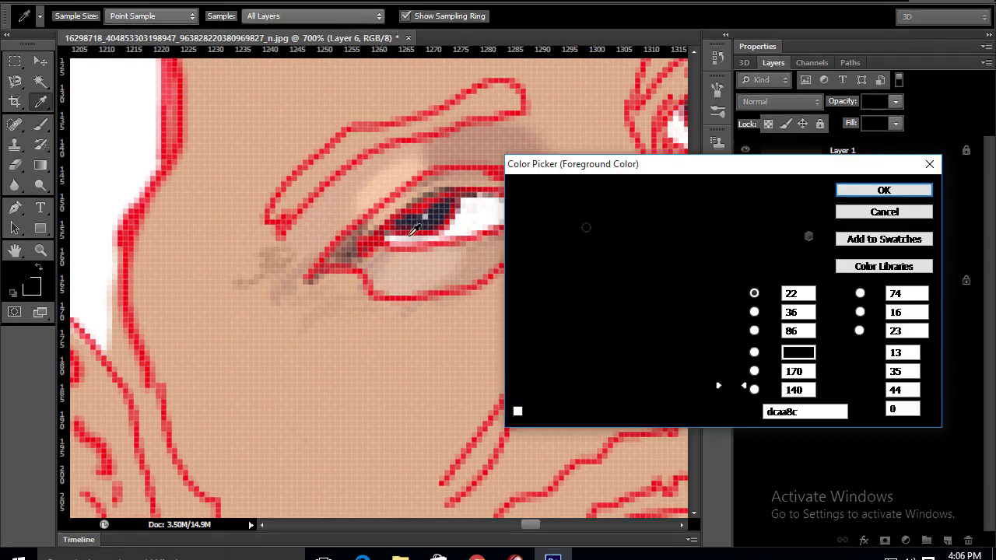
# Paint the first eyebrow dark grey, checking against hidden line art and undoing a stray stroke.
pyautogui.click(838, 195)
pyautogui.moveTo(336, 152)
pyautogui.mouseDown()
pyautogui.moveTo(459, 124)
pyautogui.moveTo(521, 89)
pyautogui.moveTo(360, 146)
pyautogui.moveTo(287, 204)
pyautogui.mouseUp()
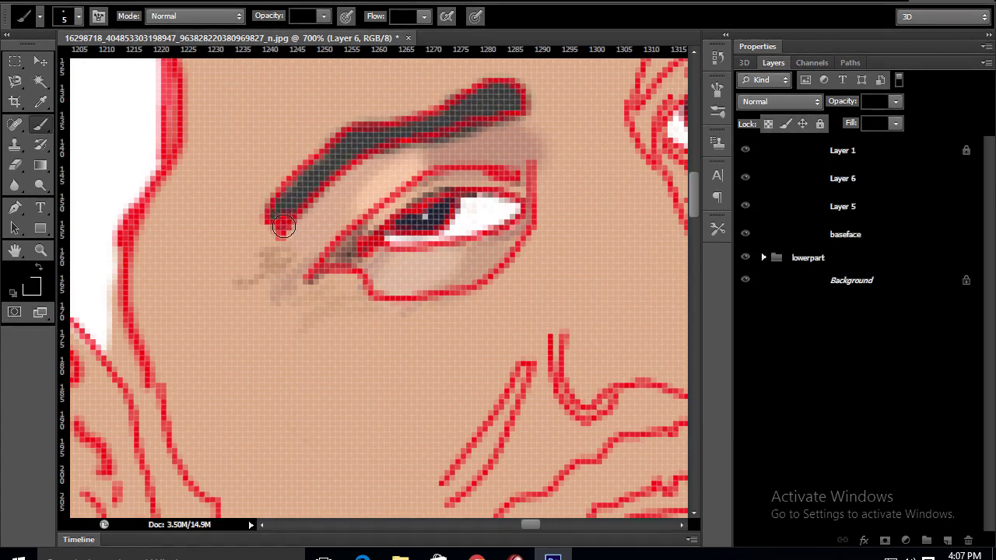
pyautogui.moveTo(404, 207); pyautogui.dragTo(360, 227)
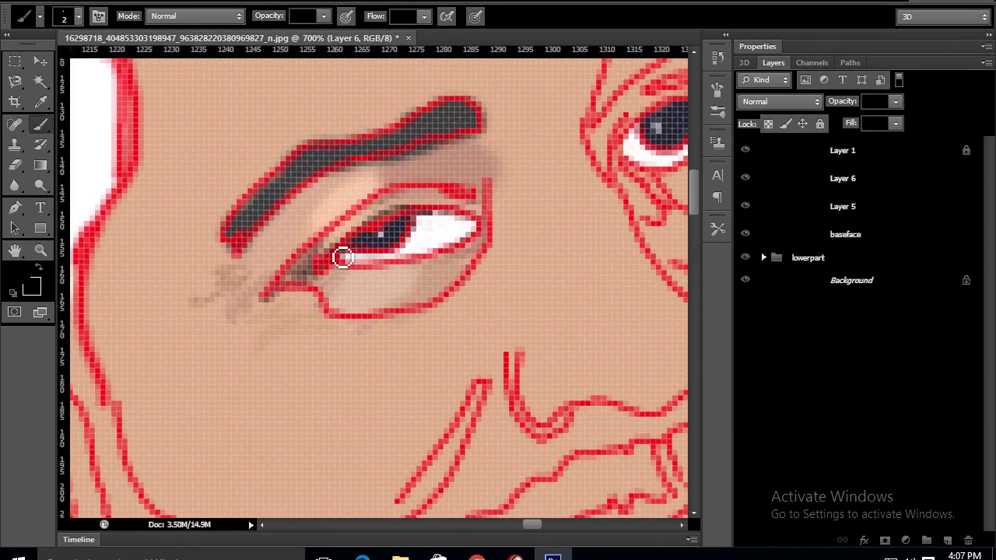
pyautogui.click(744, 151)
pyautogui.hotkey('ctrl', '-')
pyautogui.hotkey('ctrl', '-')
pyautogui.hotkey('ctrl', '-')
pyautogui.hotkey('ctrl', '-')
pyautogui.hotkey('ctrl', '-')
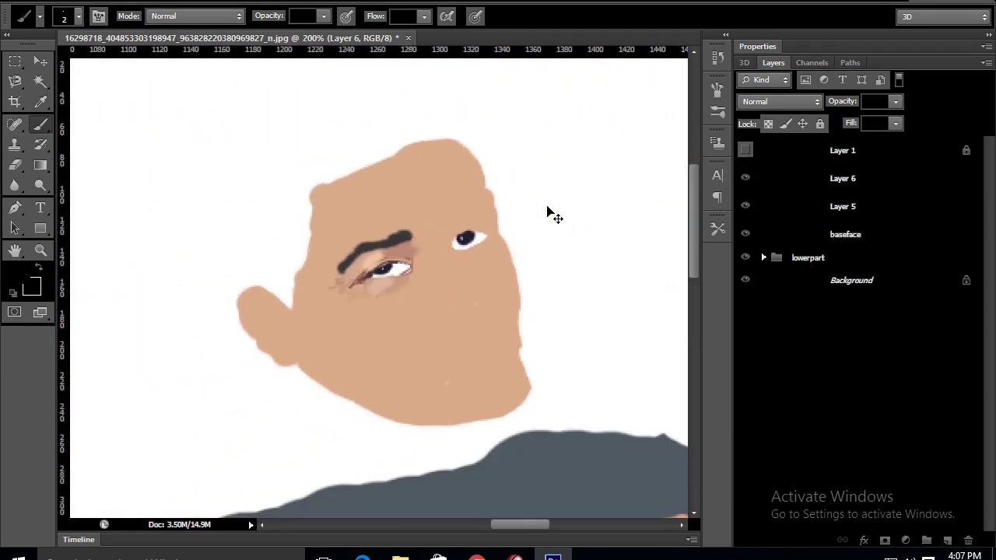
pyautogui.hotkey('ctrl', '+')
pyautogui.hotkey('ctrl', '+')
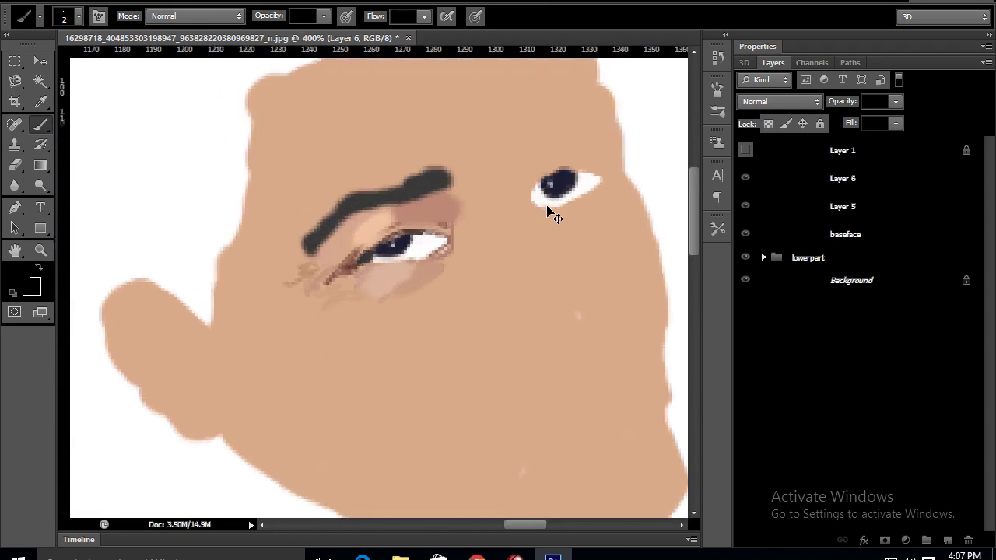
pyautogui.hotkey('ctrl', '+')
pyautogui.hotkey('ctrl', '+')
pyautogui.hotkey('ctrl', '+')
pyautogui.click(744, 150)
pyautogui.moveTo(469, 305); pyautogui.dragTo(392, 336)
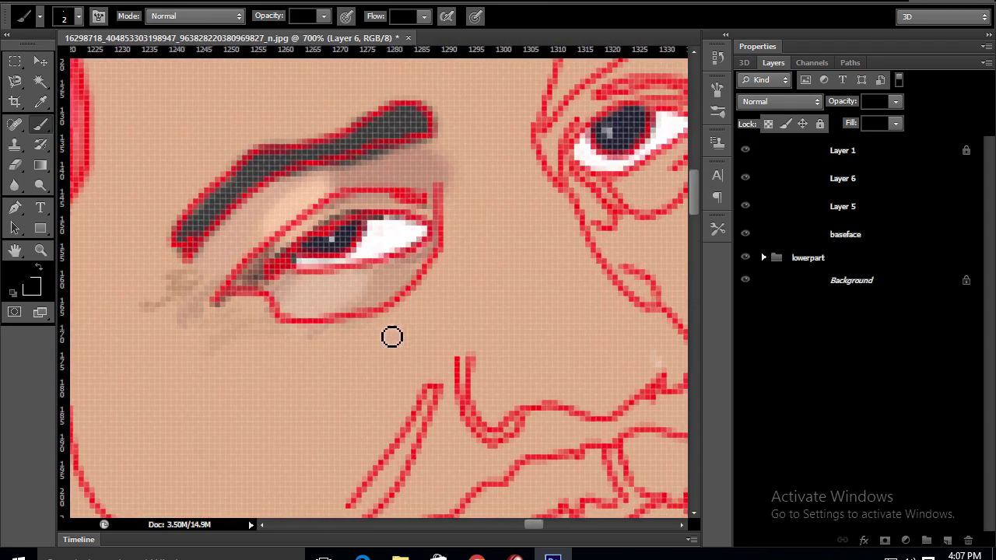
pyautogui.click(23, 280)
pyautogui.press('Return')
pyautogui.press(']')
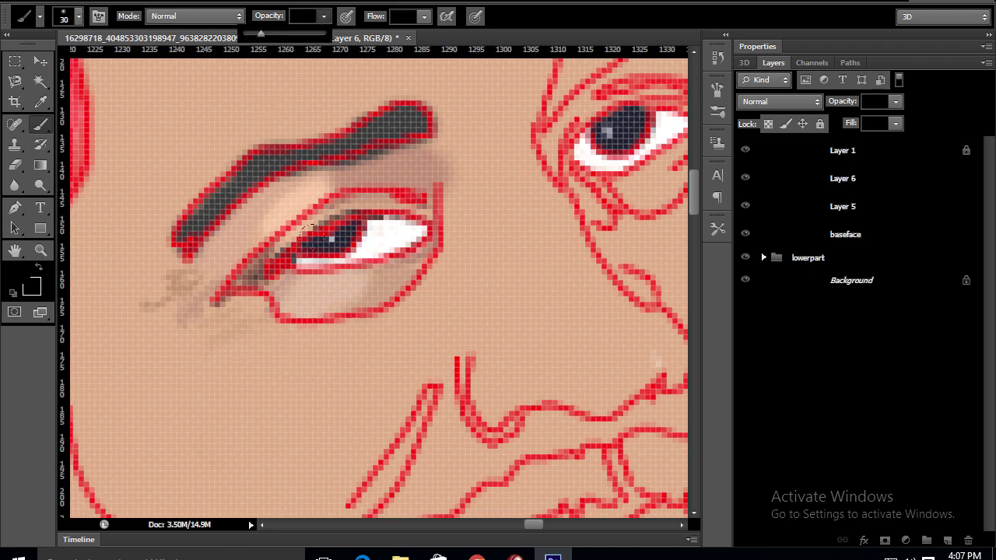
pyautogui.click(287, 284)
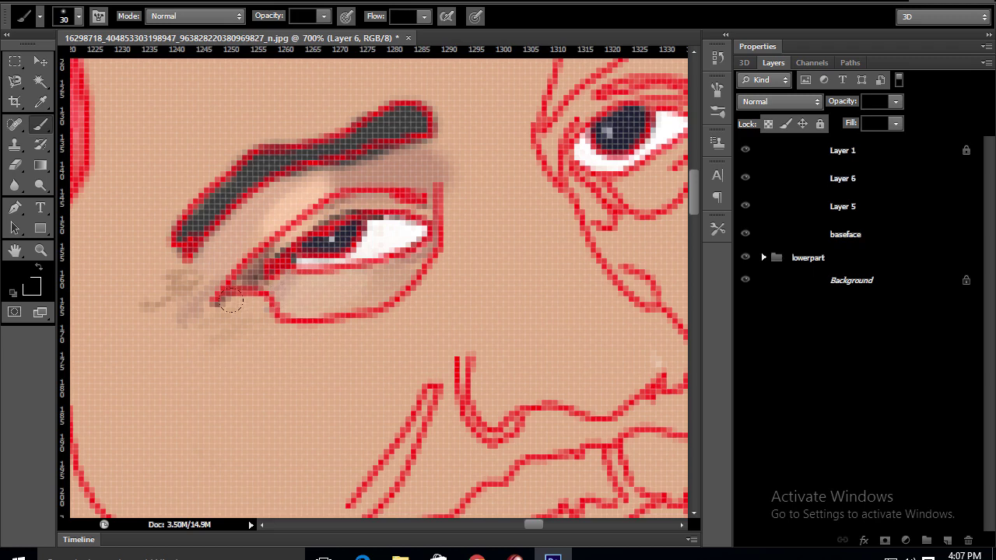
pyautogui.hotkey('ctrl', 'z')
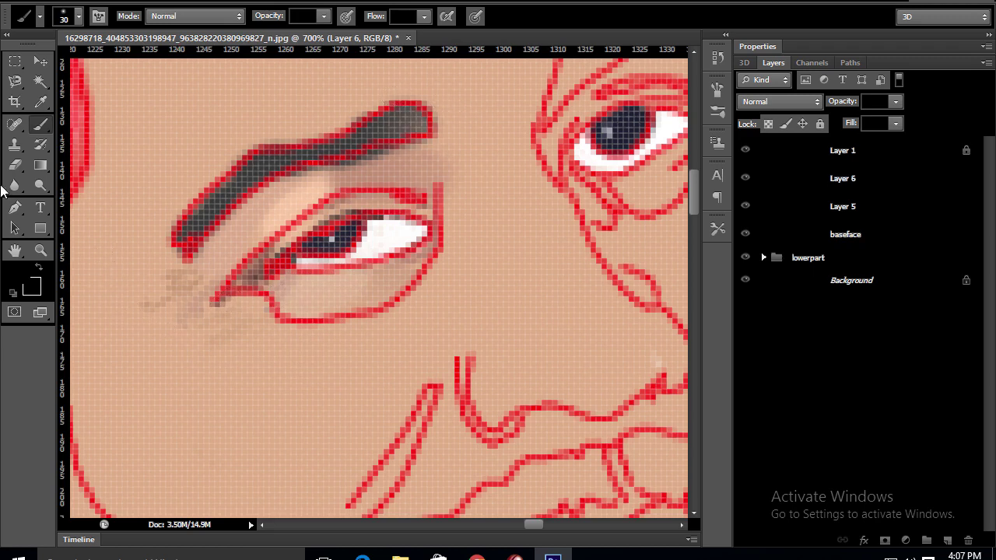
# Paint the second eyebrow in darker grey, redoing faint strokes, then zoom out.
pyautogui.click(31, 287)
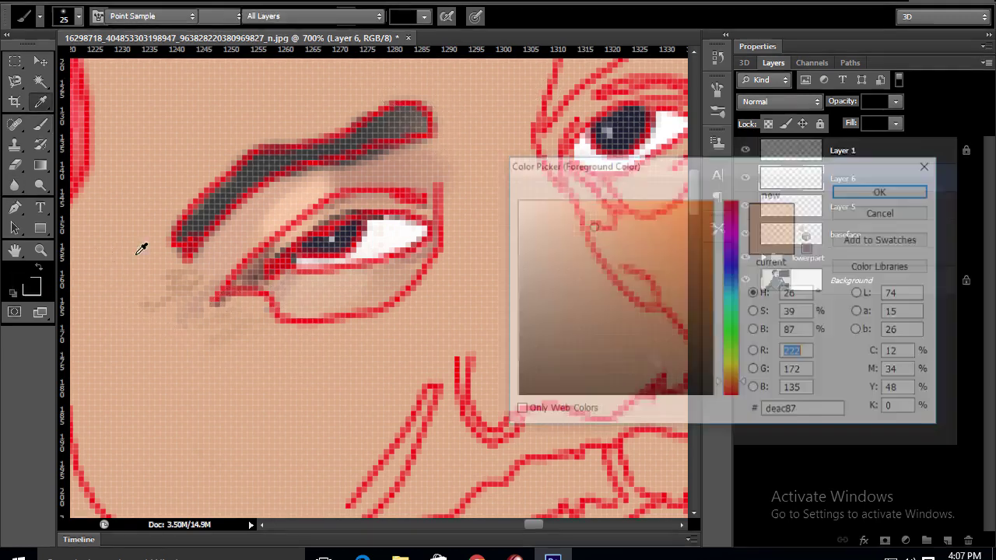
pyautogui.click(354, 103)
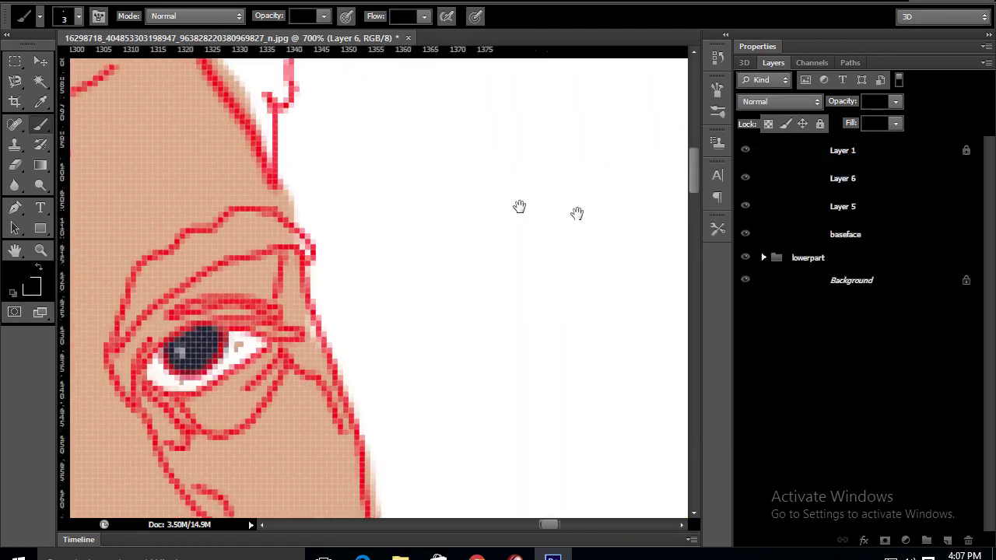
pyautogui.moveTo(136, 325)
pyautogui.mouseDown()
pyautogui.moveTo(150, 265)
pyautogui.moveTo(129, 329)
pyautogui.moveTo(206, 284)
pyautogui.mouseUp()
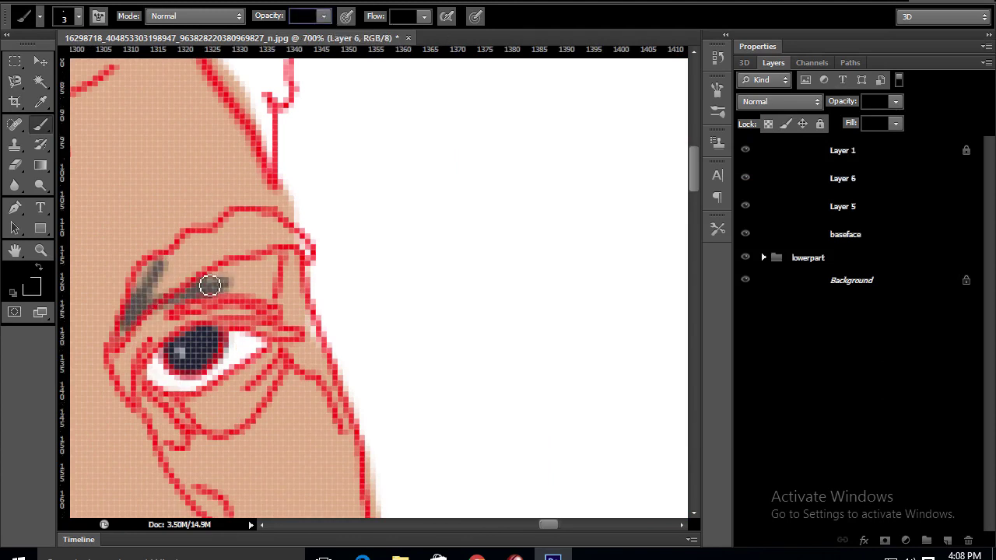
pyautogui.hotkey('ctrl', 'z')
pyautogui.moveTo(118, 336)
pyautogui.mouseDown()
pyautogui.moveTo(240, 260)
pyautogui.moveTo(314, 265)
pyautogui.moveTo(288, 228)
pyautogui.moveTo(225, 226)
pyautogui.moveTo(160, 260)
pyautogui.moveTo(126, 326)
pyautogui.moveTo(180, 263)
pyautogui.moveTo(147, 284)
pyautogui.moveTo(249, 251)
pyautogui.moveTo(226, 233)
pyautogui.moveTo(267, 229)
pyautogui.moveTo(226, 238)
pyautogui.mouseUp()
pyautogui.hotkey('ctrl', '-')
pyautogui.hotkey('ctrl', '-')
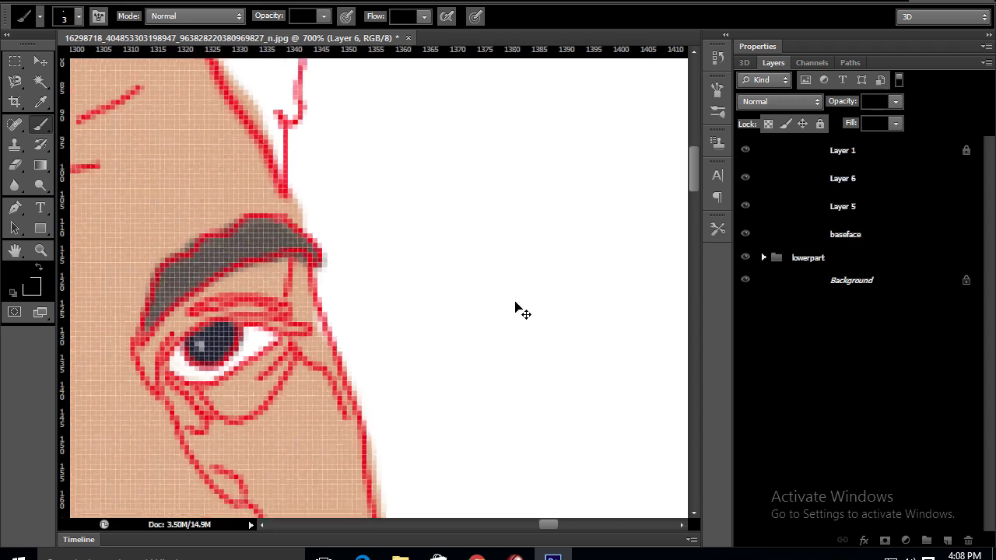
pyautogui.hotkey('ctrl', '-')
pyautogui.hotkey('ctrl', '-')
pyautogui.hotkey('ctrl', '-')
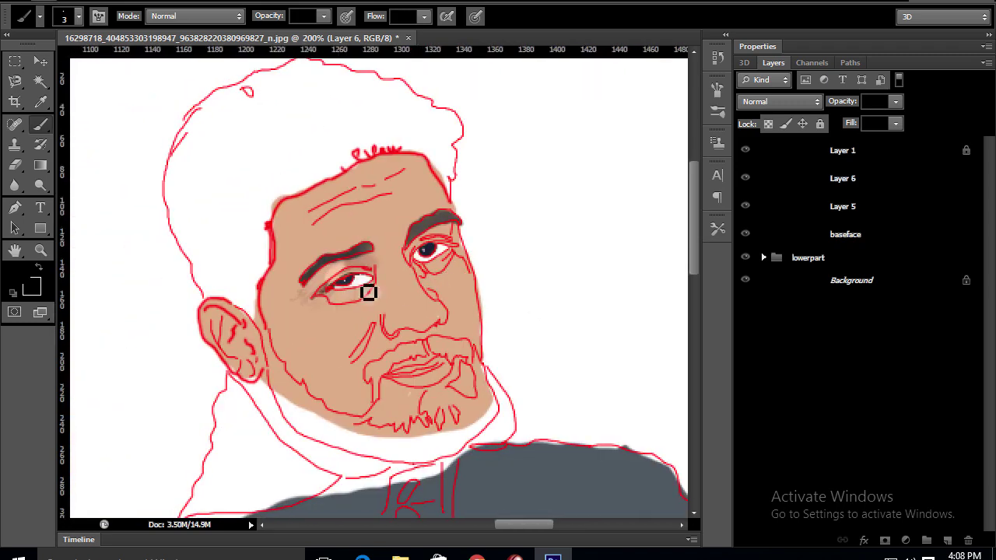
# Return the view to the traced face and add a new Layer 7.
pyautogui.moveTo(427, 280); pyautogui.dragTo(420, 342)
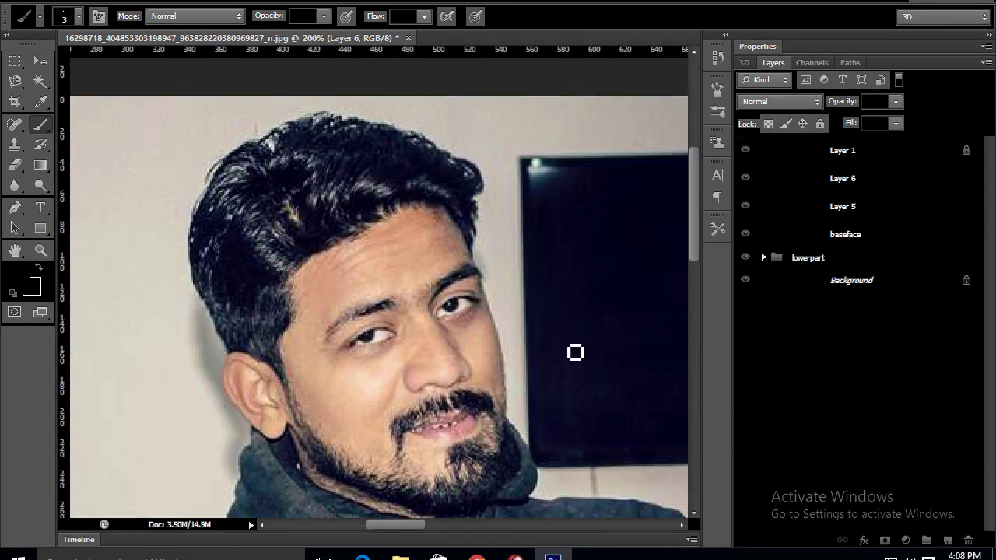
pyautogui.moveTo(515, 315)
pyautogui.mouseDown()
pyautogui.moveTo(426, 277)
pyautogui.moveTo(278, 275)
pyautogui.mouseUp()
pyautogui.moveTo(544, 285)
pyautogui.mouseDown()
pyautogui.moveTo(402, 285)
pyautogui.moveTo(317, 353)
pyautogui.mouseUp()
pyautogui.hotkey('ctrl', '-')
pyautogui.hotkey('ctrl', '+')
pyautogui.hotkey('ctrl', '+')
pyautogui.hotkey('ctrl', 'shift', 'alt', 'n')
# Brush a soft light-peach highlight on the cheek below the left eye toward the nose.
pyautogui.moveTo(308, 263)
pyautogui.mouseDown()
pyautogui.moveTo(283, 306)
pyautogui.moveTo(272, 304)
pyautogui.mouseUp()
pyautogui.moveTo(345, 241); pyautogui.dragTo(336, 276)
pyautogui.moveTo(274, 311)
pyautogui.mouseDown()
pyautogui.moveTo(287, 340)
pyautogui.moveTo(254, 355)
pyautogui.moveTo(327, 344)
pyautogui.moveTo(342, 322)
pyautogui.mouseUp()
pyautogui.hscroll(-10, 284, 389)
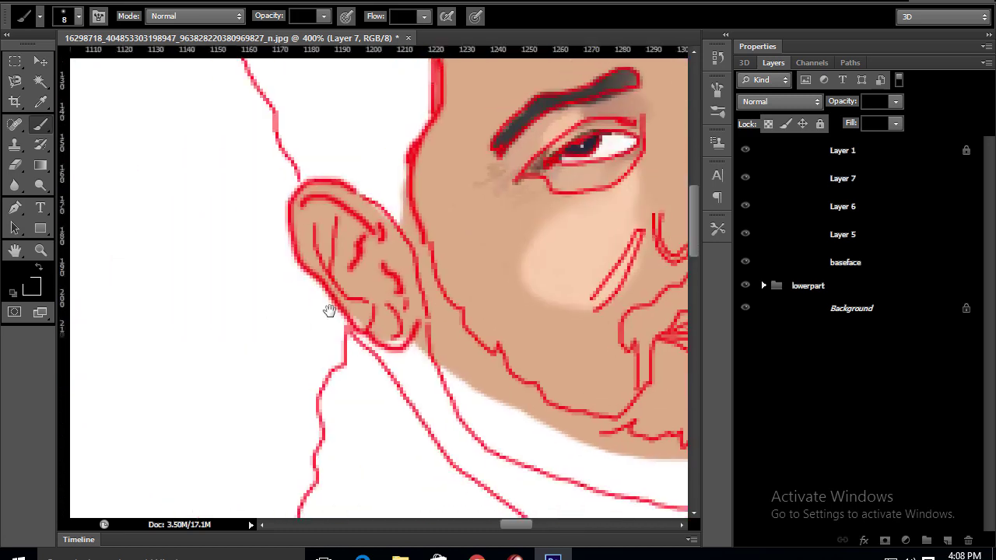
pyautogui.hscroll(-10, 329, 306)
pyautogui.hscroll(-10, 446, 400)
# Sample the light skin tone f9ceac from the photo's cheek and return to the traced face.
pyautogui.click(26, 284)
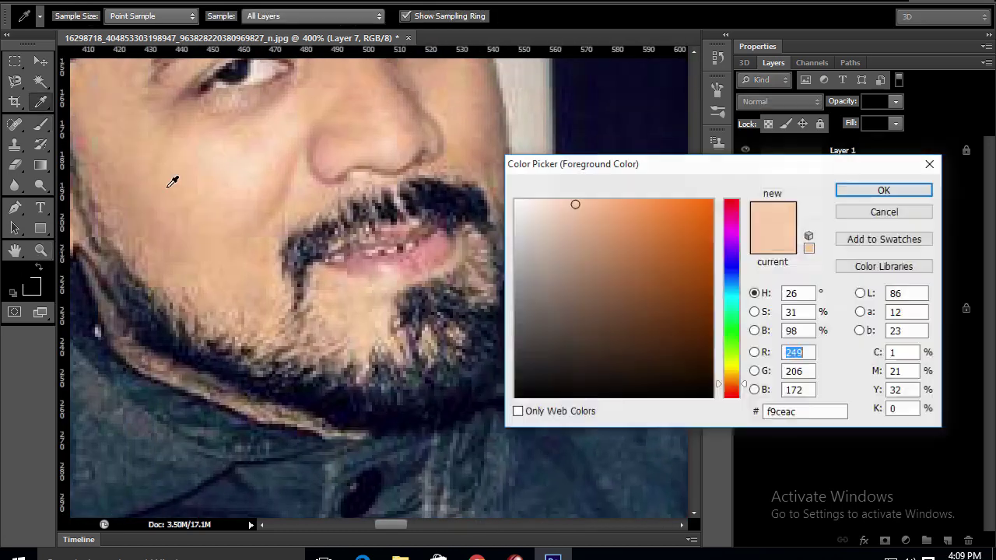
pyautogui.click(885, 189)
pyautogui.moveTo(584, 241); pyautogui.dragTo(348, 245)
pyautogui.hscroll(10, 348, 245)
pyautogui.hscroll(7, 363, 236)
pyautogui.hscroll(3, 320, 213)
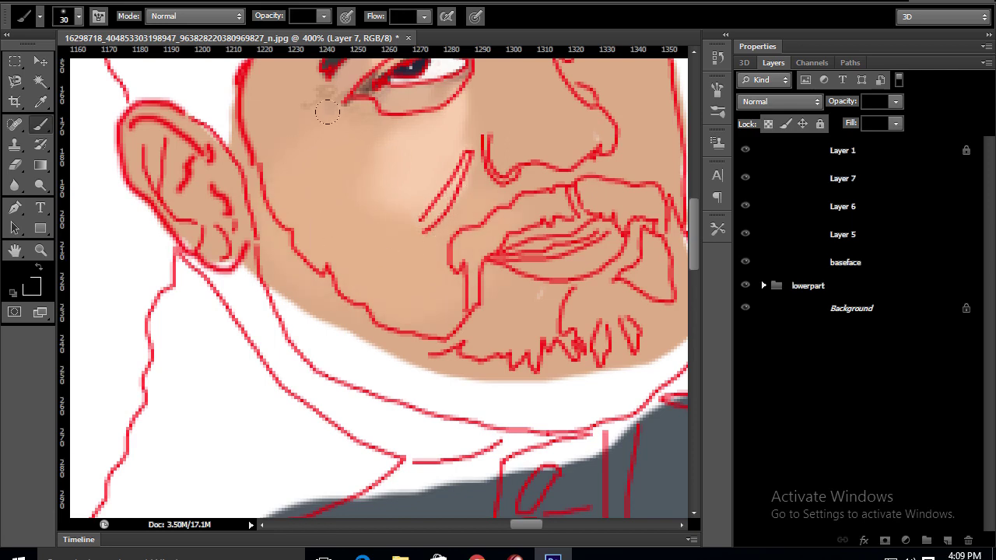
pyautogui.scroll(-1, 411, 225)
pyautogui.scroll(-1, 382, 284)
pyautogui.scroll(-1, 375, 272)
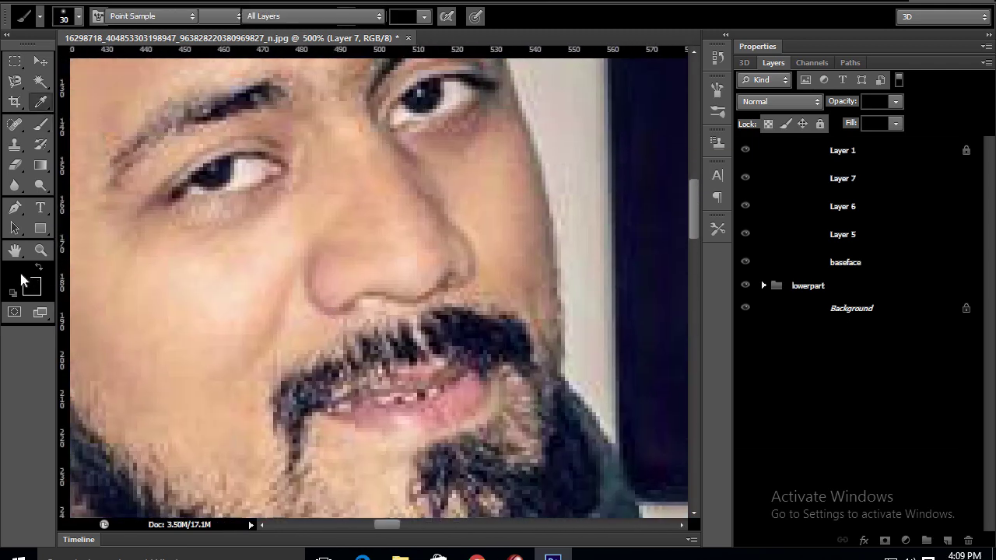
# Sample a face colour from the photo, add Layer 8 for the nose, and shrink the brush.
pyautogui.click(321, 276)
pyautogui.click(883, 190)
pyautogui.press('b')
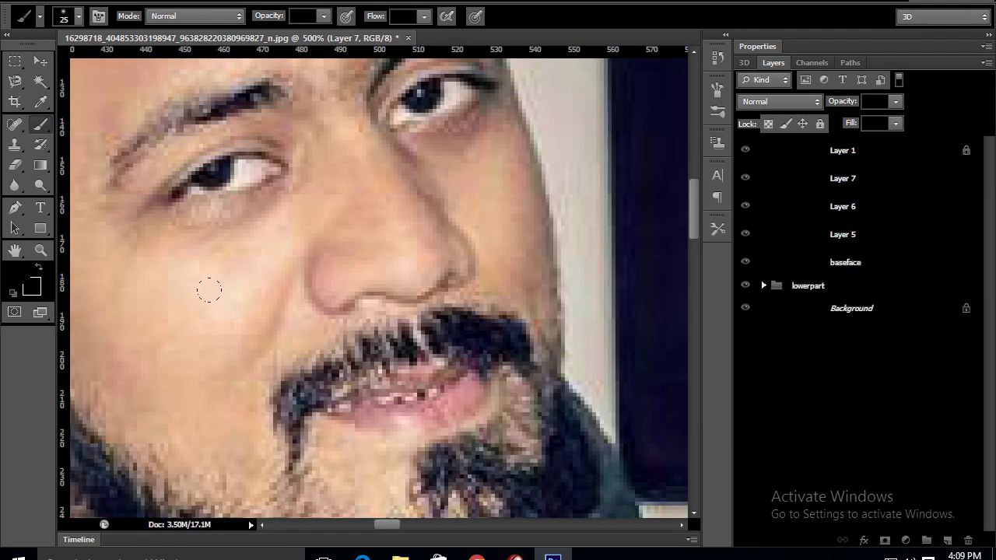
pyautogui.click(948, 538)
pyautogui.press('[')
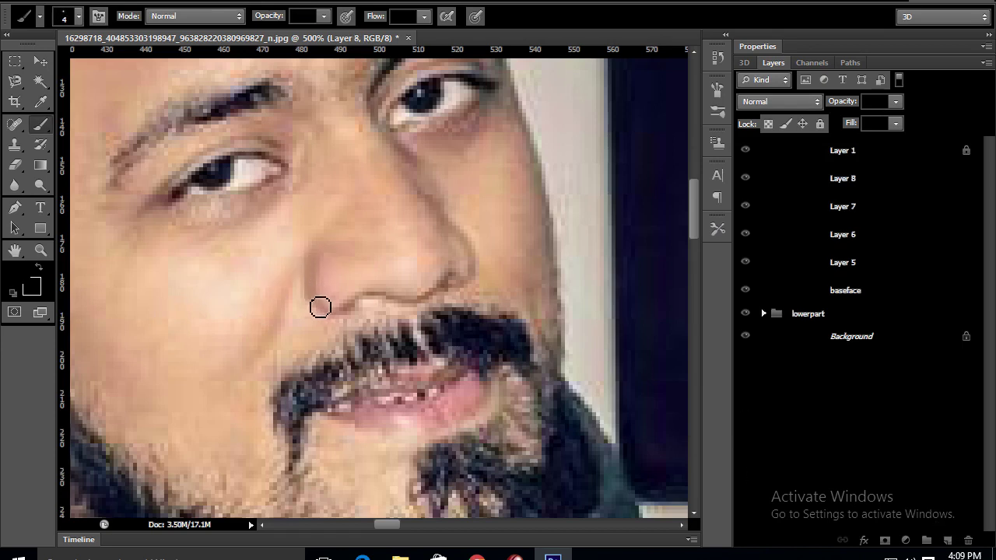
# Sample two new skin tones from the photo's nose area as the painting colour.
pyautogui.click(36, 285)
pyautogui.click(385, 289)
pyautogui.click(884, 191)
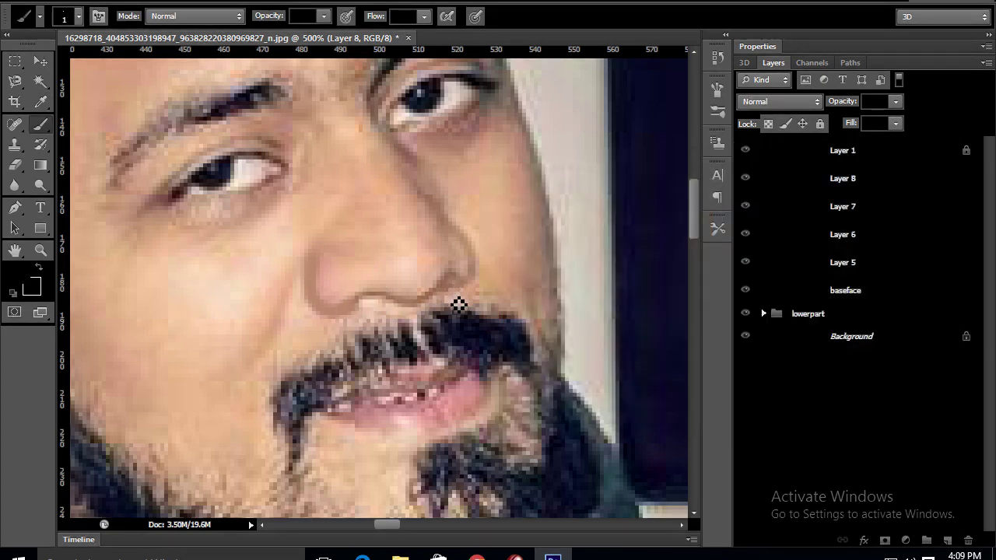
pyautogui.click(23, 287)
pyautogui.click(465, 266)
pyautogui.click(884, 192)
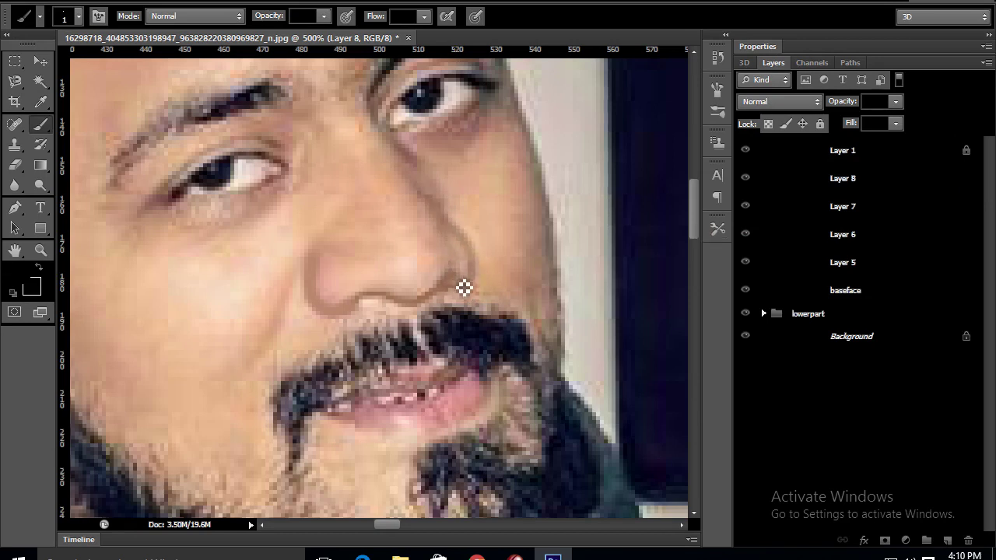
# Resample the nose tone from the face, confirm it, and enlarge the brush.
pyautogui.click(23, 283)
pyautogui.click(443, 212)
pyautogui.press('Return')
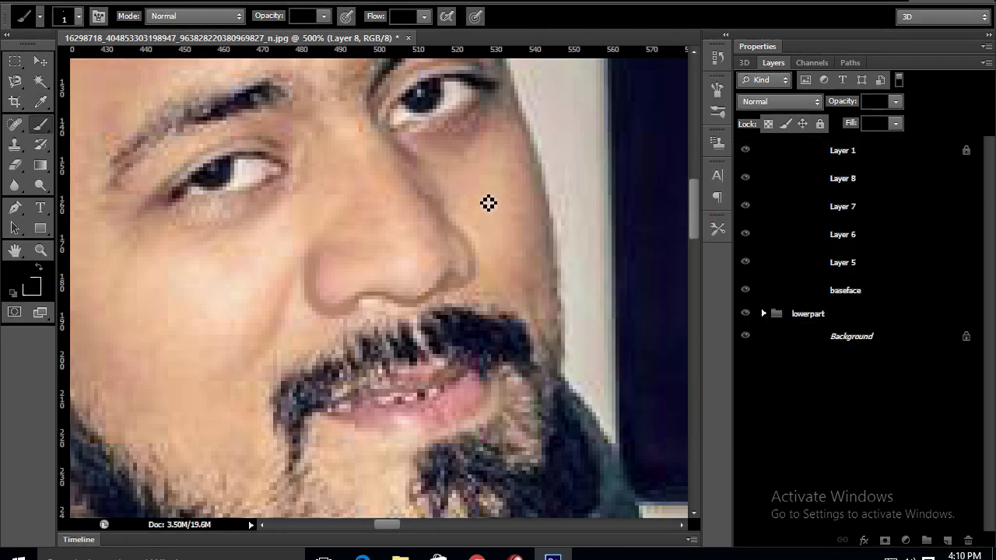
pyautogui.click(32, 284)
pyautogui.click(862, 194)
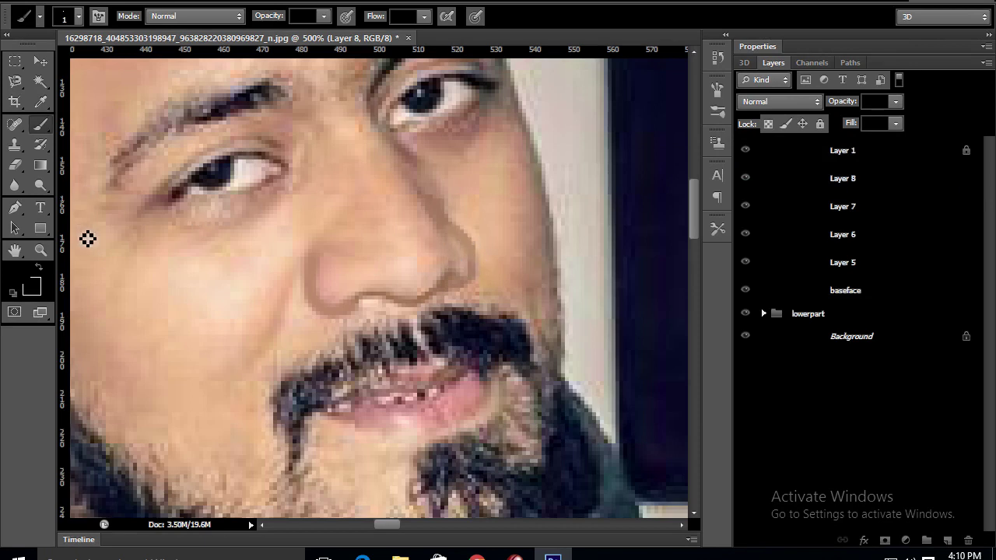
pyautogui.click(32, 283)
pyautogui.press('Return')
pyautogui.press(']')
pyautogui.press(']')
pyautogui.press(']')
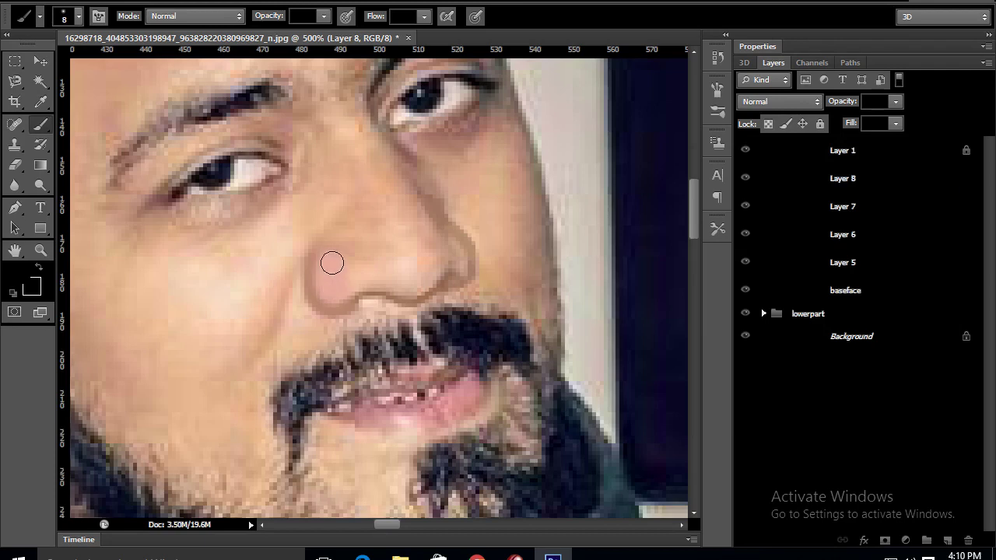
# Sample a skin tone from the photo's nose as the painting colour.
pyautogui.click(29, 287)
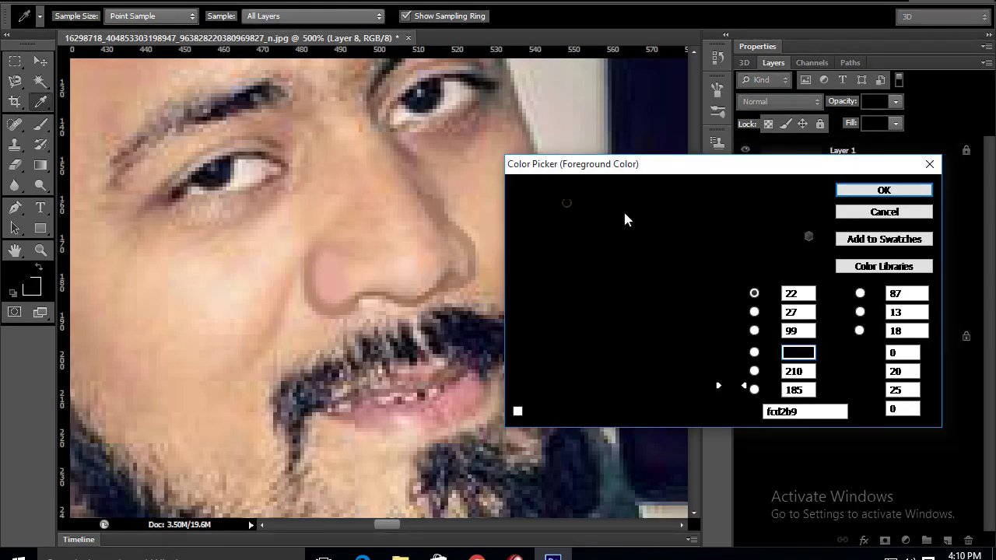
pyautogui.press('Return')
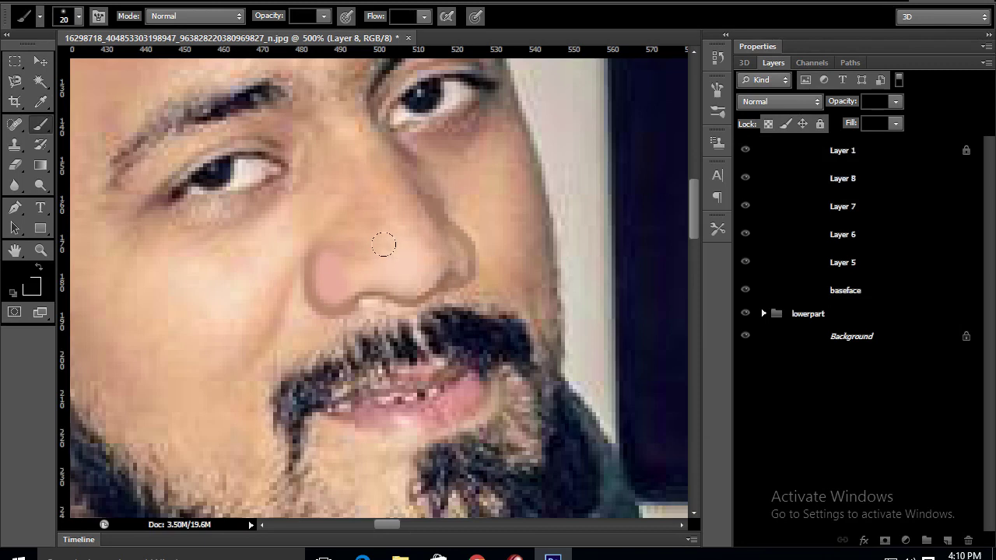
pyautogui.click(29, 287)
pyautogui.click(350, 228)
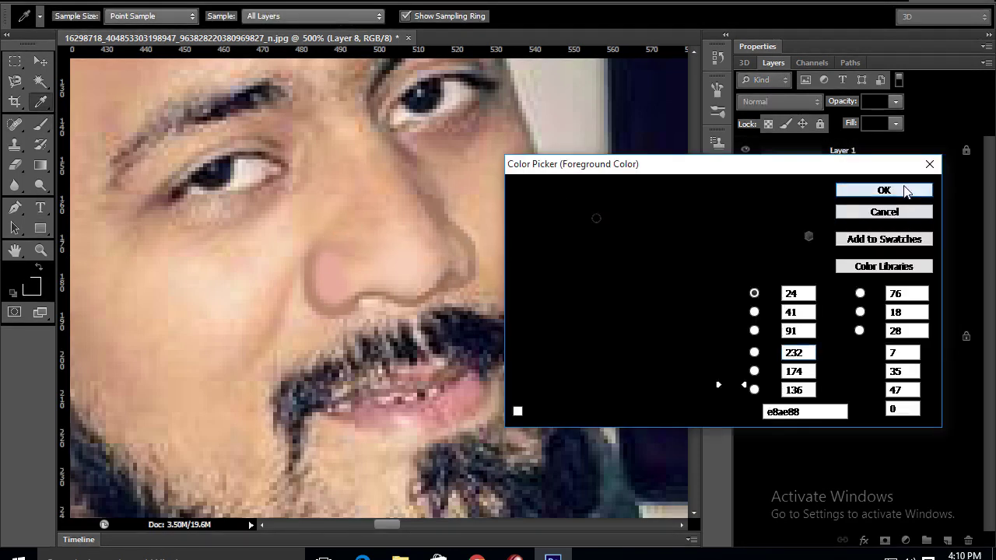
pyautogui.click(910, 189)
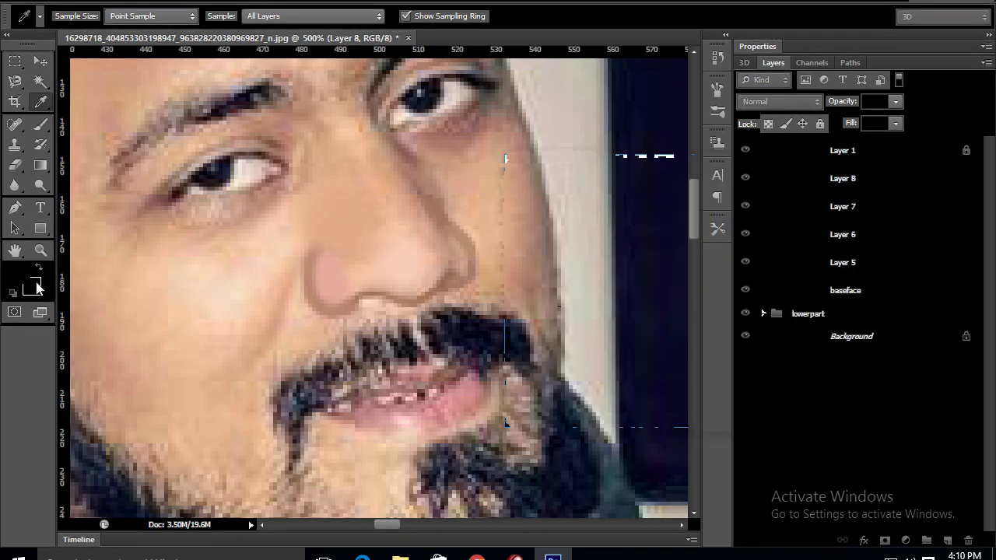
# Try slightly different nose and skin tones from the photo, returning to the Brush.
pyautogui.click(32, 286)
pyautogui.click(331, 161)
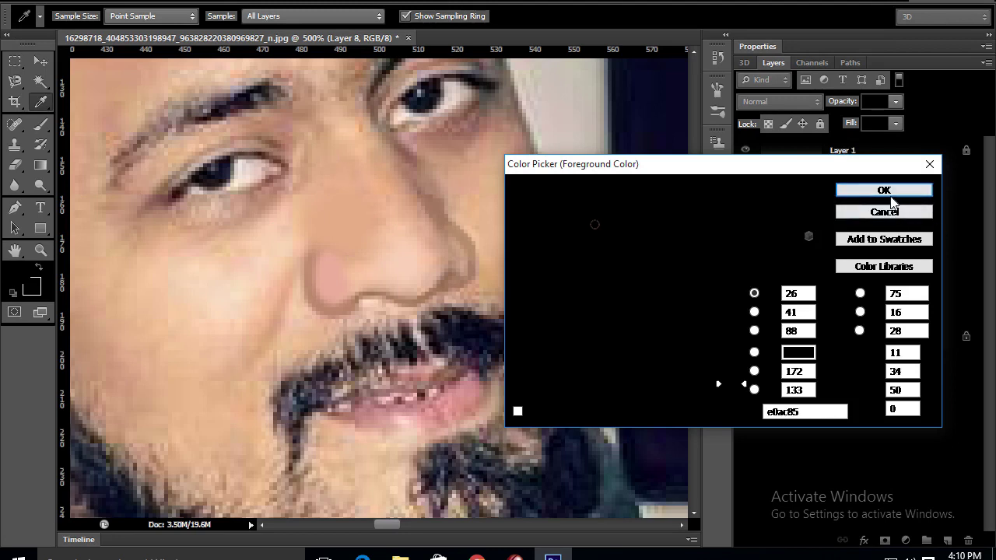
pyautogui.press('Return')
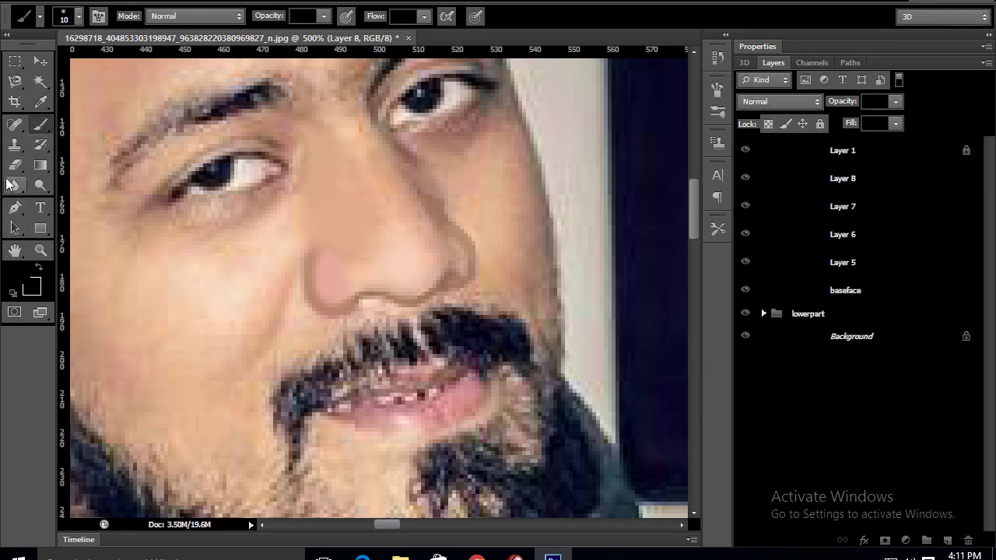
pyautogui.click(31, 287)
pyautogui.click(309, 150)
pyautogui.press('Return')
pyautogui.press('b')
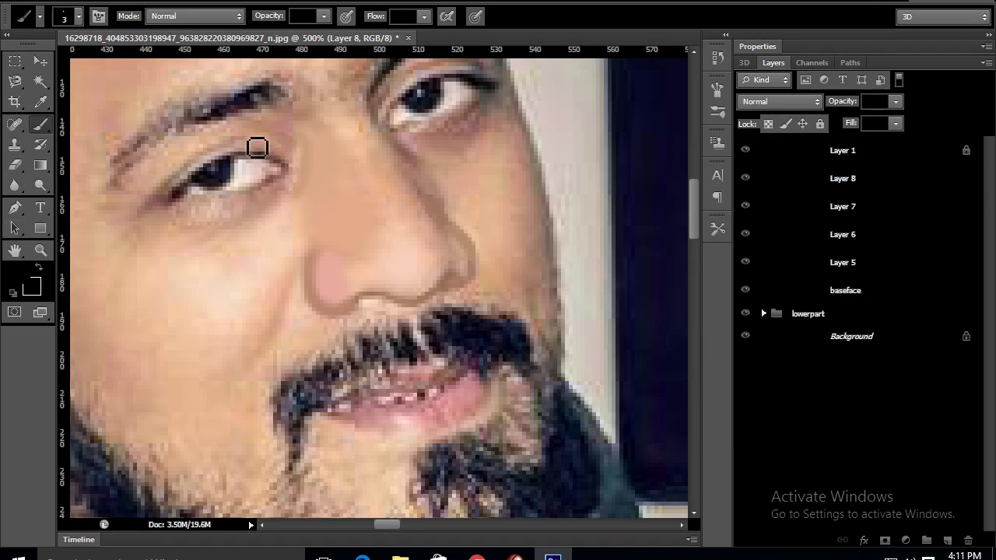
# Set the painting colour to skin tone b0806c from beside the eye, and pan to the right eye.
pyautogui.click(24, 283)
pyautogui.click(163, 184)
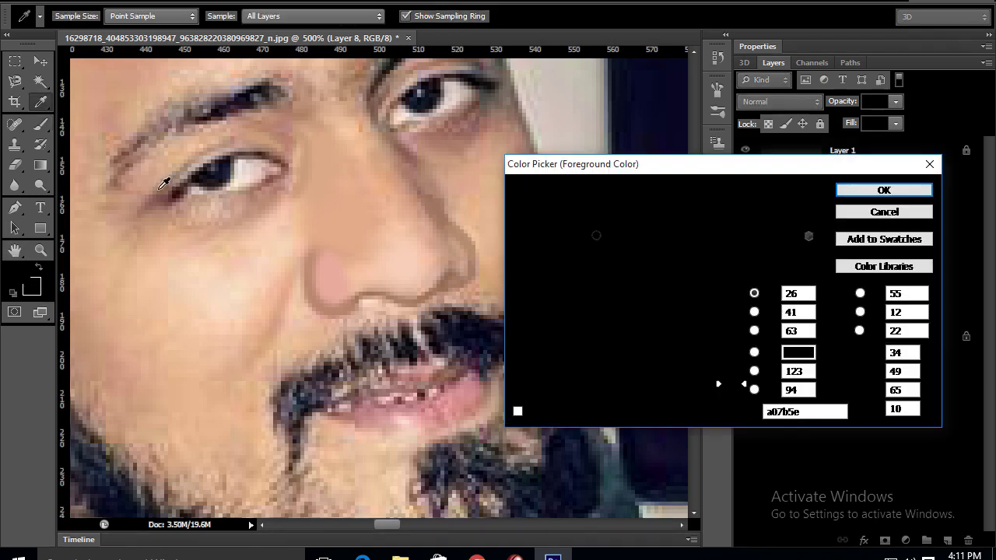
pyautogui.click(848, 197)
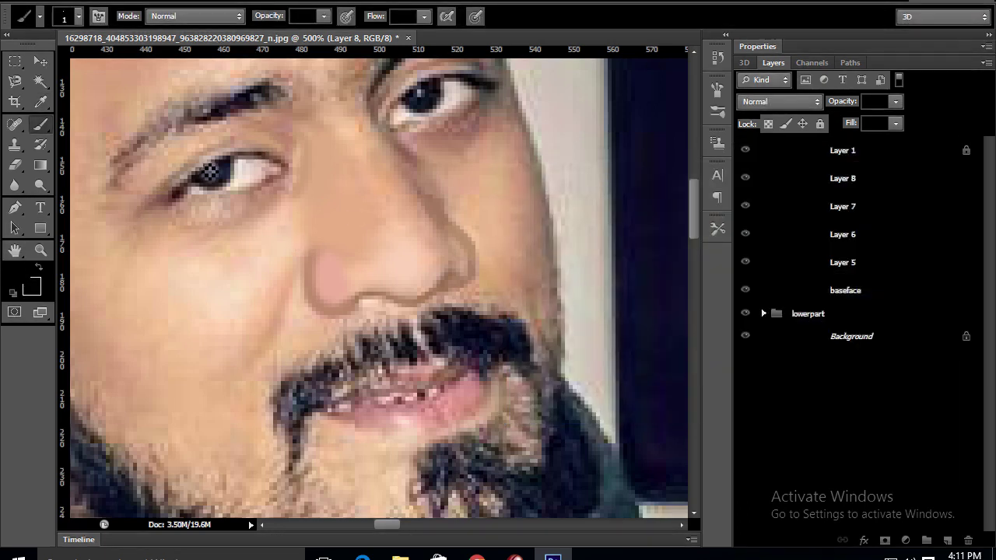
pyautogui.click(30, 284)
pyautogui.press('Return')
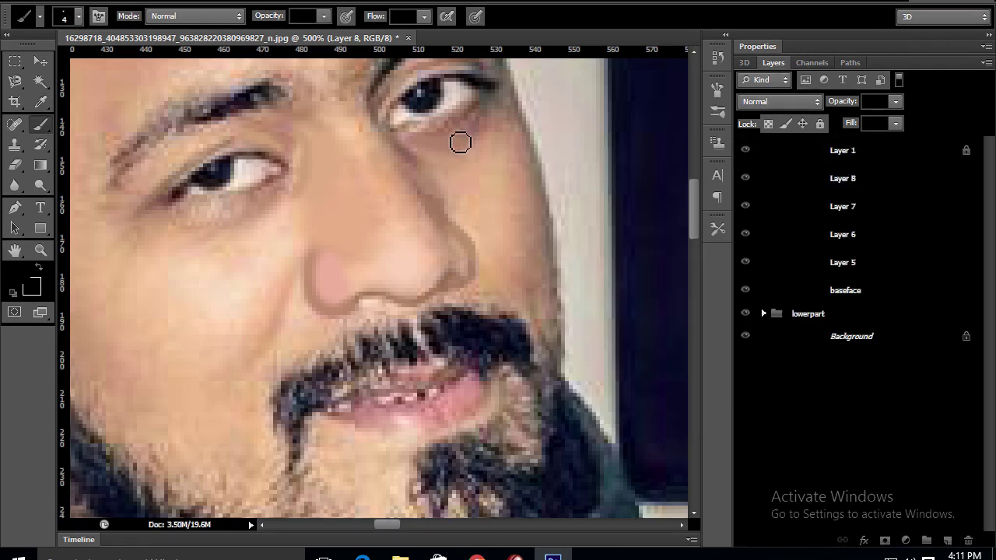
pyautogui.click(28, 285)
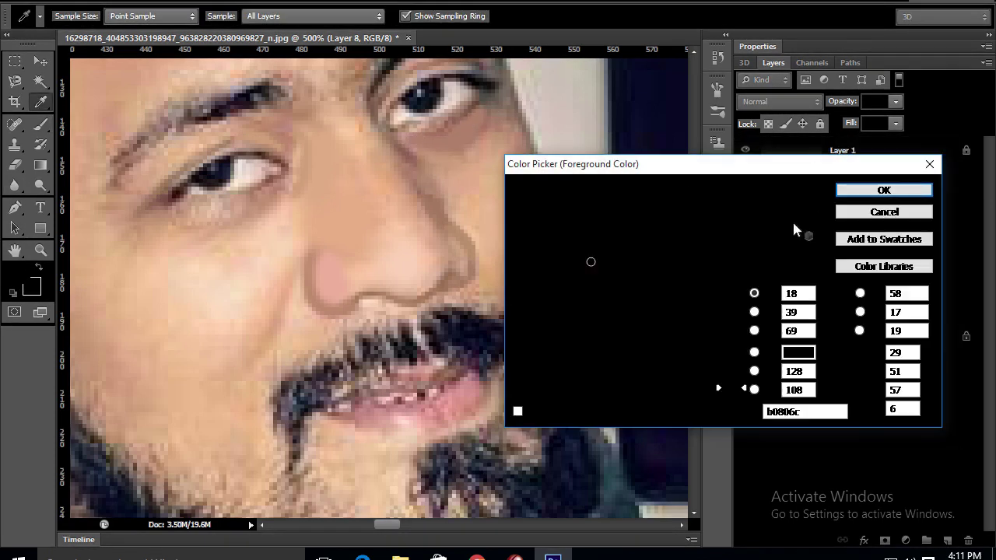
pyautogui.click(492, 84)
pyautogui.press('Return')
pyautogui.moveTo(504, 102)
pyautogui.mouseDown()
pyautogui.moveTo(378, 211)
pyautogui.moveTo(420, 216)
pyautogui.mouseUp()
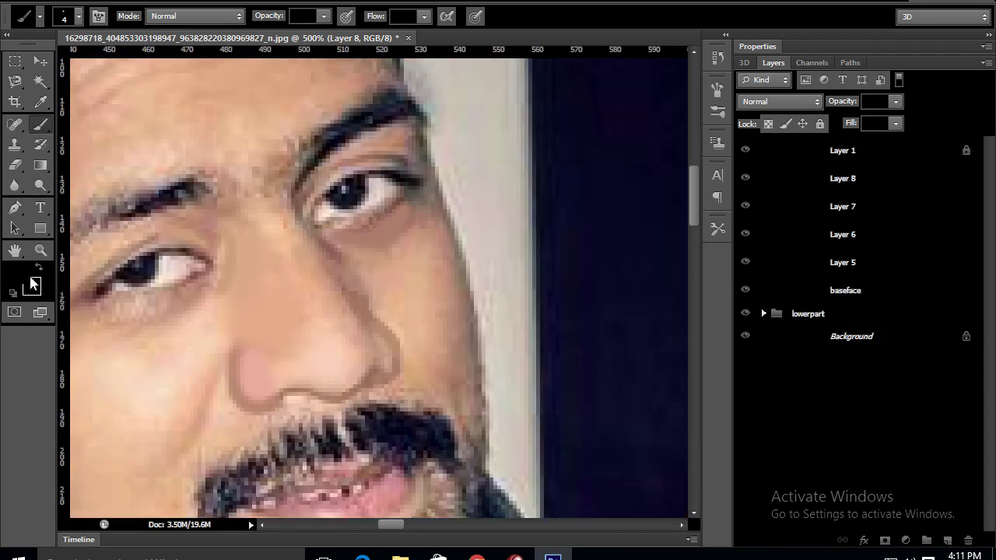
# Darken the right eye's upper lash line with a dark tone sampled near the eye.
pyautogui.click(31, 287)
pyautogui.click(397, 173)
pyautogui.press('Return')
pyautogui.press('[')
pyautogui.moveTo(373, 180); pyautogui.dragTo(422, 192)
# Check the painting colour and resample a new tone from the eye area.
pyautogui.click(31, 286)
pyautogui.press('Return')
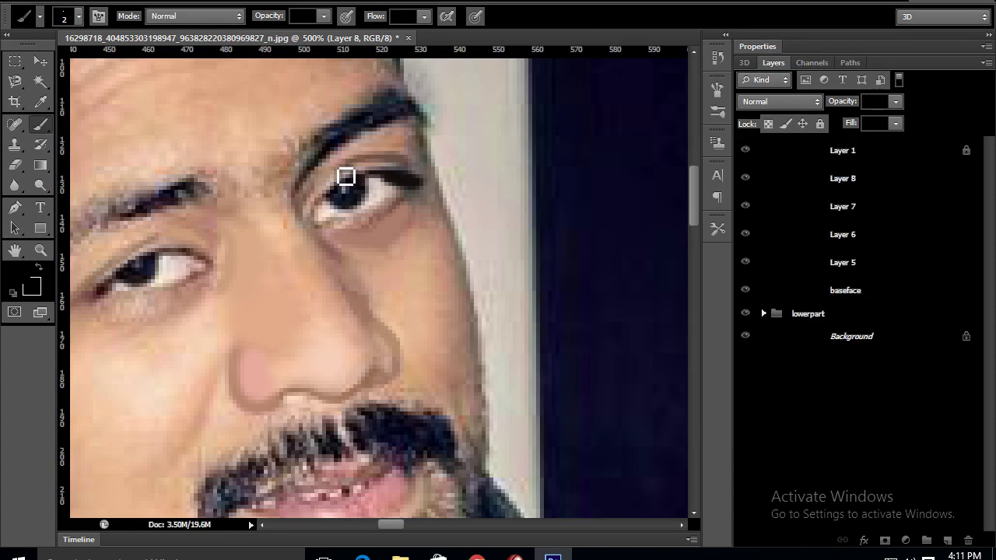
pyautogui.click(31, 286)
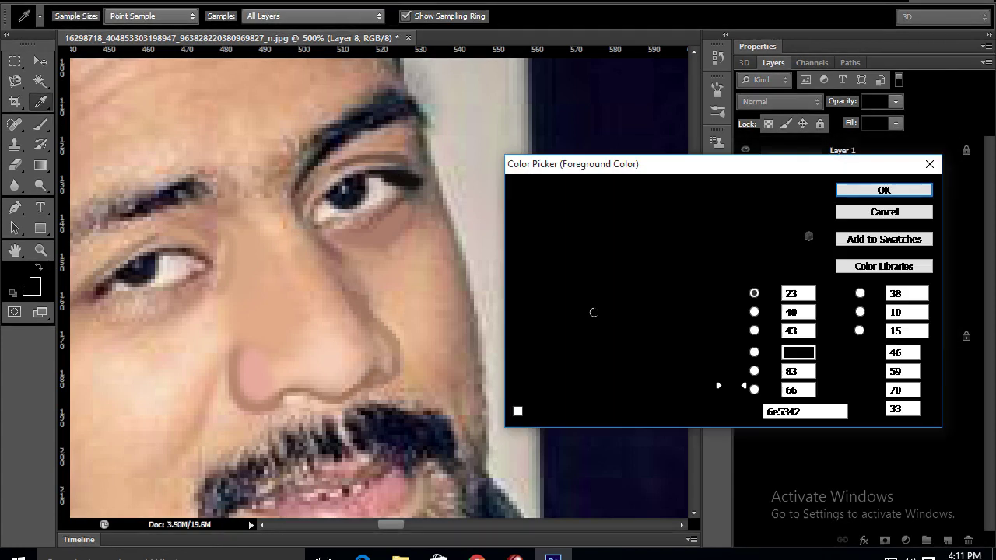
pyautogui.click(309, 197)
pyautogui.press('Return')
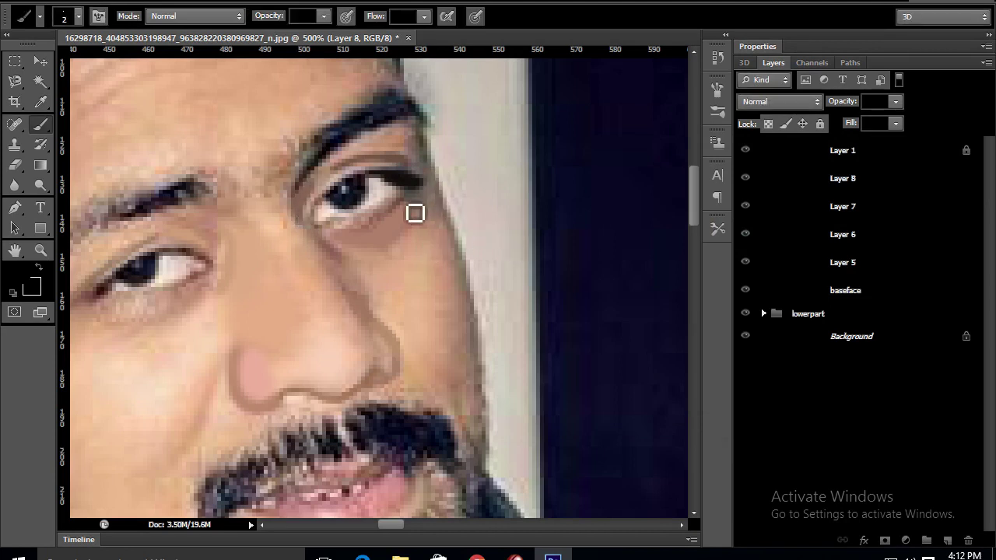
# Try a 1 px stroke along the cheek edge, undo it, and keep colour 857263.
pyautogui.press(']')
pyautogui.press(']')
pyautogui.press(']')
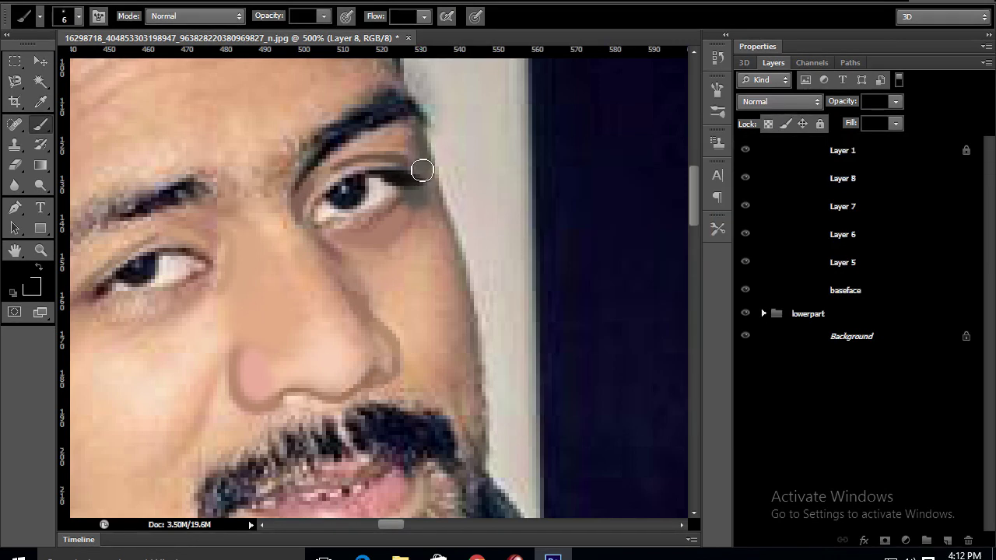
pyautogui.press('[')
pyautogui.press('[')
pyautogui.press('[')
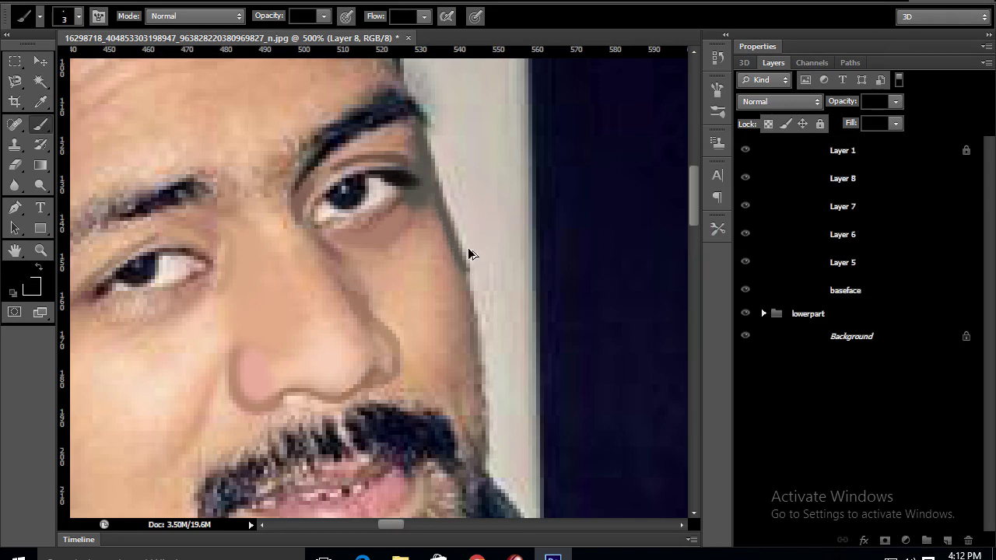
pyautogui.press('[')
pyautogui.press('[')
pyautogui.moveTo(472, 274); pyautogui.dragTo(487, 364)
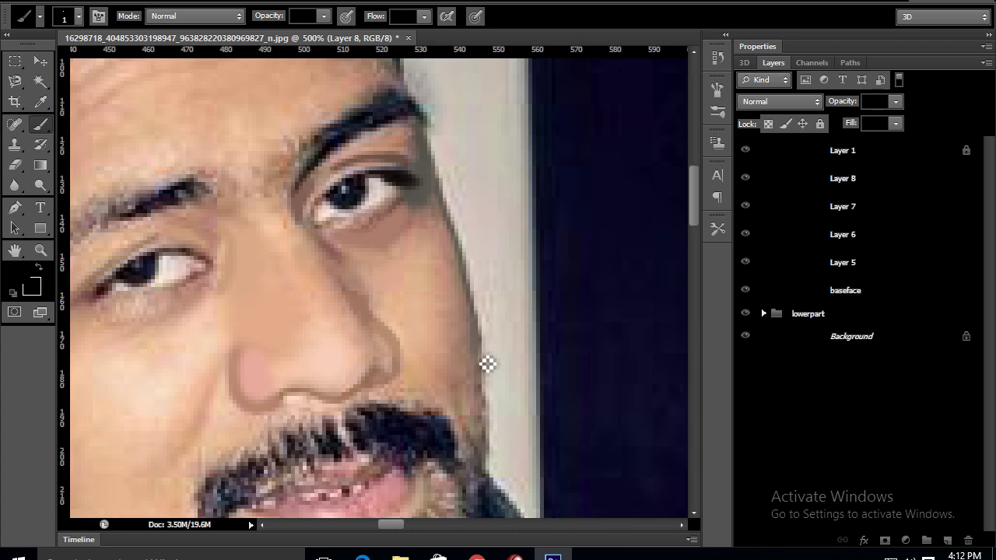
pyautogui.hotkey('ctrl', 'z')
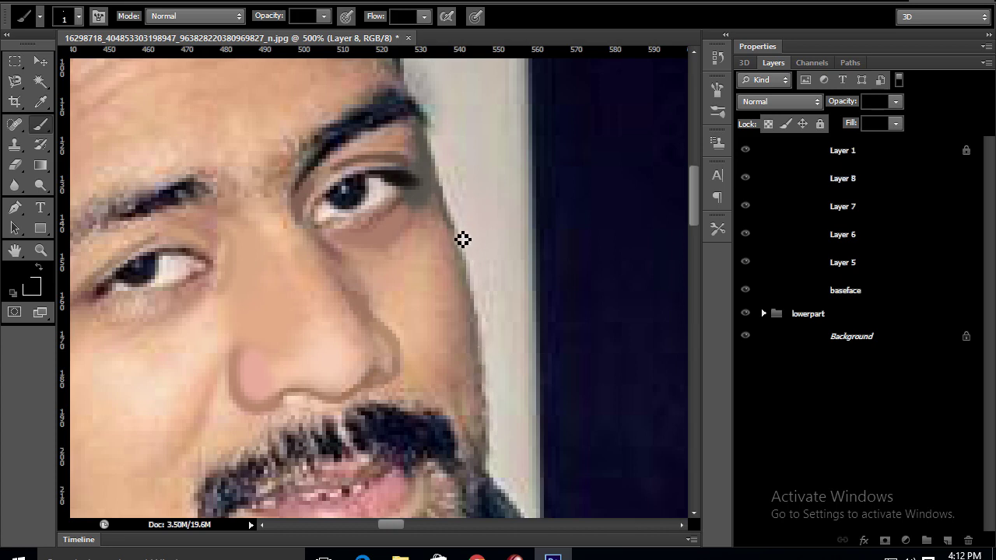
pyautogui.click(28, 280)
pyautogui.click(866, 190)
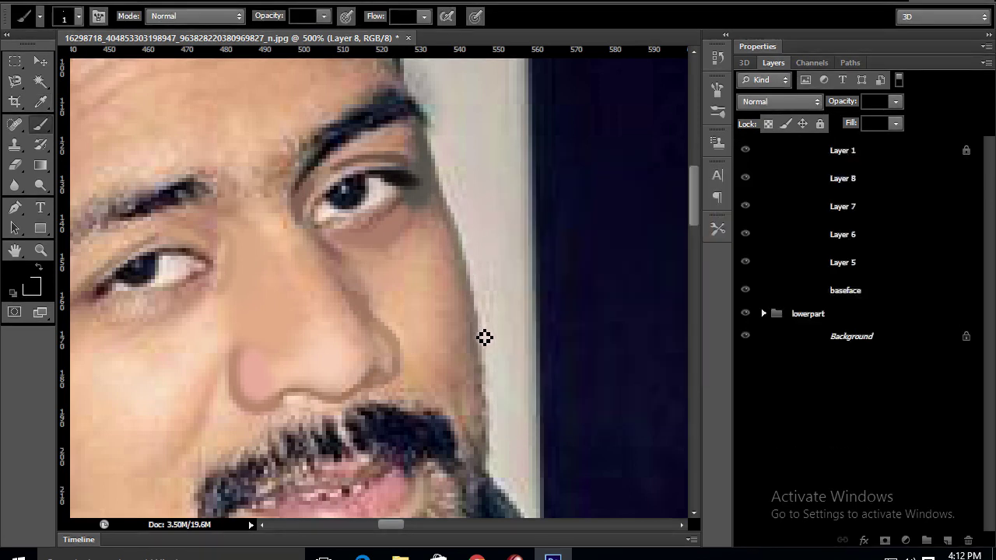
# Pan toward the nose and cheek, accept a sampled skin colour, and shrink the brush.
pyautogui.moveTo(355, 352); pyautogui.dragTo(376, 312)
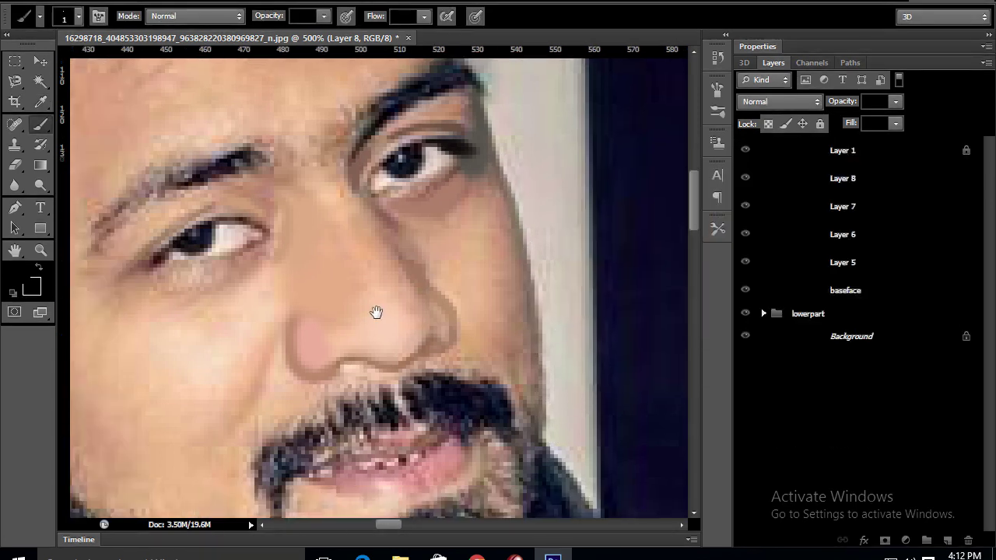
pyautogui.click(28, 280)
pyautogui.press('Escape')
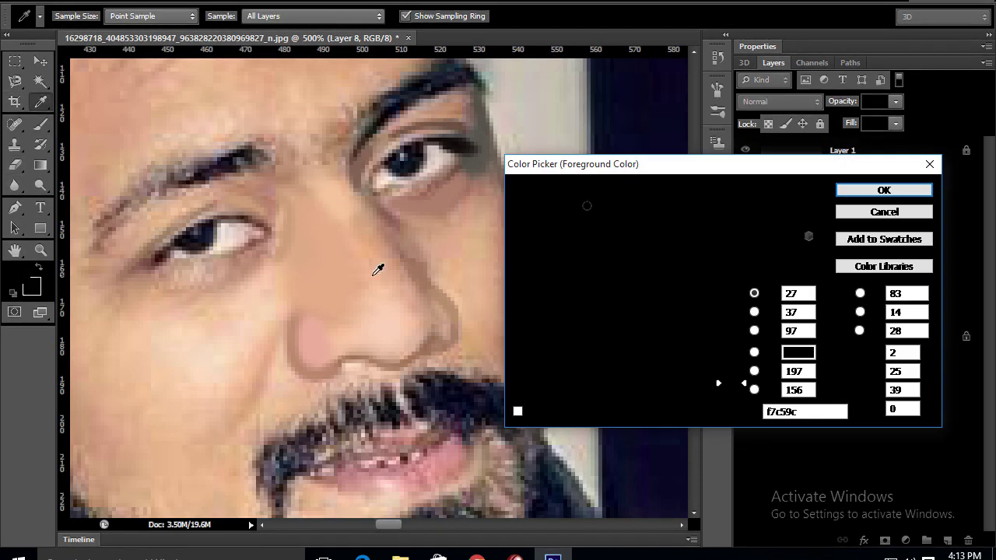
pyautogui.click(884, 190)
pyautogui.press('b')
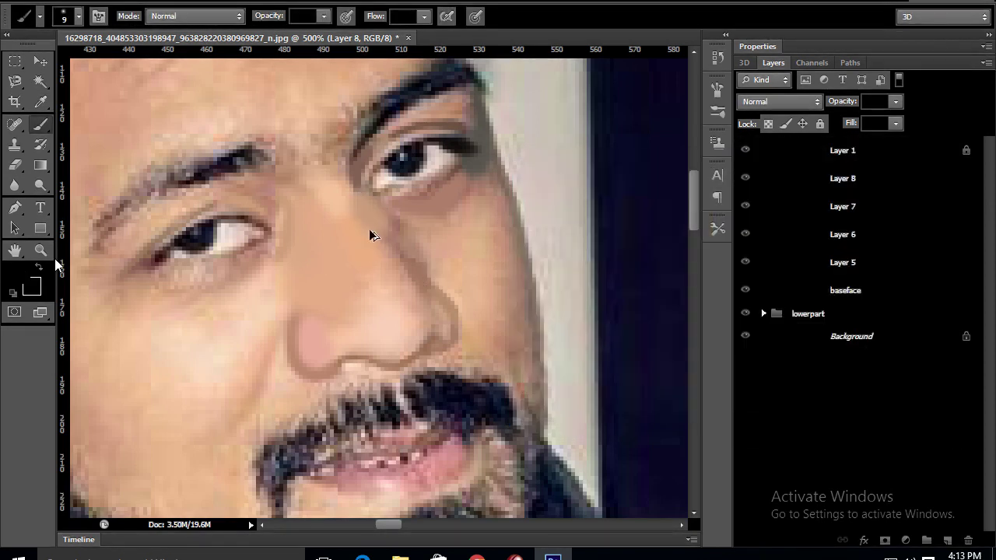
pyautogui.press('[')
pyautogui.press('[')
pyautogui.press('[')
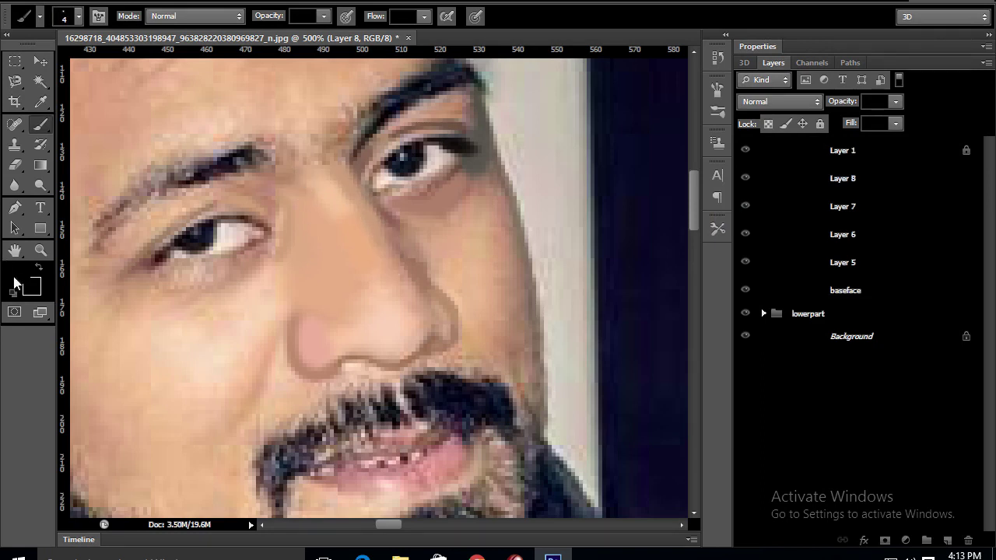
# Shade the skin between the brows darker, then resample an eye-area tone with a smaller brush.
pyautogui.click(14, 280)
pyautogui.press('Return')
pyautogui.press('[')
pyautogui.moveTo(282, 116); pyautogui.dragTo(284, 116)
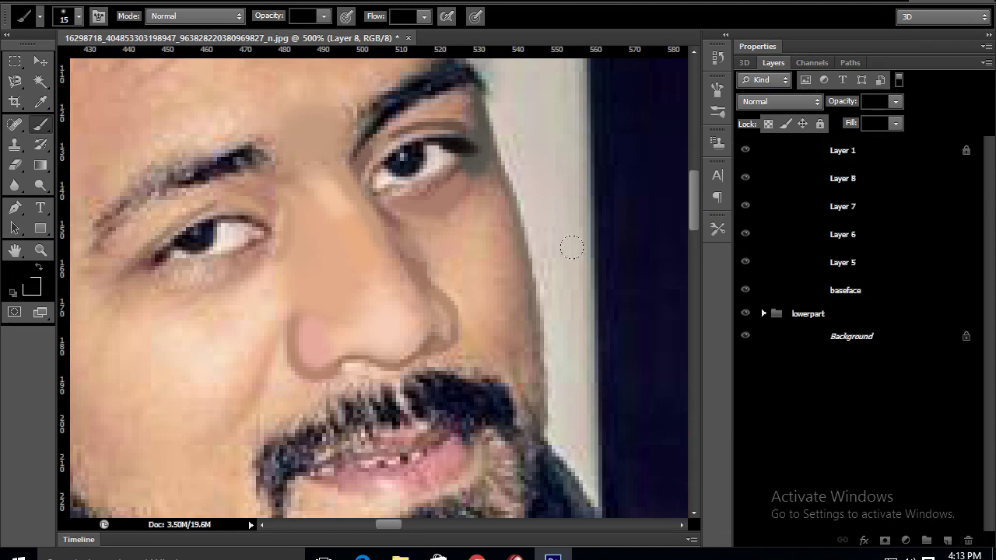
pyautogui.click(14, 277)
pyautogui.click(390, 193)
pyautogui.press('Return')
pyautogui.press('[')
# Sample skin tones near the eyebrow, then fit the whole image on screen with Ctrl+0.
pyautogui.click(30, 287)
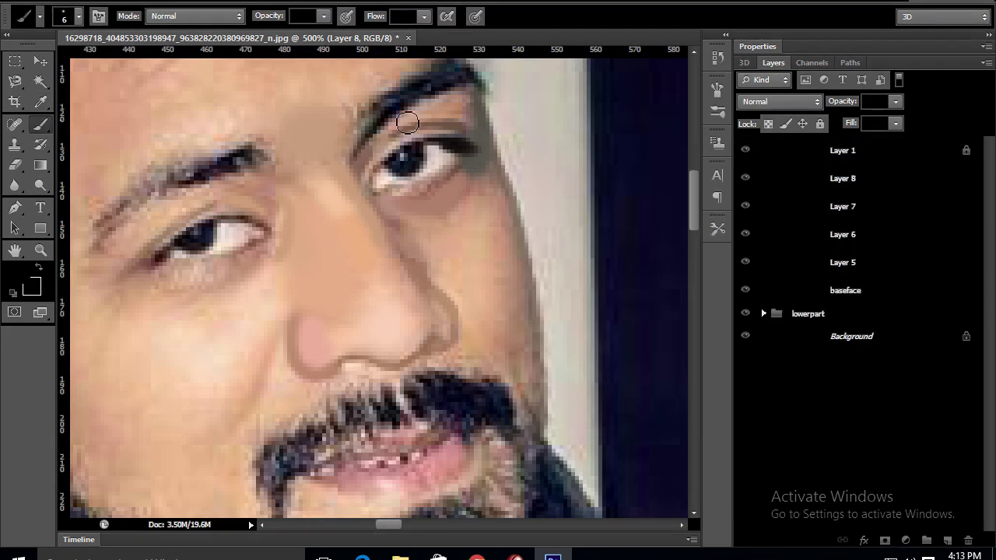
pyautogui.click(32, 288)
pyautogui.press('Return')
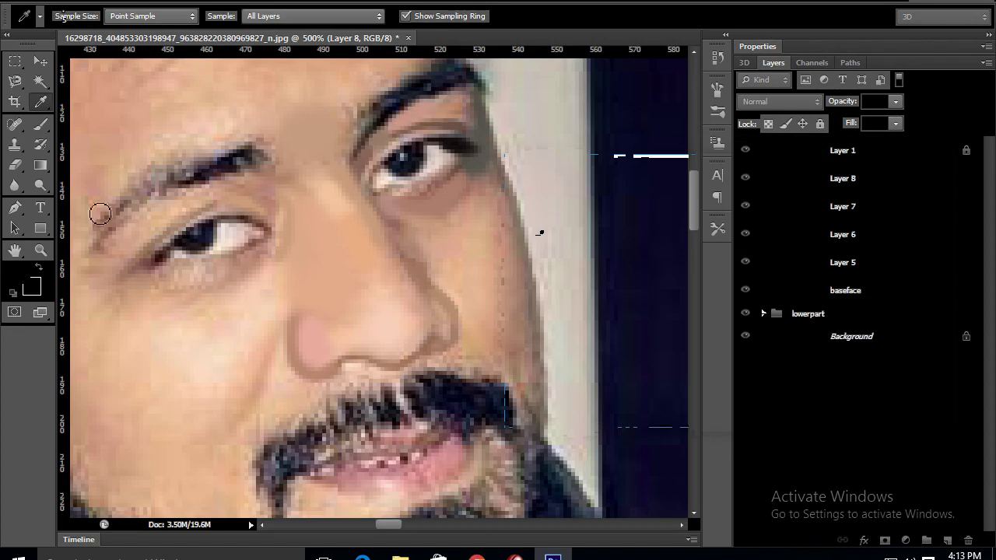
pyautogui.click(31, 288)
pyautogui.press('Return')
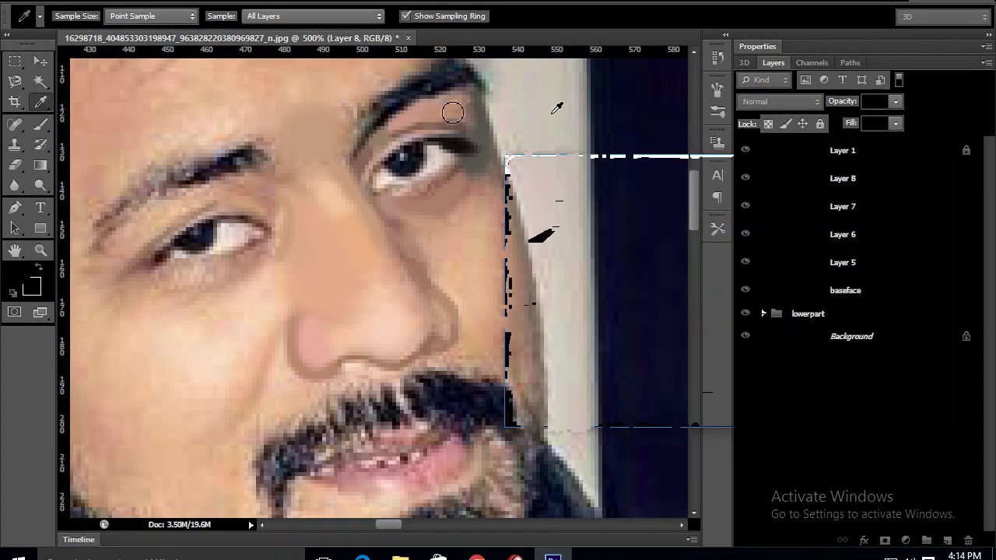
pyautogui.hotkey('ctrl', '0')
pyautogui.press('v')
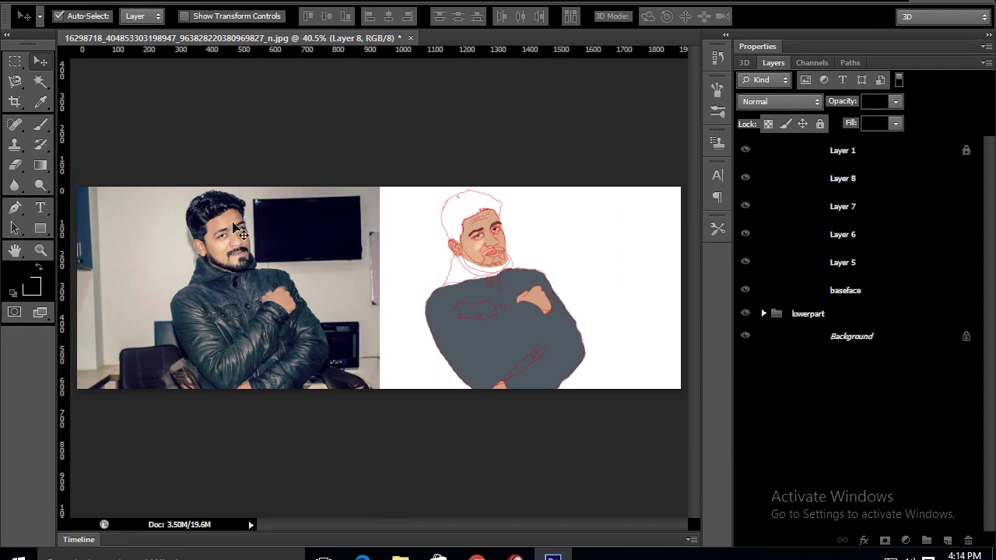
# Centre the painted face, hide the red sketch layer, and zoom in to 300%.
pyautogui.moveTo(237, 229)
pyautogui.mouseDown()
pyautogui.moveTo(502, 249)
pyautogui.moveTo(506, 257)
pyautogui.mouseUp()
pyautogui.hotkey('ctrl', '1')
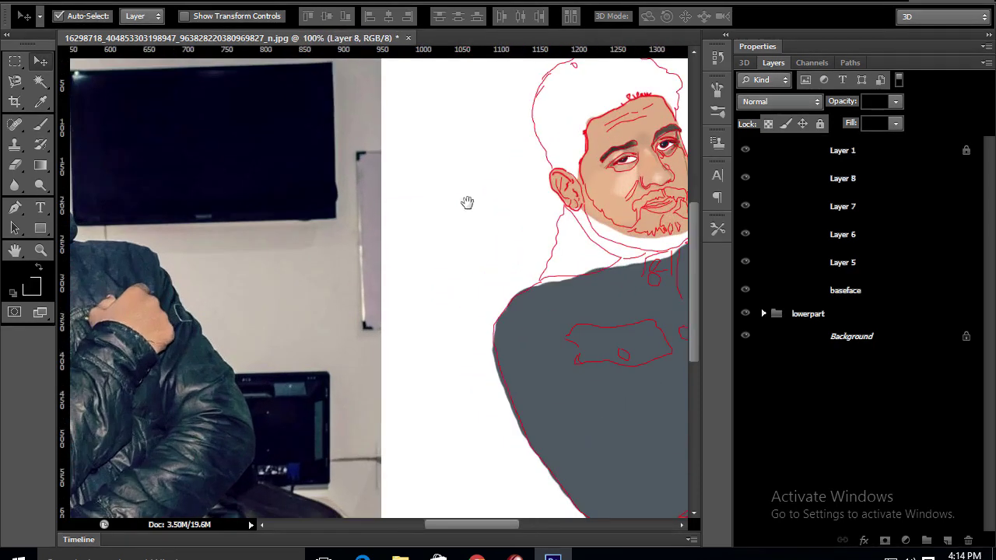
pyautogui.moveTo(466, 202); pyautogui.dragTo(347, 221)
pyautogui.click(745, 151)
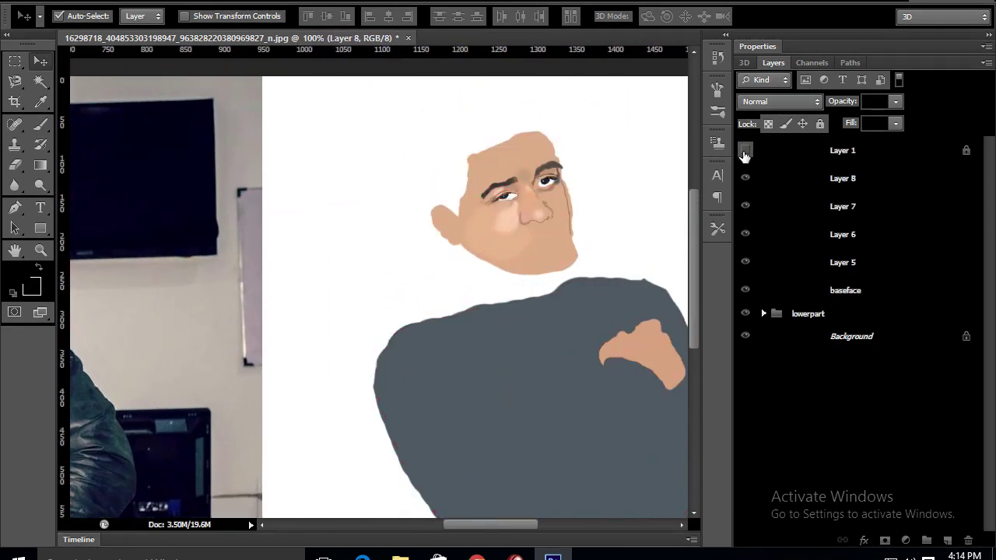
pyautogui.hotkey('ctrl', '+')
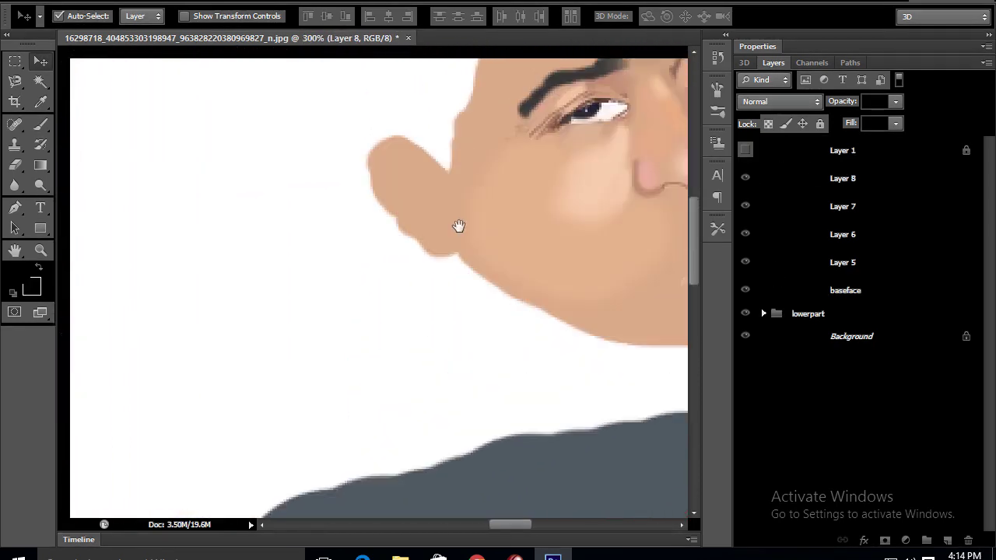
pyautogui.hotkey('ctrl', '+')
pyautogui.hotkey('ctrl', '+')
pyautogui.hotkey('ctrl', '+')
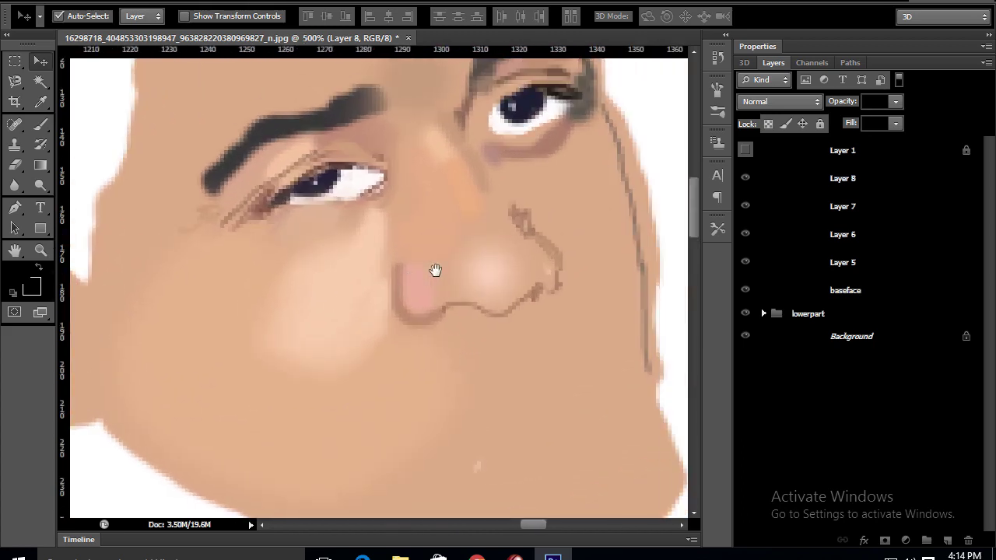
# Sample a skin tone from the painted face as the painting colour.
pyautogui.press('i')
pyautogui.click(31, 288)
pyautogui.click(528, 226)
pyautogui.click(978, 265)
pyautogui.press('b')
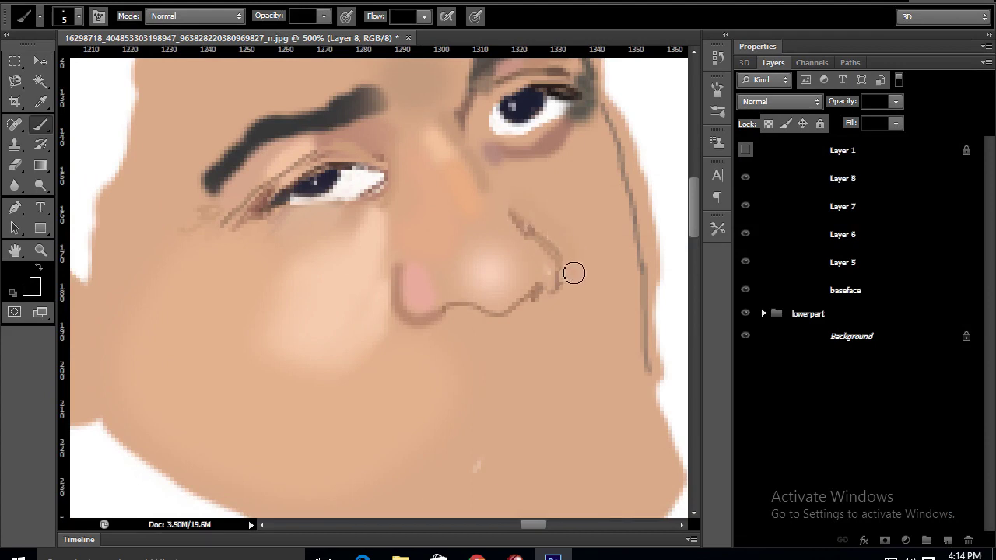
# Paint over the dark nostril patch with skin tone sampled beside the nose, then zoom out.
pyautogui.press('i')
pyautogui.click(32, 287)
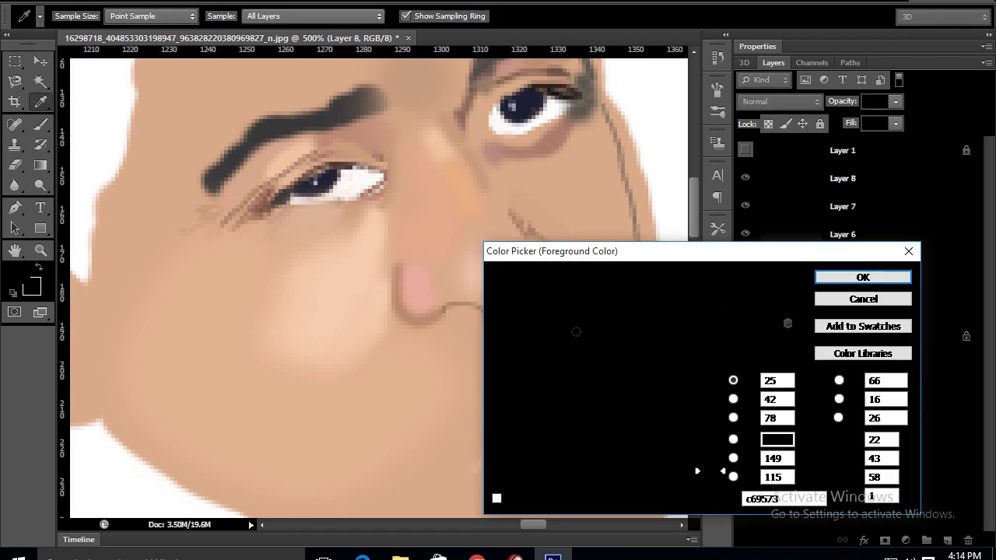
pyautogui.click(862, 277)
pyautogui.press('b')
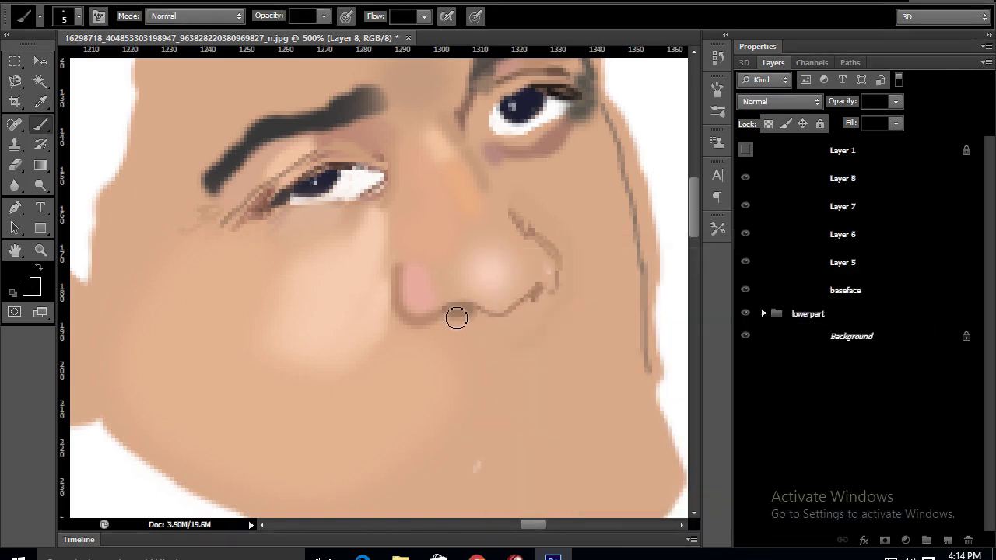
pyautogui.press('[')
pyautogui.press('[')
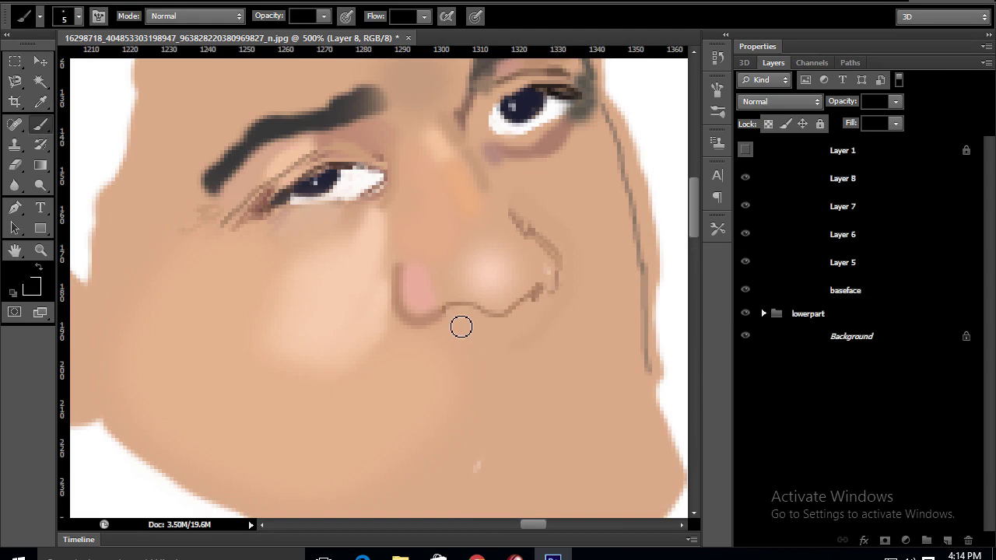
pyautogui.moveTo(451, 320); pyautogui.dragTo(459, 319)
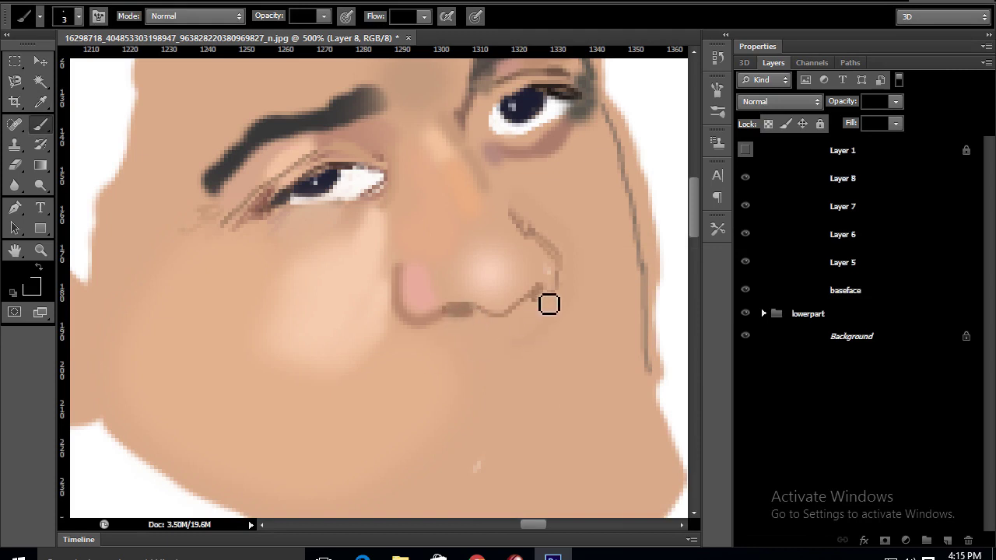
pyautogui.hotkey('ctrl', '-')
pyautogui.hotkey('ctrl', '-')
pyautogui.hotkey('ctrl', '-')
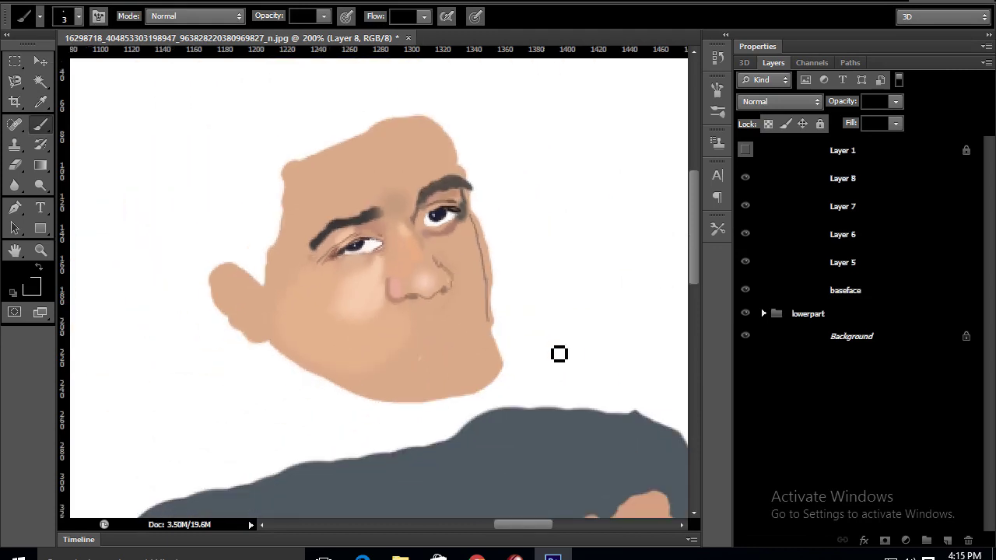
# Zoom in on the reference photo's face and add Layer 9 above Layer 8.
pyautogui.hscroll(-5, 389, 249)
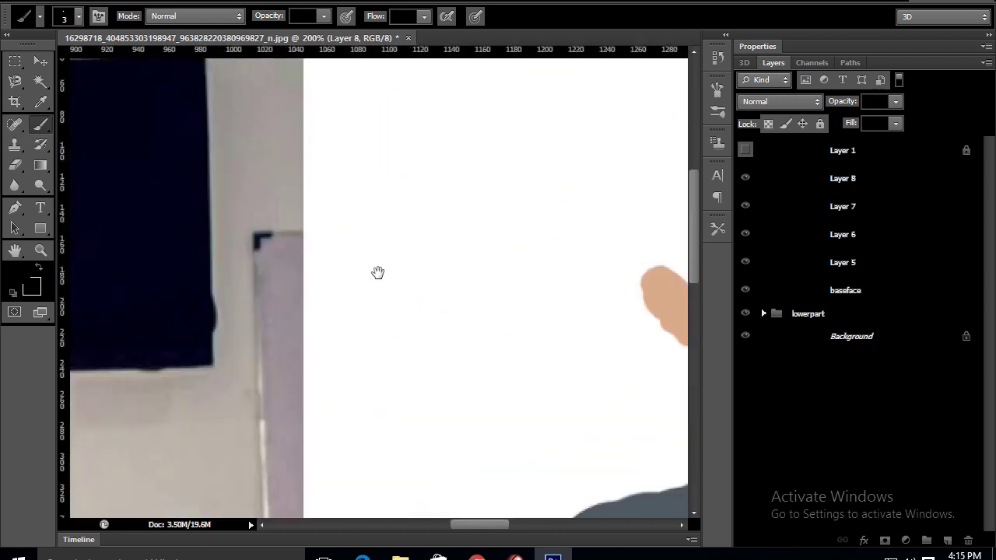
pyautogui.hscroll(-5, 376, 256)
pyautogui.hscroll(-3, 373, 234)
pyautogui.keyDown('ctrl'); pyautogui.click(327, 229); pyautogui.keyUp('ctrl')
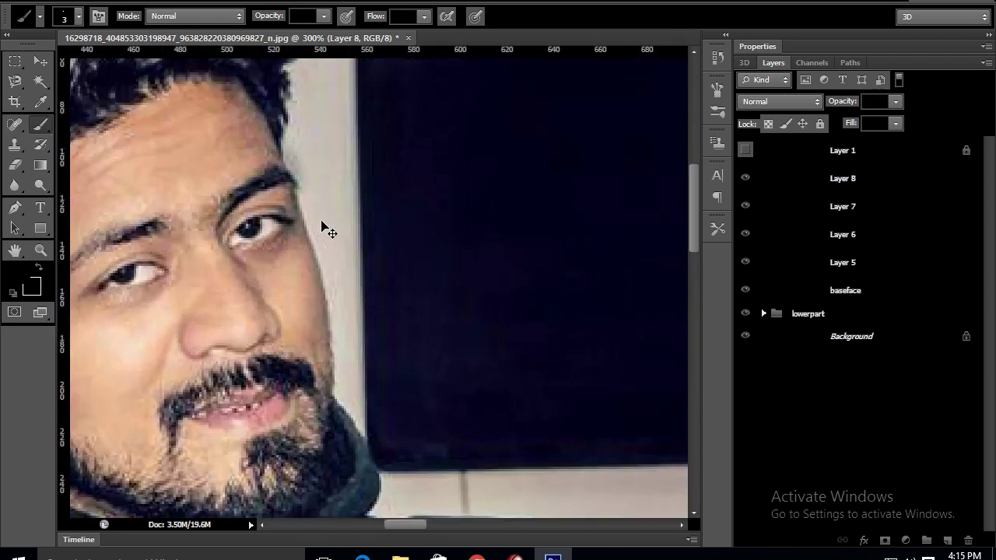
pyautogui.keyDown('ctrl'); pyautogui.click(327, 228); pyautogui.keyUp('ctrl')
pyautogui.click(947, 540)
# Paint a darker skin tone on the cheek under the eye.
pyautogui.moveTo(310, 393); pyautogui.dragTo(393, 394)
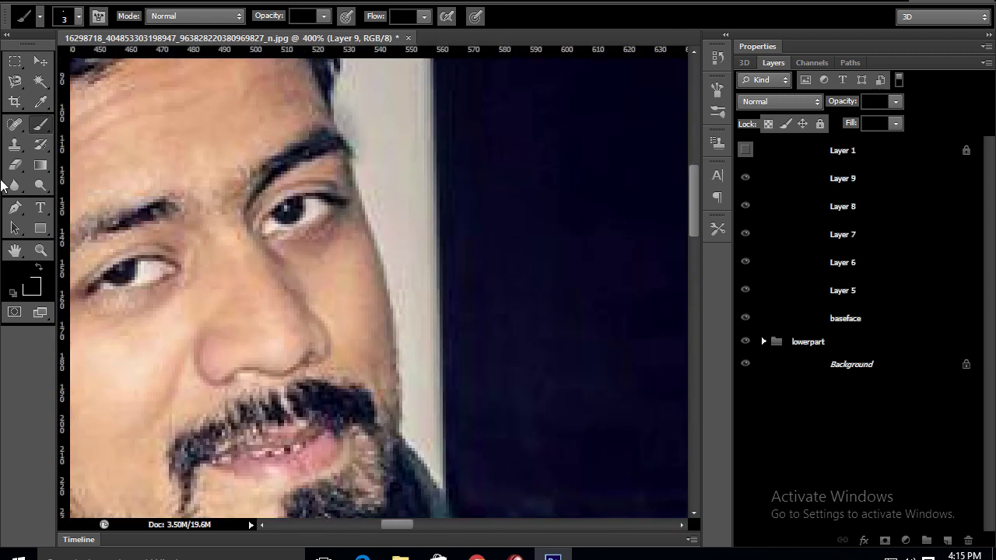
pyautogui.click(31, 288)
pyautogui.press('[')
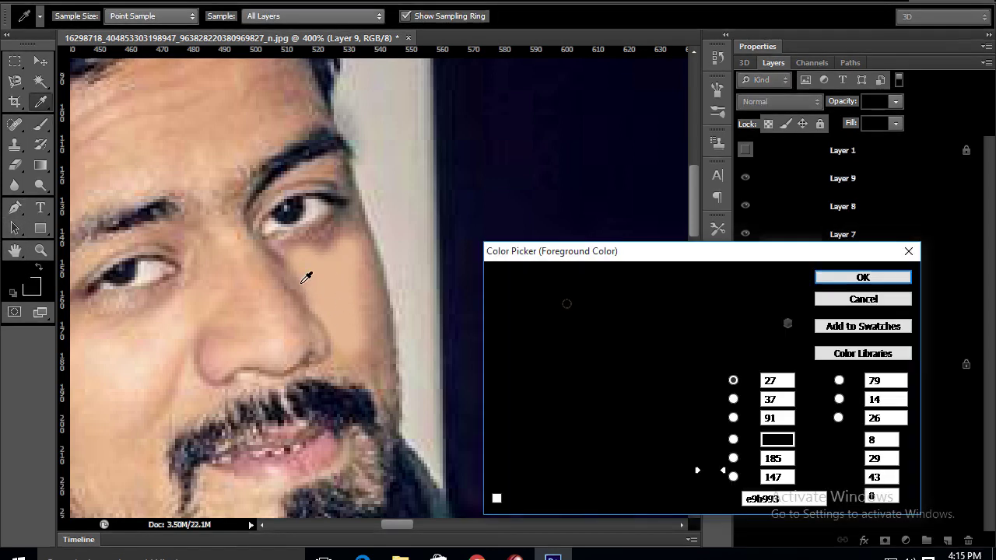
pyautogui.press(']')
pyautogui.moveTo(358, 239)
pyautogui.mouseDown()
pyautogui.moveTo(389, 272)
pyautogui.moveTo(400, 381)
pyautogui.mouseUp()
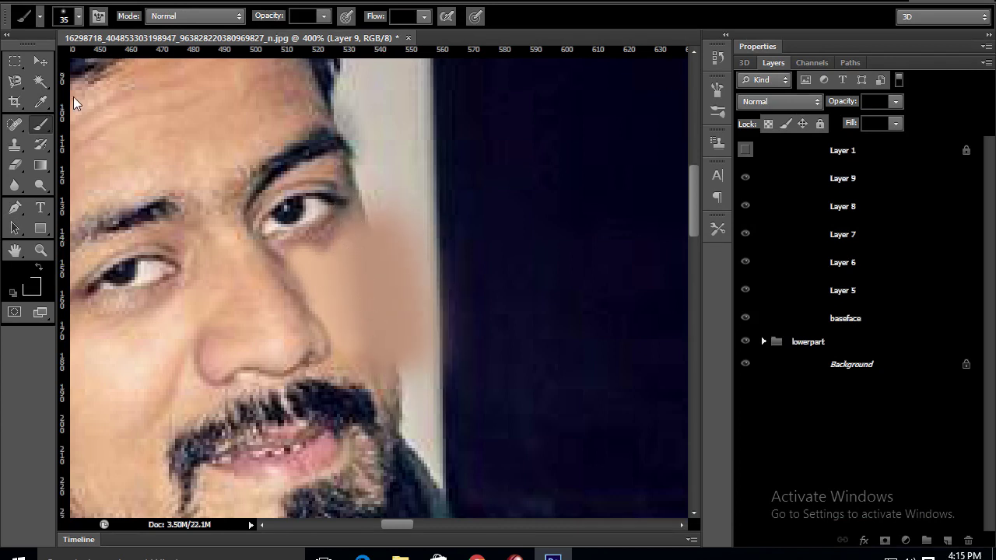
# Erase the skin paint spilling past the cheek's edge down to the jaw.
pyautogui.press('e')
pyautogui.press(']')
pyautogui.moveTo(363, 190)
pyautogui.mouseDown()
pyautogui.moveTo(415, 273)
pyautogui.moveTo(409, 373)
pyautogui.mouseUp()
pyautogui.moveTo(388, 217)
pyautogui.mouseDown()
pyautogui.moveTo(406, 334)
pyautogui.moveTo(70, 111)
pyautogui.mouseUp()
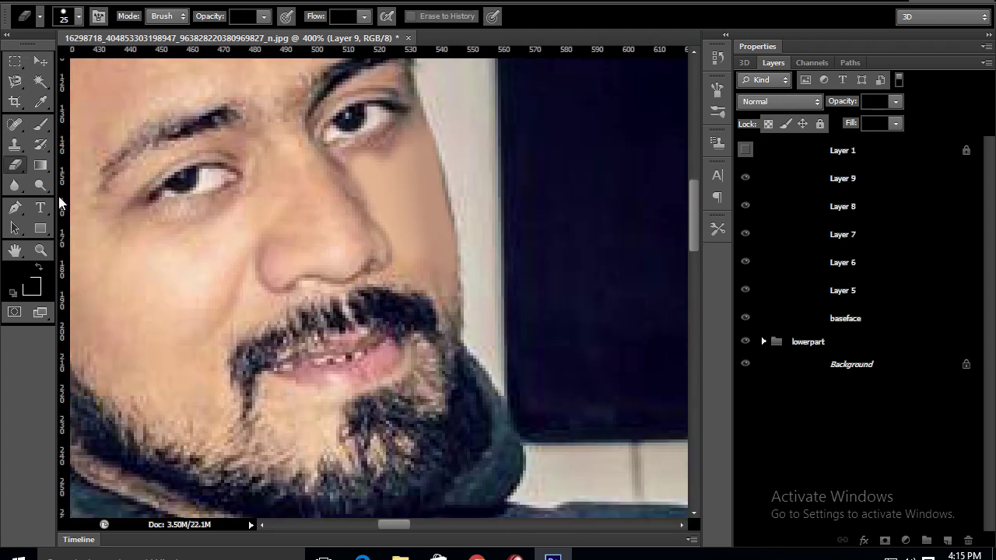
pyautogui.moveTo(371, 255)
pyautogui.mouseDown()
pyautogui.moveTo(322, 224)
pyautogui.moveTo(228, 249)
pyautogui.moveTo(262, 233)
pyautogui.mouseUp()
# Sample a colour from the nose area as the painting colour.
pyautogui.scroll(2, 228, 256)
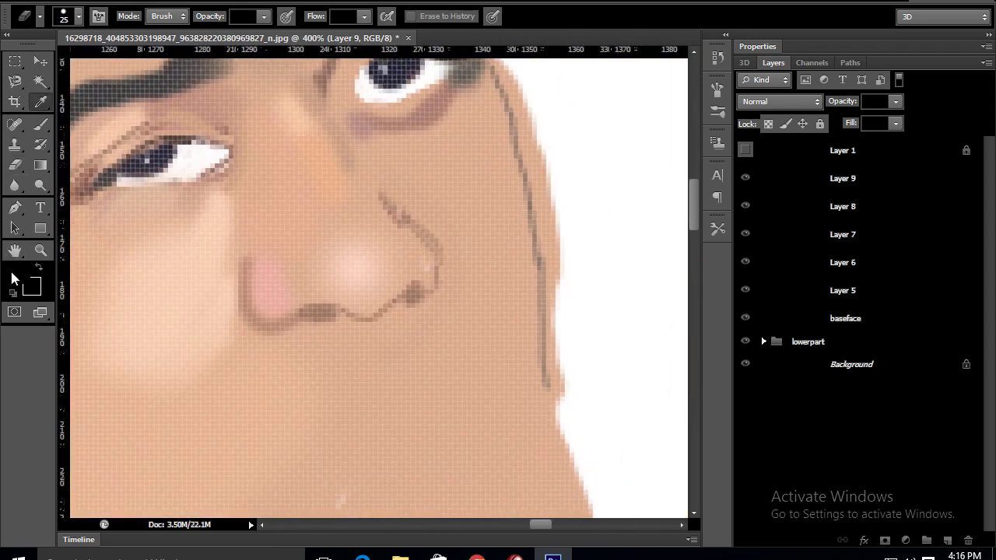
pyautogui.click(31, 288)
pyautogui.click(362, 315)
pyautogui.click(369, 306)
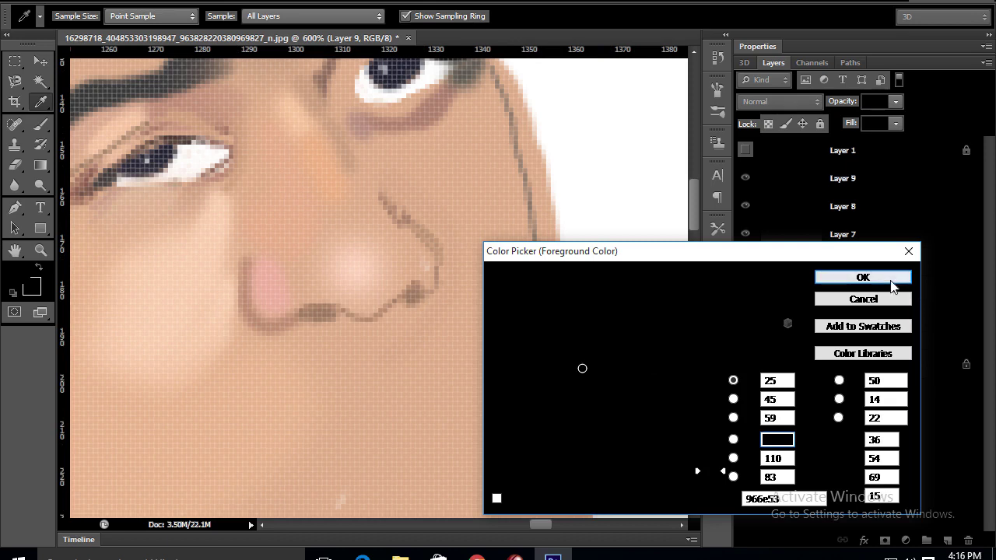
pyautogui.press('Return')
# With a 1 px brush, fill the nostril outline gap and draw a line down the nose's right side.
pyautogui.scroll(1, 368, 303)
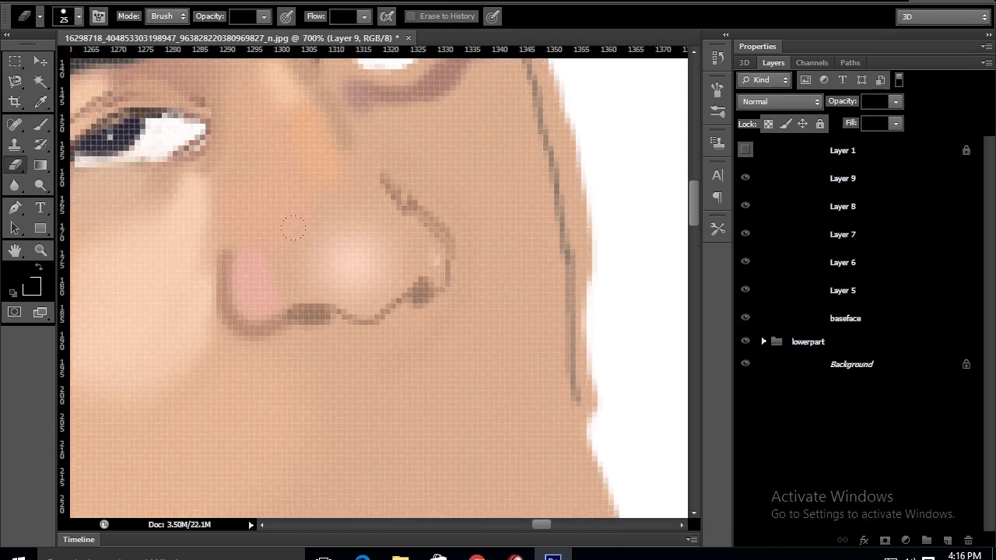
pyautogui.click(46, 129)
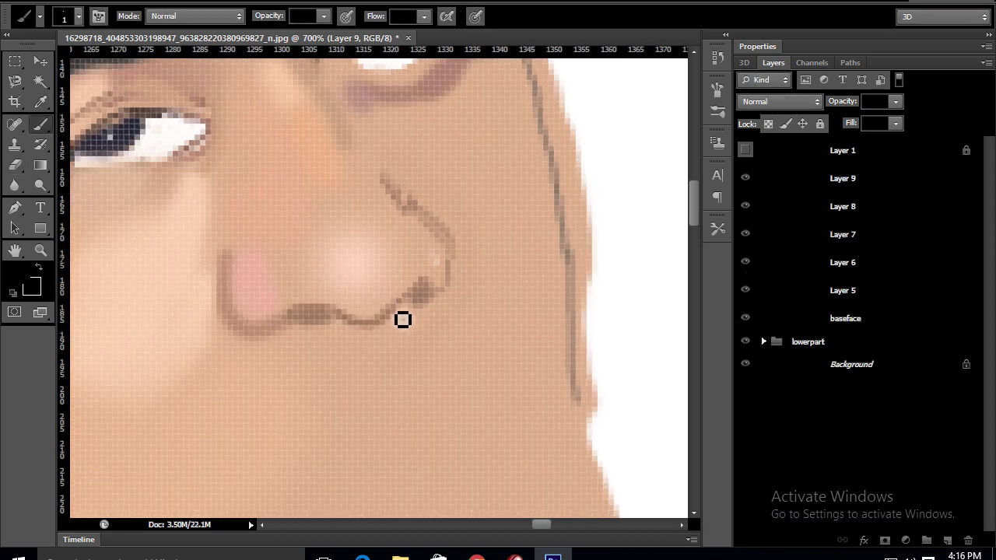
pyautogui.press('[')
pyautogui.moveTo(365, 333); pyautogui.dragTo(349, 324)
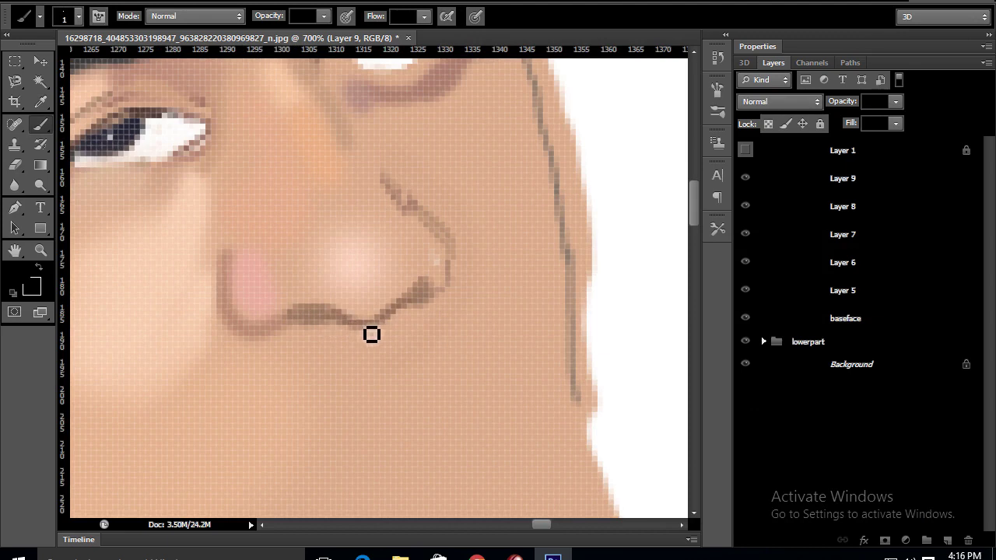
pyautogui.moveTo(370, 157); pyautogui.dragTo(442, 233)
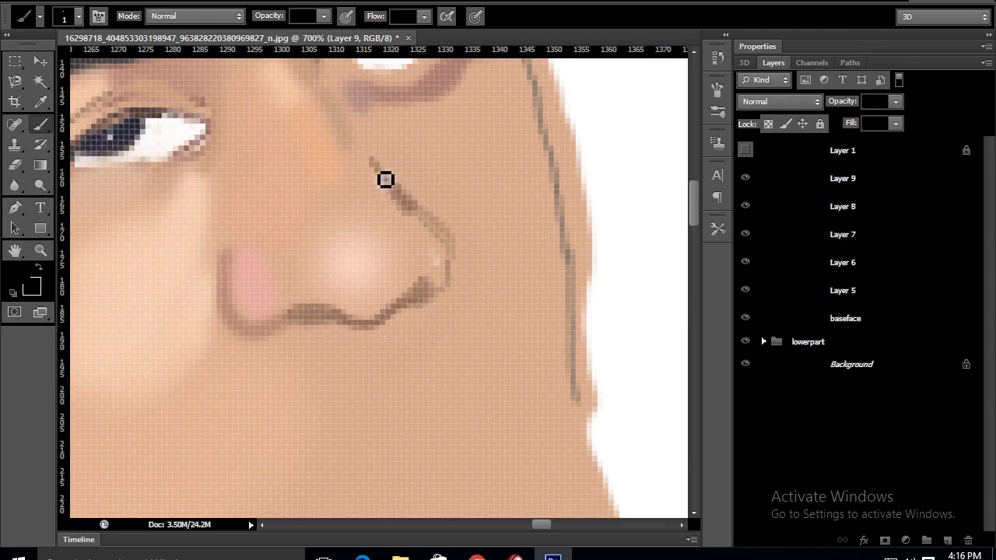
# Resample two nearby skin shades and extend the nose-side contour line further down.
pyautogui.click(31, 286)
pyautogui.click(447, 227)
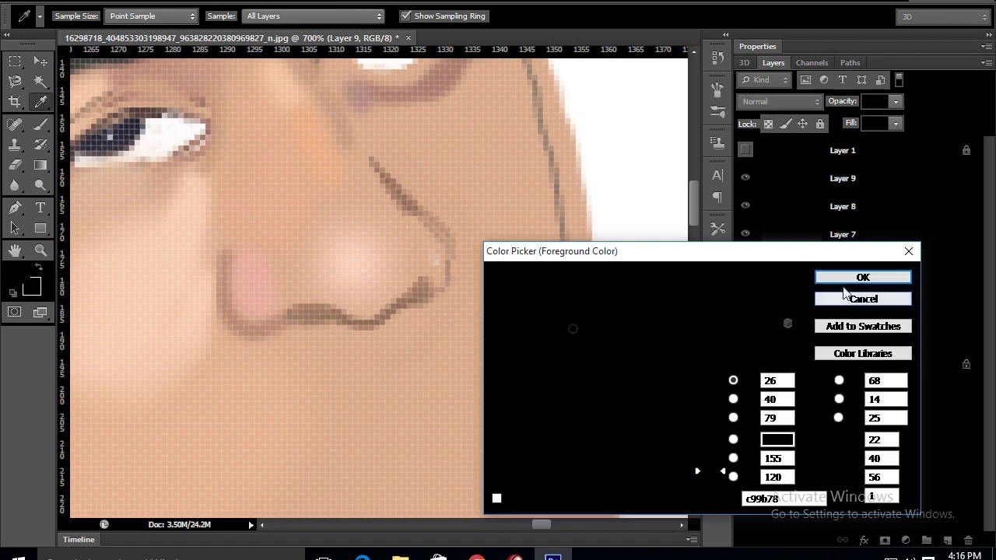
pyautogui.press('Return')
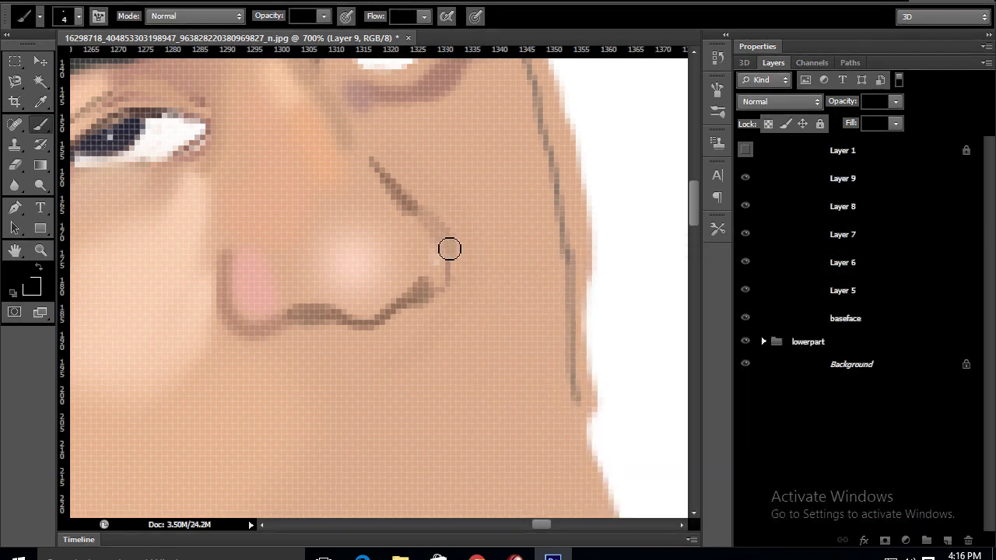
pyautogui.click(32, 287)
pyautogui.click(573, 354)
pyautogui.press('Return')
pyautogui.moveTo(436, 225); pyautogui.dragTo(450, 260)
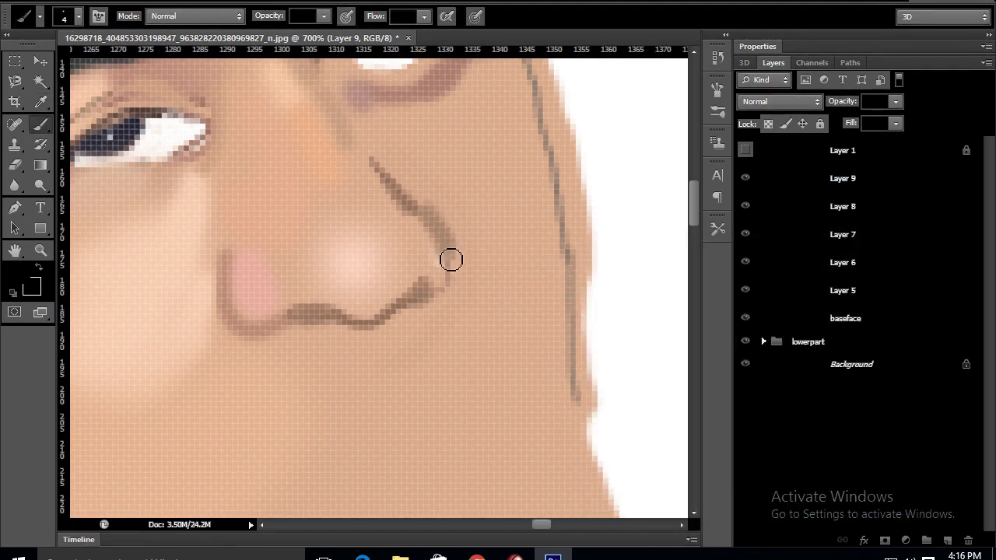
pyautogui.click(14, 164)
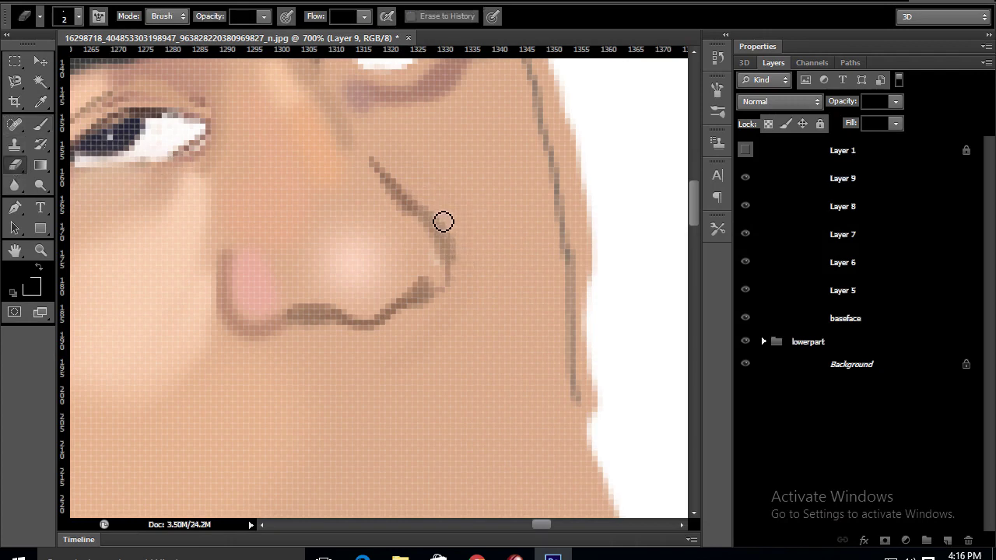
pyautogui.scroll(-2, 599, 262)
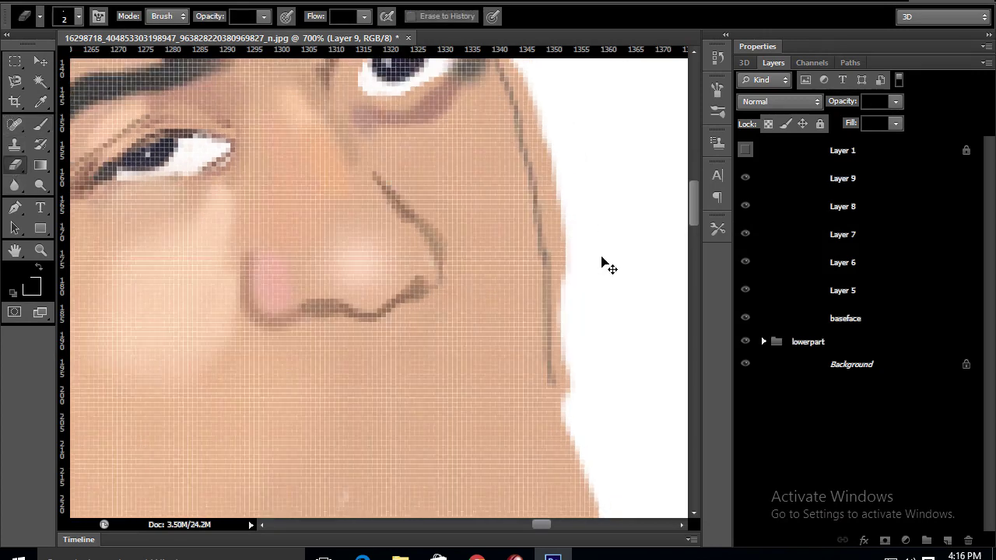
pyautogui.scroll(-3, 493, 252)
# Bring the reference ear into view, add Layer 10, and sample a first skin colour.
pyautogui.moveTo(405, 280); pyautogui.dragTo(322, 277)
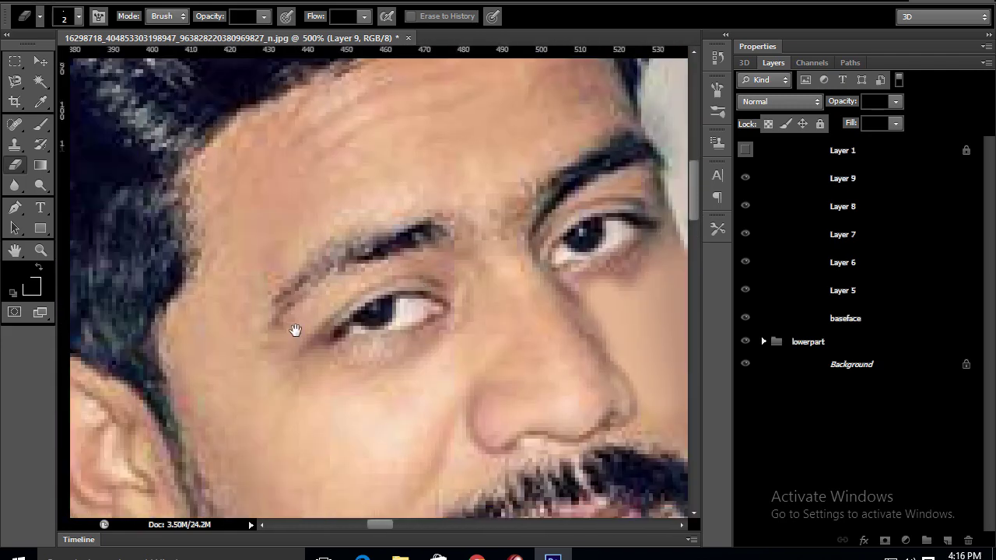
pyautogui.moveTo(295, 331); pyautogui.dragTo(345, 285)
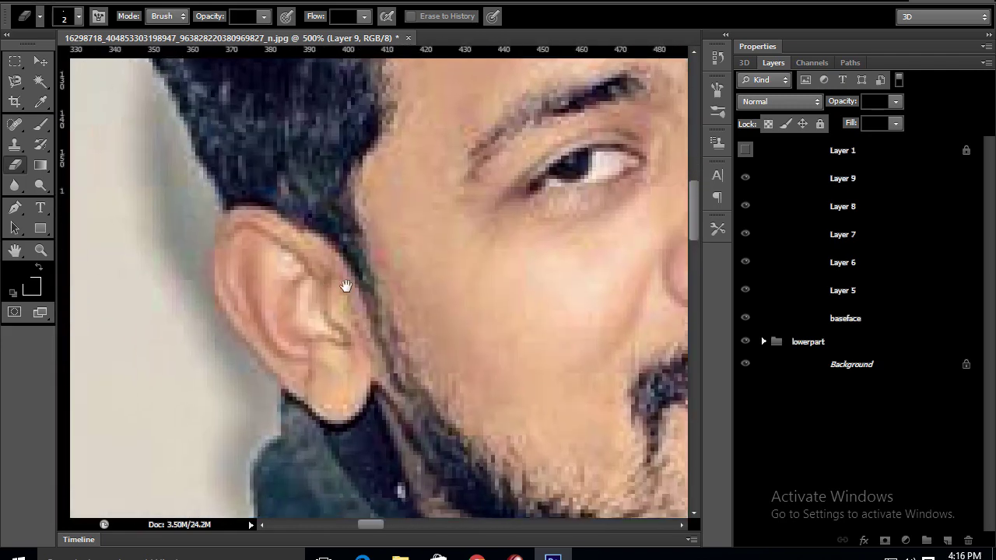
pyautogui.scroll(2, 350, 292)
pyautogui.scroll(2, 393, 288)
pyautogui.click(947, 540)
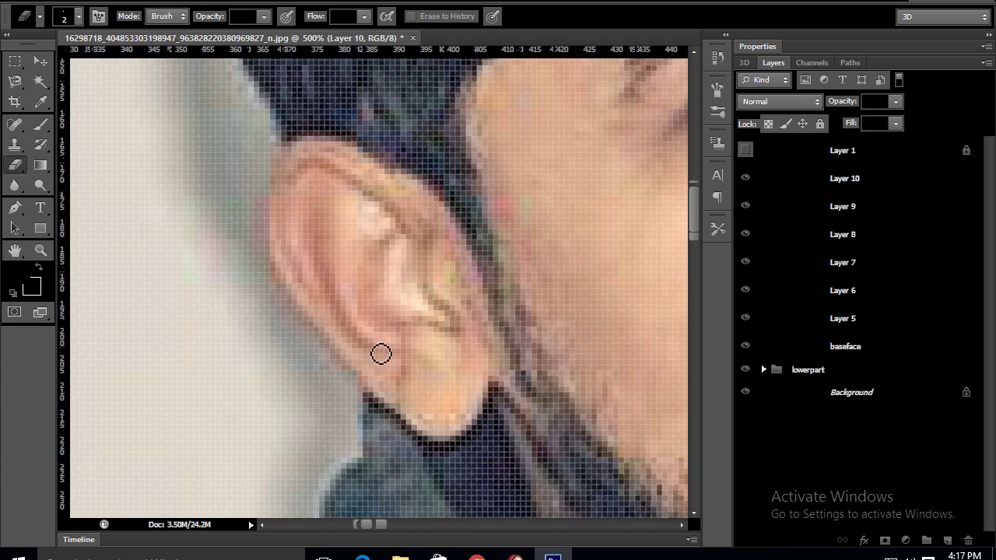
pyautogui.click(23, 282)
pyautogui.click(389, 249)
pyautogui.press('Return')
# Resample the ear's light skin tone and set the Brush to size 4.
pyautogui.press('e')
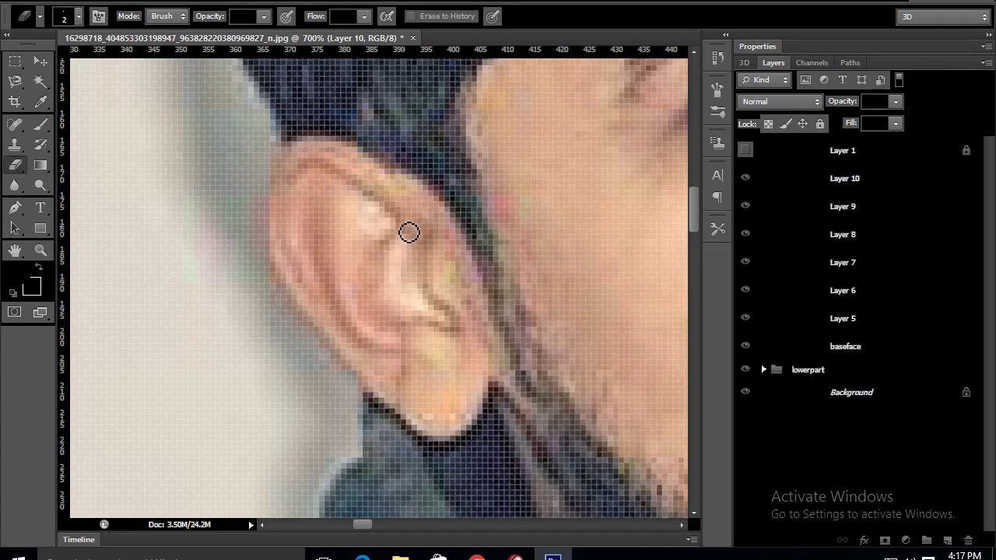
pyautogui.press('b')
pyautogui.press(']')
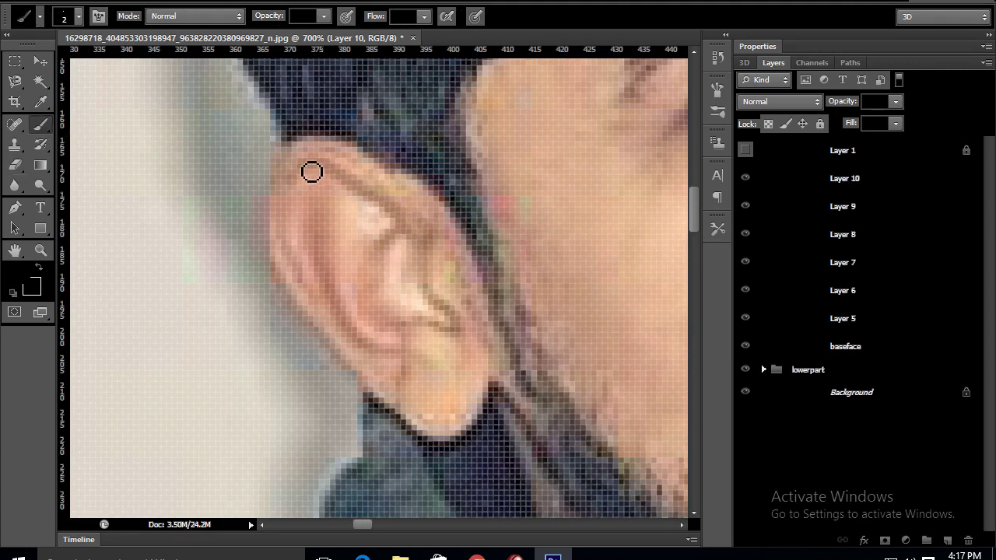
pyautogui.press('[')
pyautogui.press('i')
pyautogui.click(431, 339)
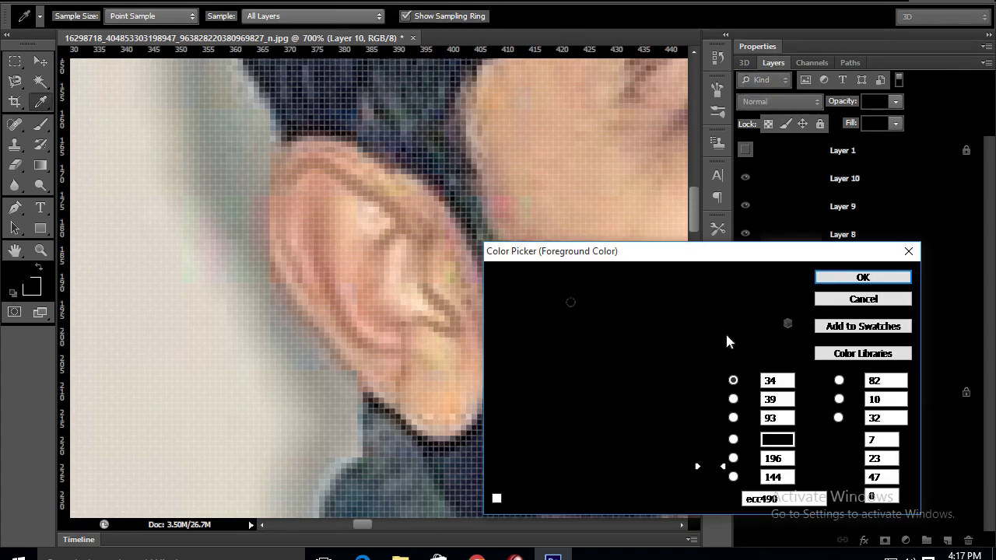
pyautogui.press('Return')
pyautogui.press('b')
pyautogui.press(']')
pyautogui.press(']')
pyautogui.press(']')
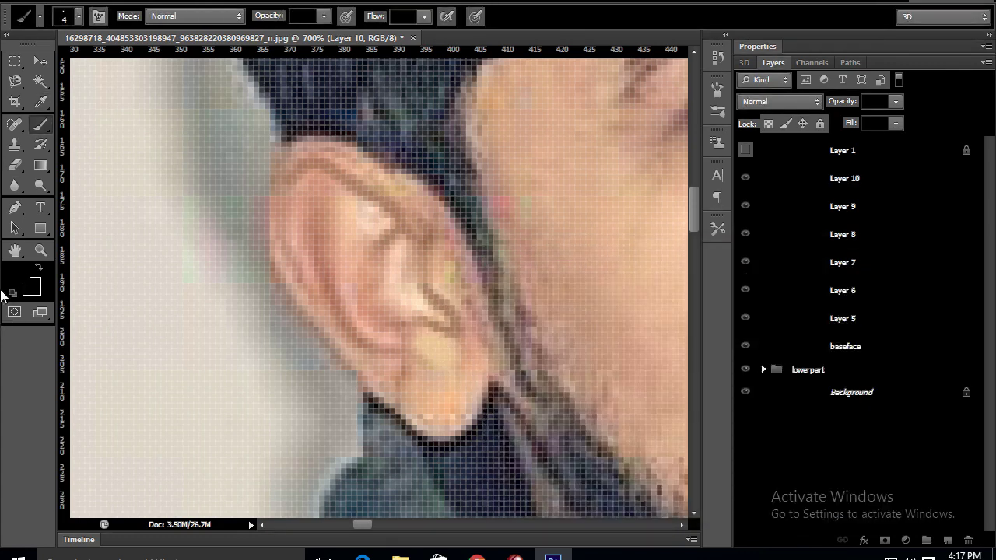
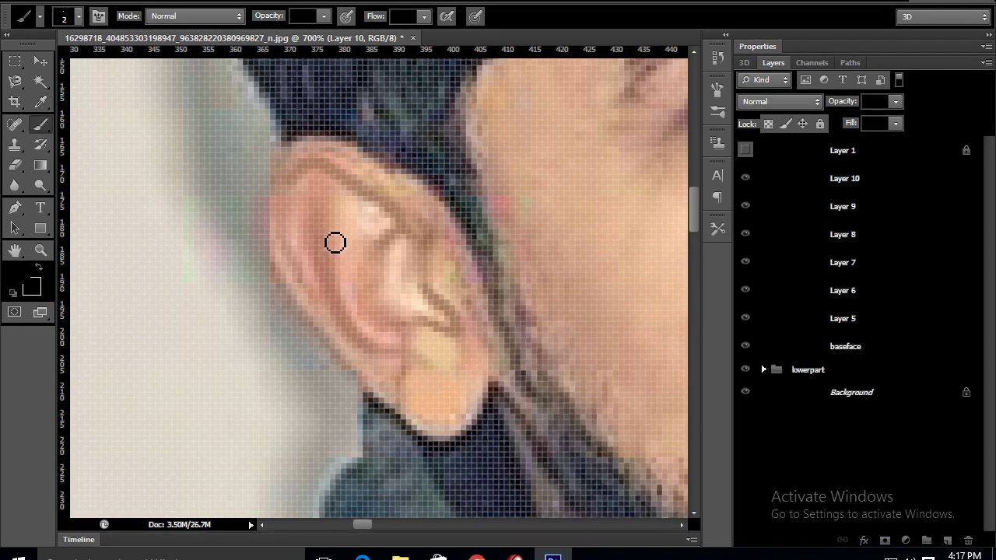
# Paint darker shading inside the inner ear with a slightly larger brush.
pyautogui.moveTo(321, 227); pyautogui.dragTo(338, 318)
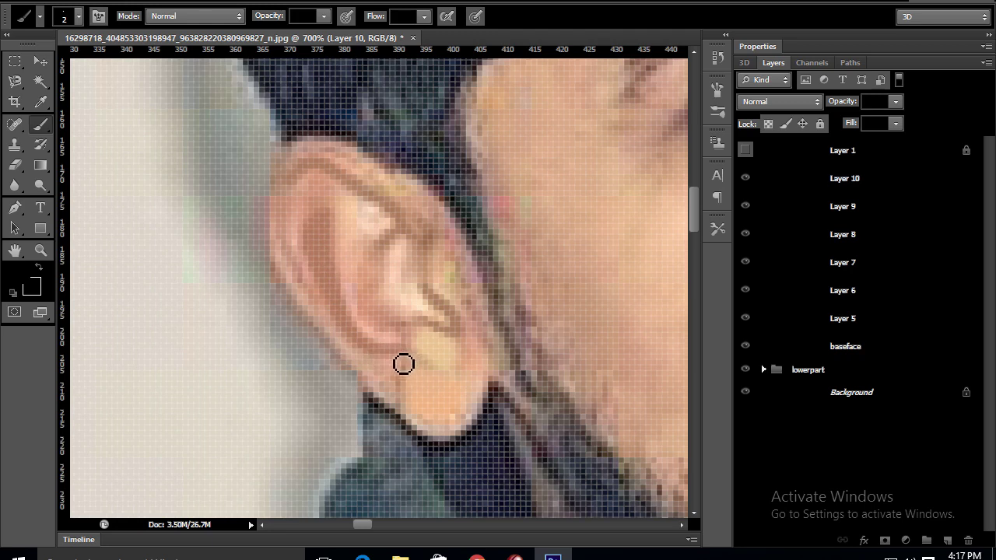
pyautogui.click(31, 286)
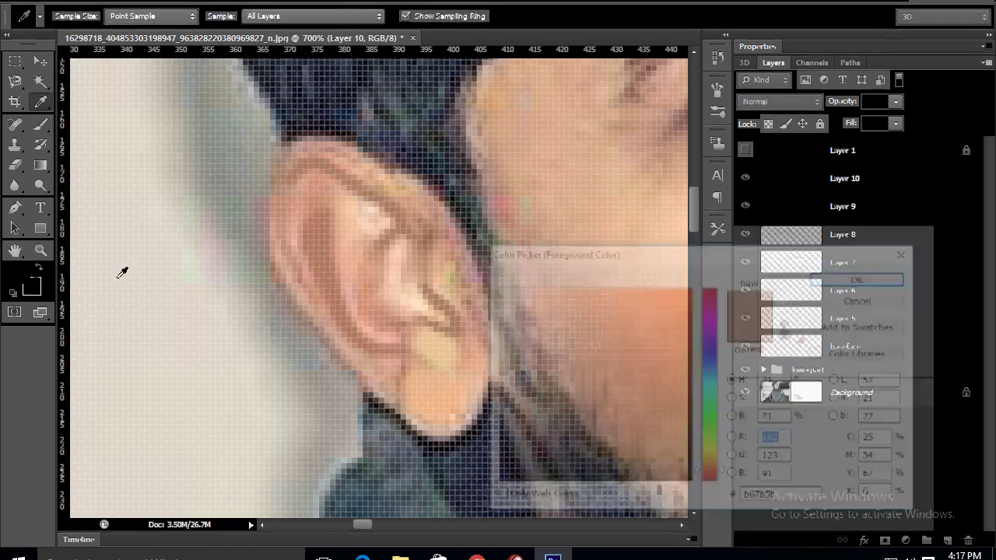
pyautogui.click(830, 276)
pyautogui.press(']')
pyautogui.moveTo(374, 271); pyautogui.dragTo(370, 277)
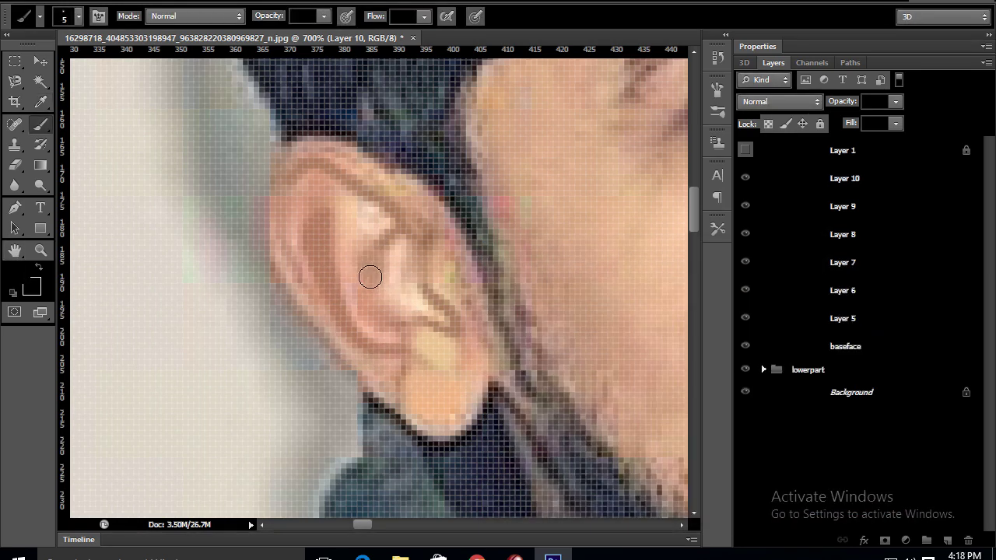
# Sample ear tones from the photo and shrink the brush for detail work.
pyautogui.click(31, 286)
pyautogui.click(358, 288)
pyautogui.click(856, 278)
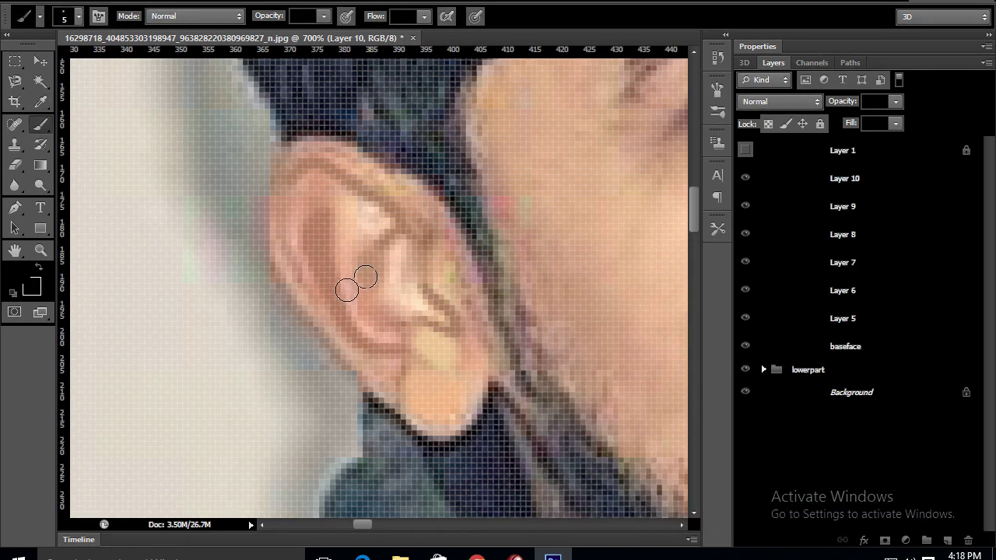
pyautogui.click(31, 286)
pyautogui.click(395, 334)
pyautogui.click(855, 278)
pyautogui.press('[')
# Sample further ear tones and dab them onto the cartoon ear.
pyautogui.click(28, 282)
pyautogui.click(429, 280)
pyautogui.click(856, 277)
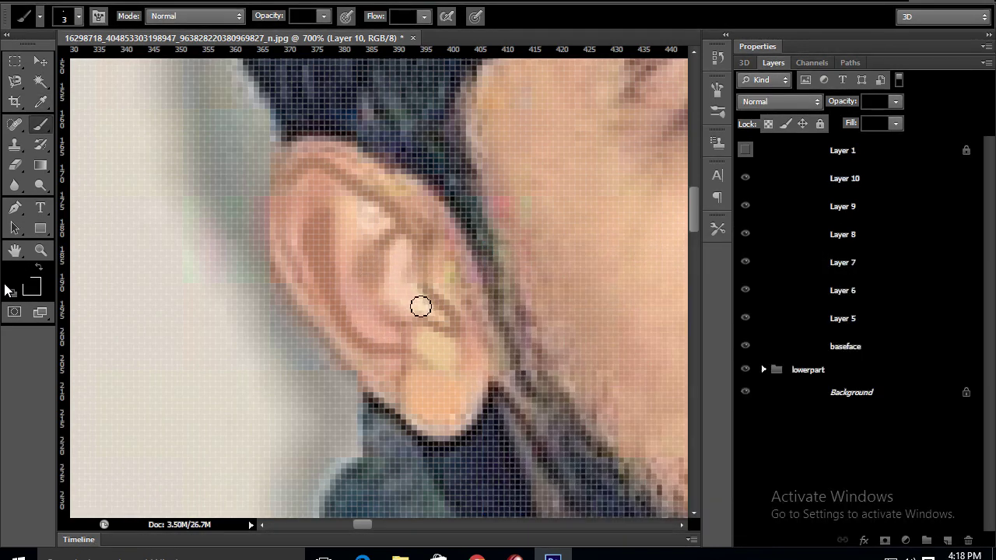
pyautogui.click(31, 286)
pyautogui.click(444, 311)
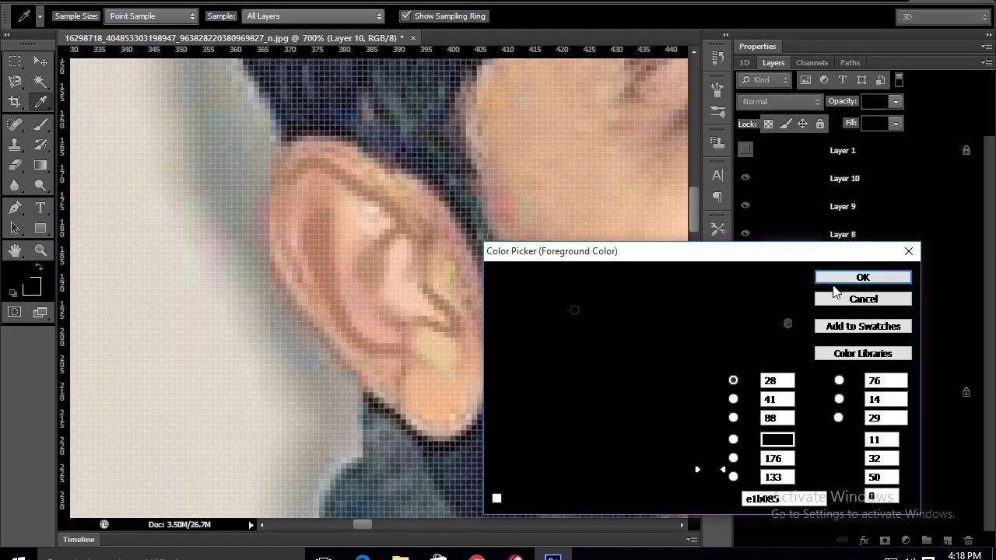
pyautogui.click(855, 278)
pyautogui.click(451, 260)
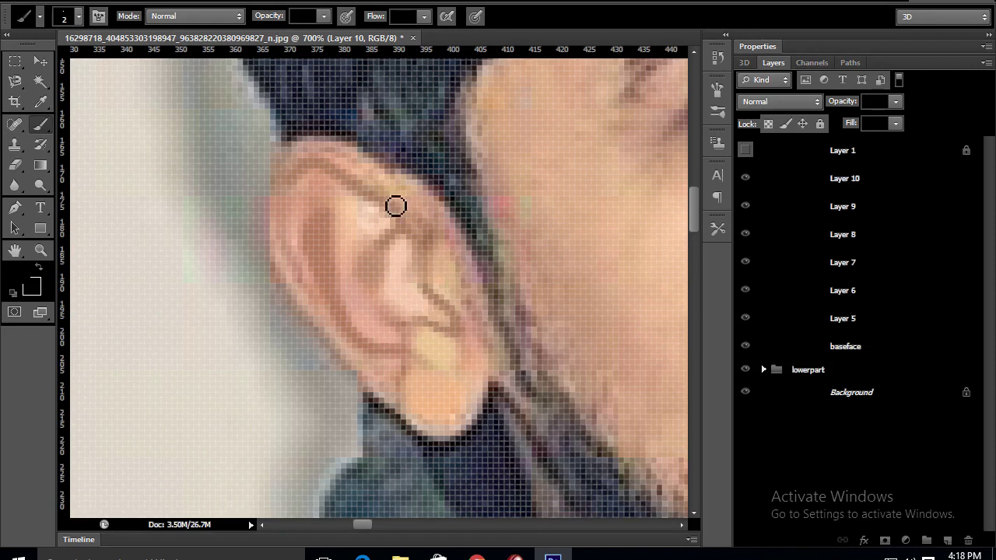
# Paint a sampled skin tone over the ear's top outline and left edge.
pyautogui.click(31, 282)
pyautogui.click(304, 163)
pyautogui.click(856, 278)
pyautogui.press(']')
pyautogui.press(']')
pyautogui.press(']')
pyautogui.moveTo(311, 144); pyautogui.dragTo(353, 147)
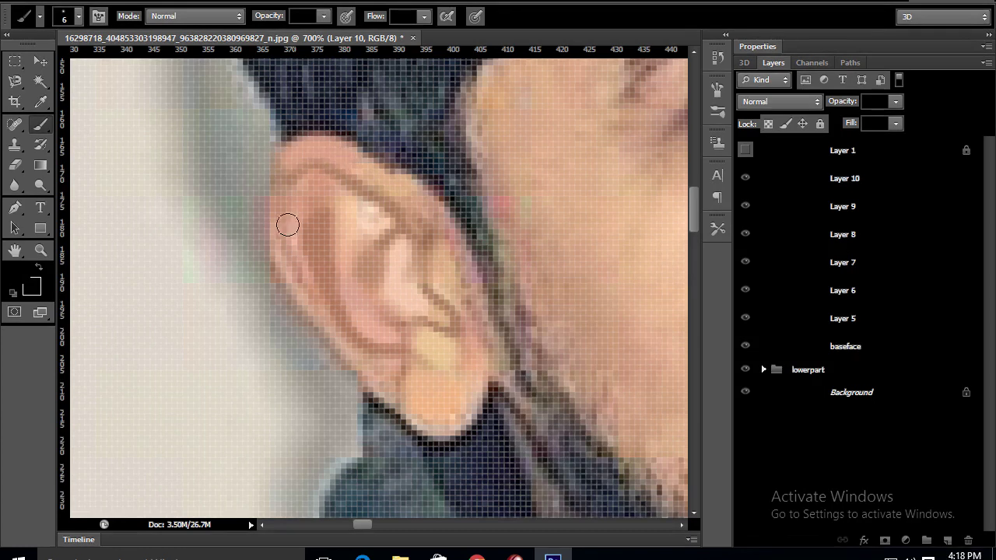
pyautogui.moveTo(287, 245); pyautogui.dragTo(301, 303)
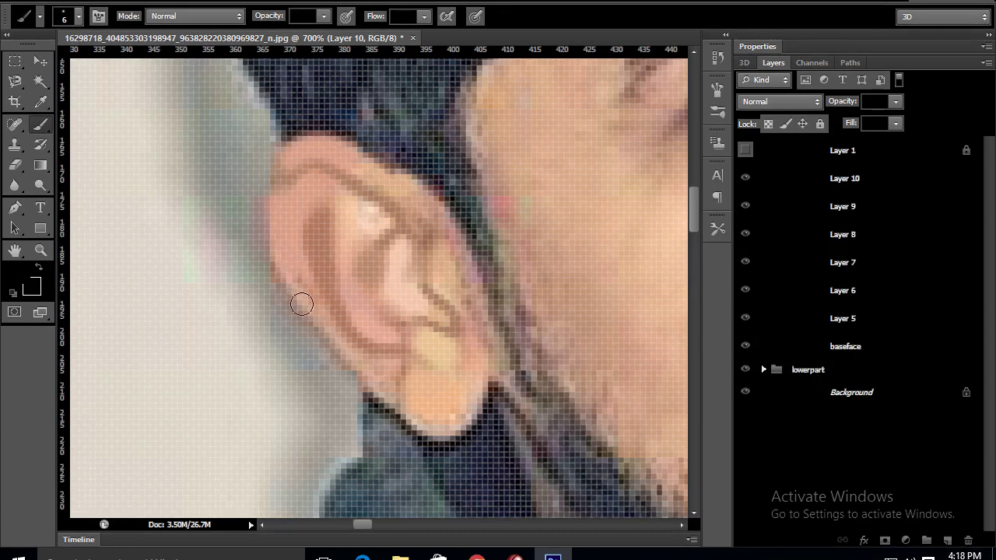
# Sample a new ear colour from the photo as the painting colour.
pyautogui.click(35, 286)
pyautogui.click(304, 273)
pyautogui.click(829, 275)
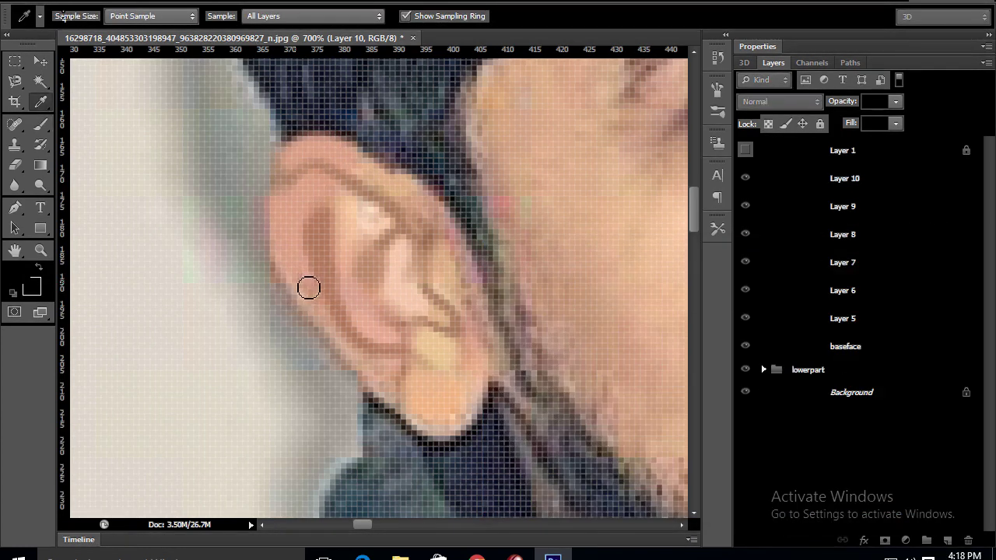
pyautogui.press('b')
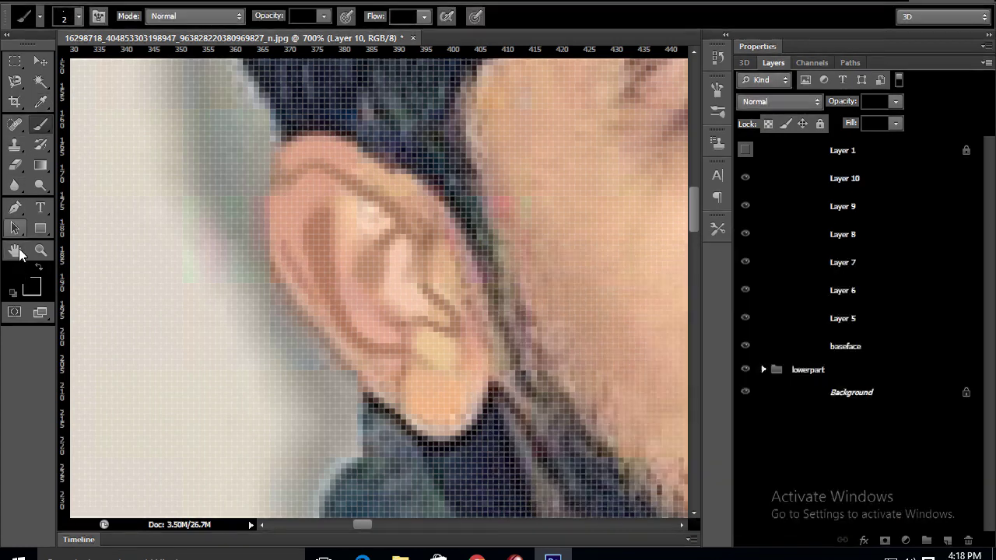
pyautogui.click(31, 286)
pyautogui.click(829, 282)
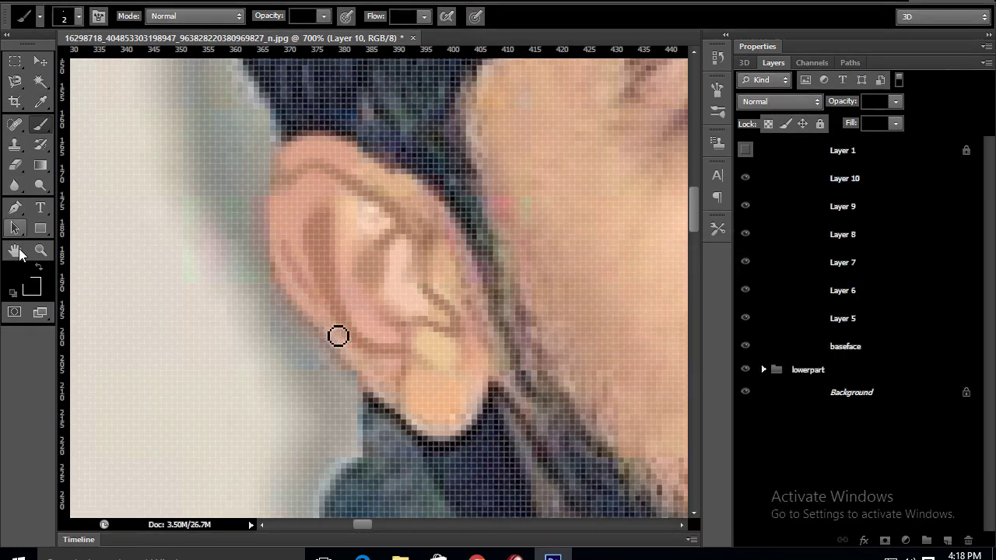
pyautogui.click(31, 286)
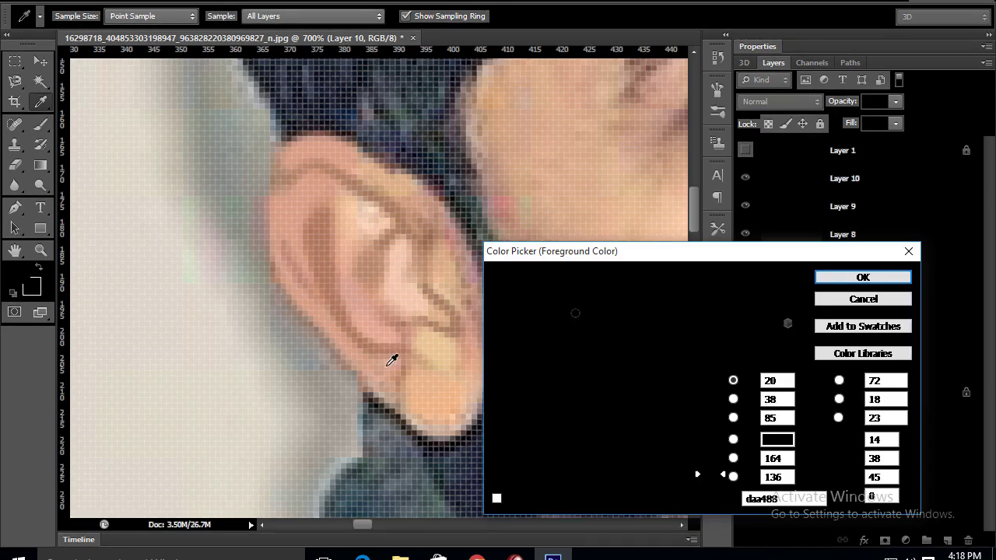
pyautogui.click(835, 280)
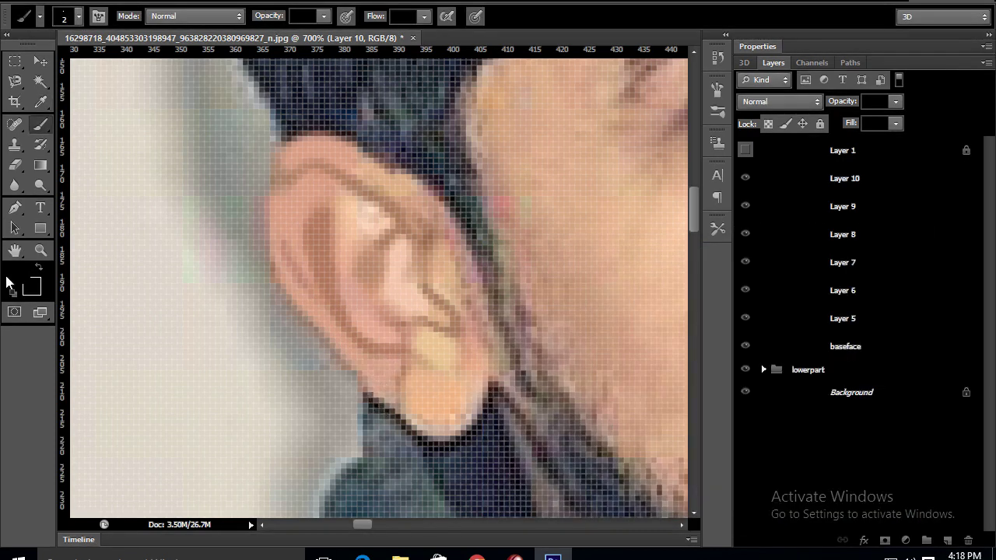
pyautogui.click(28, 286)
pyautogui.click(457, 416)
pyautogui.press('Return')
# Toggle Background visibility to compare the painted ear, picking another painting colour.
pyautogui.click(745, 392)
pyautogui.click(745, 392)
pyautogui.click(745, 393)
pyautogui.click(745, 393)
pyautogui.click(746, 394)
pyautogui.click(745, 394)
pyautogui.click(25, 284)
pyautogui.click(863, 281)
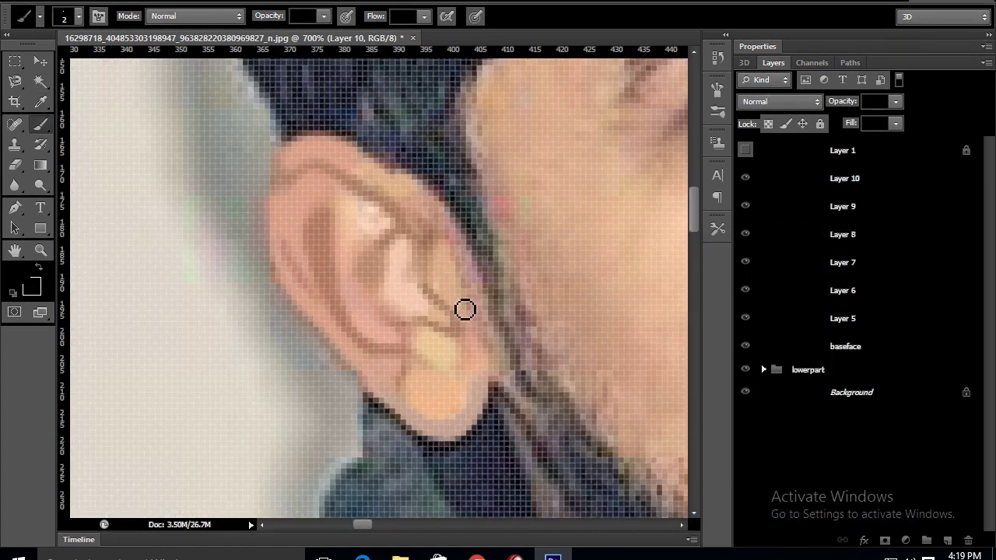
pyautogui.click(745, 392)
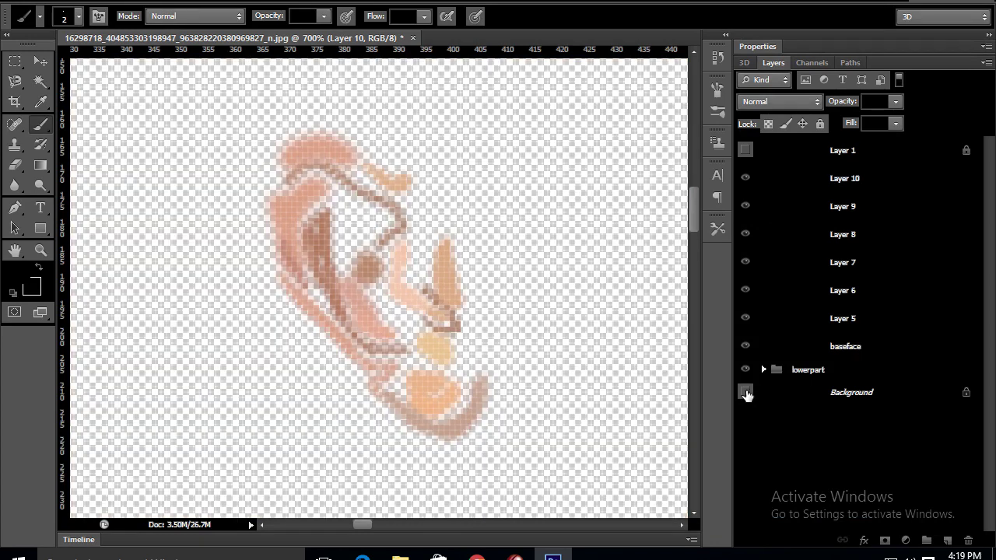
pyautogui.click(745, 394)
# Recheck the ear with the photo hidden, then fit the whole image on screen.
pyautogui.click(29, 290)
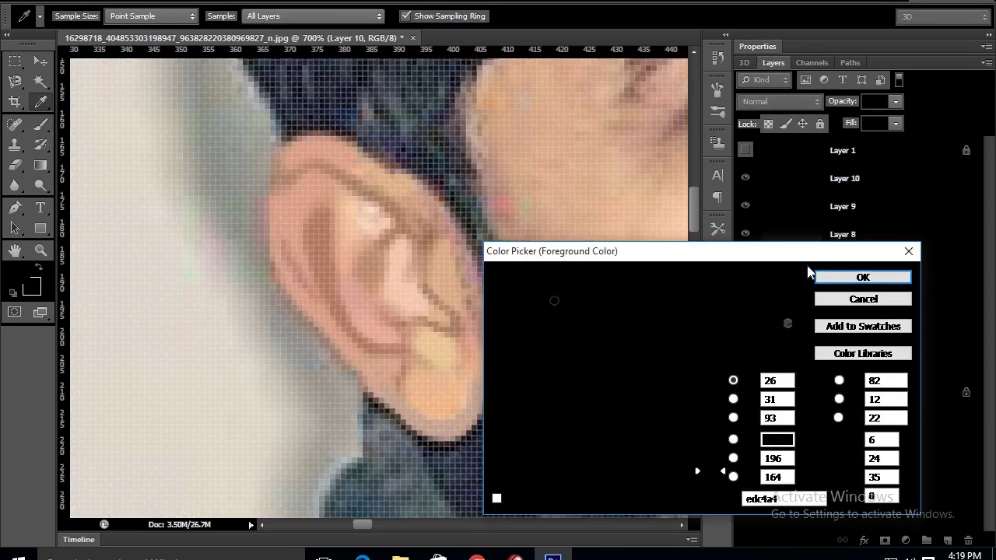
pyautogui.click(855, 277)
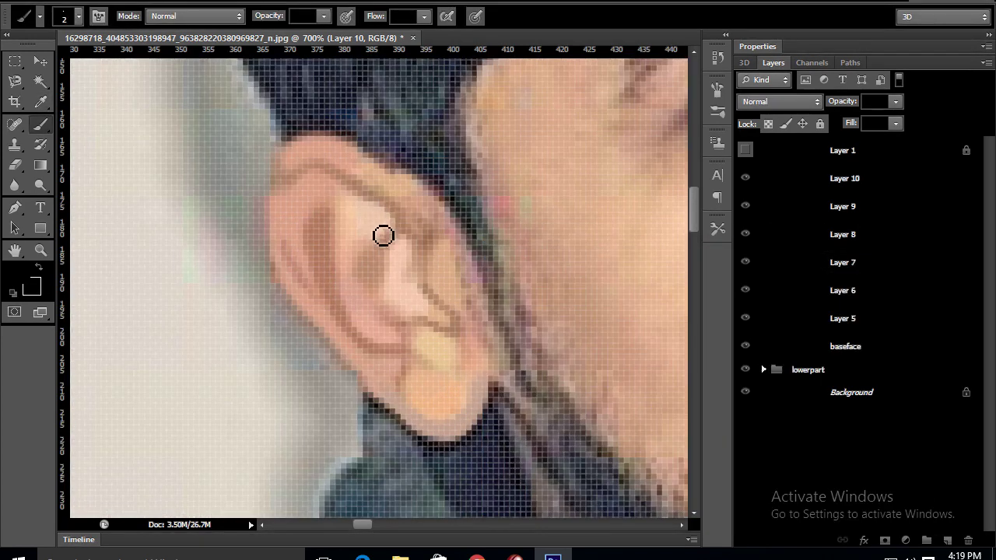
pyautogui.click(745, 393)
pyautogui.click(745, 393)
pyautogui.click(30, 289)
pyautogui.press('Return')
pyautogui.press('v')
pyautogui.hotkey('ctrl', '0')
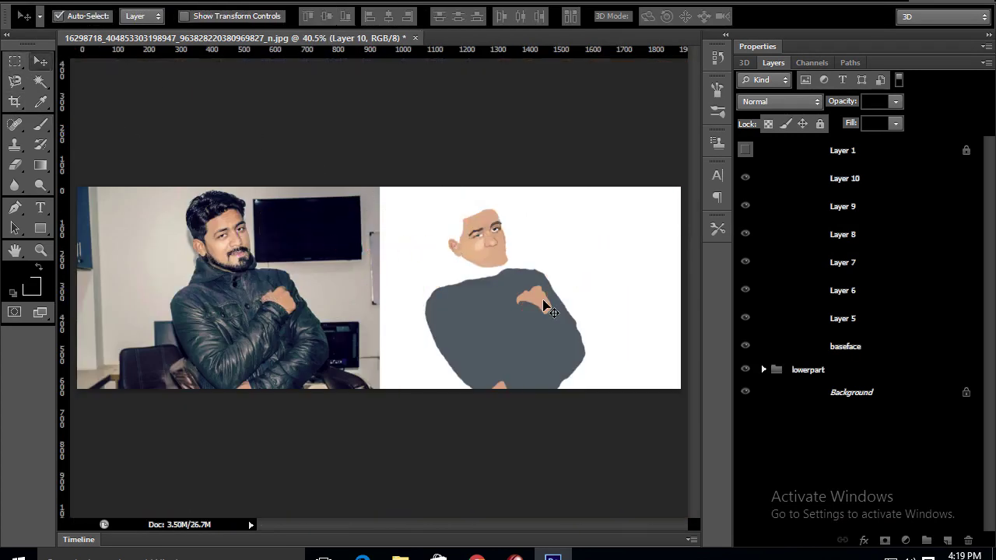
# Zoom in on the cartoon face and lower the brush opacity.
pyautogui.hotkey('ctrl', '+')
pyautogui.hotkey('ctrl', '+')
pyautogui.hotkey('ctrl', '+')
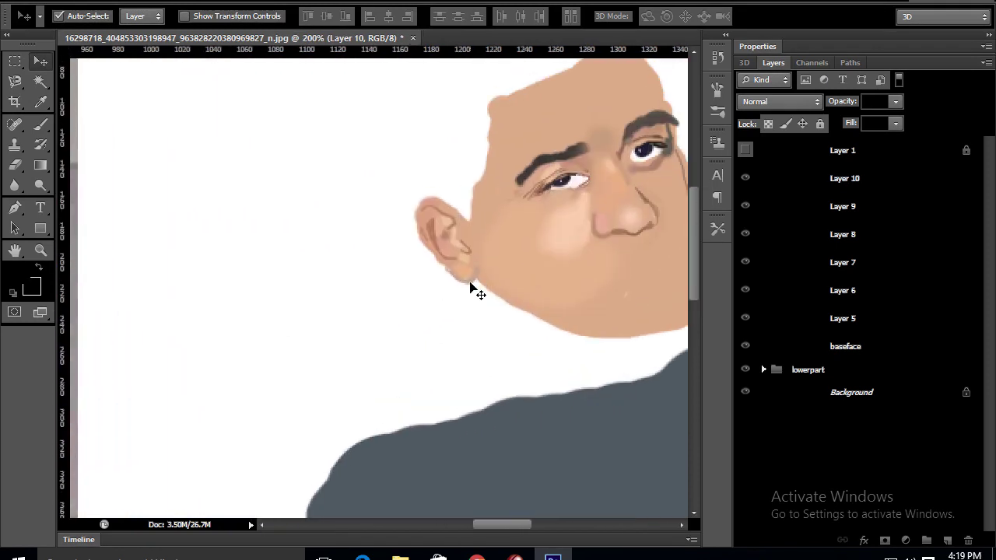
pyautogui.scroll(2, 469, 288)
pyautogui.scroll(1, 469, 284)
pyautogui.scroll(1, 468, 282)
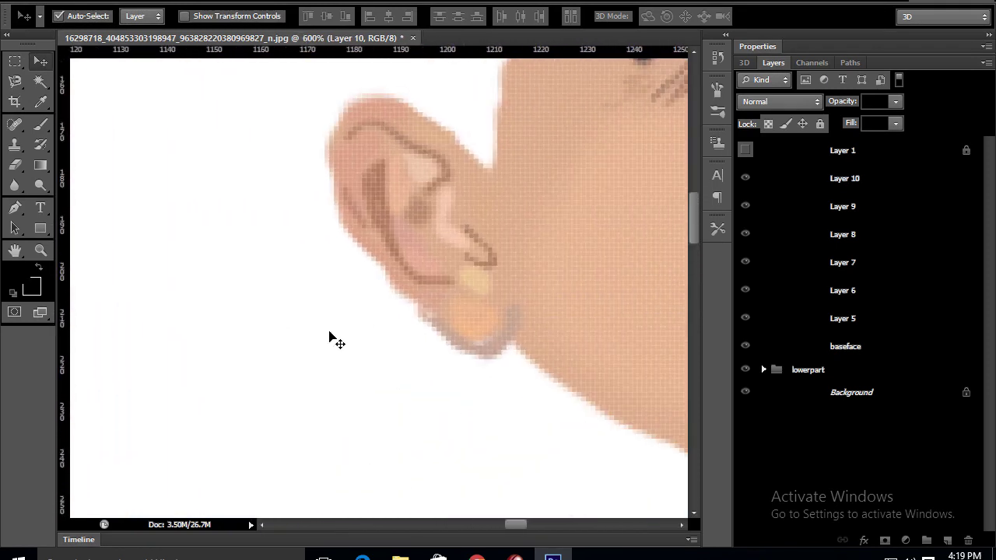
pyautogui.click(31, 288)
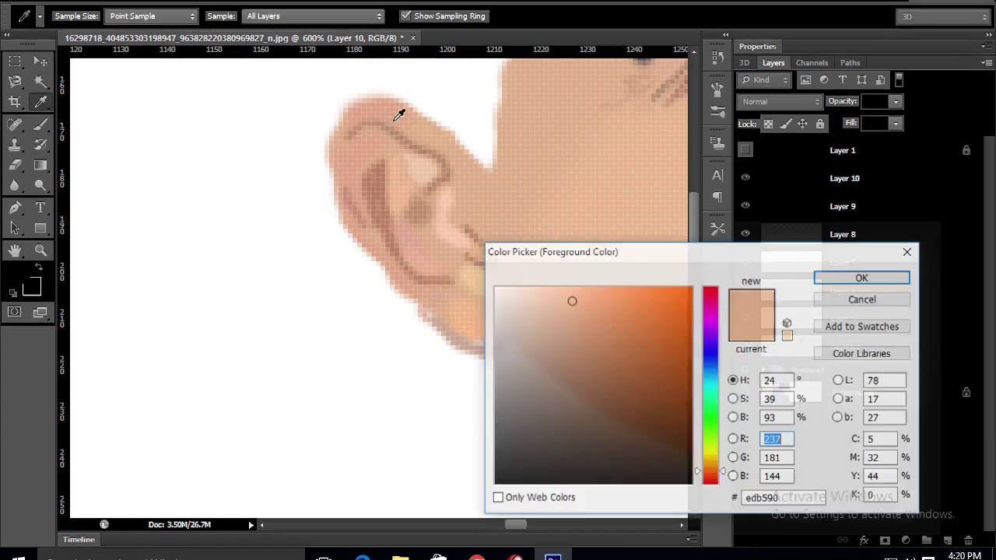
pyautogui.press('Return')
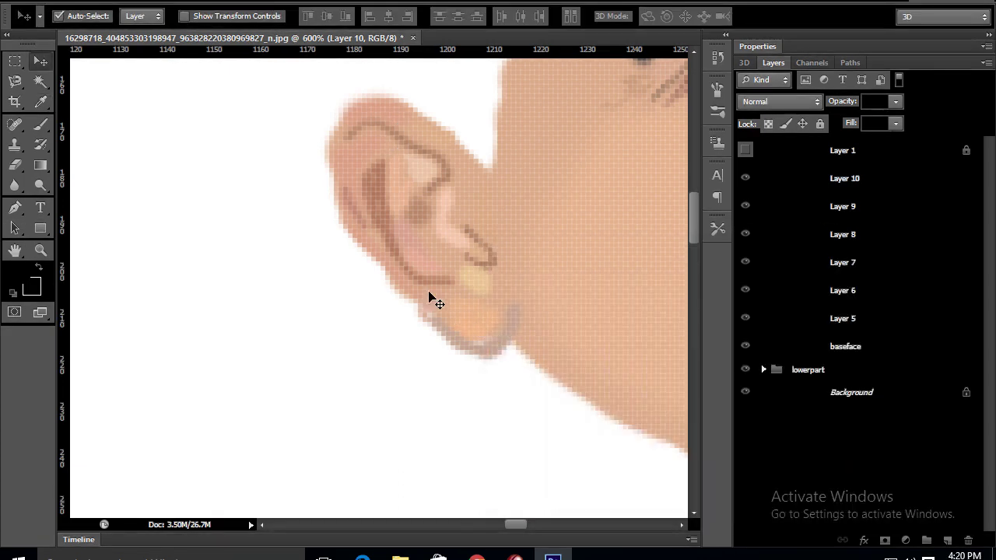
pyautogui.press('b')
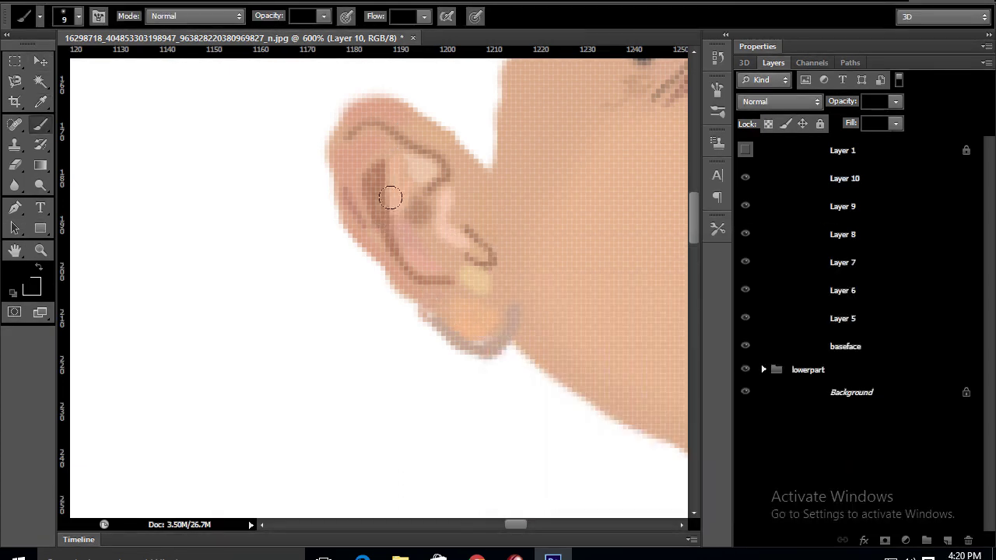
pyautogui.moveTo(322, 16); pyautogui.dragTo(273, 34)
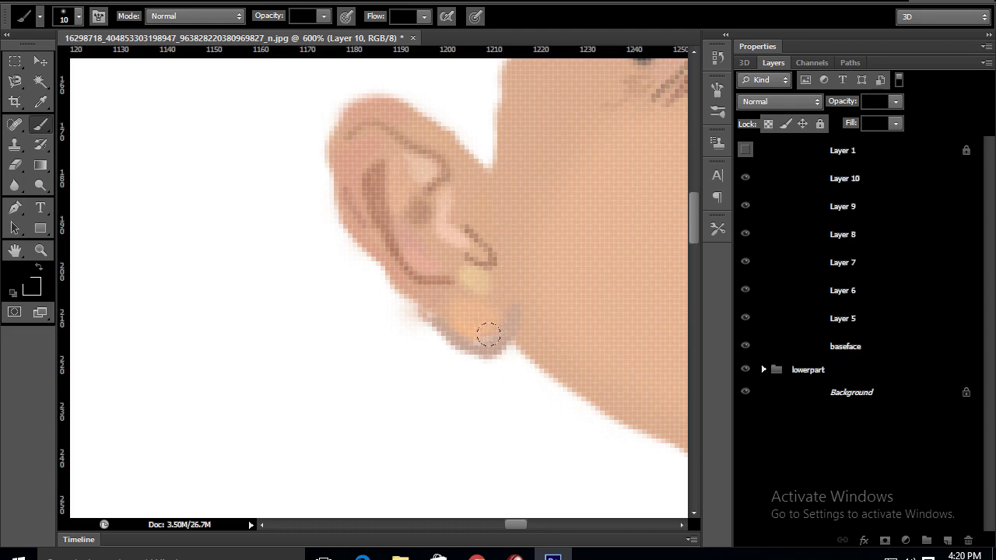
# On a new Layer 11, paint a faint dark-brown shadow along the ear's edge.
pyautogui.click(31, 287)
pyautogui.click(478, 309)
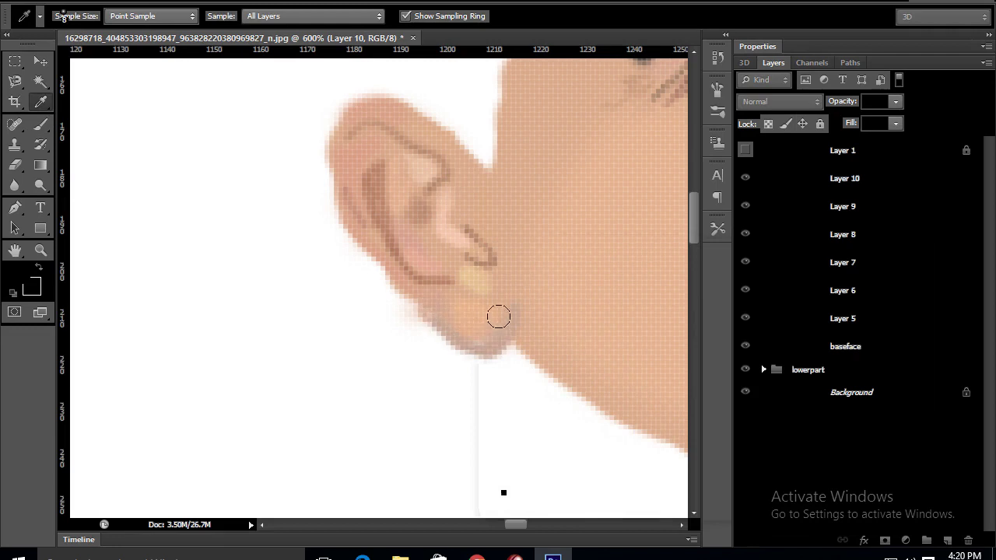
pyautogui.press('b')
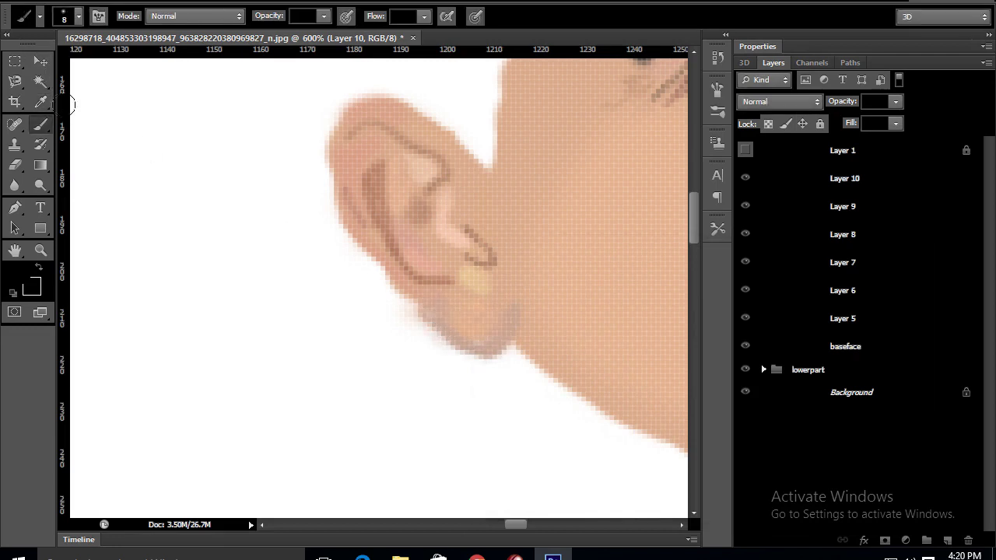
pyautogui.click(32, 288)
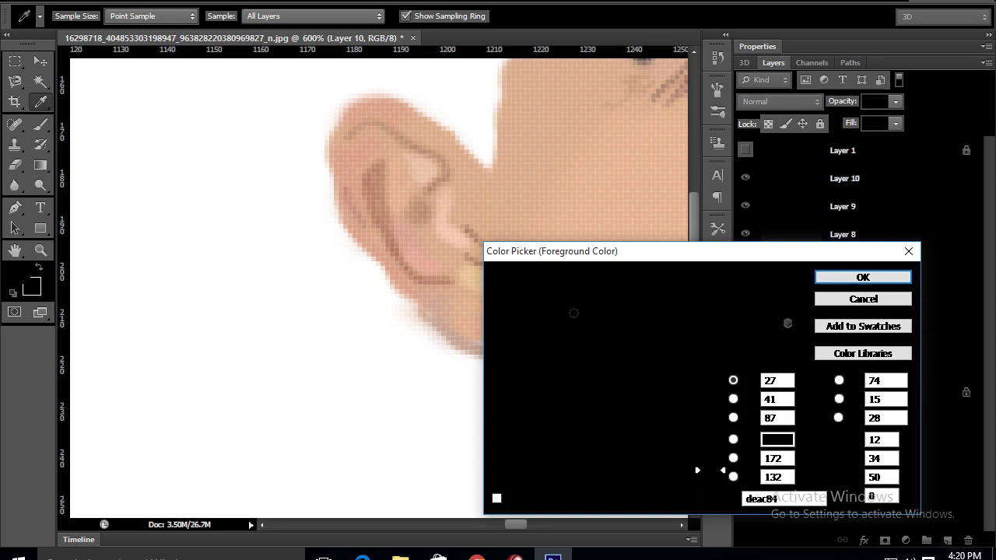
pyautogui.press('Return')
pyautogui.hotkey('ctrl', 'shift', 'alt', 'n')
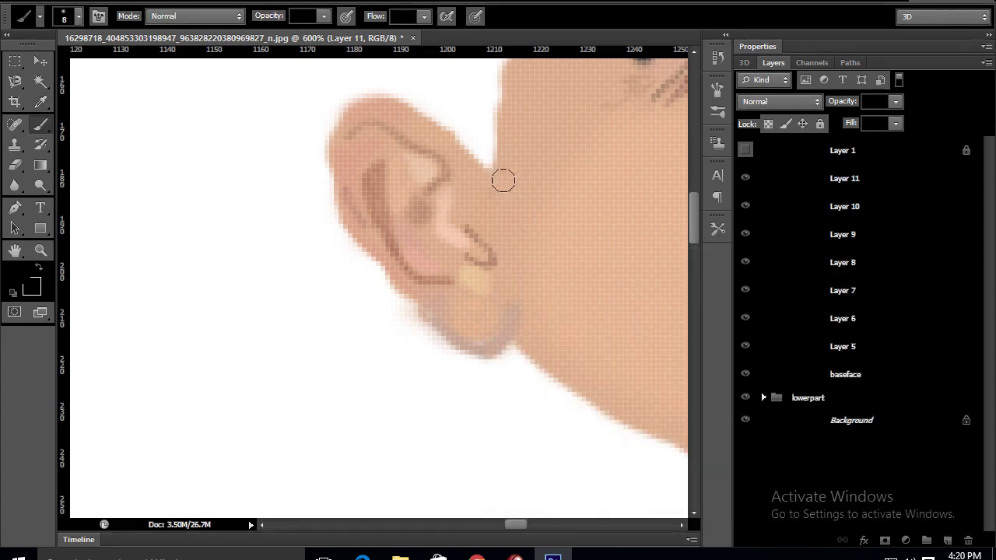
pyautogui.moveTo(508, 188); pyautogui.dragTo(537, 334)
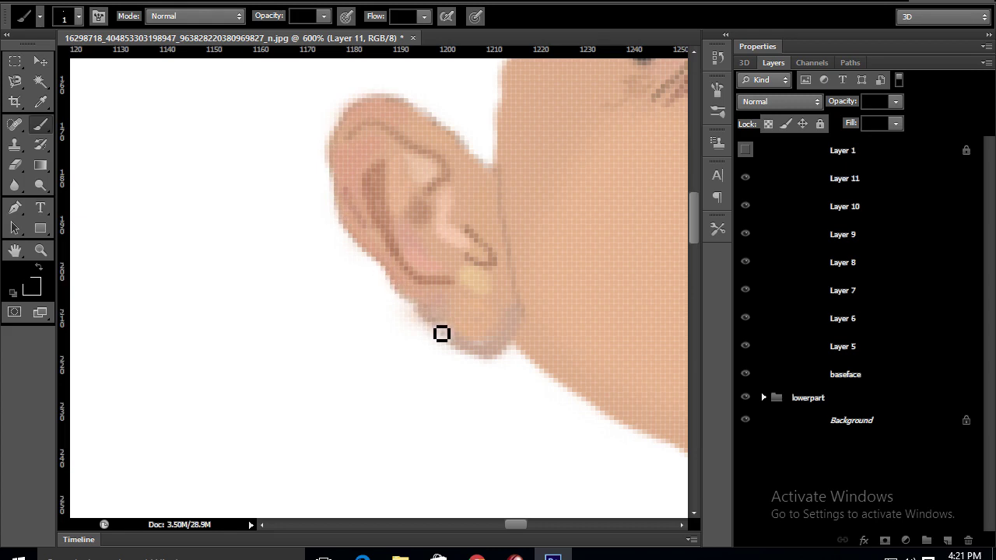
pyautogui.hotkey('ctrl', '-')
pyautogui.hotkey('ctrl', '-')
pyautogui.hotkey('ctrl', '-')
pyautogui.hotkey('ctrl', '-')
pyautogui.hotkey('ctrl', '-')
pyautogui.hotkey('ctrl', '-')
# Zoom into the photo's face, add Layer 12, and paint skin over the sideburn.
pyautogui.moveTo(515, 256)
pyautogui.mouseDown()
pyautogui.moveTo(418, 302)
pyautogui.moveTo(498, 283)
pyautogui.mouseUp()
pyautogui.moveTo(372, 315); pyautogui.dragTo(409, 316)
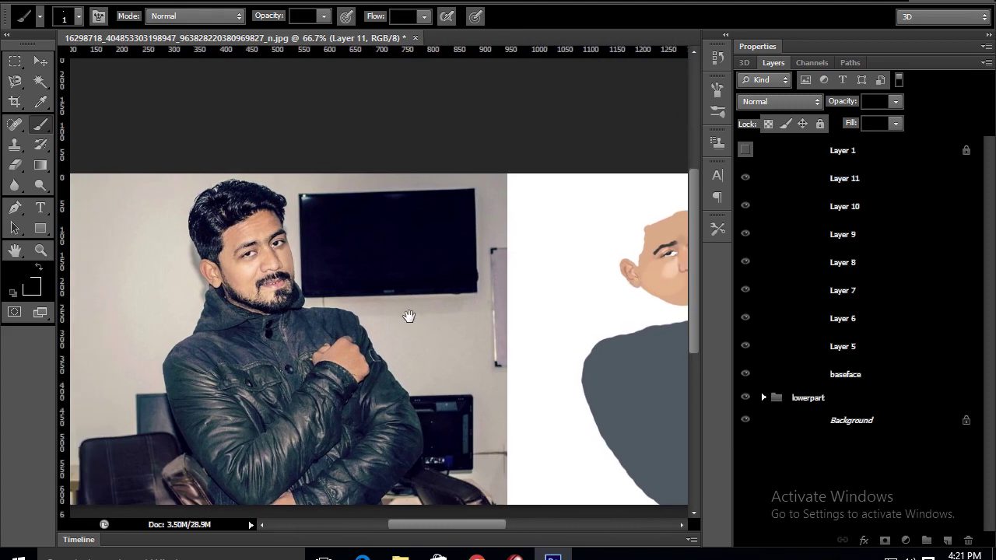
pyautogui.hotkey('ctrl', '+')
pyautogui.hotkey('ctrl', '+')
pyautogui.hotkey('ctrl', '+')
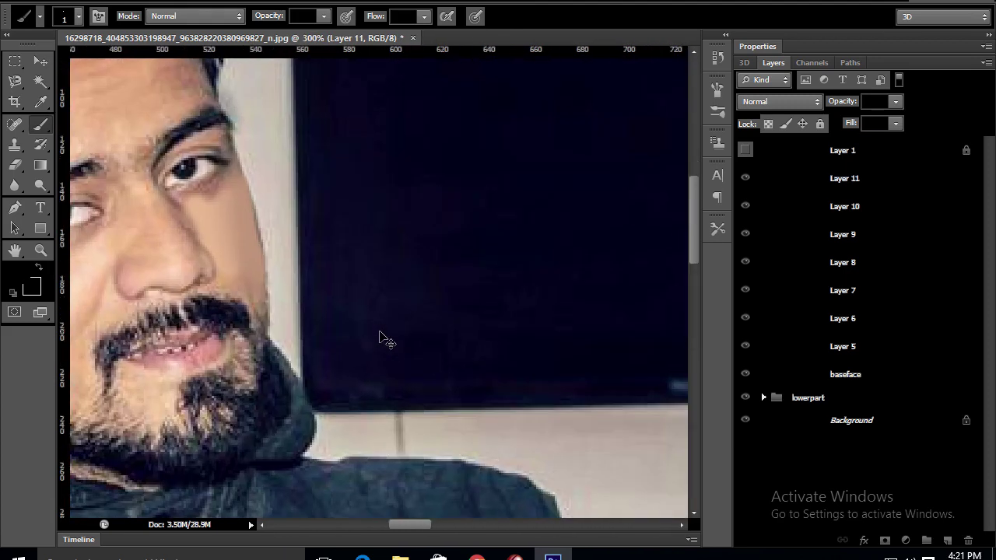
pyautogui.moveTo(335, 274); pyautogui.dragTo(422, 289)
pyautogui.click(947, 540)
pyautogui.hotkey('ctrl', '-')
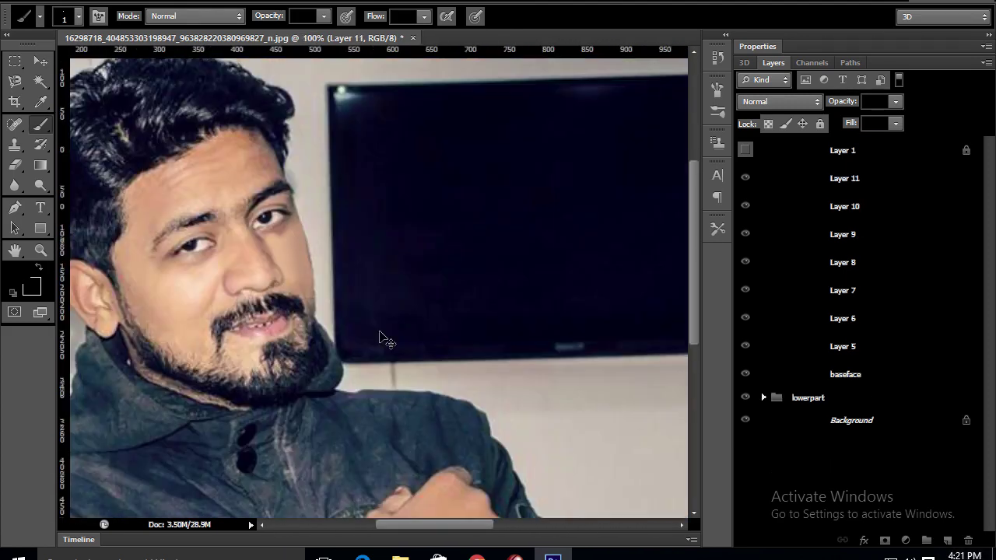
pyautogui.hotkey('ctrl', '+')
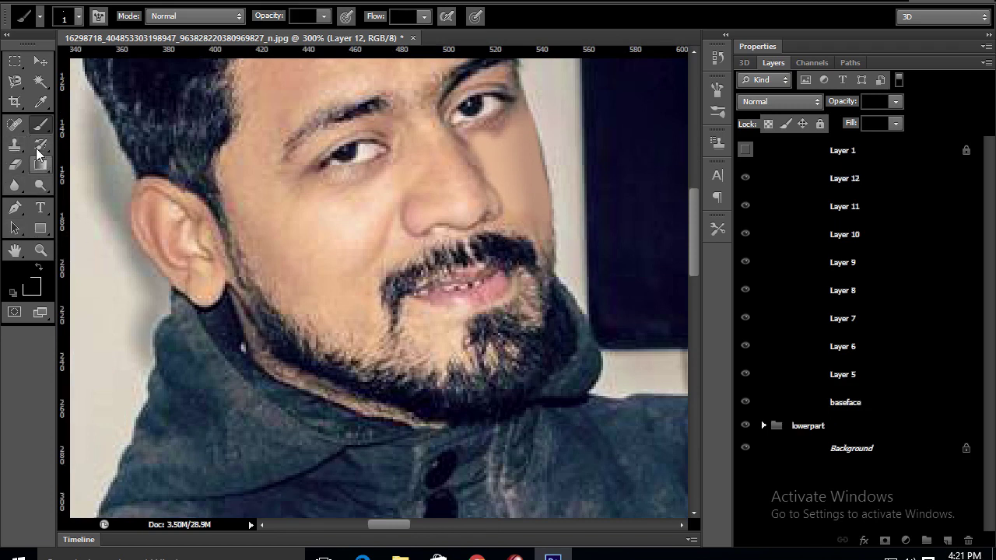
pyautogui.click(28, 285)
pyautogui.click(839, 278)
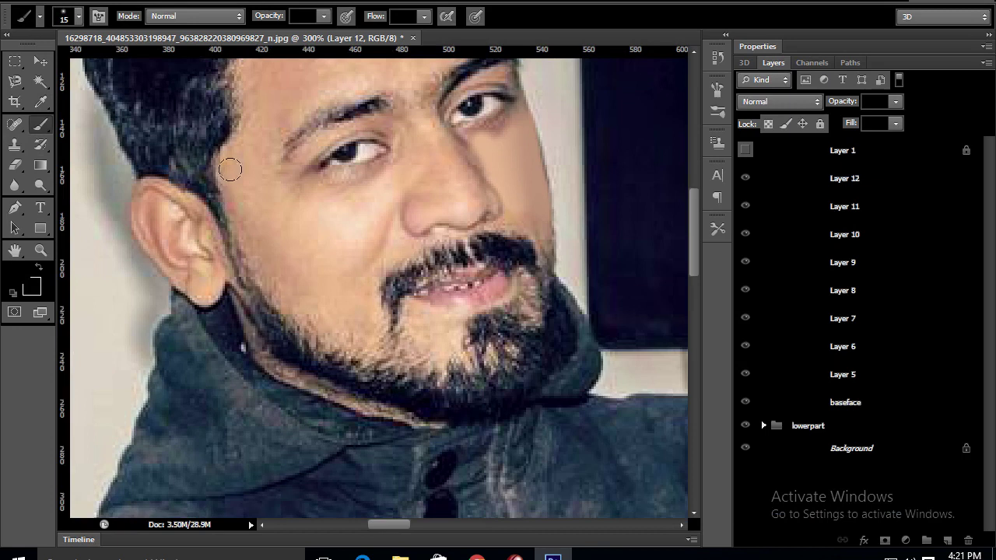
pyautogui.moveTo(224, 179); pyautogui.dragTo(249, 256)
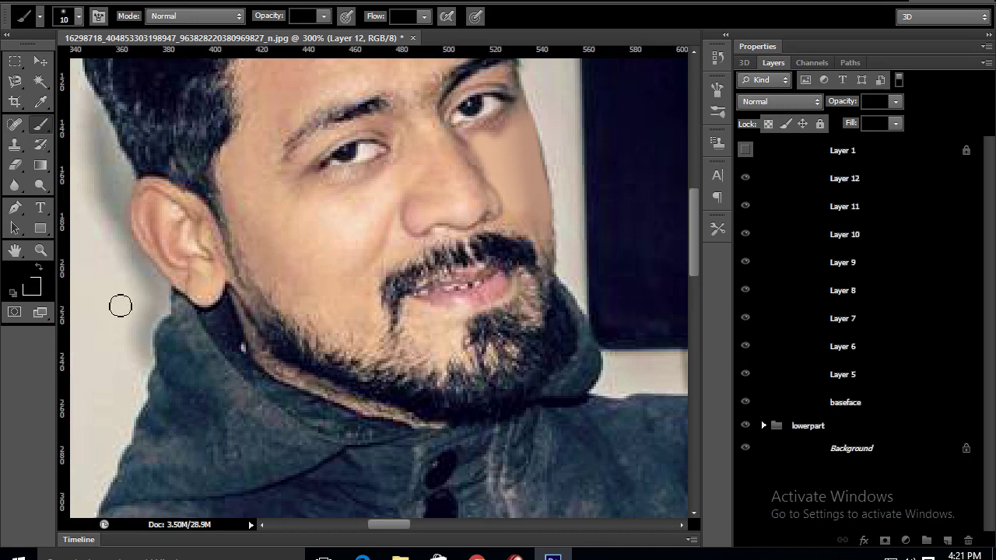
# Sample a face skin colour and paint it along the jawline with a size-15 brush.
pyautogui.press('[')
pyautogui.press('[')
pyautogui.press('[')
pyautogui.press('z')
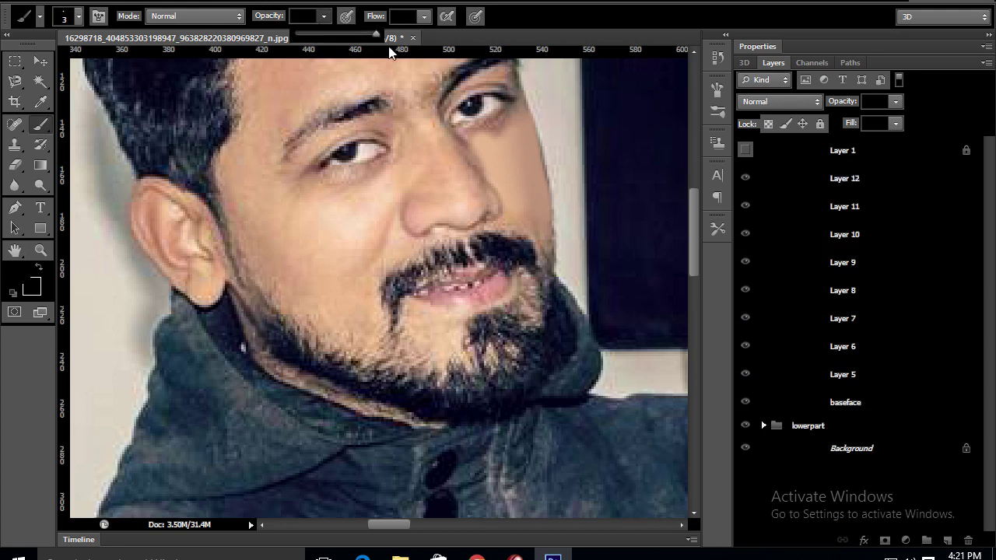
pyautogui.click(26, 285)
pyautogui.click(304, 289)
pyautogui.click(870, 278)
pyautogui.press(']')
pyautogui.press(']')
pyautogui.press(']')
pyautogui.moveTo(218, 214)
pyautogui.mouseDown()
pyautogui.moveTo(263, 314)
pyautogui.moveTo(310, 348)
pyautogui.mouseUp()
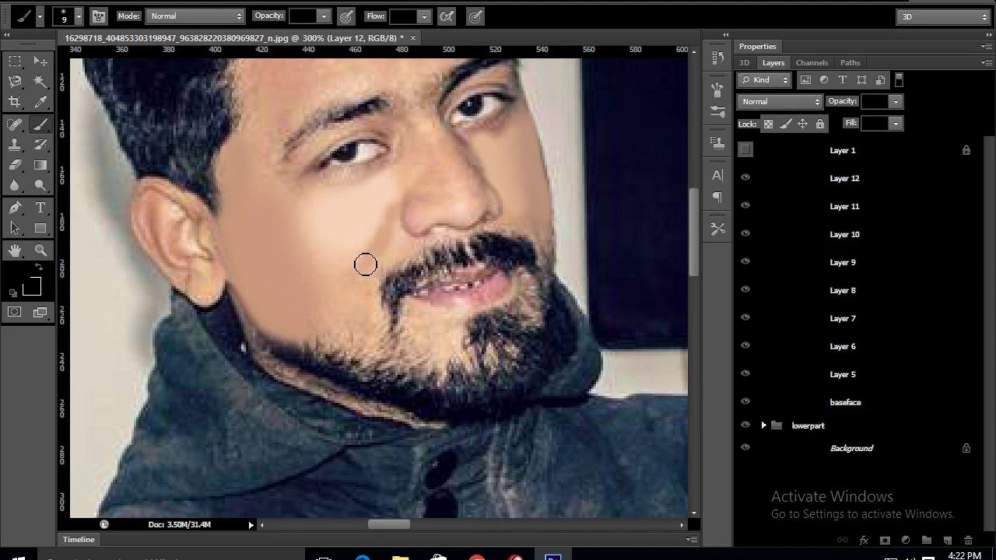
# Paint skin tone over the moustache and the beard below the lip.
pyautogui.click(14, 164)
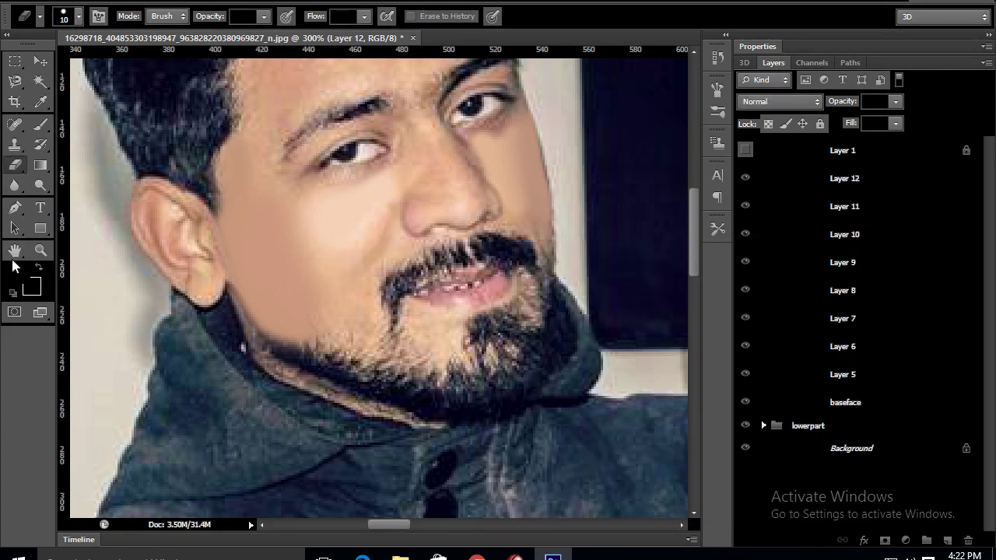
pyautogui.click(40, 123)
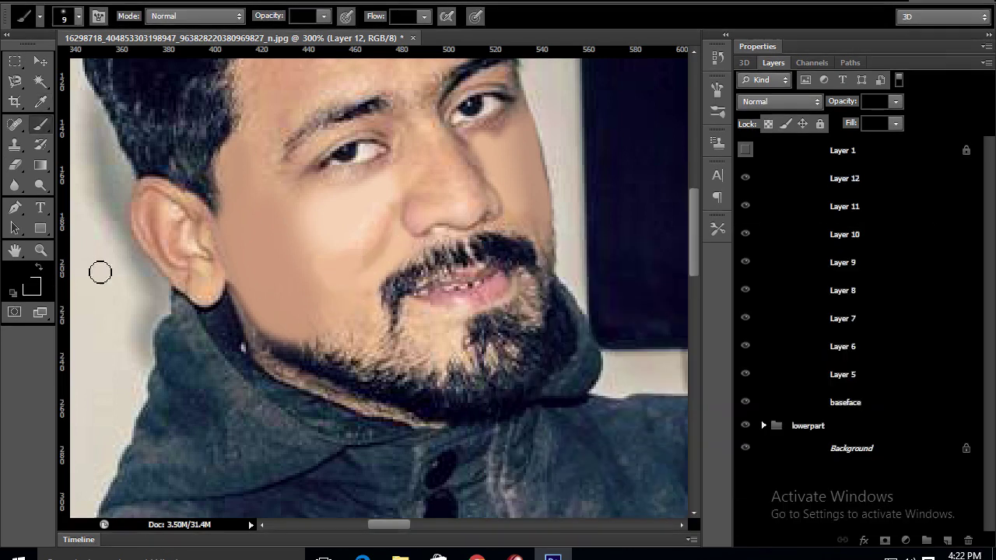
pyautogui.press('[')
pyautogui.press('i')
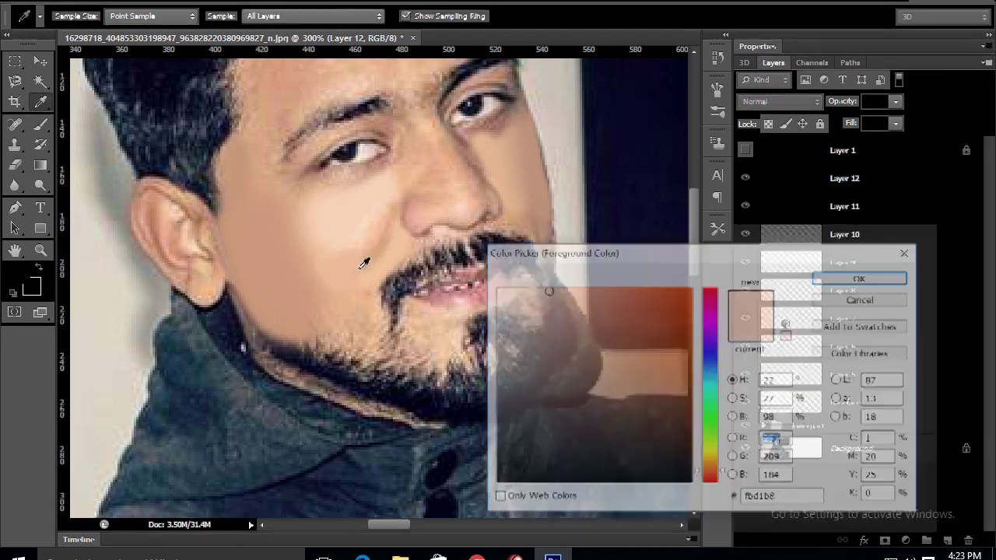
pyautogui.press('Return')
pyautogui.press('b')
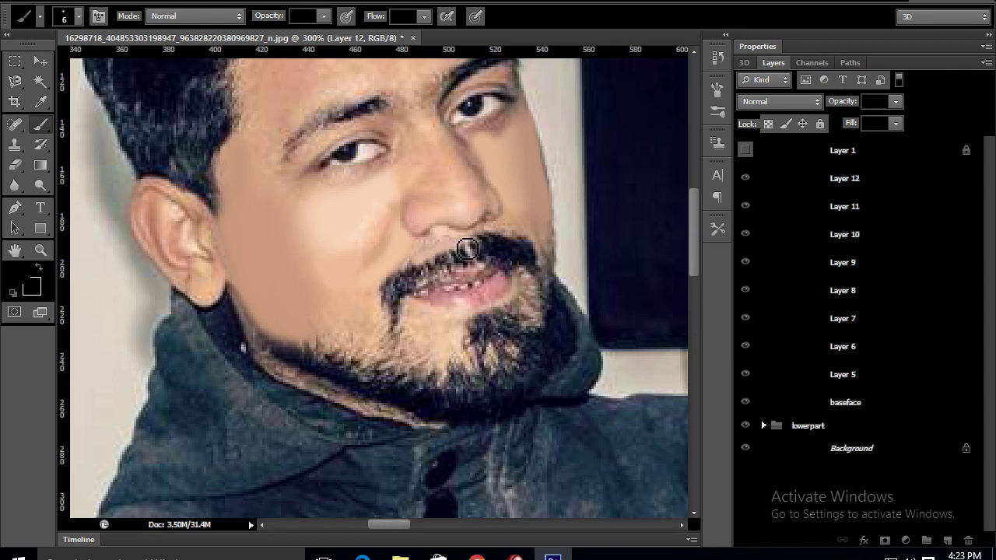
pyautogui.moveTo(421, 250)
pyautogui.mouseDown()
pyautogui.moveTo(505, 248)
pyautogui.moveTo(478, 237)
pyautogui.moveTo(393, 276)
pyautogui.mouseUp()
pyautogui.click(21, 276)
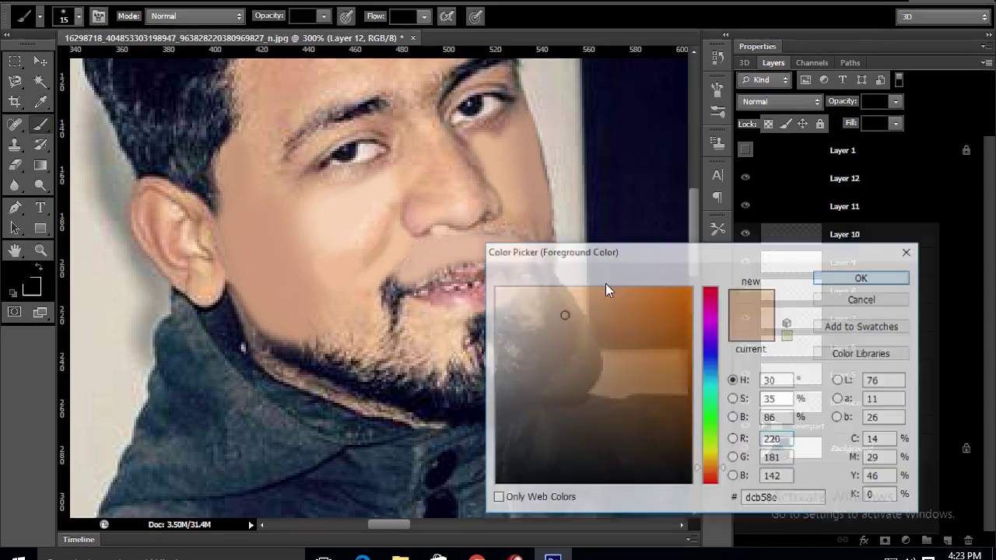
pyautogui.press('Return')
pyautogui.moveTo(449, 333)
pyautogui.mouseDown()
pyautogui.moveTo(456, 344)
pyautogui.moveTo(518, 331)
pyautogui.mouseUp()
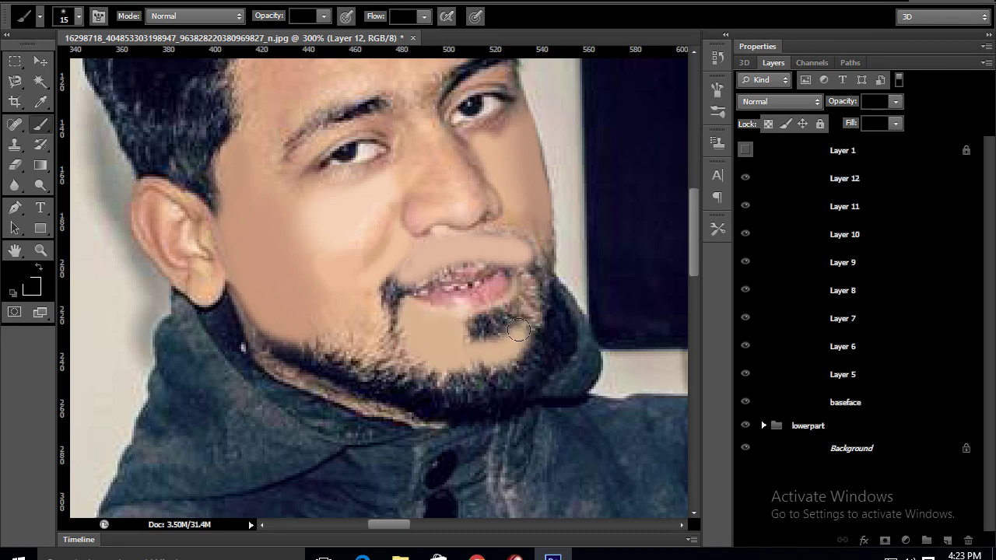
# Switch to a soft size-30 brush and paint skin over the beard right of the chin.
pyautogui.click(16, 276)
pyautogui.press('Return')
pyautogui.click(21, 276)
pyautogui.press('Return')
pyautogui.press(']')
pyautogui.rightClick(511, 280)
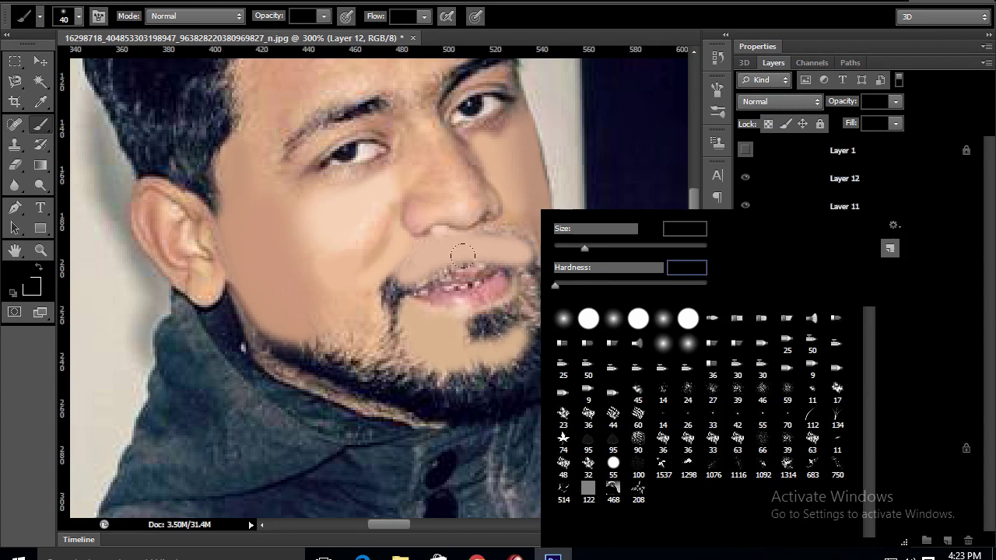
pyautogui.click(660, 139)
pyautogui.hotkey('ctrl', 'z')
pyautogui.moveTo(497, 295)
pyautogui.mouseDown()
pyautogui.moveTo(559, 346)
pyautogui.moveTo(514, 280)
pyautogui.mouseUp()
# Erase the stray skin strokes right of the chin.
pyautogui.click(14, 164)
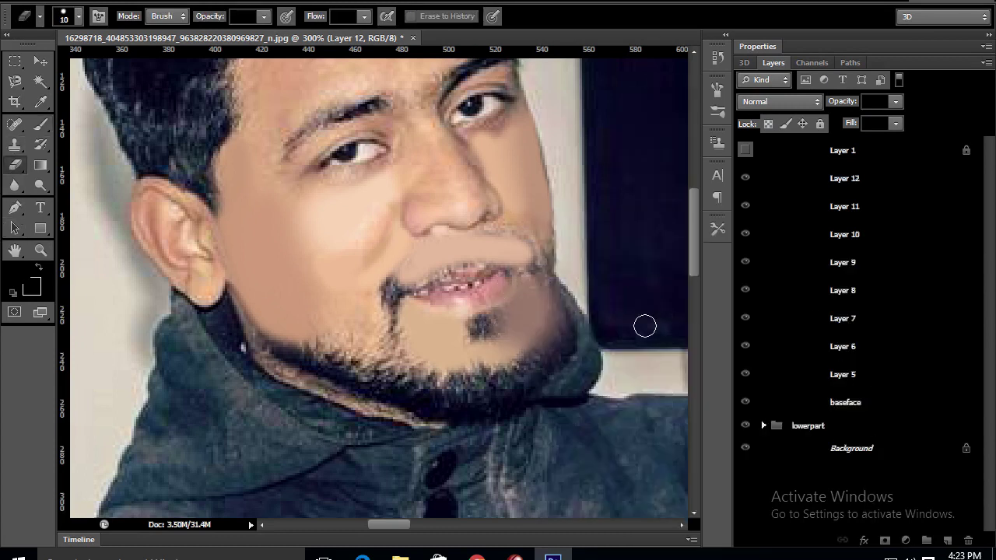
pyautogui.rightClick(594, 309)
pyautogui.press('Escape')
pyautogui.moveTo(567, 278)
pyautogui.mouseDown()
pyautogui.moveTo(545, 343)
pyautogui.moveTo(565, 298)
pyautogui.mouseUp()
pyautogui.click(23, 285)
pyautogui.click(962, 307)
pyautogui.press('b')
# Cover the beard left of the chin and along the lower jaw, then drag Layer 12 onto the cartoon face.
pyautogui.moveTo(321, 313)
pyautogui.mouseDown()
pyautogui.moveTo(338, 333)
pyautogui.moveTo(389, 350)
pyautogui.moveTo(537, 372)
pyautogui.mouseUp()
pyautogui.press('[')
pyautogui.press('[')
pyautogui.press('[')
pyautogui.press('[')
pyautogui.moveTo(285, 376); pyautogui.dragTo(427, 422)
pyautogui.moveTo(344, 382); pyautogui.dragTo(265, 350)
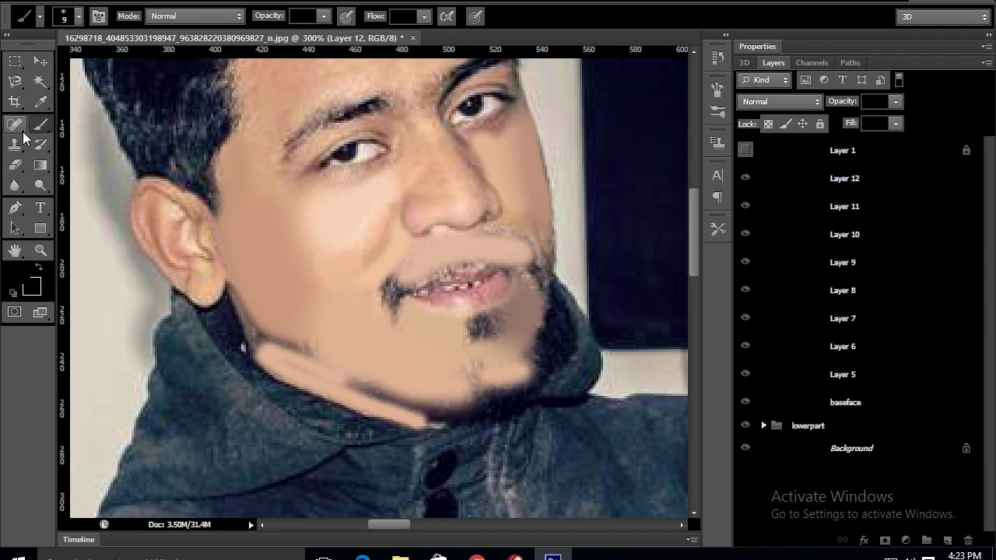
pyautogui.hotkey('ctrl', '0')
pyautogui.moveTo(242, 281)
pyautogui.mouseDown()
pyautogui.moveTo(334, 244)
pyautogui.moveTo(478, 240)
pyautogui.moveTo(482, 262)
pyautogui.mouseUp()
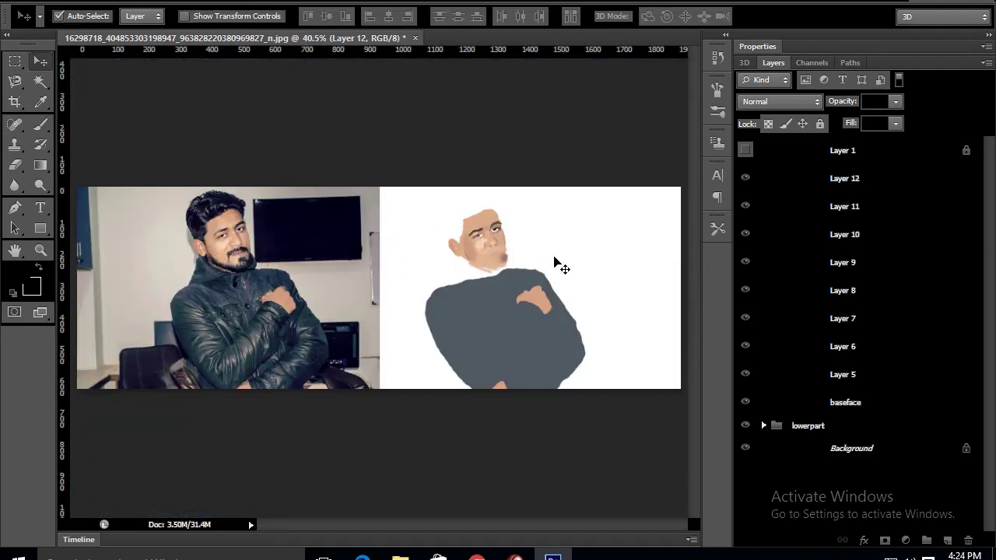
# Make Layer 12 active, show the red outline layer, and navigate to the neck.
pyautogui.hotkey('ctrl', '+')
pyautogui.hotkey('ctrl', '+')
pyautogui.hotkey('ctrl', '+')
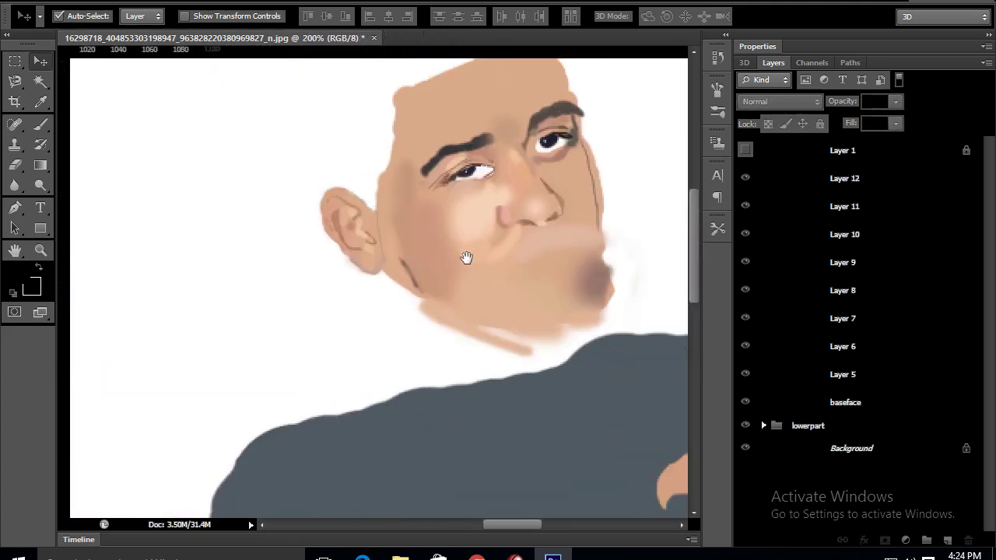
pyautogui.click(14, 165)
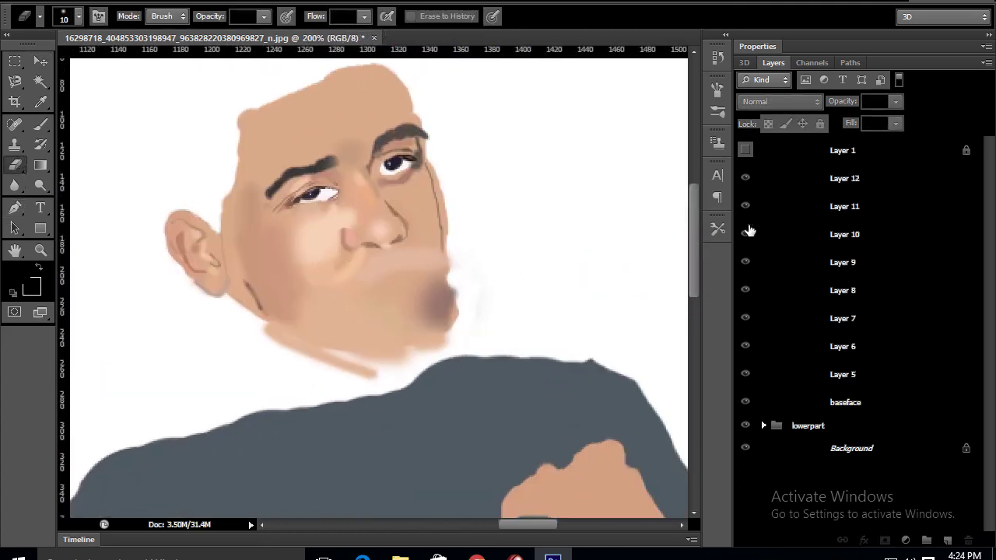
pyautogui.click(835, 180)
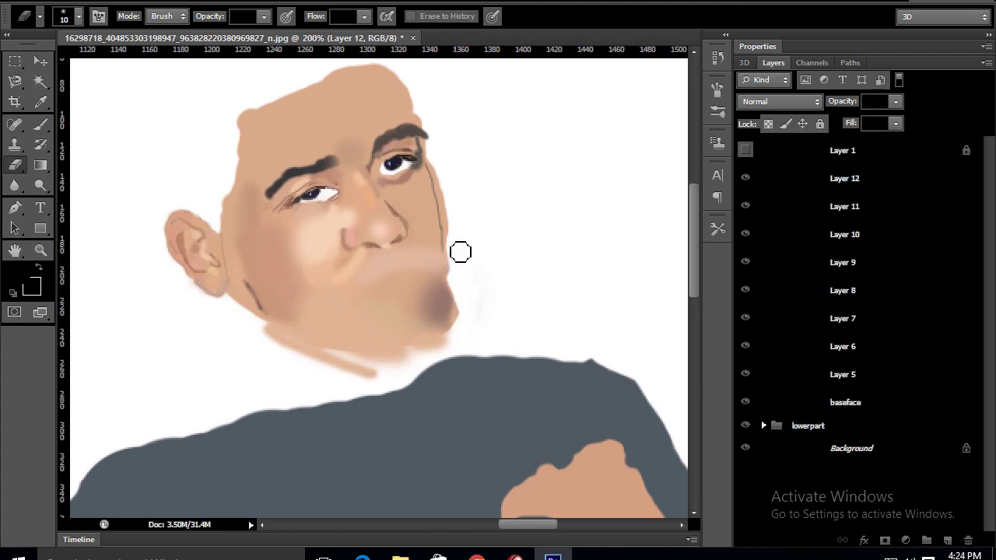
pyautogui.press('v')
pyautogui.scroll(-3, 409, 260)
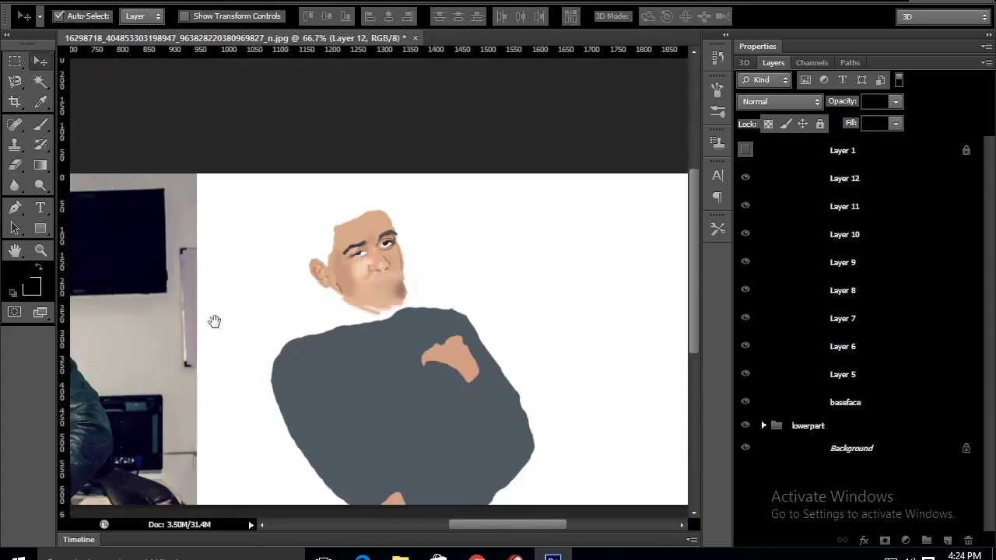
pyautogui.hscroll(-5, 220, 327)
pyautogui.click(746, 150)
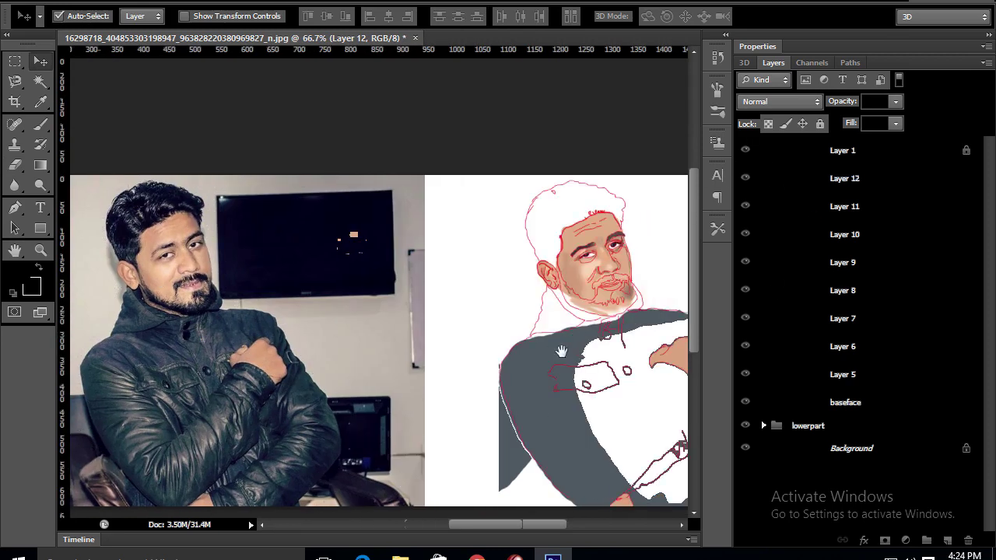
pyautogui.scroll(1, 537, 351)
pyautogui.scroll(3, 537, 350)
pyautogui.scroll(2, 326, 254)
pyautogui.scroll(-3, 238, 267)
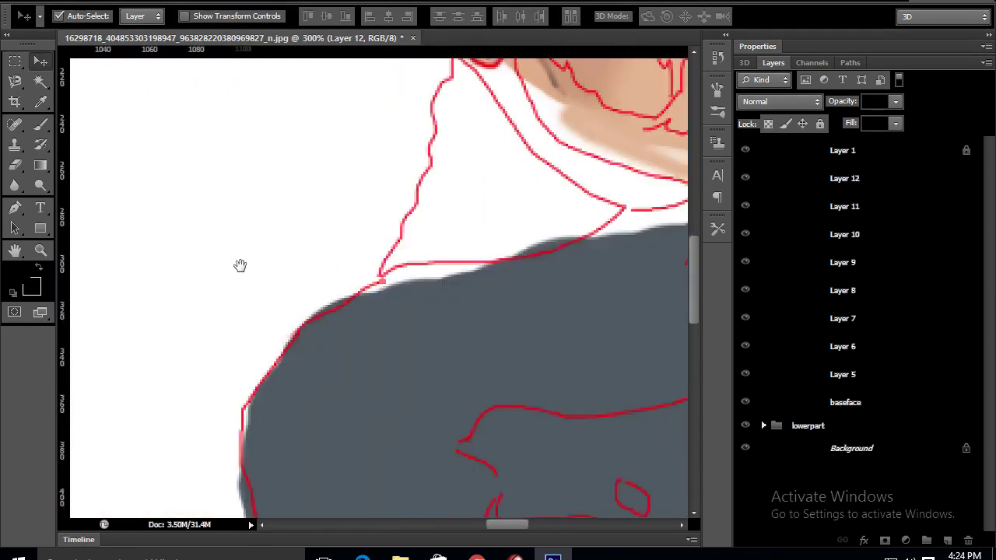
pyautogui.hscroll(5, 238, 266)
# Paint grey along the neck, collar and jaw gap, then zoom out to 100%.
pyautogui.press('b')
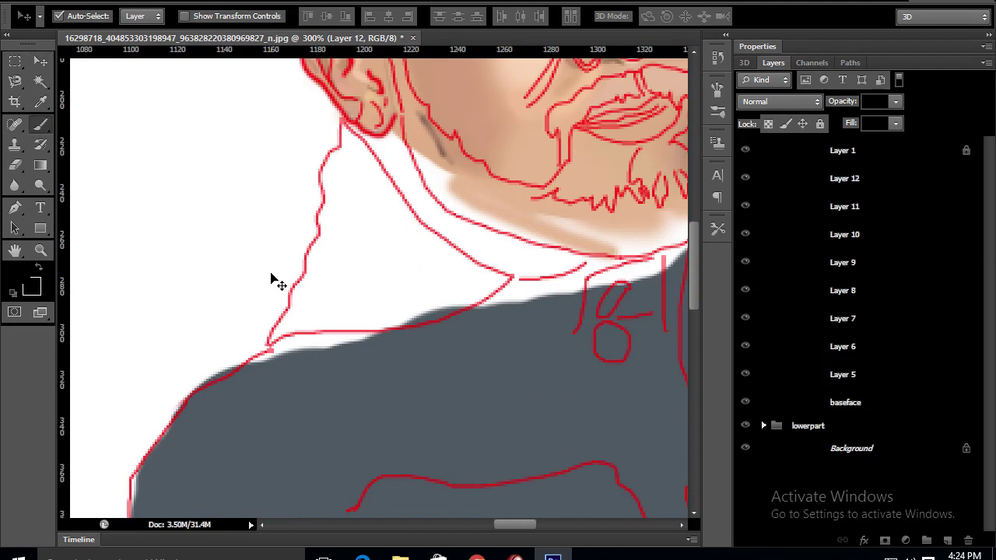
pyautogui.moveTo(346, 138)
pyautogui.mouseDown()
pyautogui.moveTo(401, 165)
pyautogui.moveTo(486, 234)
pyautogui.moveTo(360, 161)
pyautogui.moveTo(335, 247)
pyautogui.moveTo(268, 344)
pyautogui.moveTo(365, 323)
pyautogui.moveTo(336, 296)
pyautogui.moveTo(357, 202)
pyautogui.moveTo(399, 296)
pyautogui.moveTo(482, 280)
pyautogui.moveTo(463, 265)
pyautogui.moveTo(498, 248)
pyautogui.moveTo(363, 257)
pyautogui.moveTo(514, 291)
pyautogui.moveTo(646, 260)
pyautogui.moveTo(505, 257)
pyautogui.moveTo(537, 237)
pyautogui.moveTo(547, 269)
pyautogui.mouseUp()
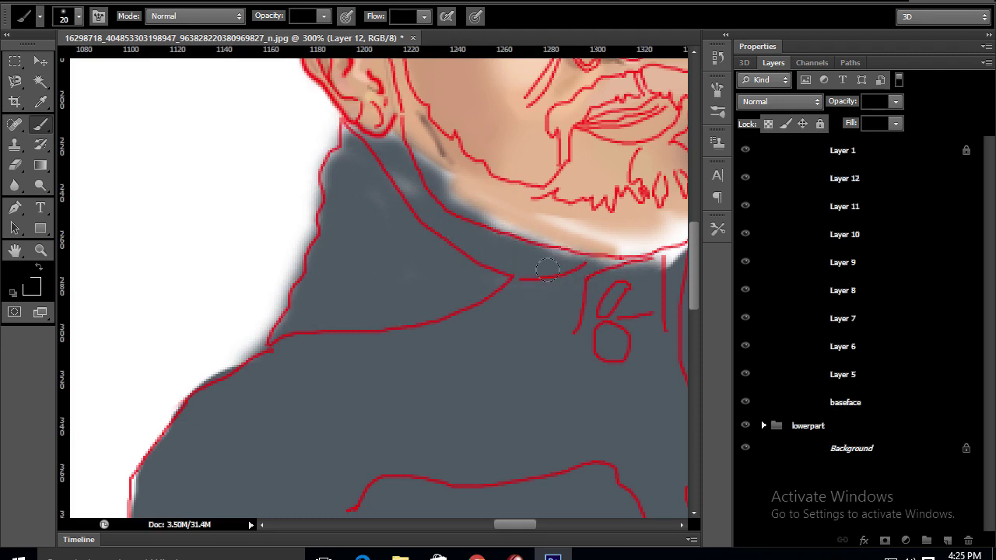
pyautogui.moveTo(354, 148); pyautogui.dragTo(319, 206)
pyautogui.moveTo(427, 256); pyautogui.dragTo(249, 303)
pyautogui.moveTo(357, 299); pyautogui.dragTo(517, 292)
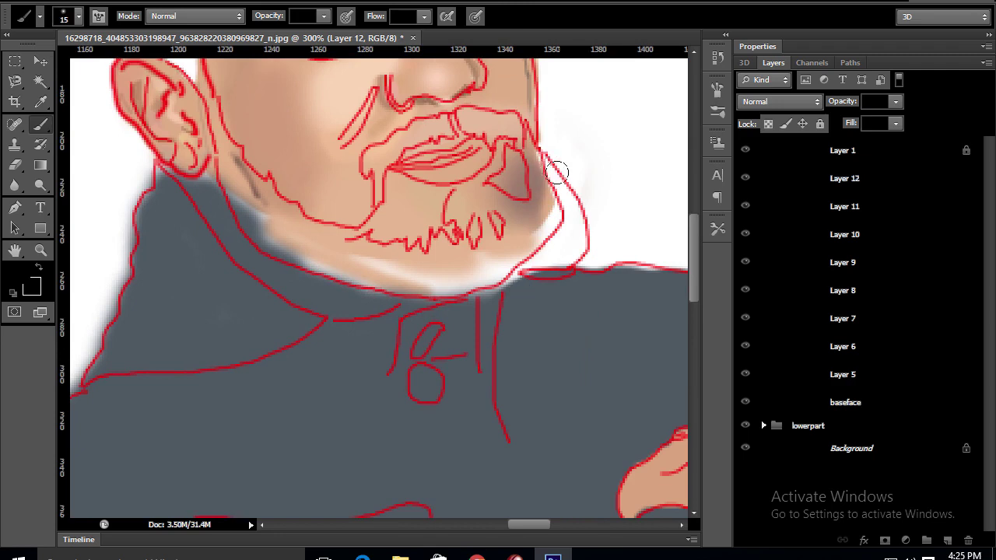
pyautogui.moveTo(553, 171)
pyautogui.mouseDown()
pyautogui.moveTo(564, 240)
pyautogui.moveTo(478, 311)
pyautogui.moveTo(574, 268)
pyautogui.moveTo(589, 234)
pyautogui.moveTo(571, 195)
pyautogui.moveTo(554, 268)
pyautogui.mouseUp()
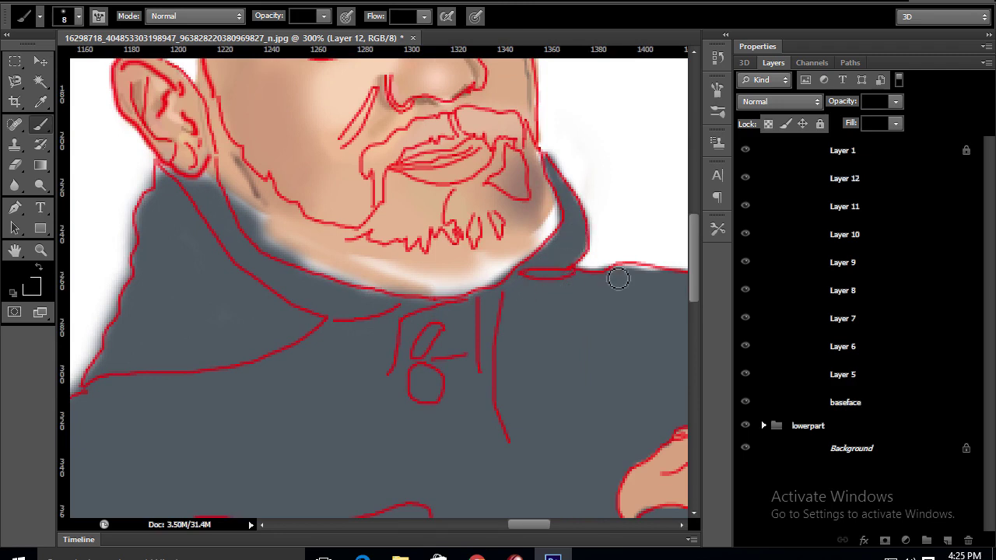
pyautogui.moveTo(281, 265)
pyautogui.mouseDown()
pyautogui.moveTo(371, 296)
pyautogui.moveTo(289, 262)
pyautogui.moveTo(207, 184)
pyautogui.moveTo(155, 174)
pyautogui.mouseUp()
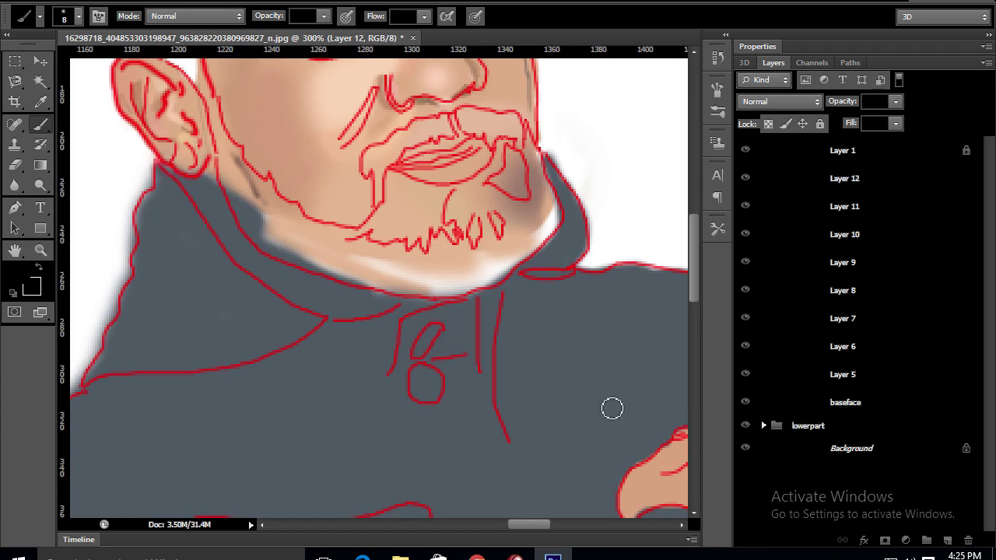
pyautogui.moveTo(525, 345); pyautogui.dragTo(429, 378)
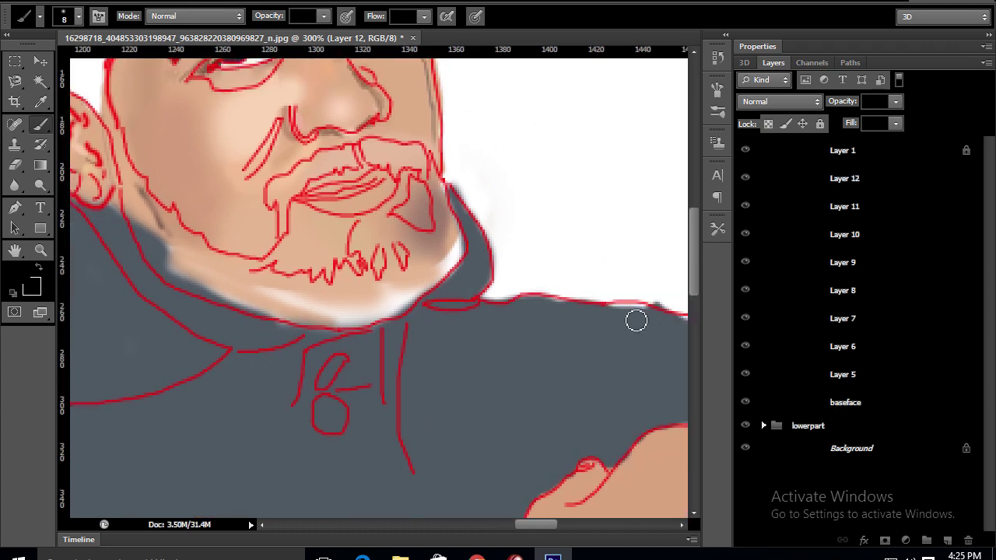
pyautogui.hotkey('ctrl', '-')
pyautogui.hotkey('ctrl', '-')
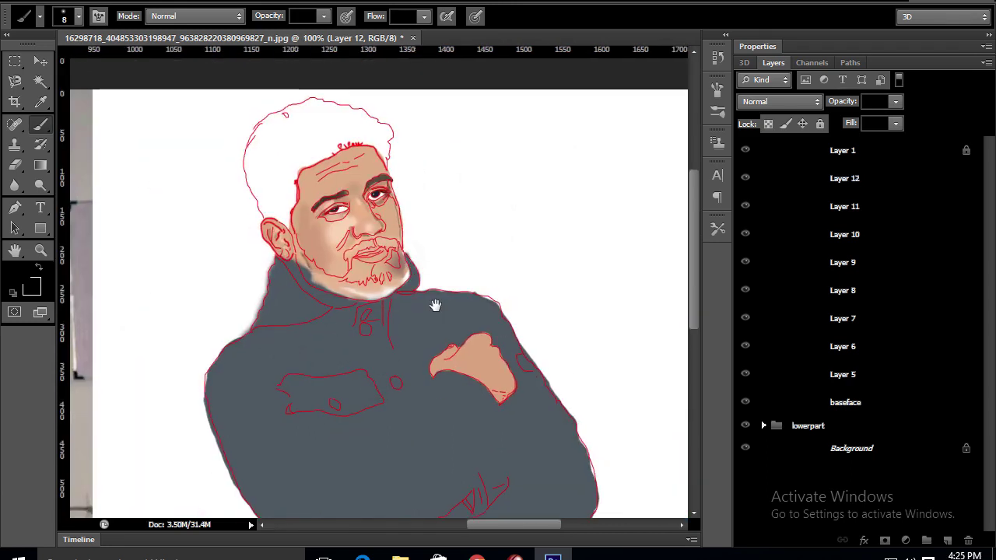
# Zoom in on the forehead and hair and set the foreground colour to #232527.
pyautogui.hotkey('ctrl', '+')
pyautogui.hotkey('ctrl', '+')
pyautogui.moveTo(457, 210); pyautogui.dragTo(507, 317)
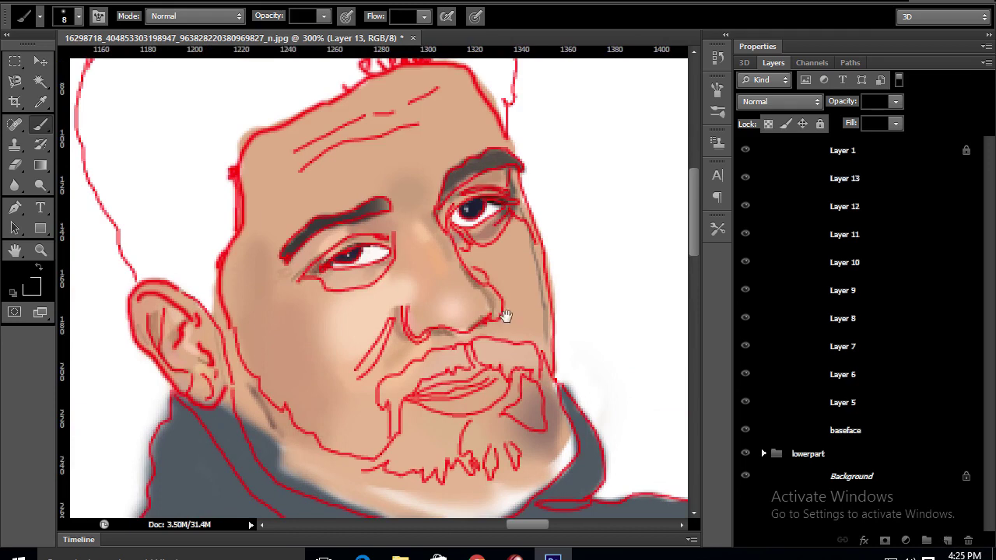
pyautogui.scroll(5, 506, 317)
pyautogui.click(26, 282)
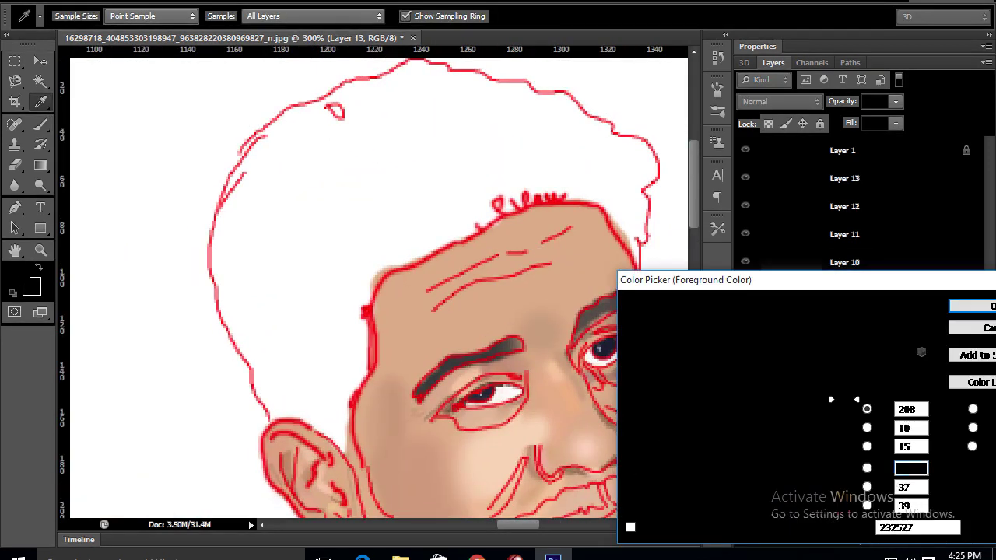
pyautogui.press('Return')
# Paint the whole hair near-black with a 35 px soft brush, redoing the first stroke.
pyautogui.moveTo(452, 354); pyautogui.dragTo(388, 304)
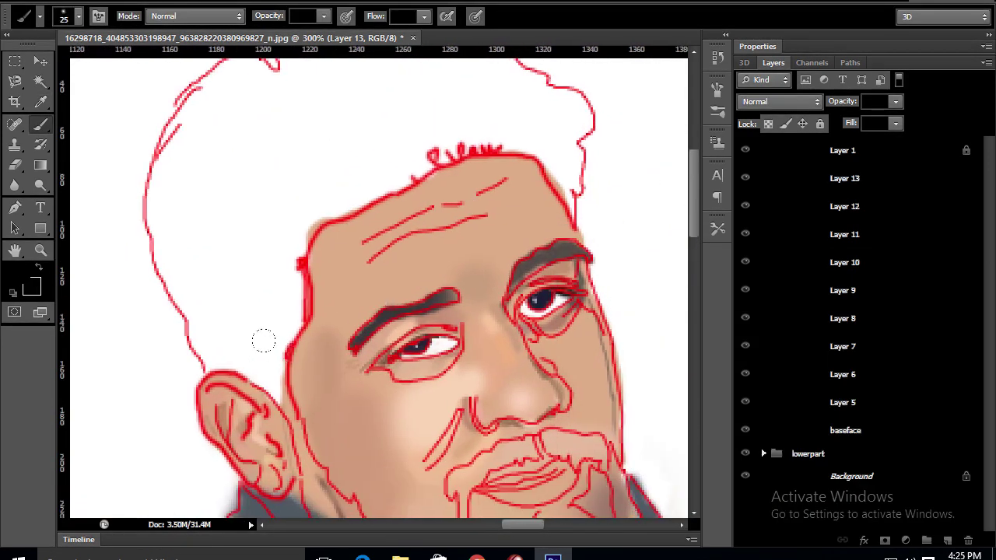
pyautogui.press(']')
pyautogui.moveTo(245, 384)
pyautogui.mouseDown()
pyautogui.moveTo(144, 173)
pyautogui.moveTo(204, 196)
pyautogui.mouseUp()
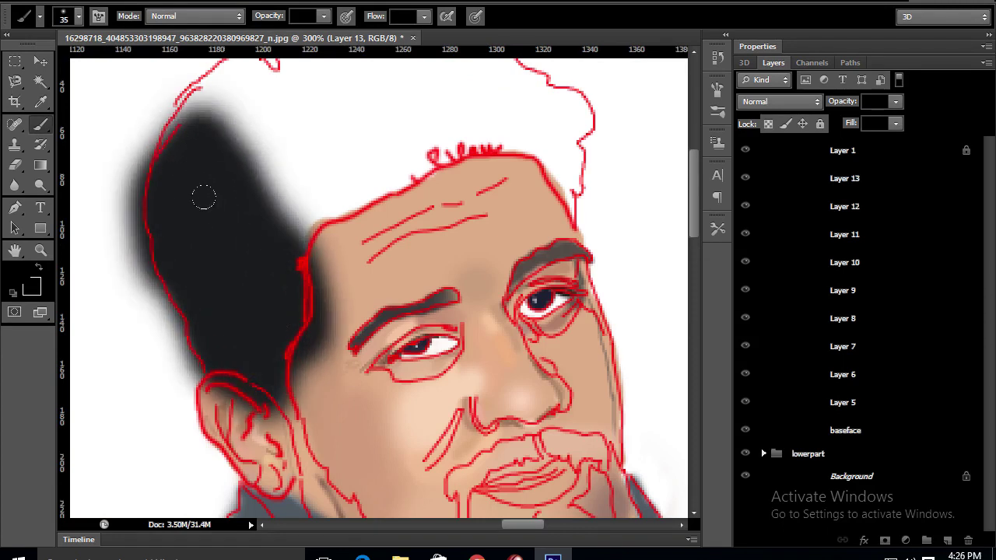
pyautogui.hotkey('ctrl', 'z')
pyautogui.moveTo(257, 388)
pyautogui.mouseDown()
pyautogui.moveTo(239, 366)
pyautogui.moveTo(454, 119)
pyautogui.mouseUp()
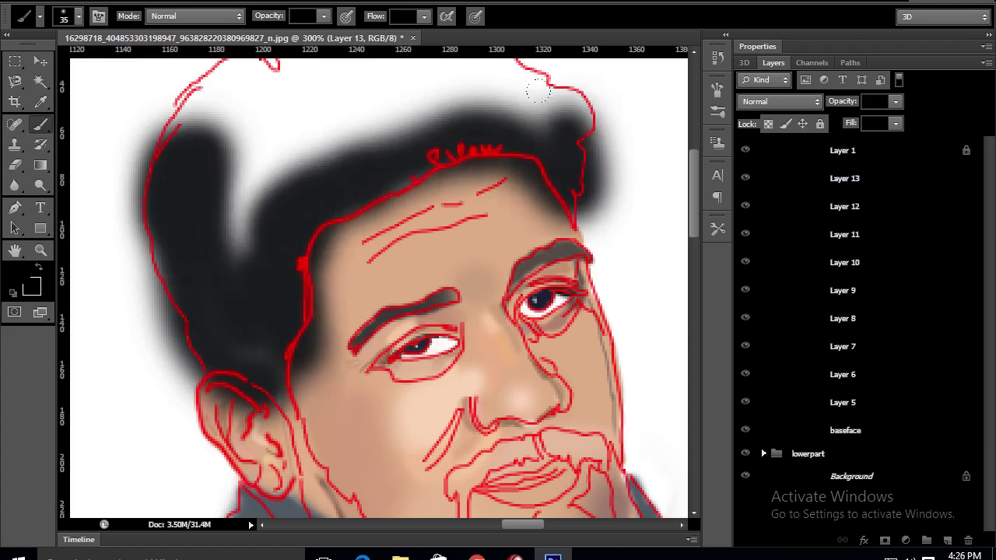
pyautogui.moveTo(455, 119); pyautogui.dragTo(440, 127)
pyautogui.scroll(3, 440, 127)
pyautogui.moveTo(360, 196)
pyautogui.mouseDown()
pyautogui.moveTo(404, 128)
pyautogui.moveTo(560, 163)
pyautogui.moveTo(326, 248)
pyautogui.moveTo(280, 350)
pyautogui.moveTo(230, 402)
pyautogui.mouseUp()
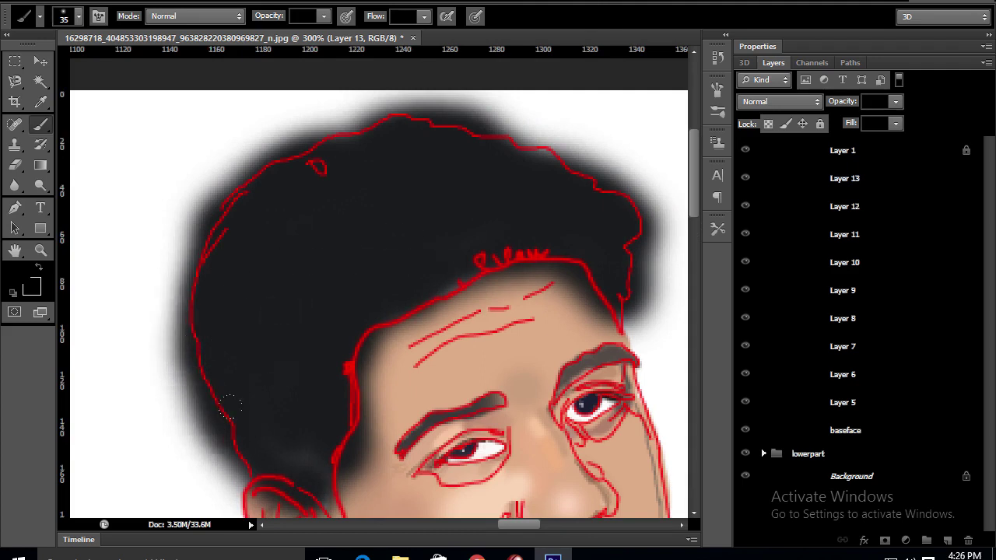
pyautogui.hotkey('ctrl', '-')
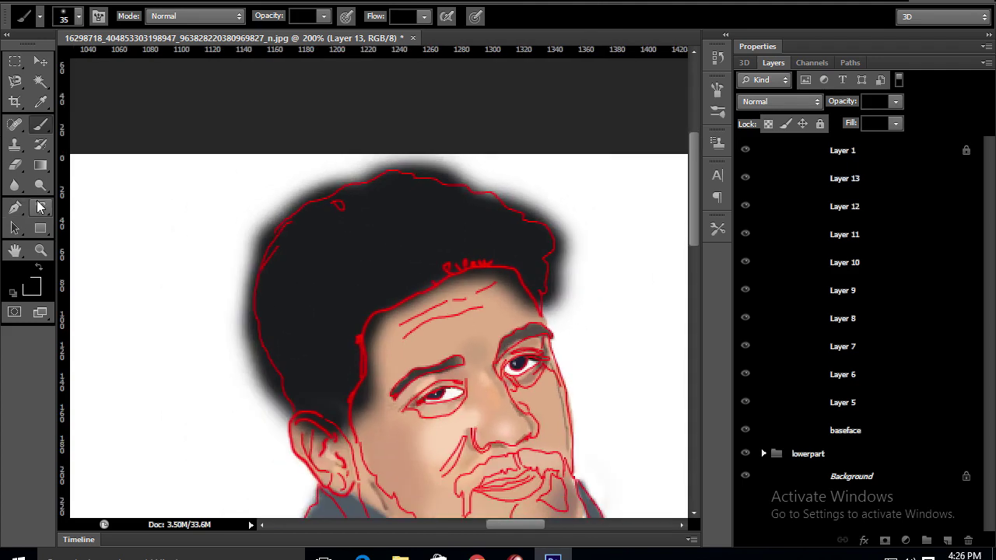
pyautogui.click(15, 164)
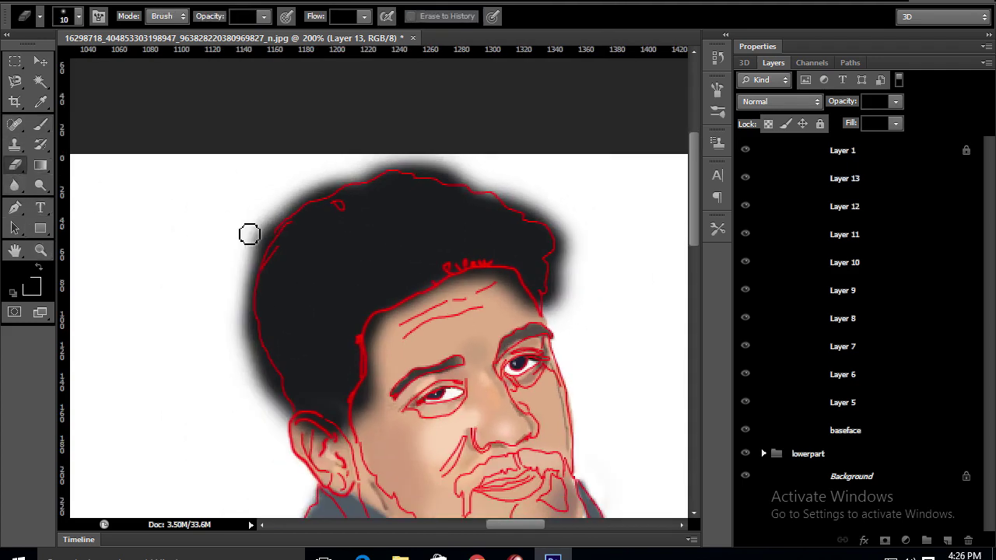
# Set eraser size and hardness, then erase blurry top hair edges and stray highlight spots.
pyautogui.rightClick(255, 242)
pyautogui.moveTo(356, 155)
pyautogui.mouseDown()
pyautogui.moveTo(242, 252)
pyautogui.moveTo(233, 333)
pyautogui.moveTo(240, 324)
pyautogui.moveTo(270, 408)
pyautogui.moveTo(312, 426)
pyautogui.moveTo(365, 420)
pyautogui.moveTo(384, 349)
pyautogui.moveTo(455, 300)
pyautogui.moveTo(500, 305)
pyautogui.moveTo(563, 280)
pyautogui.moveTo(560, 220)
pyautogui.moveTo(522, 189)
pyautogui.moveTo(423, 156)
pyautogui.moveTo(362, 150)
pyautogui.mouseUp()
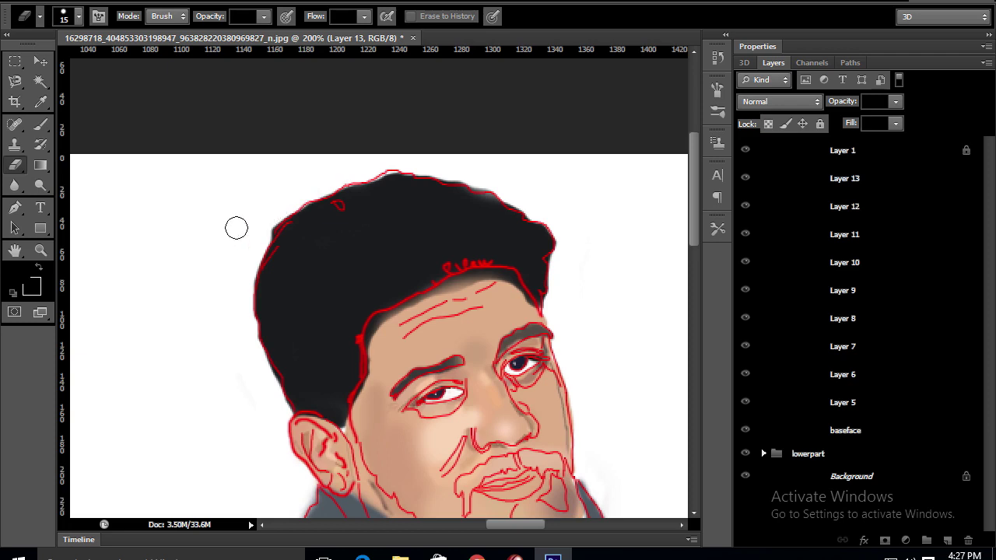
pyautogui.hotkey('ctrl', '+')
pyautogui.hotkey('ctrl', '+')
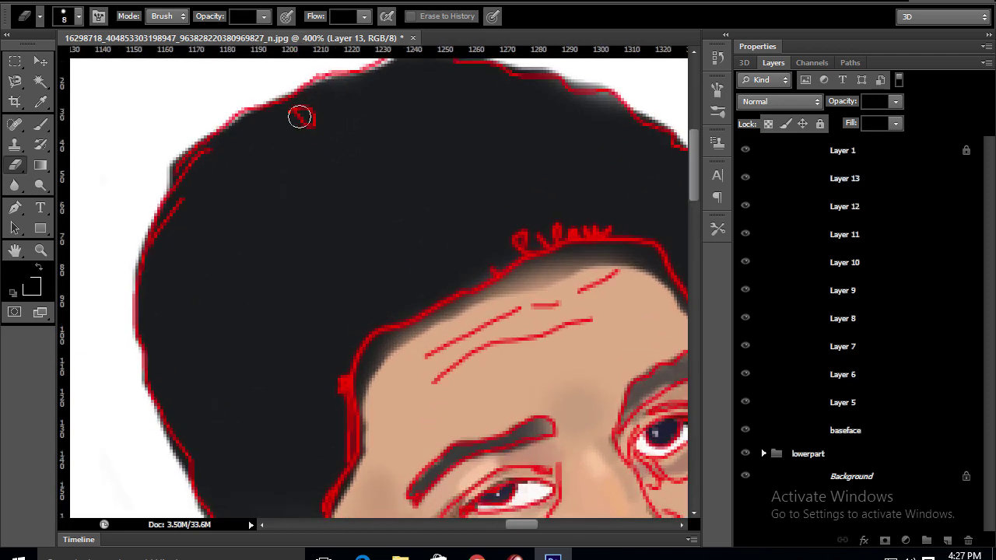
pyautogui.click(307, 116)
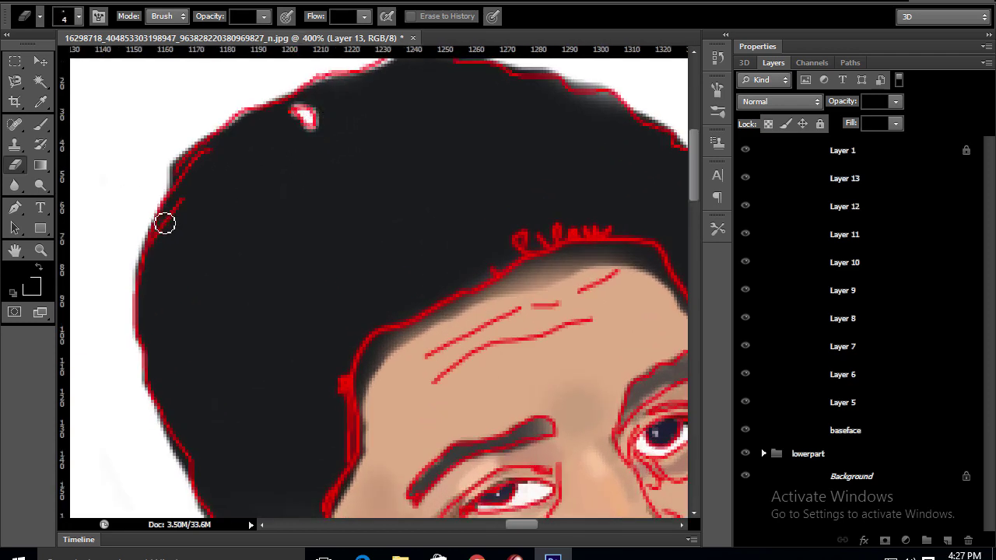
pyautogui.moveTo(165, 233)
pyautogui.mouseDown()
pyautogui.moveTo(207, 156)
pyautogui.moveTo(166, 194)
pyautogui.moveTo(201, 166)
pyautogui.mouseUp()
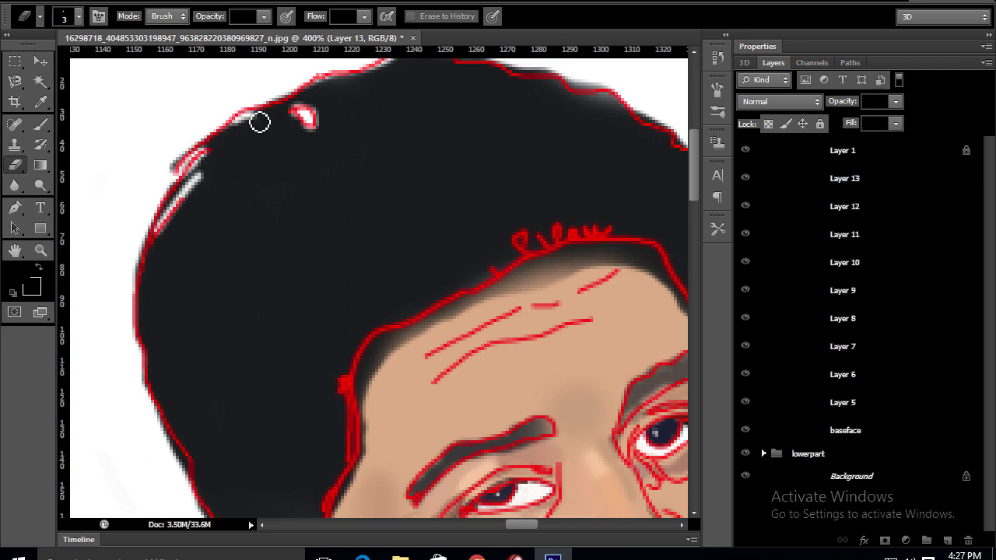
pyautogui.scroll(3, 343, 148)
pyautogui.moveTo(314, 174); pyautogui.dragTo(328, 144)
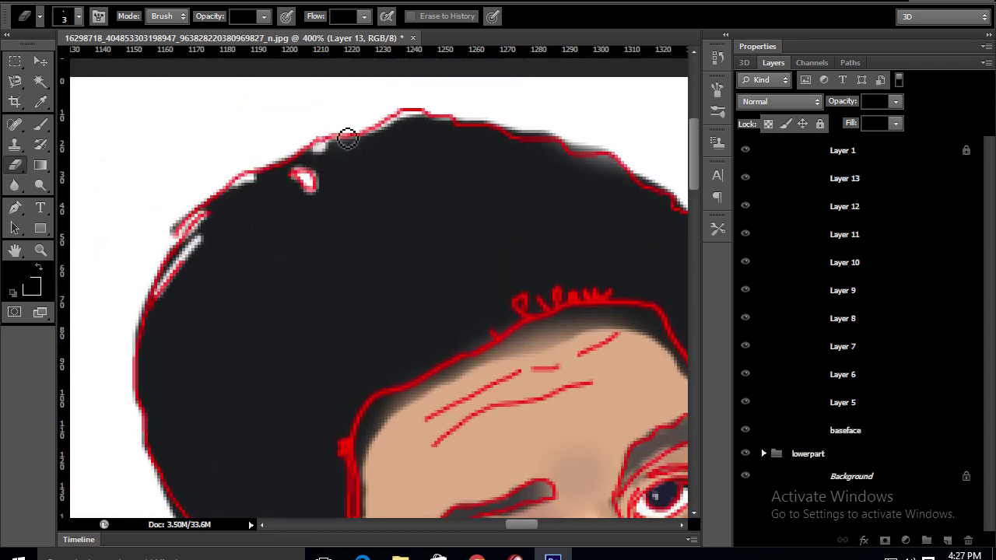
pyautogui.moveTo(427, 118)
pyautogui.mouseDown()
pyautogui.moveTo(544, 139)
pyautogui.moveTo(591, 157)
pyautogui.mouseUp()
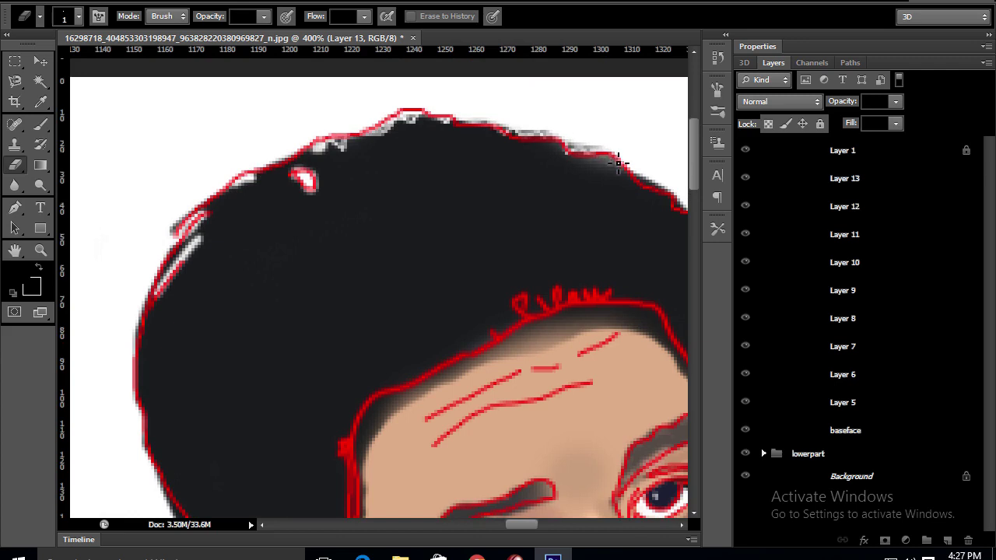
# Trim the dark hair back to the forehead hairline with a 20 px eraser.
pyautogui.moveTo(518, 298); pyautogui.dragTo(419, 209)
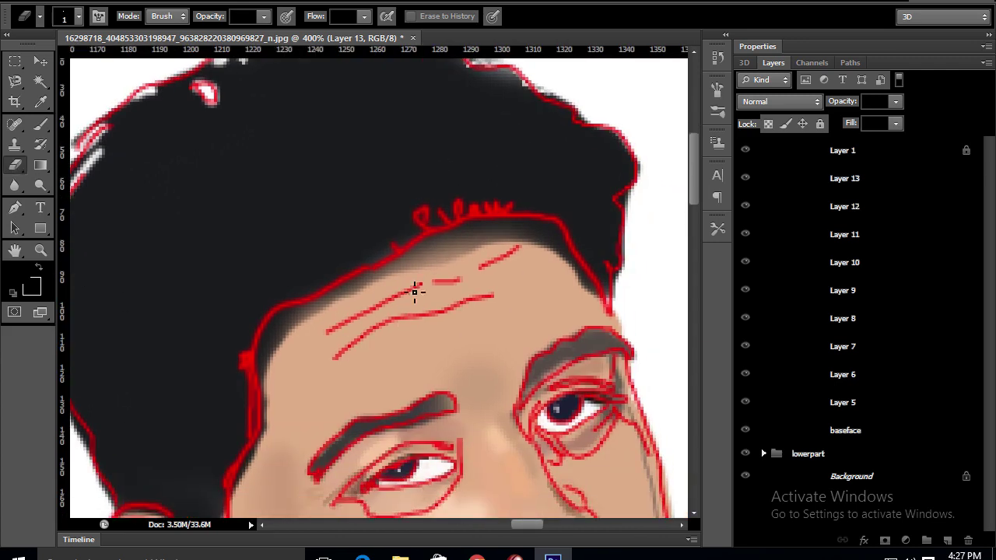
pyautogui.moveTo(413, 254)
pyautogui.mouseDown()
pyautogui.moveTo(445, 243)
pyautogui.moveTo(421, 218)
pyautogui.mouseUp()
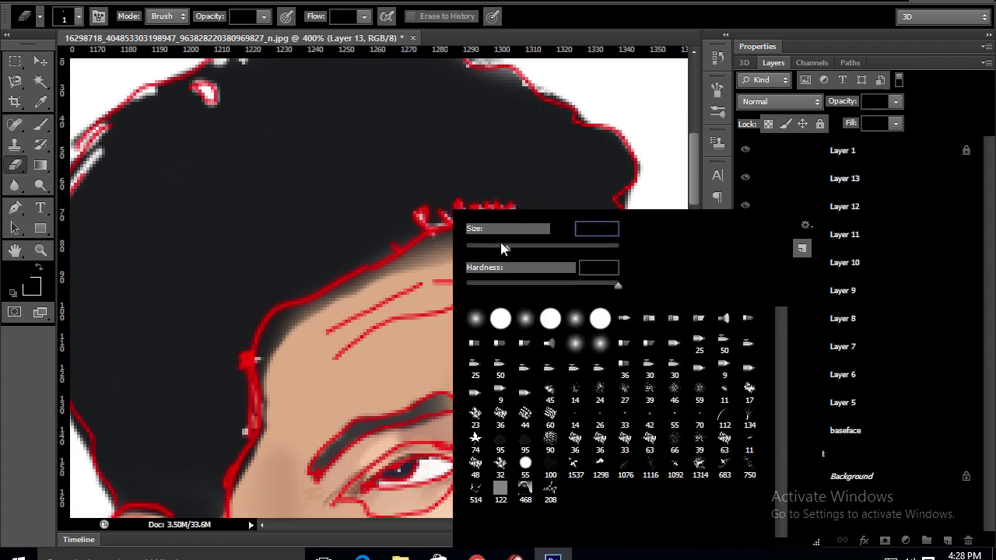
pyautogui.moveTo(488, 249); pyautogui.dragTo(476, 249)
pyautogui.moveTo(400, 272)
pyautogui.mouseDown()
pyautogui.moveTo(467, 233)
pyautogui.moveTo(522, 241)
pyautogui.mouseUp()
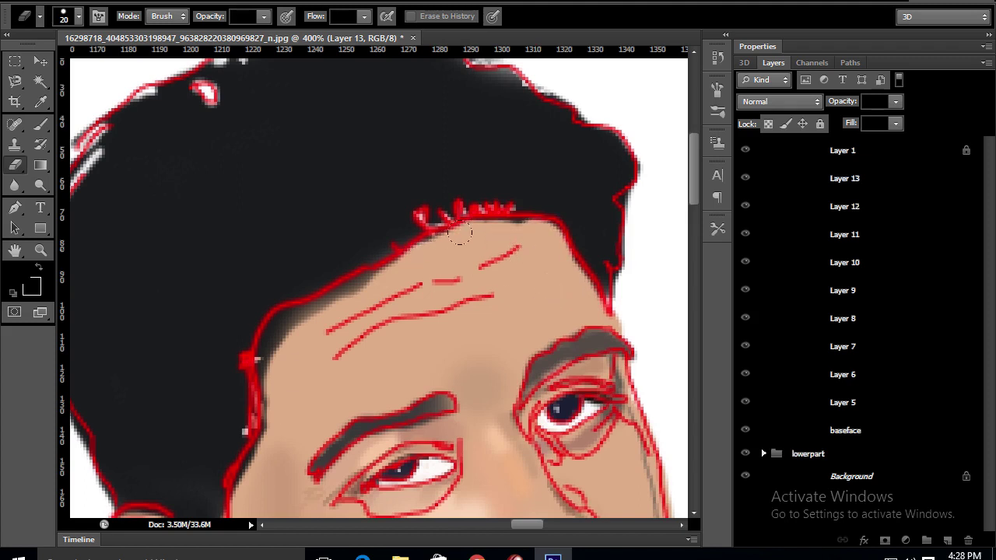
pyautogui.moveTo(425, 259)
pyautogui.mouseDown()
pyautogui.moveTo(327, 296)
pyautogui.moveTo(275, 329)
pyautogui.mouseUp()
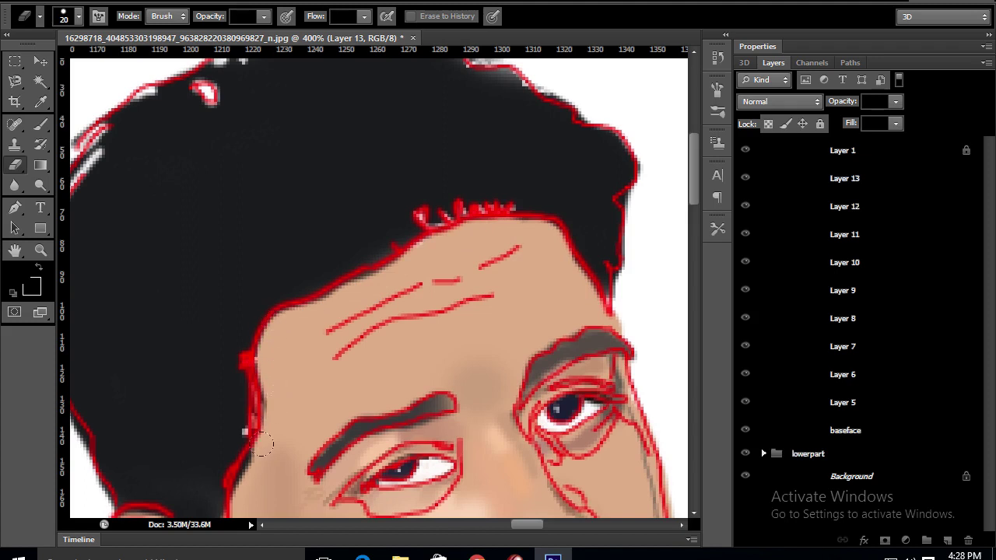
# Hide the Layer 1 red sketch, zoom onto the photo's mouth, and add Layer 14 above Layer 13.
pyautogui.hotkey('ctrl', '0')
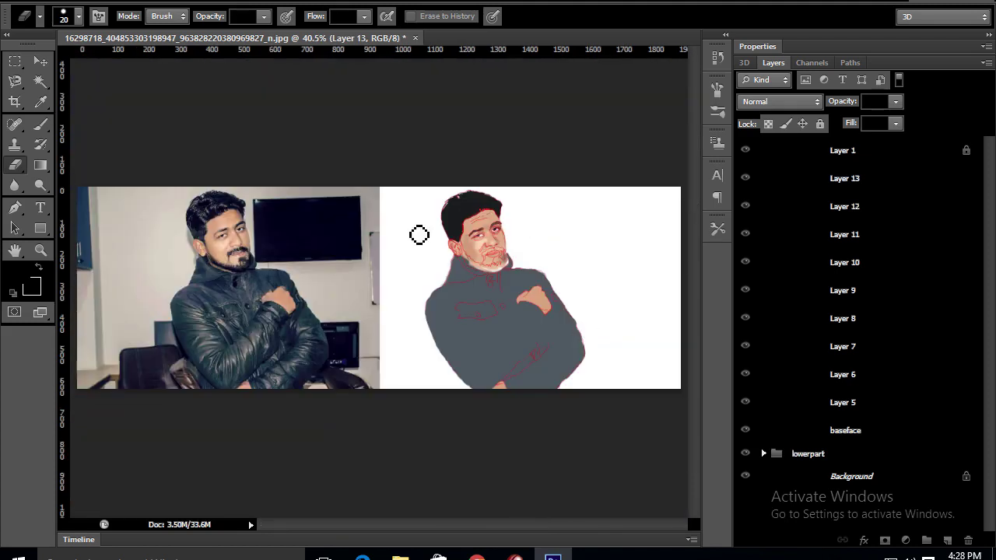
pyautogui.press('v')
pyautogui.click(739, 151)
pyautogui.hotkey('ctrl', '+')
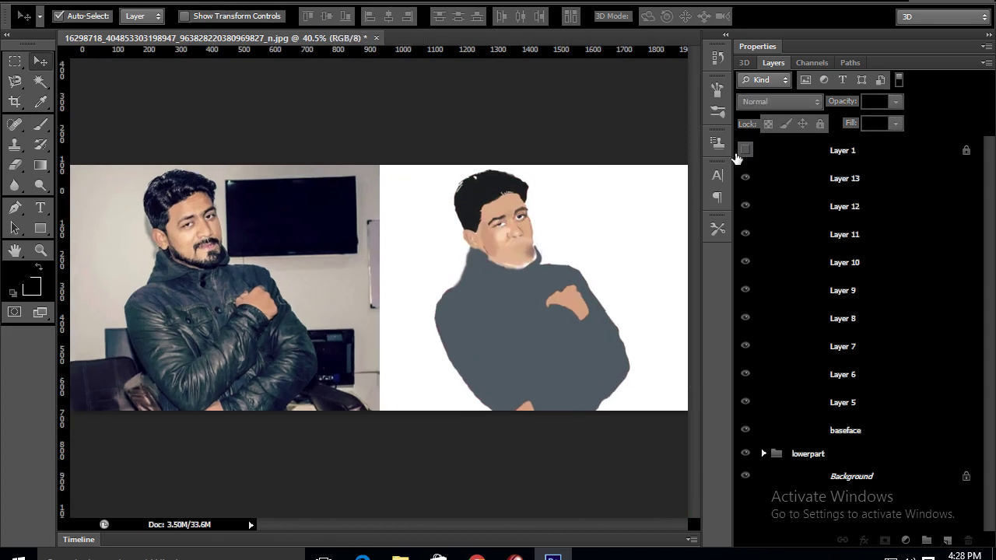
pyautogui.hotkey('ctrl', '+')
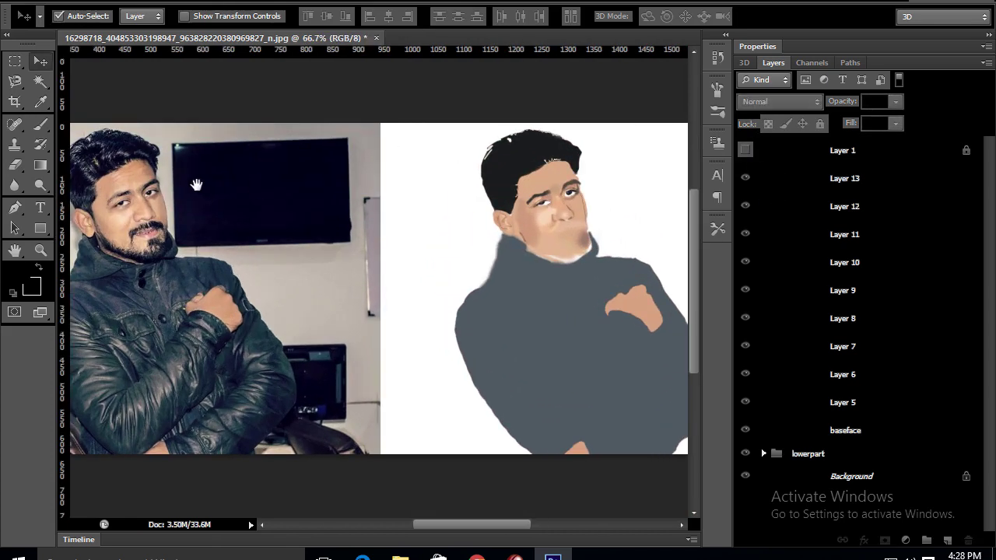
pyautogui.moveTo(196, 184); pyautogui.dragTo(200, 191)
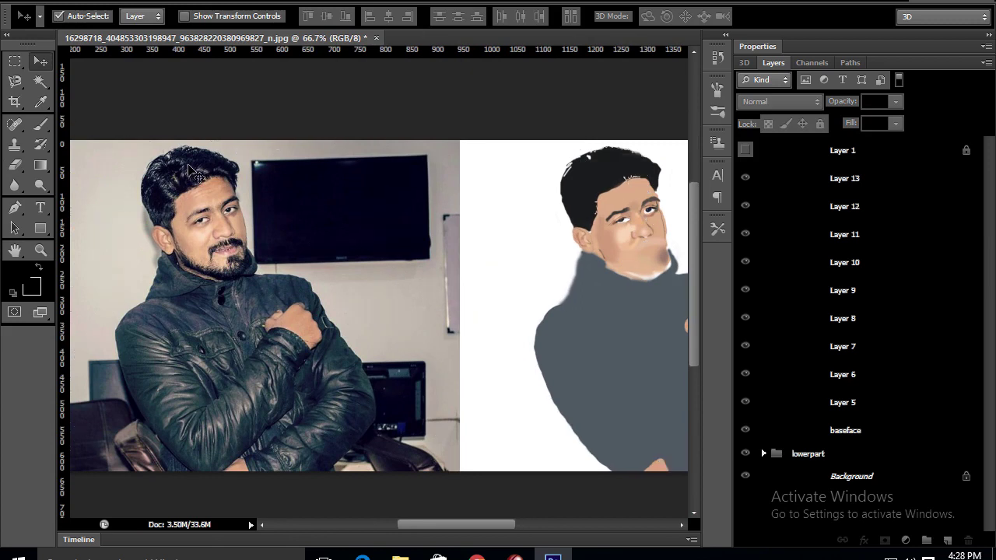
pyautogui.hotkey('ctrl', '+')
pyautogui.hotkey('ctrl', '+')
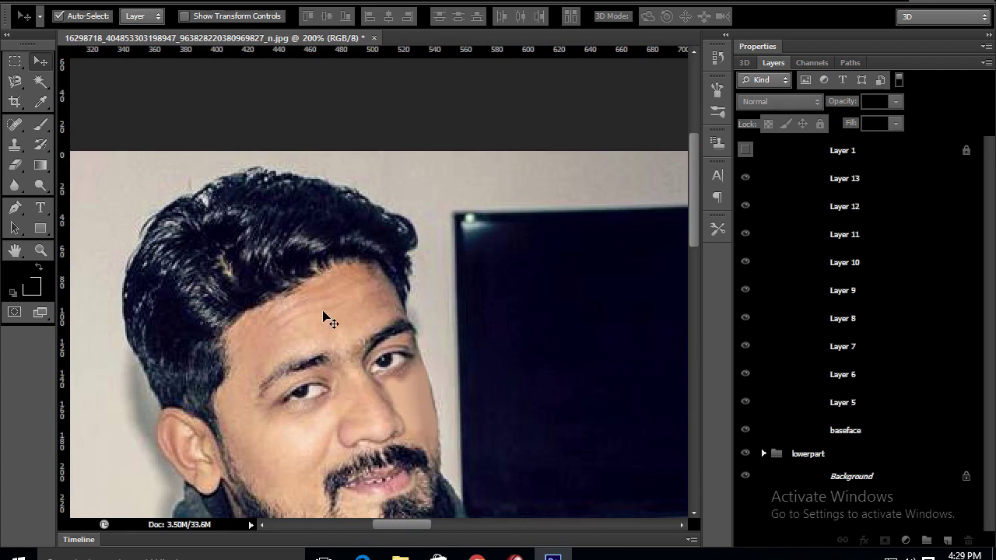
pyautogui.moveTo(324, 315); pyautogui.dragTo(299, 292)
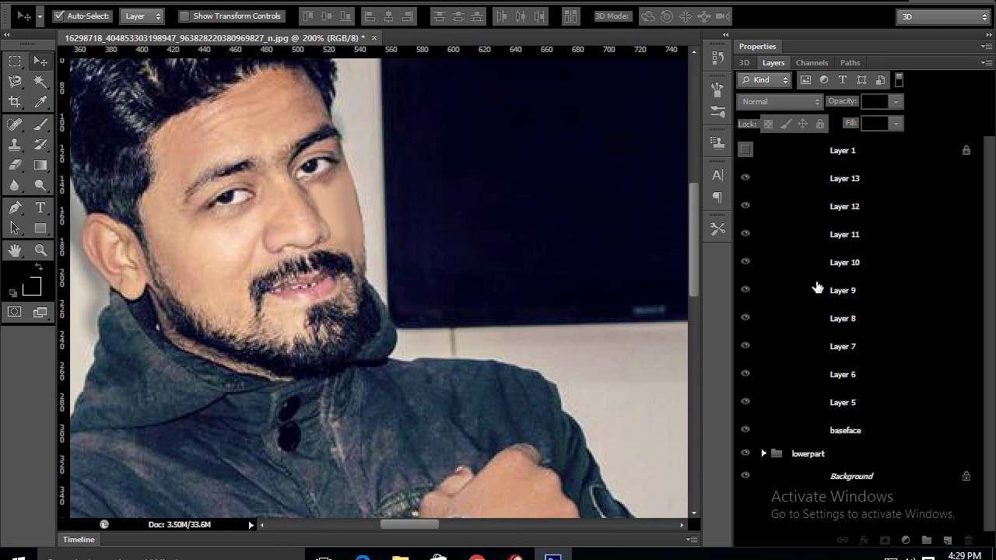
pyautogui.click(886, 302)
pyautogui.click(947, 540)
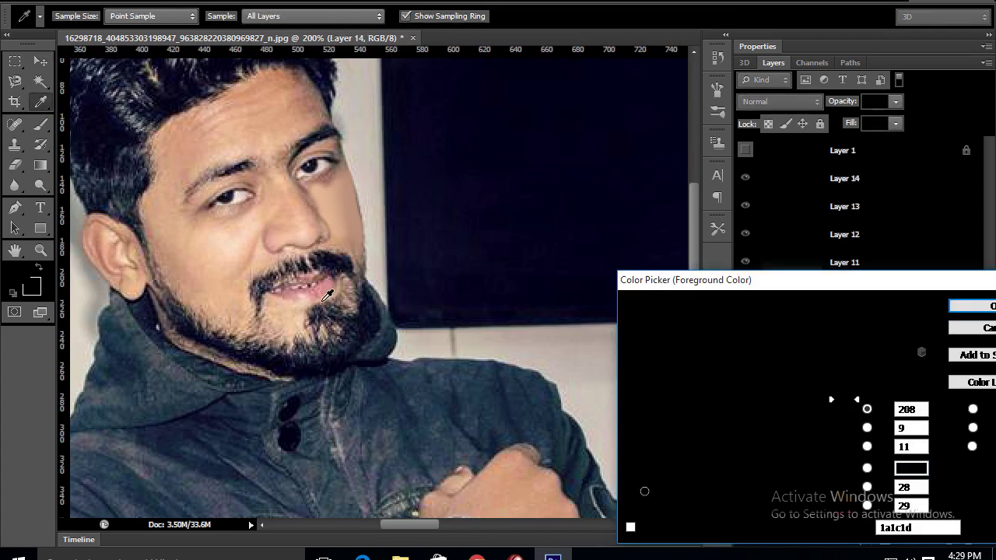
pyautogui.scroll(2, 405, 282)
pyautogui.scroll(2, 365, 289)
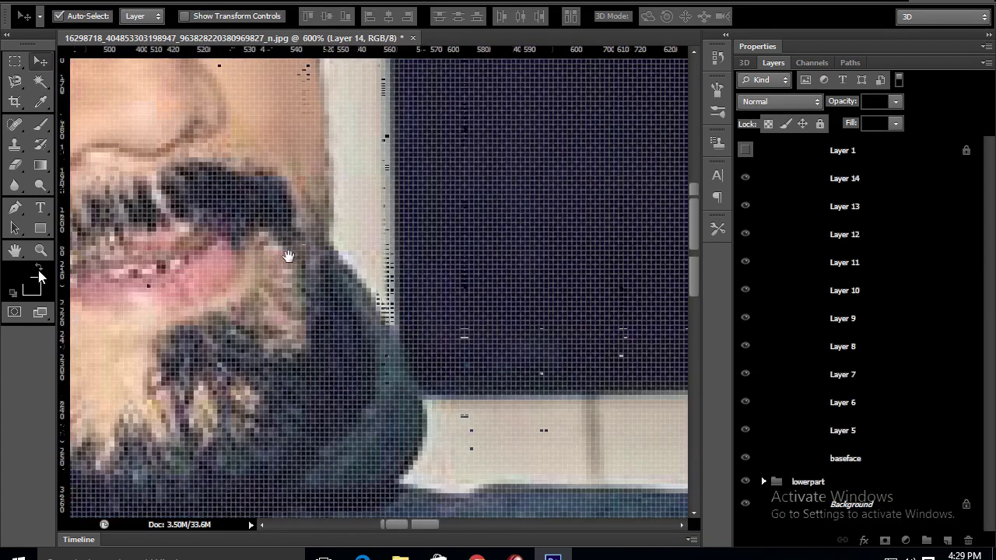
# Colour the lips pink and paint a light highlight along the moustache curve.
pyautogui.press('b')
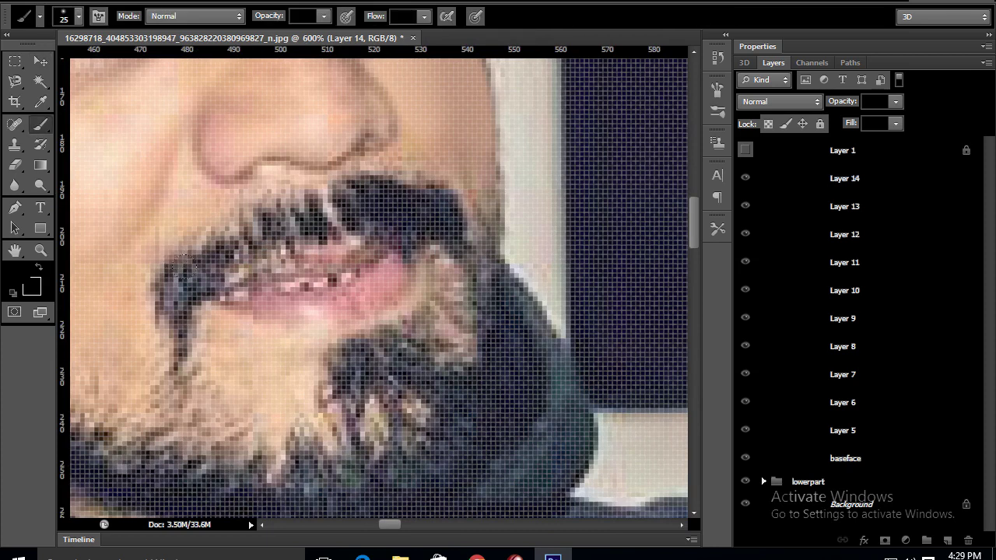
pyautogui.moveTo(259, 303); pyautogui.dragTo(363, 301)
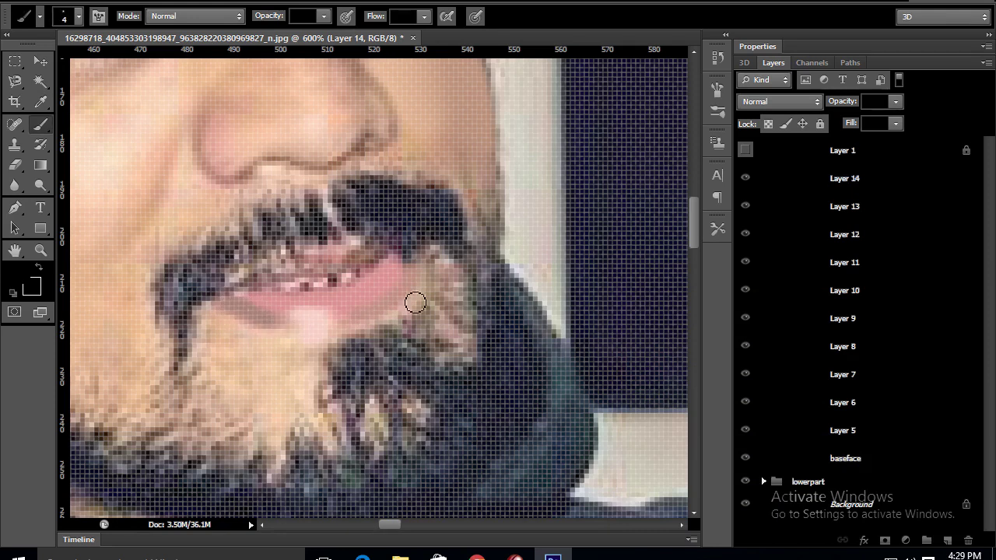
pyautogui.click(28, 286)
pyautogui.click(320, 249)
pyautogui.press('Return')
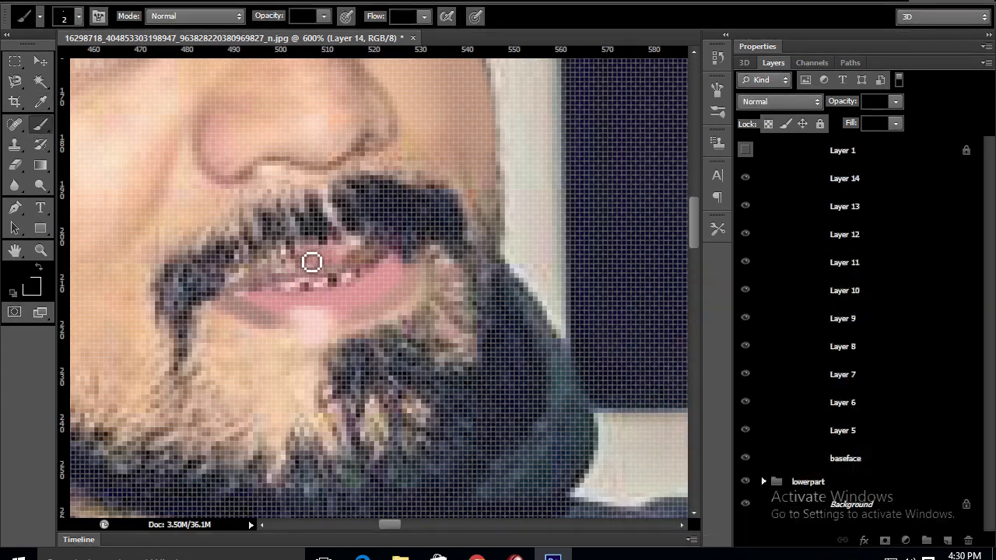
pyautogui.click(31, 285)
pyautogui.click(327, 215)
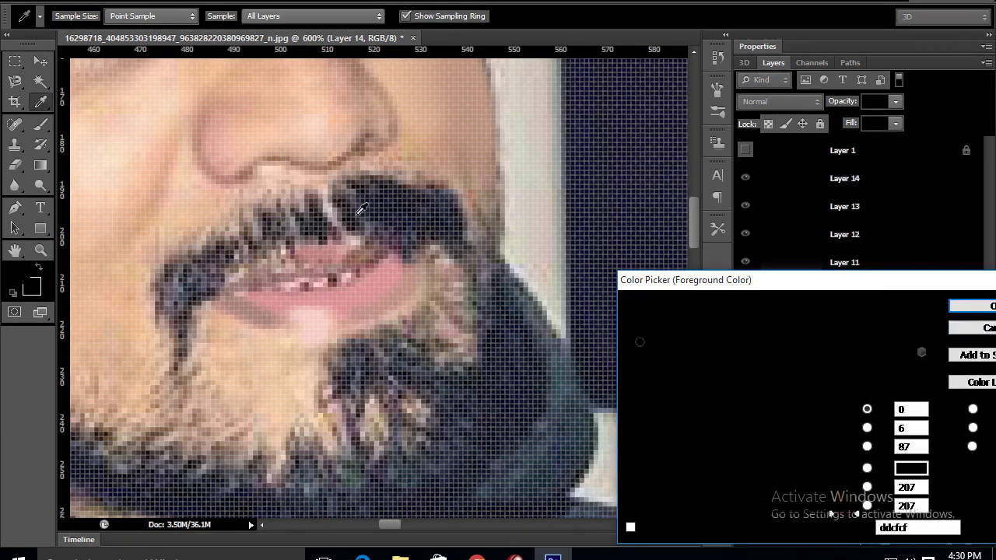
pyautogui.press('Return')
pyautogui.moveTo(339, 232); pyautogui.dragTo(332, 190)
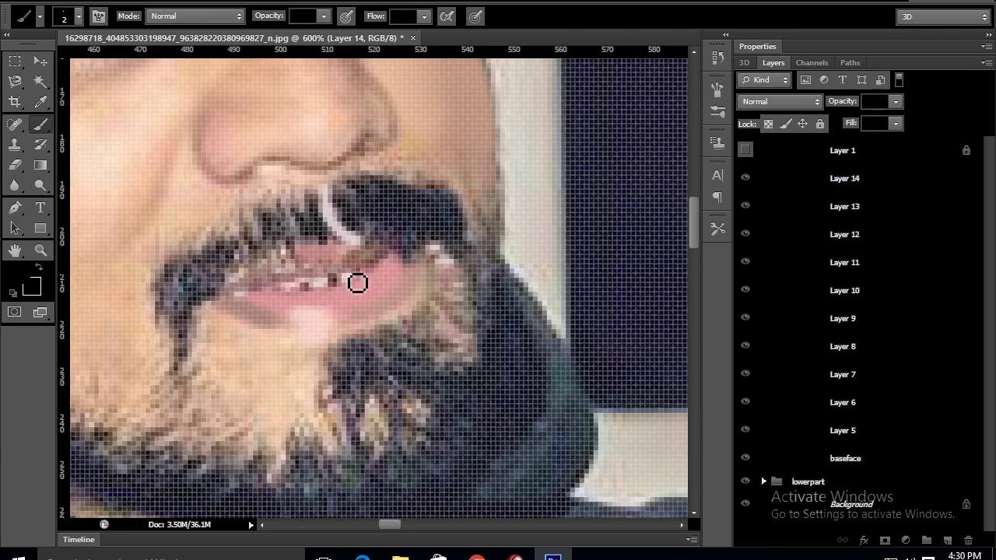
# Sample several lip colours from the photo, including darker #9d6f6f, for the lip shading.
pyautogui.press('i')
pyautogui.click(323, 276)
pyautogui.click(335, 284)
pyautogui.click(370, 278)
pyautogui.press('Return')
pyautogui.hotkey('ctrl', '+')
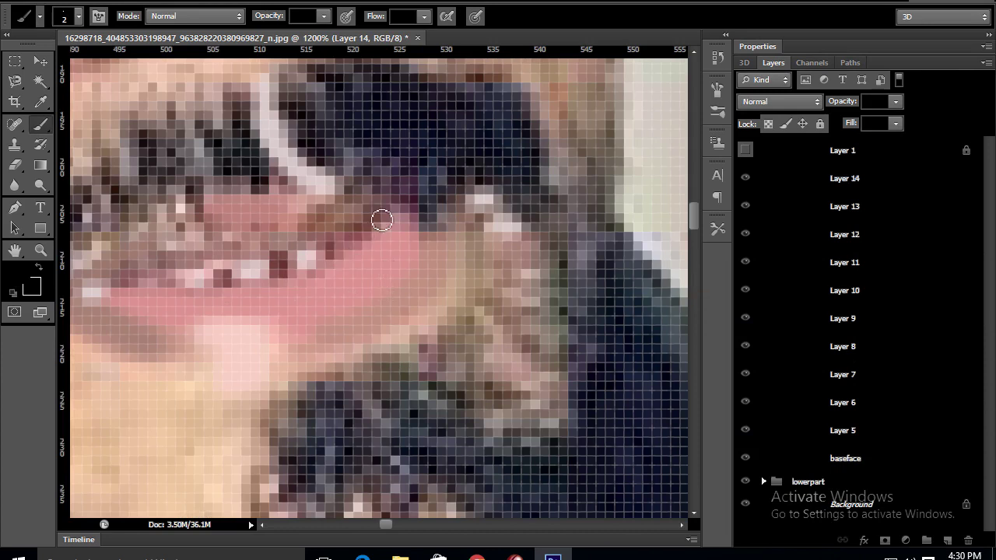
pyautogui.press('i')
pyautogui.click(547, 315)
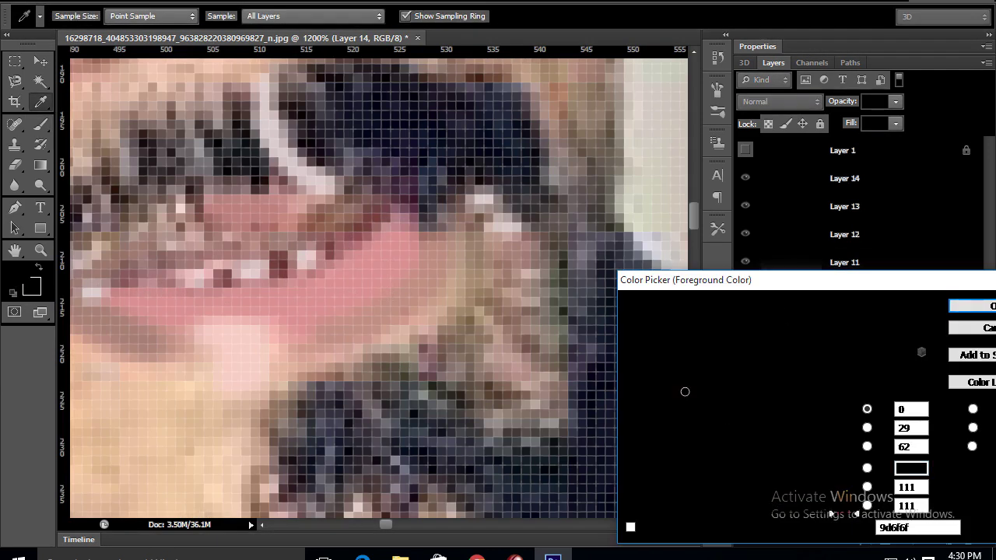
pyautogui.click(972, 306)
pyautogui.click(25, 284)
pyautogui.press('Return')
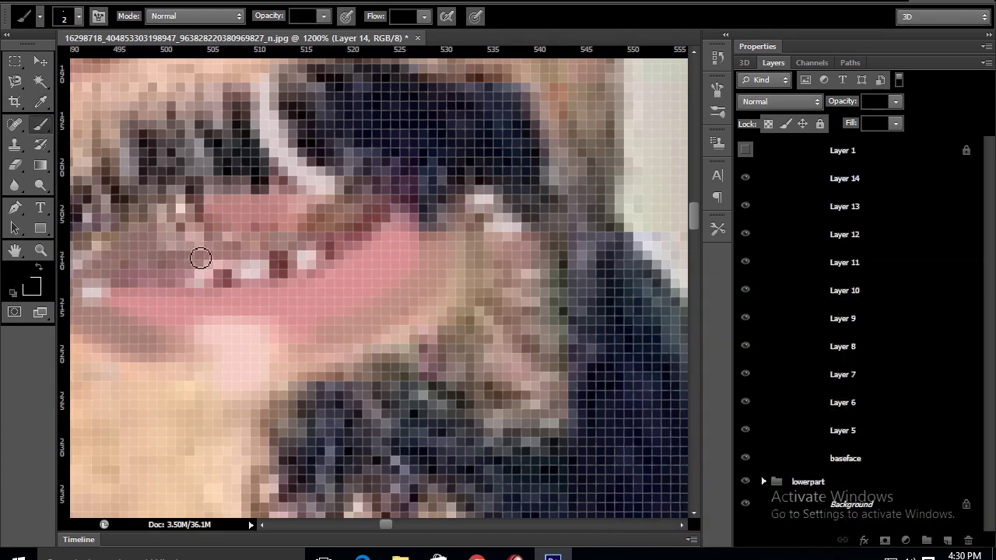
pyautogui.click(23, 283)
pyautogui.press('Return')
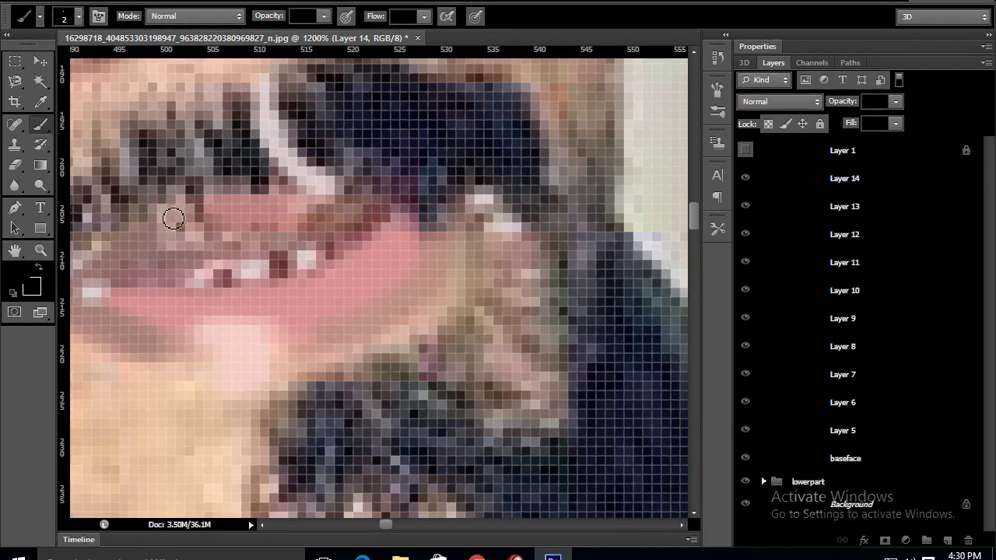
pyautogui.click(25, 285)
pyautogui.press('Return')
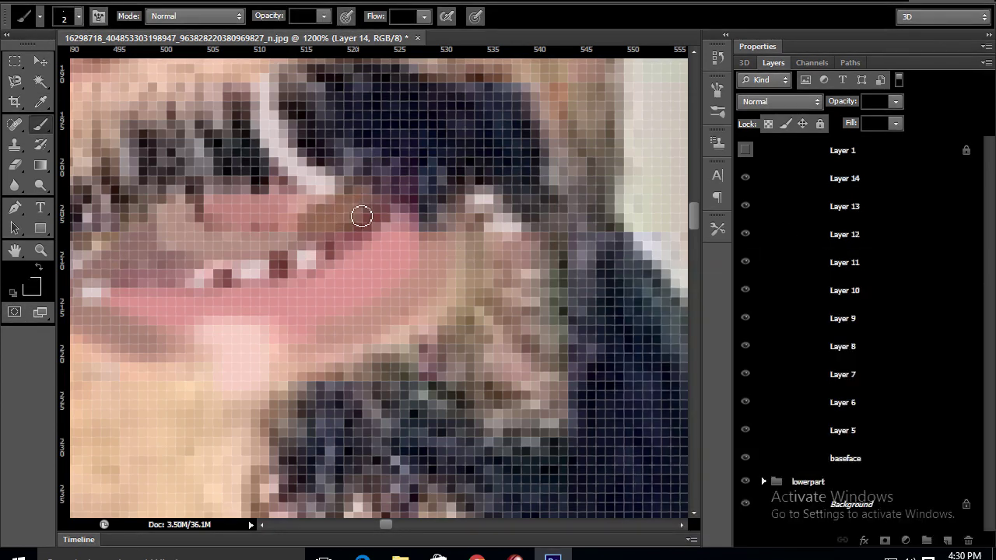
# Toggle the photo background to check the lip strokes, then fit the image on screen.
pyautogui.click(745, 504)
pyautogui.click(744, 504)
pyautogui.click(745, 504)
pyautogui.click(745, 504)
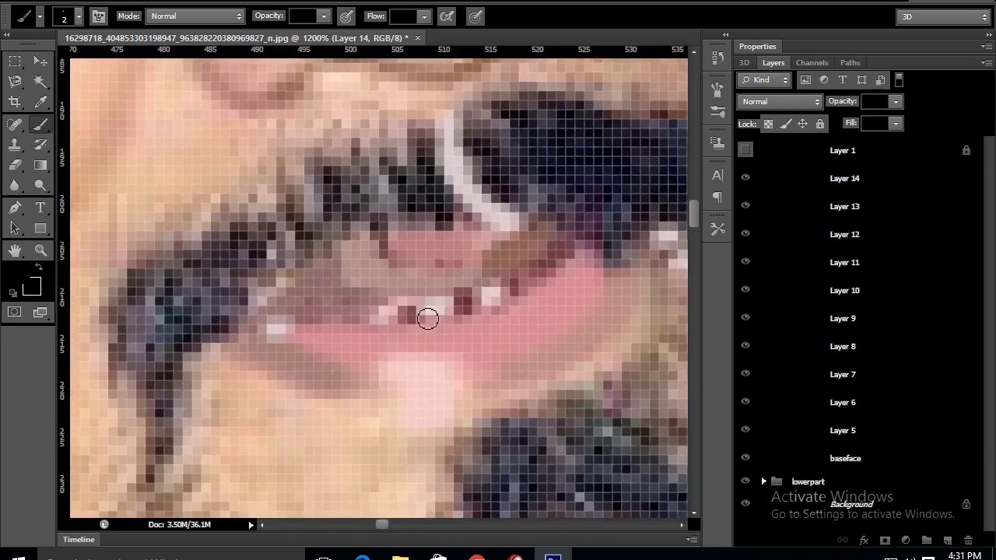
pyautogui.hotkey('ctrl', '0')
# Move the Layer 14 lip strokes right onto the cartoon face, then zoom to 300% on the photo.
pyautogui.press('v')
pyautogui.moveTo(239, 278); pyautogui.dragTo(496, 278)
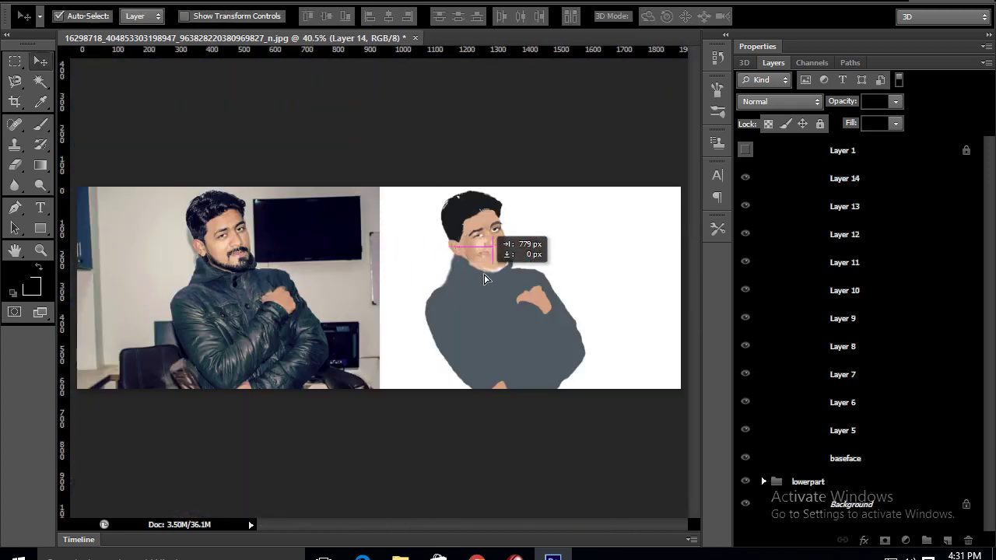
pyautogui.hotkey('ctrl', '1')
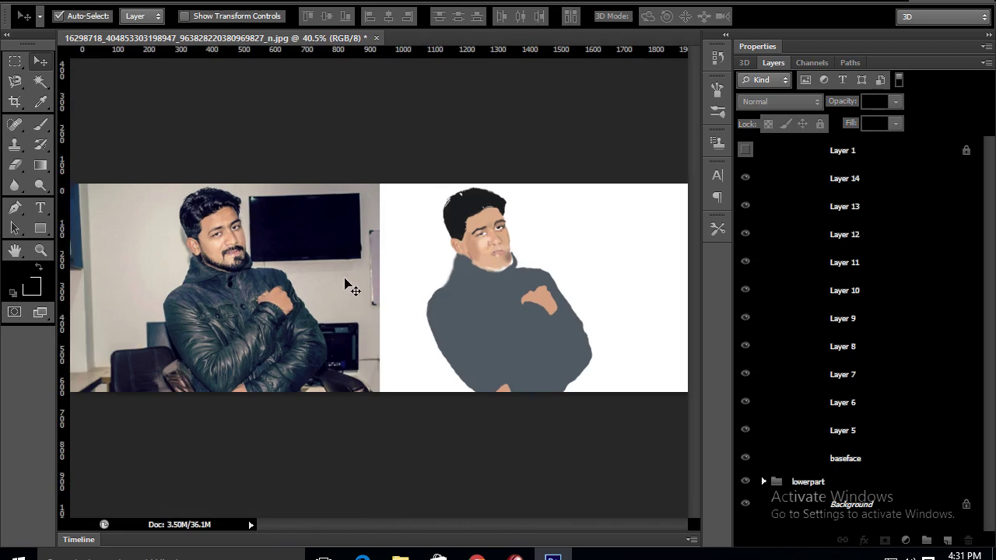
pyautogui.moveTo(352, 270)
pyautogui.mouseDown()
pyautogui.moveTo(248, 325)
pyautogui.moveTo(311, 325)
pyautogui.mouseUp()
pyautogui.hotkey('ctrl', '+')
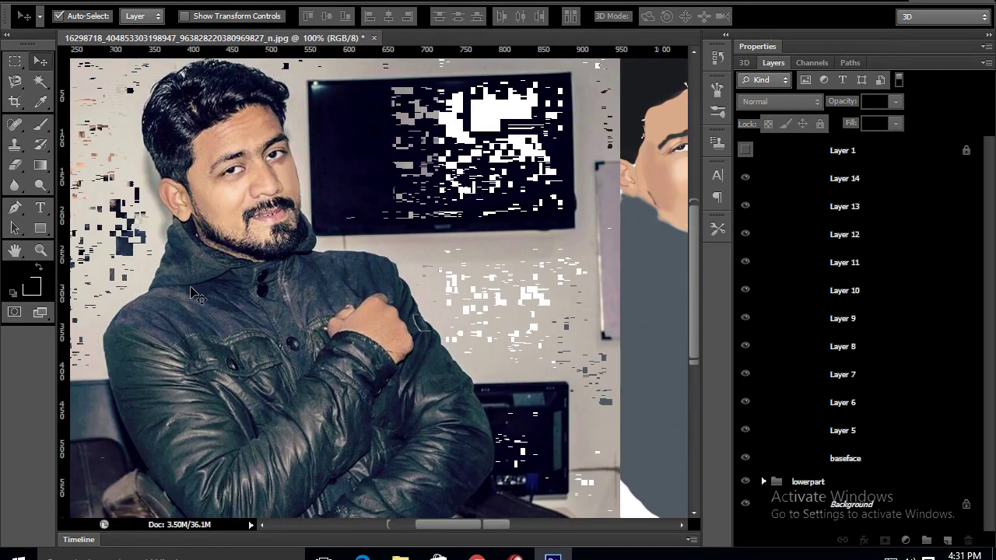
pyautogui.hotkey('ctrl', '+')
pyautogui.moveTo(187, 274); pyautogui.dragTo(344, 297)
# Add Layer 15 for the beard and sample black as the brush colour.
pyautogui.click(947, 540)
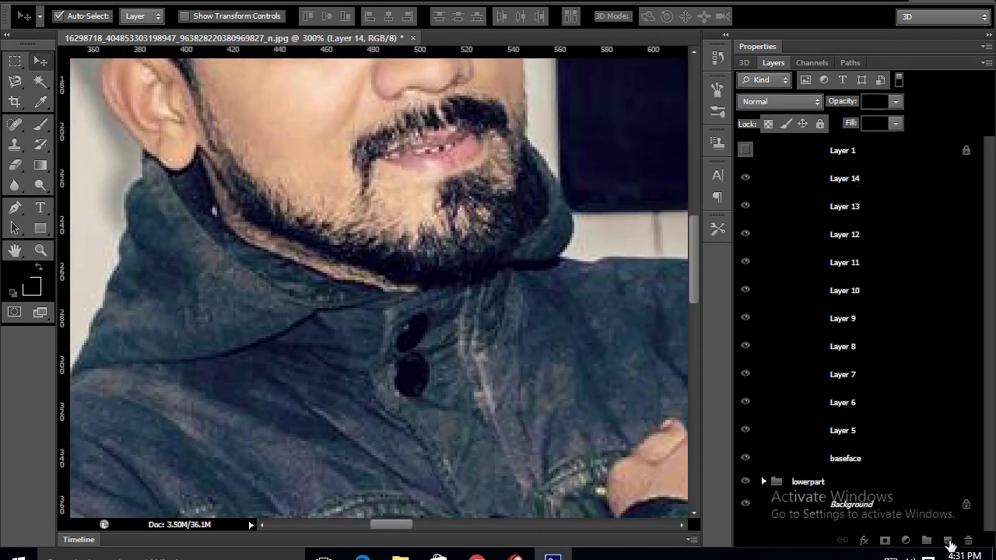
pyautogui.moveTo(379, 327); pyautogui.dragTo(382, 365)
pyautogui.press('i')
pyautogui.click(30, 286)
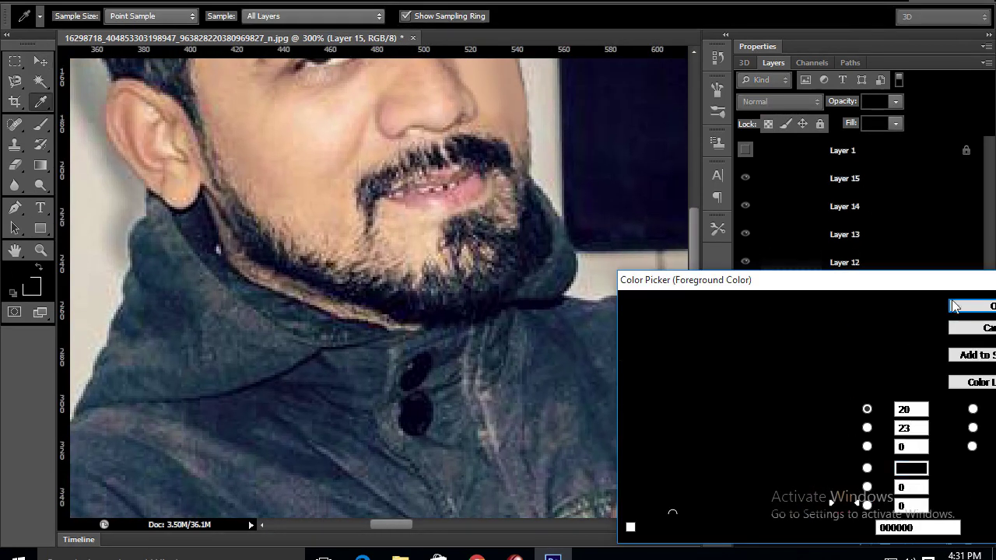
pyautogui.click(953, 306)
pyautogui.press('v')
pyautogui.press('b')
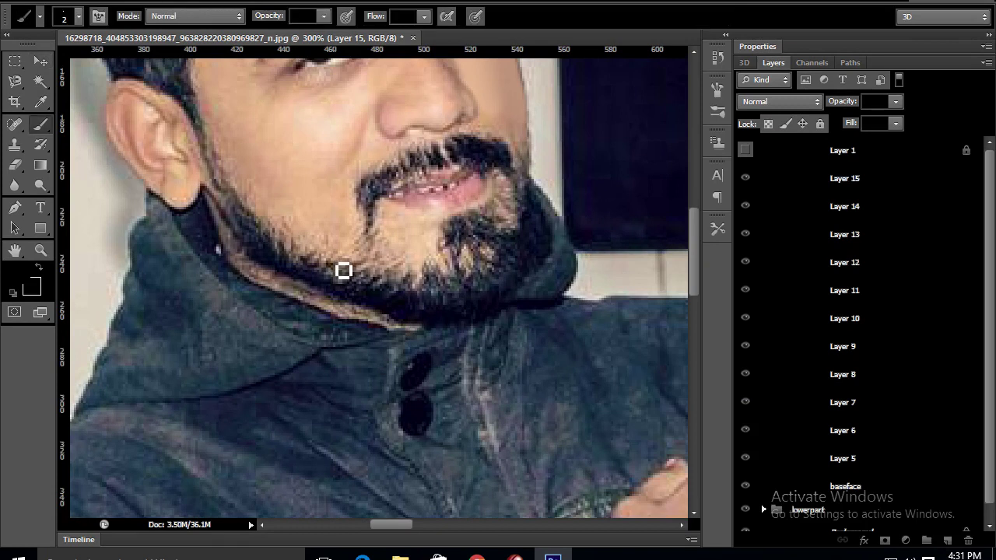
# Paint black beard strands over the photo's chin, both jawlines and moustache tip.
pyautogui.moveTo(455, 262)
pyautogui.mouseDown()
pyautogui.moveTo(446, 258)
pyautogui.moveTo(462, 267)
pyautogui.moveTo(462, 231)
pyautogui.moveTo(472, 232)
pyautogui.moveTo(485, 269)
pyautogui.moveTo(487, 226)
pyautogui.moveTo(502, 233)
pyautogui.moveTo(518, 189)
pyautogui.moveTo(471, 267)
pyautogui.moveTo(441, 269)
pyautogui.moveTo(424, 295)
pyautogui.moveTo(406, 290)
pyautogui.moveTo(413, 273)
pyautogui.moveTo(394, 273)
pyautogui.moveTo(404, 260)
pyautogui.moveTo(349, 264)
pyautogui.moveTo(367, 257)
pyautogui.moveTo(363, 269)
pyautogui.moveTo(392, 210)
pyautogui.moveTo(365, 226)
pyautogui.moveTo(367, 195)
pyautogui.moveTo(379, 204)
pyautogui.moveTo(389, 182)
pyautogui.moveTo(422, 169)
pyautogui.moveTo(440, 184)
pyautogui.moveTo(448, 158)
pyautogui.moveTo(469, 171)
pyautogui.moveTo(469, 151)
pyautogui.moveTo(509, 151)
pyautogui.moveTo(472, 150)
pyautogui.moveTo(493, 163)
pyautogui.mouseUp()
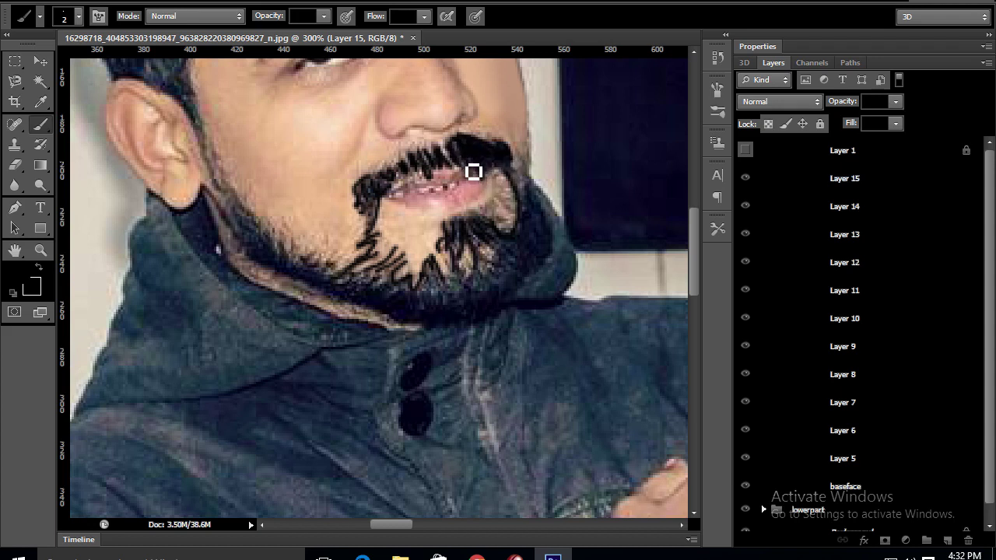
pyautogui.moveTo(200, 116); pyautogui.dragTo(252, 214)
pyautogui.moveTo(209, 130)
pyautogui.mouseDown()
pyautogui.moveTo(218, 205)
pyautogui.moveTo(242, 209)
pyautogui.moveTo(251, 238)
pyautogui.mouseUp()
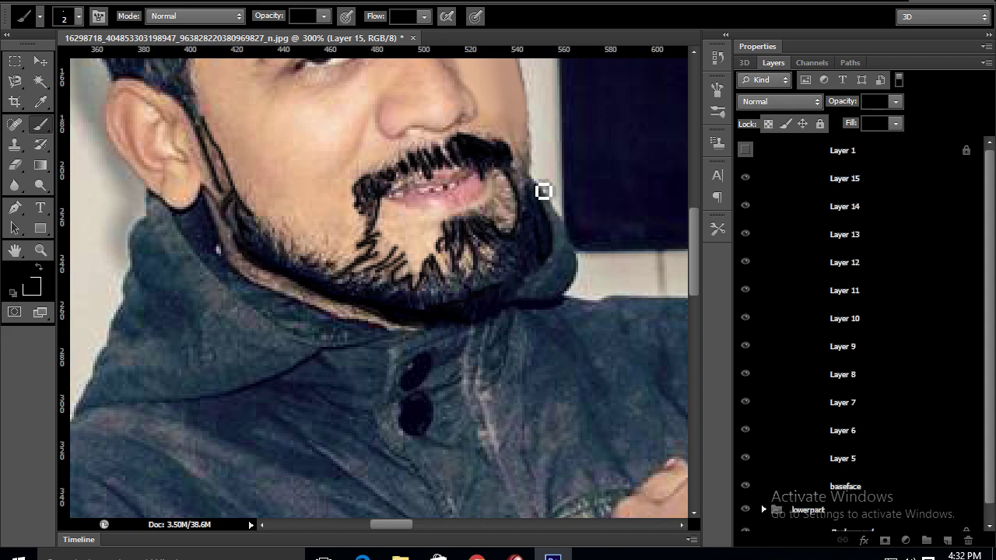
pyautogui.moveTo(529, 152); pyautogui.dragTo(533, 140)
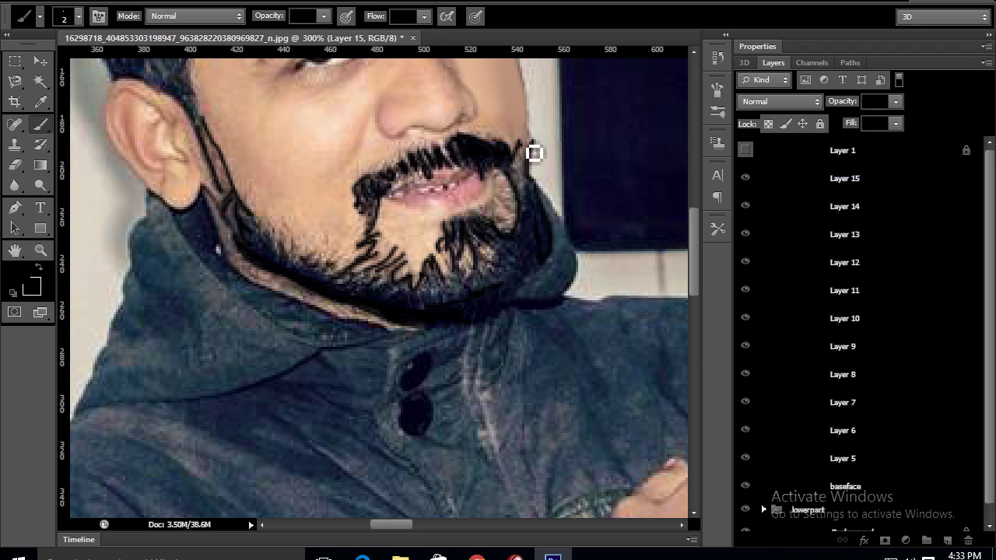
pyautogui.click(14, 165)
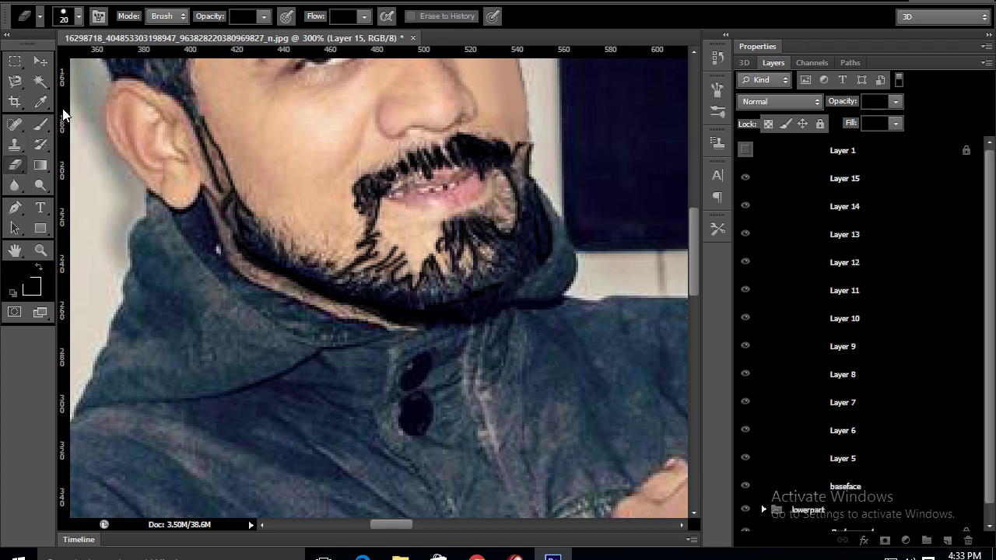
pyautogui.press('b')
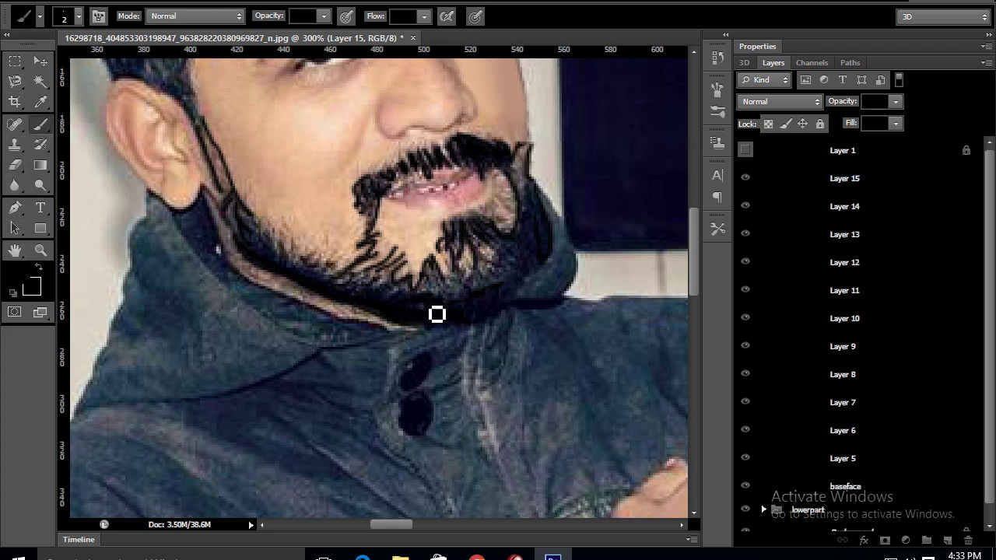
pyautogui.moveTo(457, 300); pyautogui.dragTo(429, 311)
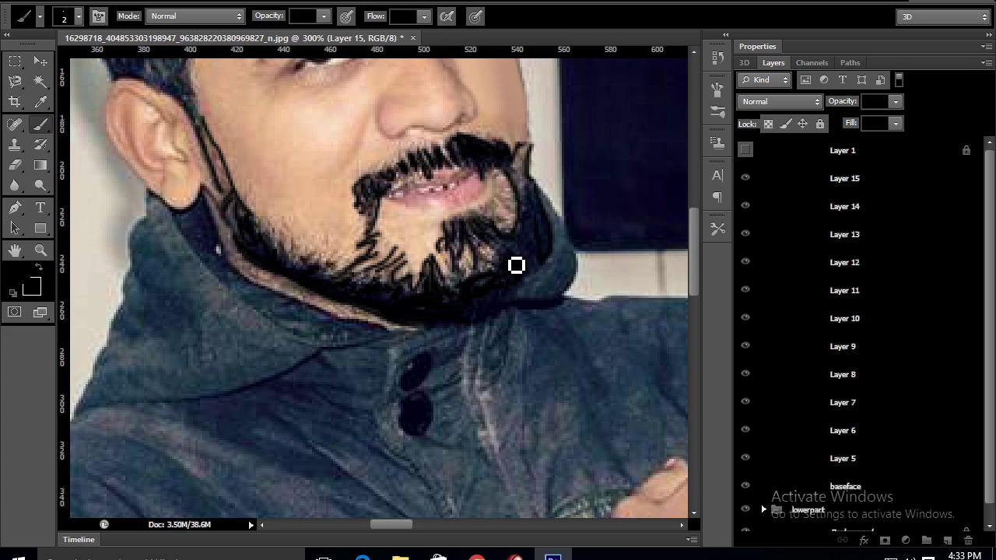
pyautogui.moveTo(535, 265)
pyautogui.mouseDown()
pyautogui.moveTo(533, 178)
pyautogui.moveTo(550, 210)
pyautogui.moveTo(537, 256)
pyautogui.mouseUp()
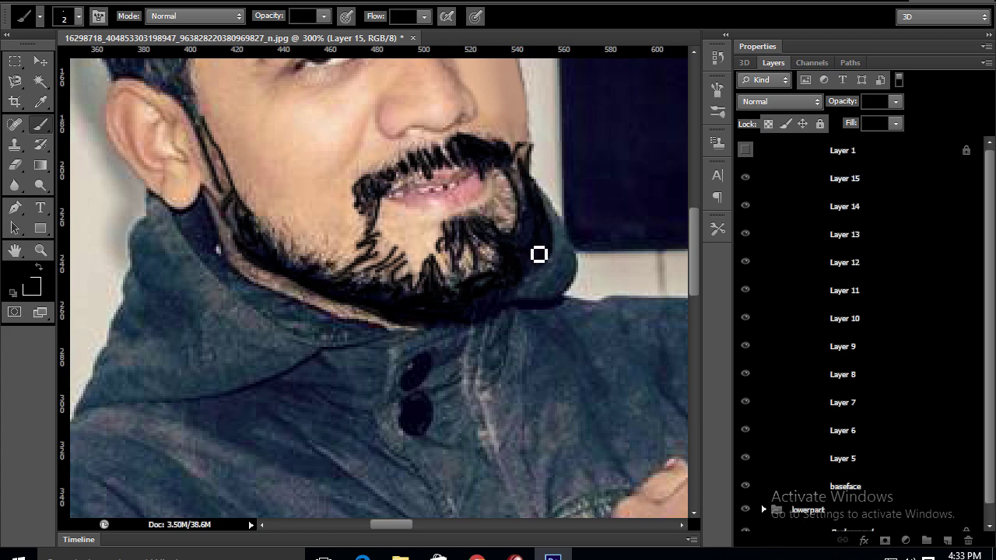
# Zoom to 100% and drag the Layer 15 beard sketch into place on the cartoon face.
pyautogui.click(41, 62)
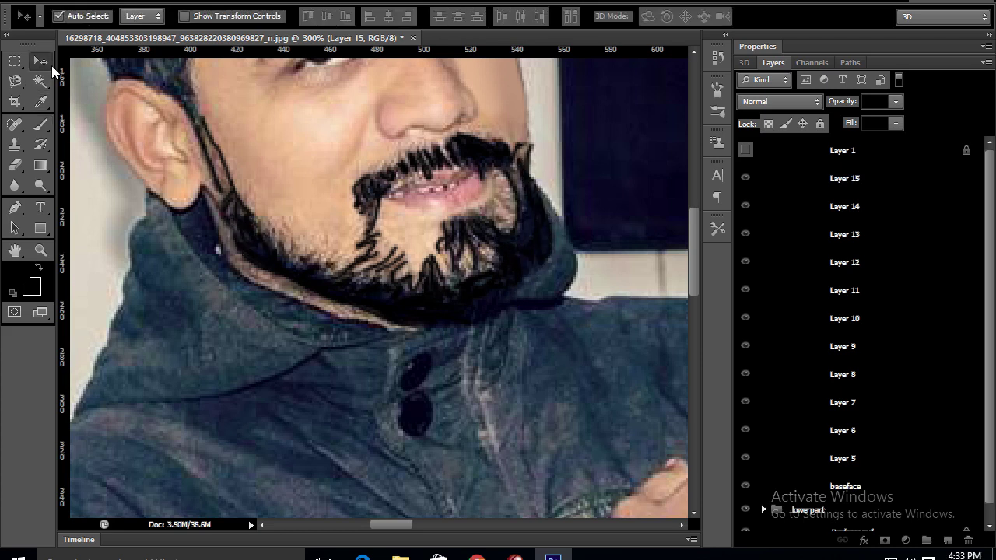
pyautogui.hotkey('ctrl', '0')
pyautogui.press('z')
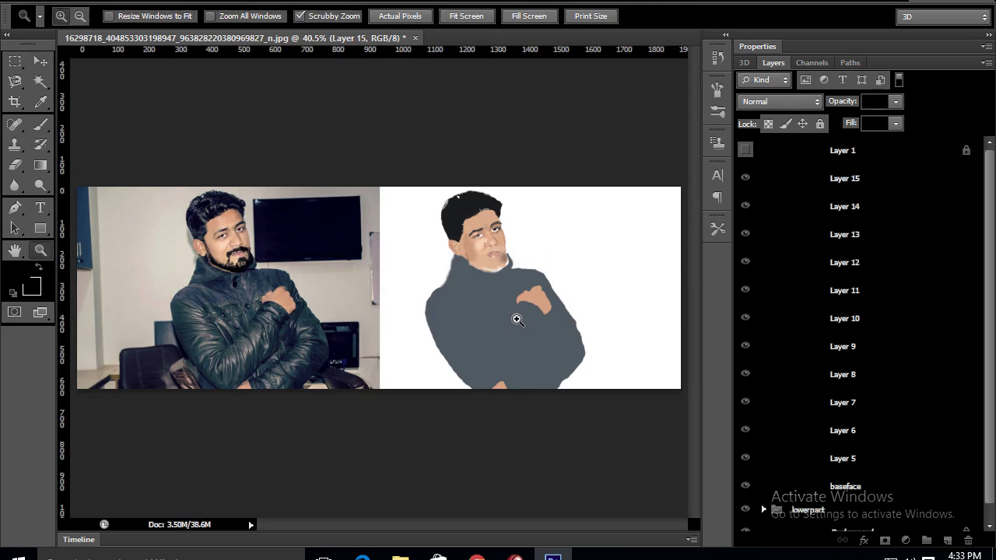
pyautogui.moveTo(517, 319)
pyautogui.mouseDown()
pyautogui.moveTo(520, 326)
pyautogui.moveTo(516, 301)
pyautogui.moveTo(688, 283)
pyautogui.mouseUp()
pyautogui.press('v')
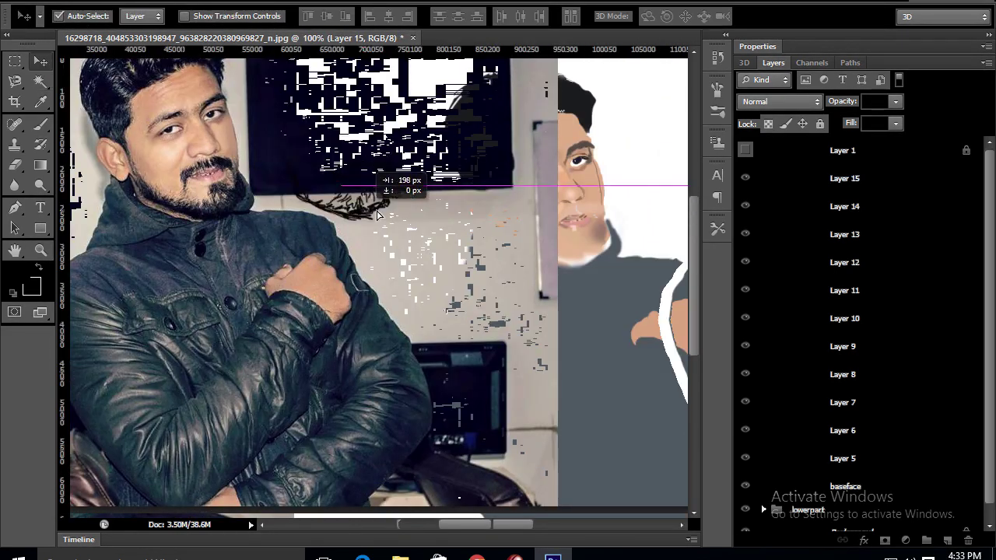
pyautogui.moveTo(459, 283); pyautogui.dragTo(145, 284)
pyautogui.moveTo(234, 191); pyautogui.dragTo(440, 196)
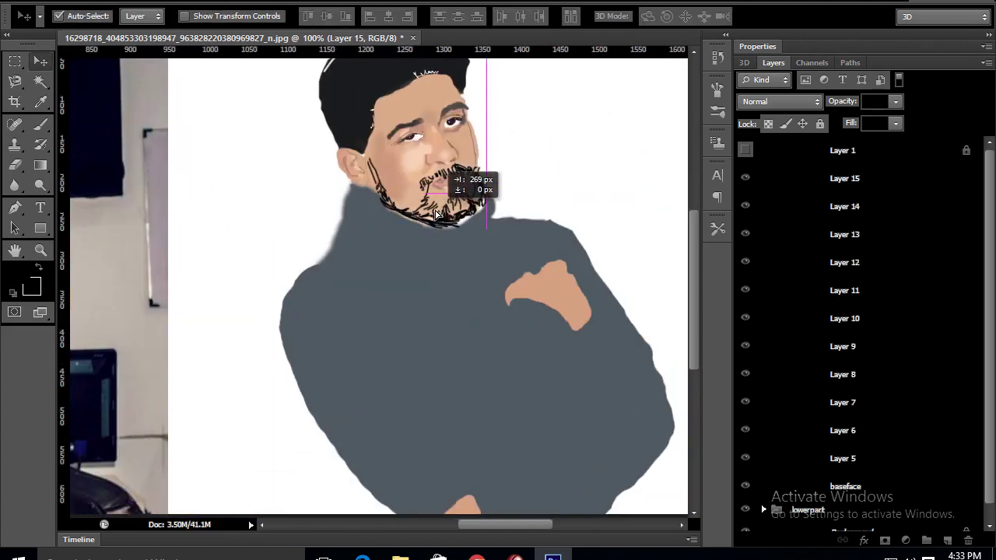
pyautogui.scroll(2, 611, 202)
pyautogui.moveTo(583, 218); pyautogui.dragTo(562, 367)
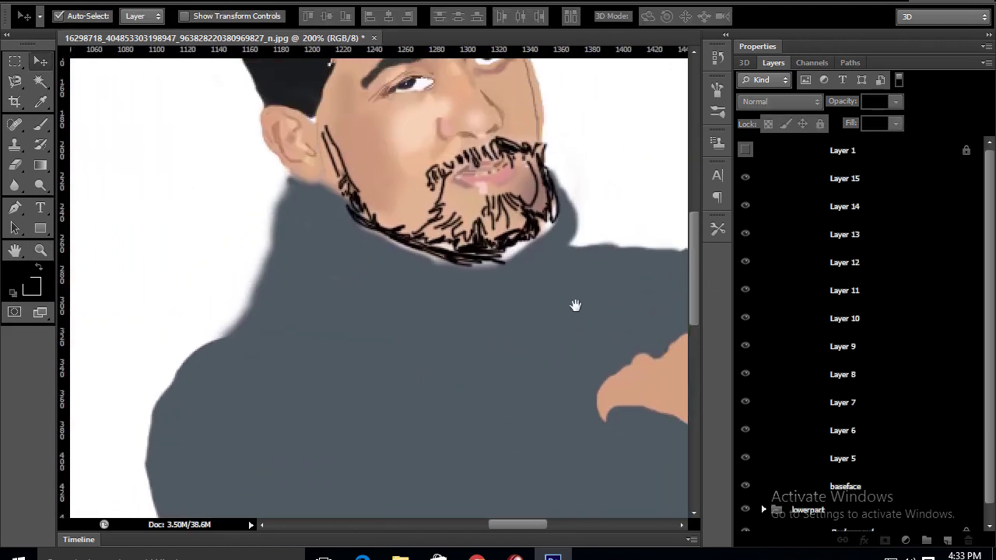
pyautogui.moveTo(533, 256); pyautogui.dragTo(548, 278)
pyautogui.click(545, 170)
# Pick Layer 12 from the canvas and try lowering the layer opacity.
pyautogui.press('e')
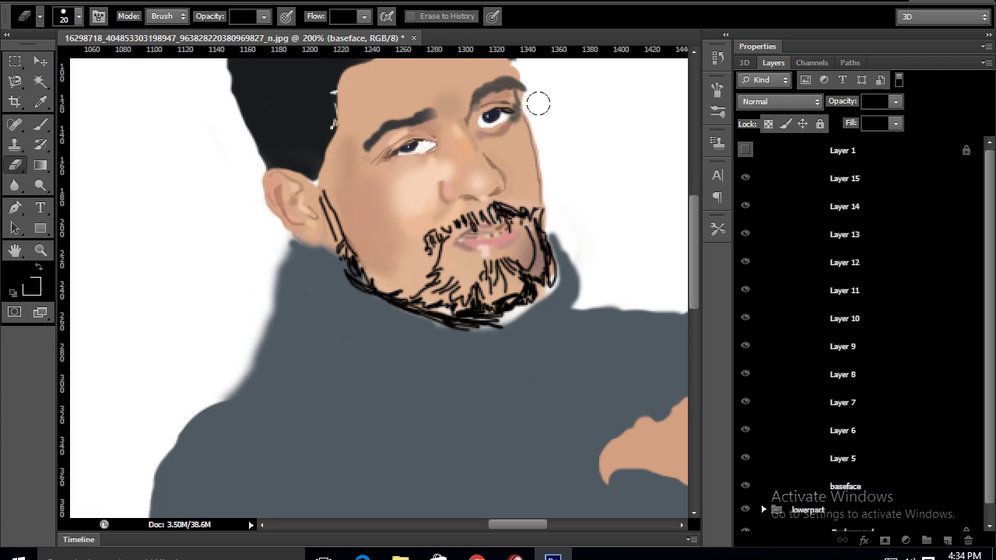
pyautogui.press('v')
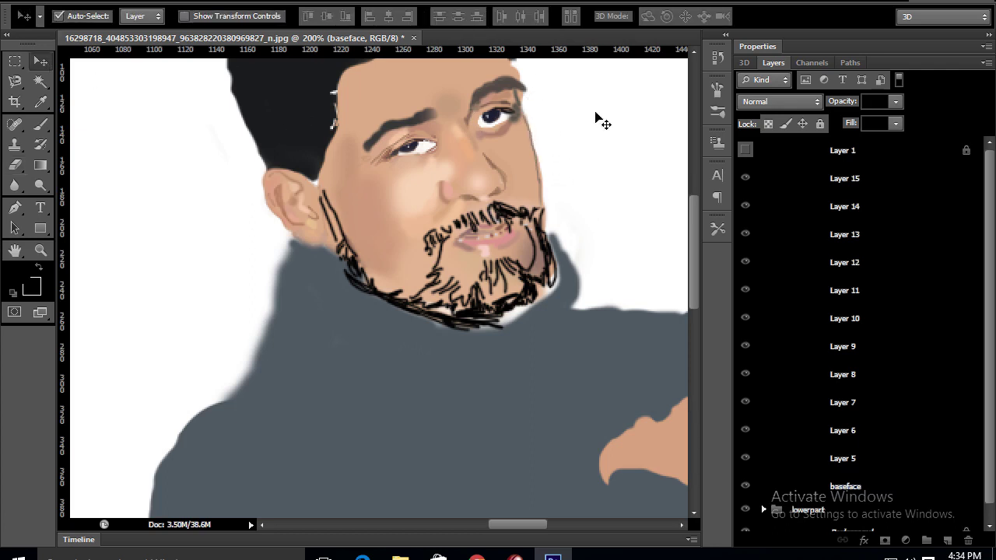
pyautogui.click(389, 294)
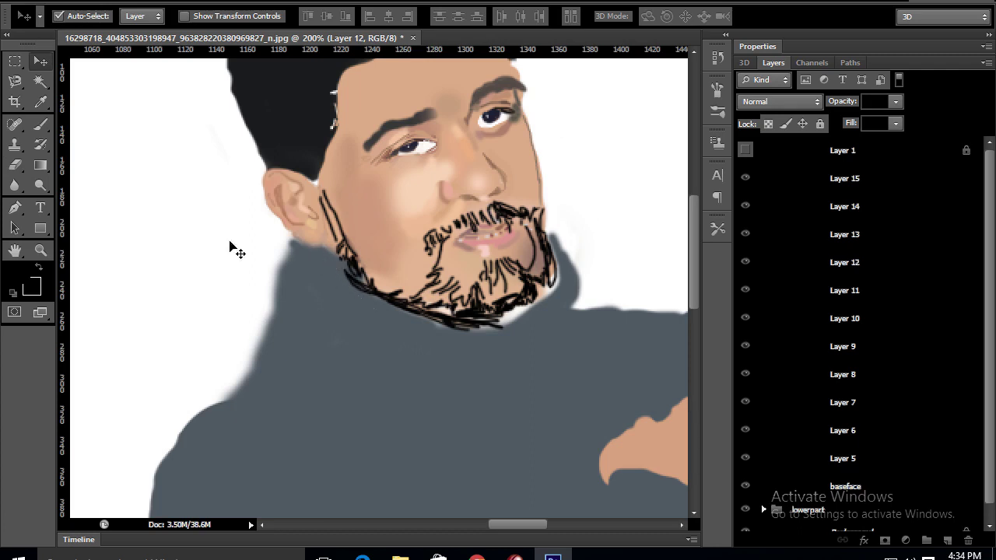
pyautogui.press('b')
pyautogui.click(30, 59)
pyautogui.click(895, 102)
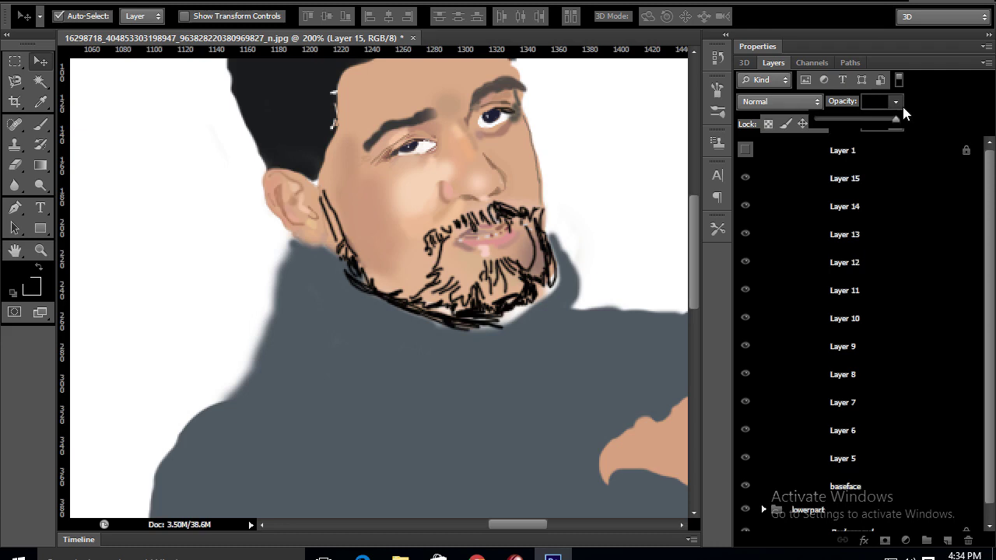
pyautogui.moveTo(871, 127); pyautogui.dragTo(863, 125)
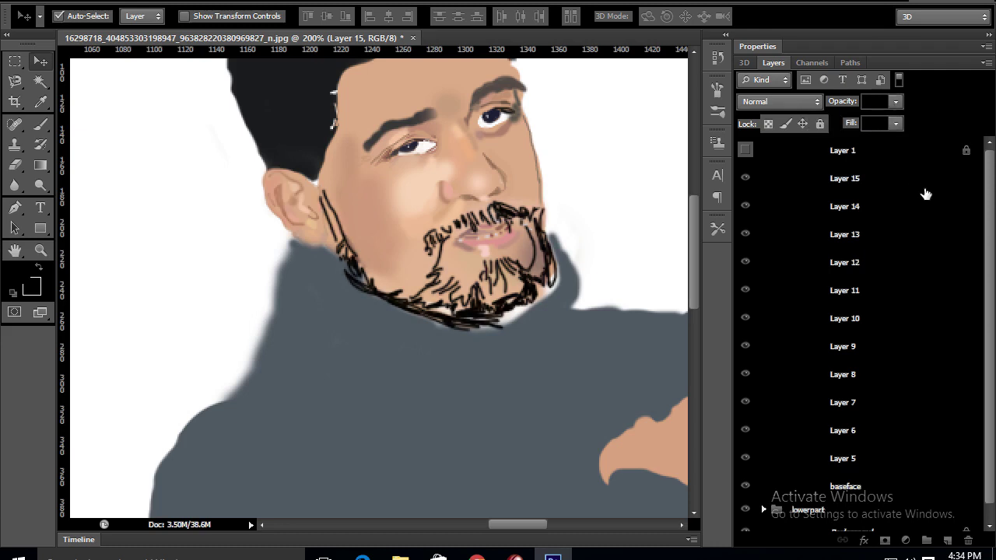
# Duplicate Layer 15 and colorize the copy dark brown with Hue/Saturation.
pyautogui.hotkey('ctrl', 'j')
pyautogui.hotkey('ctrl', 'u')
pyautogui.click(907, 284)
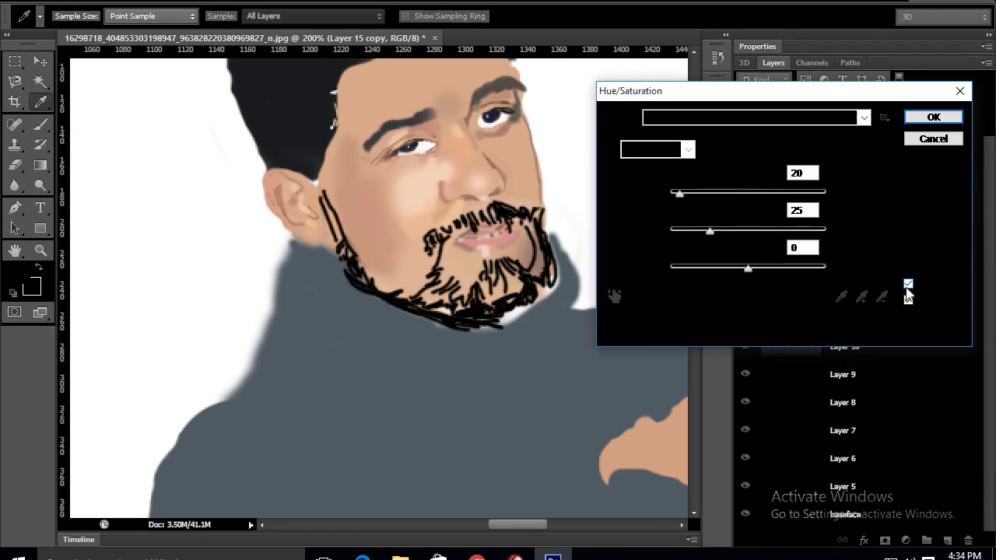
pyautogui.moveTo(748, 268); pyautogui.dragTo(763, 268)
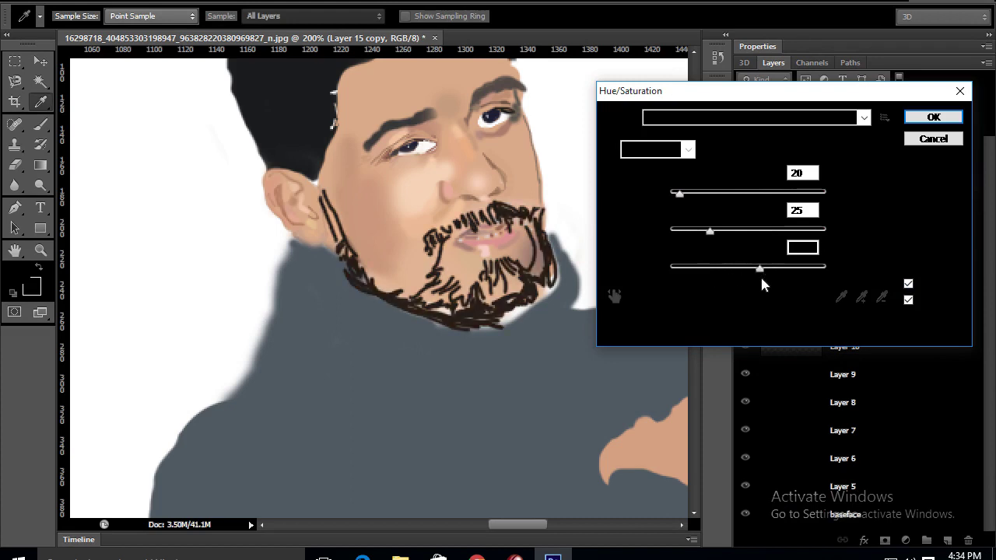
pyautogui.moveTo(679, 193)
pyautogui.mouseDown()
pyautogui.moveTo(758, 194)
pyautogui.moveTo(691, 218)
pyautogui.mouseUp()
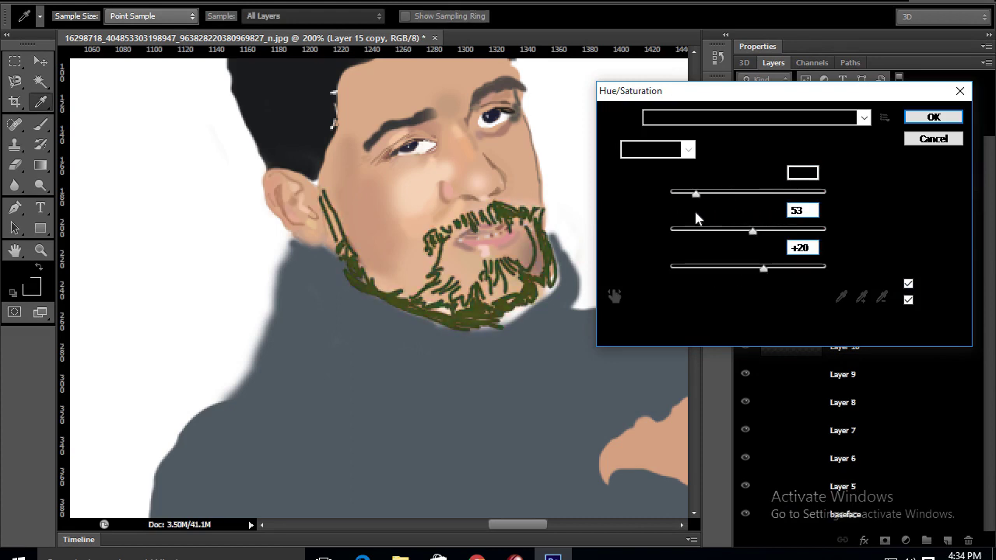
pyautogui.moveTo(753, 231); pyautogui.dragTo(736, 237)
pyautogui.moveTo(763, 267); pyautogui.dragTo(760, 274)
pyautogui.click(932, 117)
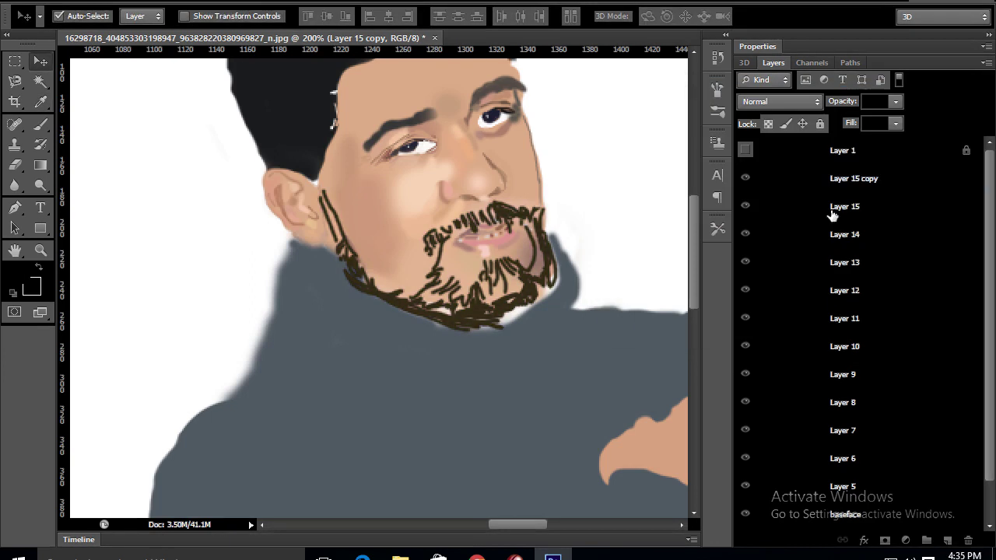
# Erase parts of the brown beard copy across the chin with a size-50 eraser.
pyautogui.click(15, 164)
pyautogui.press(']')
pyautogui.press(']')
pyautogui.press(']')
pyautogui.moveTo(417, 287); pyautogui.dragTo(536, 233)
pyautogui.moveTo(436, 311); pyautogui.dragTo(366, 272)
pyautogui.moveTo(529, 264); pyautogui.dragTo(428, 240)
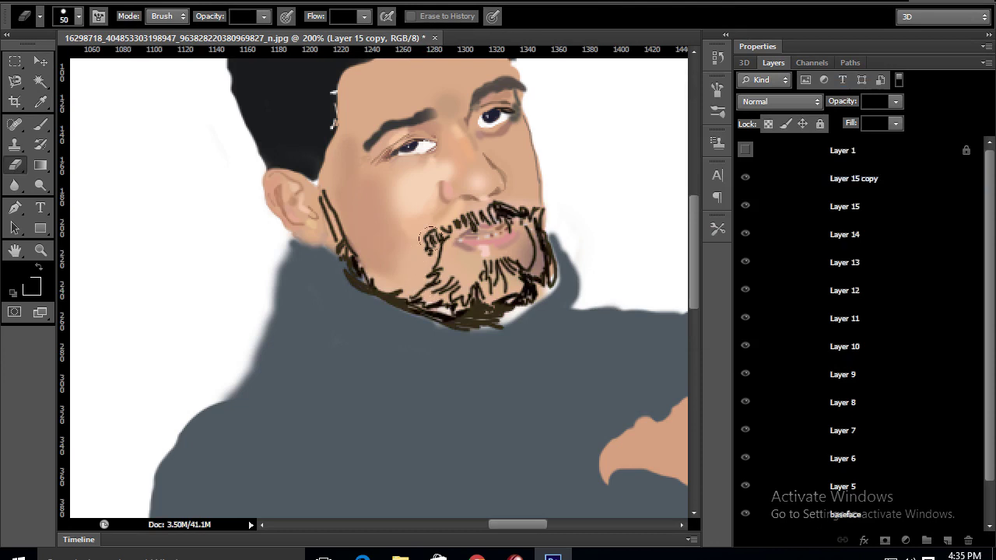
pyautogui.click(39, 62)
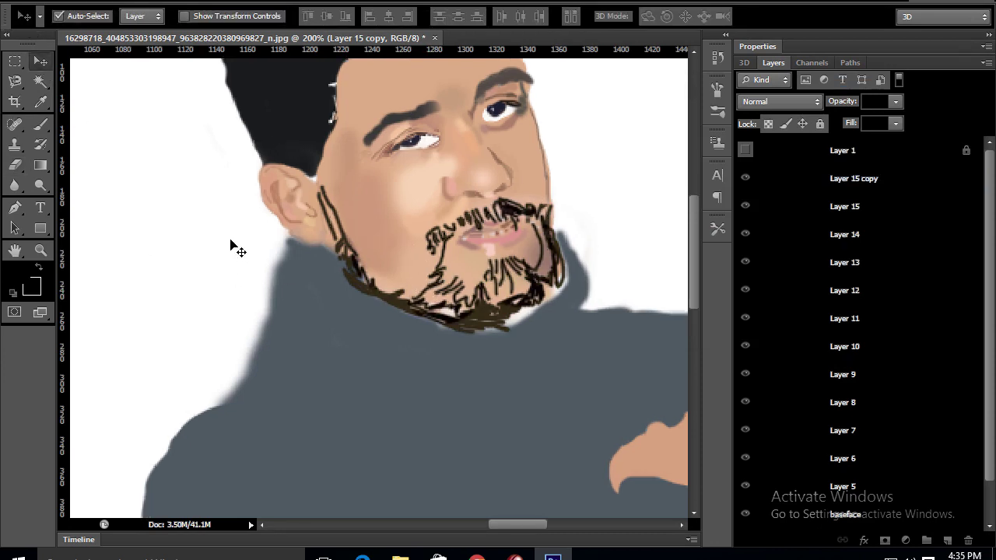
# Show Layer 15 copy, add Layer 16 below it, and choose a dark paint colour.
pyautogui.scroll(3, 394, 231)
pyautogui.click(745, 179)
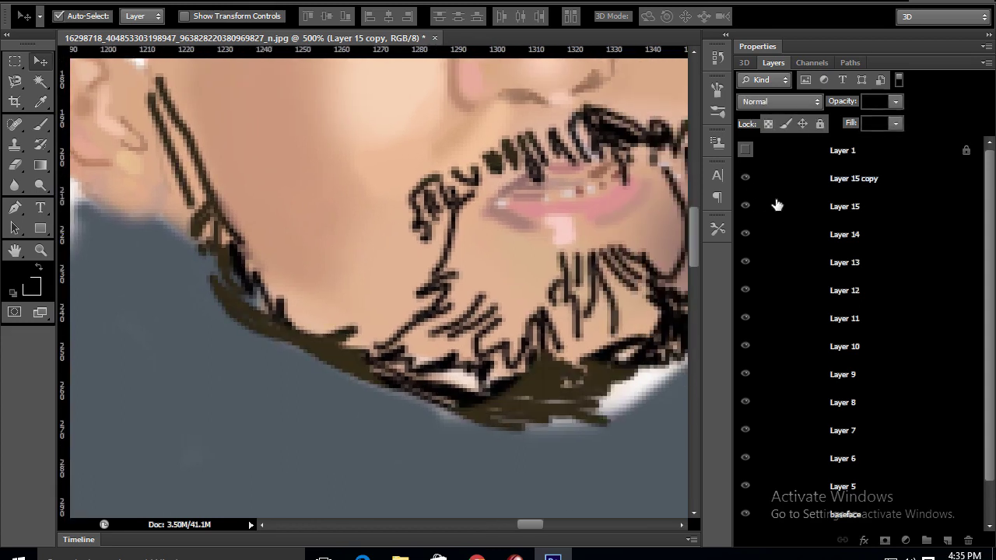
pyautogui.click(774, 206)
pyautogui.press('b')
pyautogui.click(855, 237)
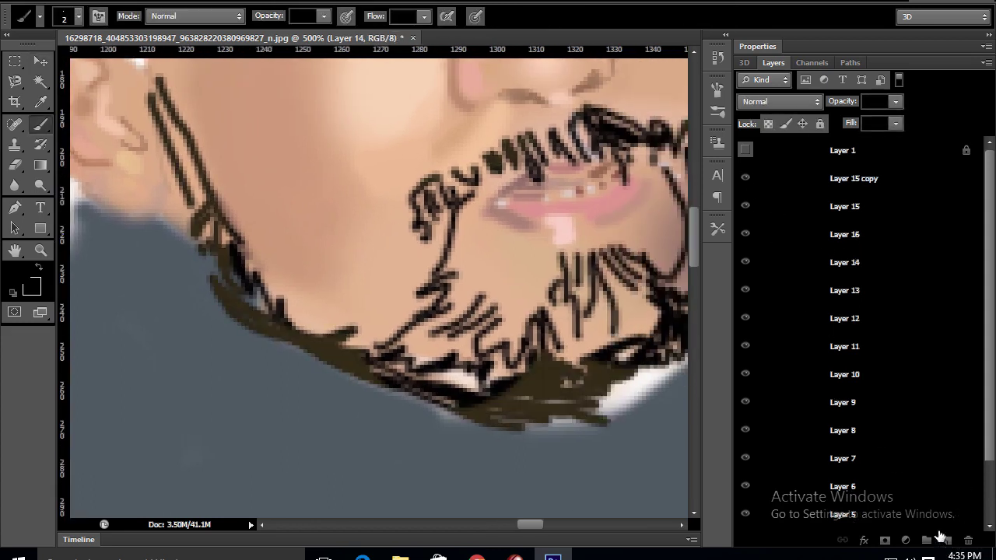
pyautogui.click(29, 286)
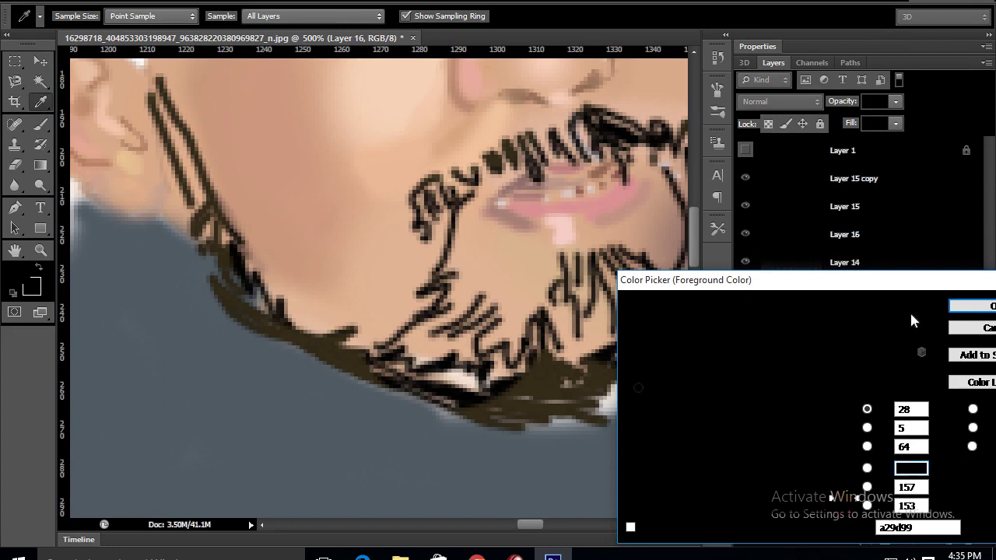
pyautogui.click(973, 306)
# Paint dark moustache strokes with a size-9 brush using the sampled beard colour.
pyautogui.press('[')
pyautogui.press('[')
pyautogui.moveTo(446, 172); pyautogui.dragTo(506, 161)
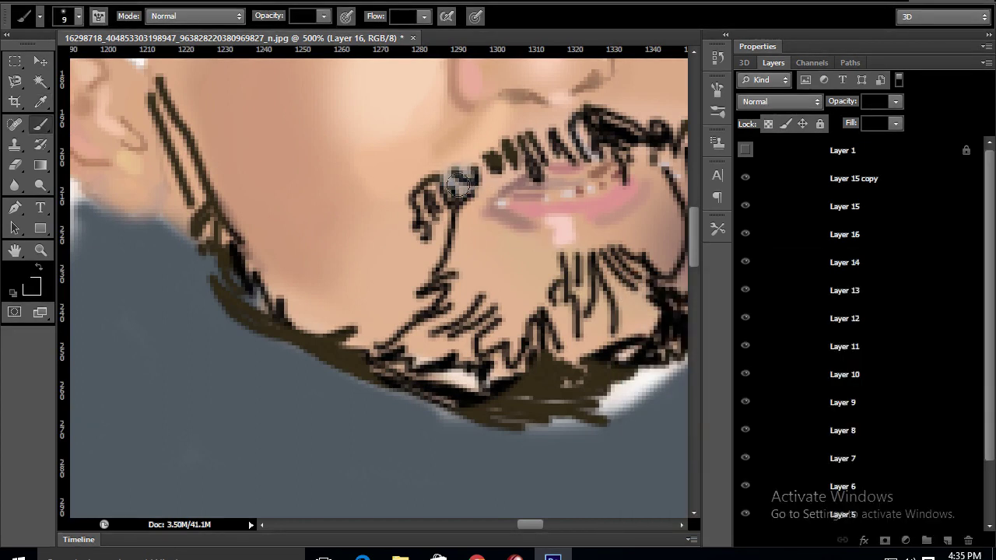
pyautogui.click(22, 283)
pyautogui.click(457, 241)
pyautogui.click(972, 306)
pyautogui.moveTo(447, 181)
pyautogui.mouseDown()
pyautogui.moveTo(634, 116)
pyautogui.moveTo(510, 133)
pyautogui.moveTo(562, 211)
pyautogui.moveTo(573, 282)
pyautogui.moveTo(596, 288)
pyautogui.moveTo(415, 373)
pyautogui.moveTo(506, 300)
pyautogui.moveTo(363, 389)
pyautogui.moveTo(271, 356)
pyautogui.moveTo(280, 371)
pyautogui.moveTo(313, 362)
pyautogui.moveTo(288, 355)
pyautogui.moveTo(318, 396)
pyautogui.moveTo(238, 366)
pyautogui.mouseUp()
pyautogui.hotkey('ctrl', '0')
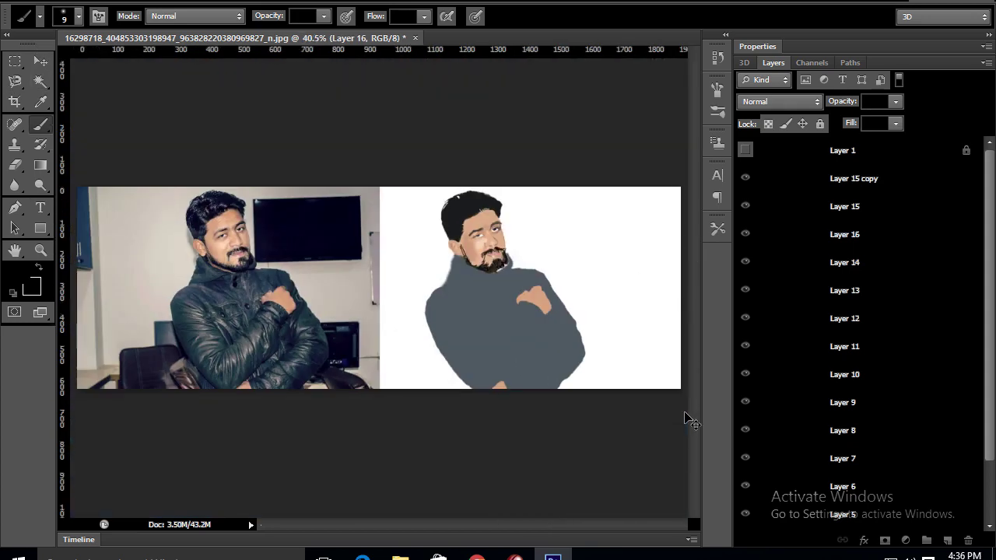
# Load the Layer 2 sweater selection and fill it with solid black, then deselect.
pyautogui.click(43, 61)
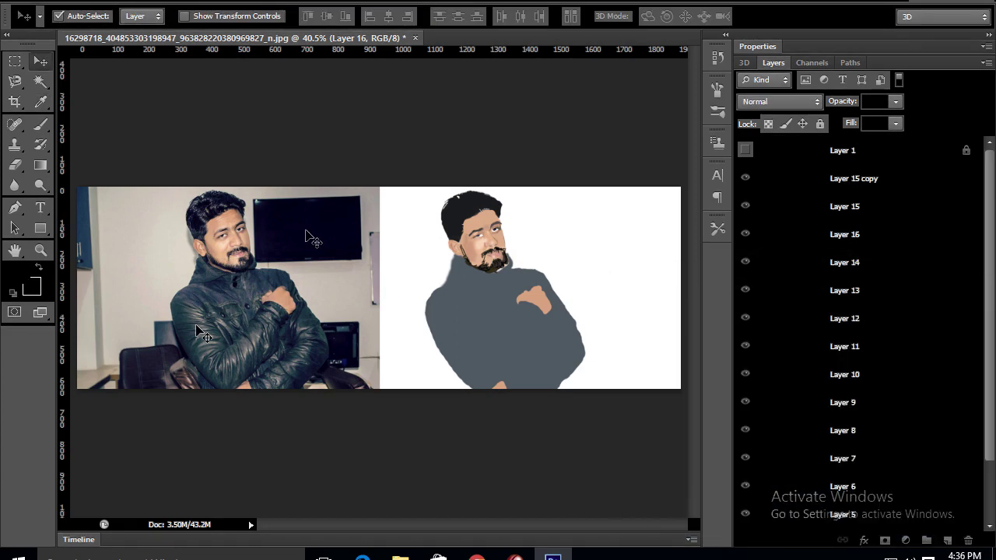
pyautogui.press('b')
pyautogui.click(40, 61)
pyautogui.scroll(-3, 855, 389)
pyautogui.keyDown('ctrl'); pyautogui.click(827, 520); pyautogui.keyUp('ctrl')
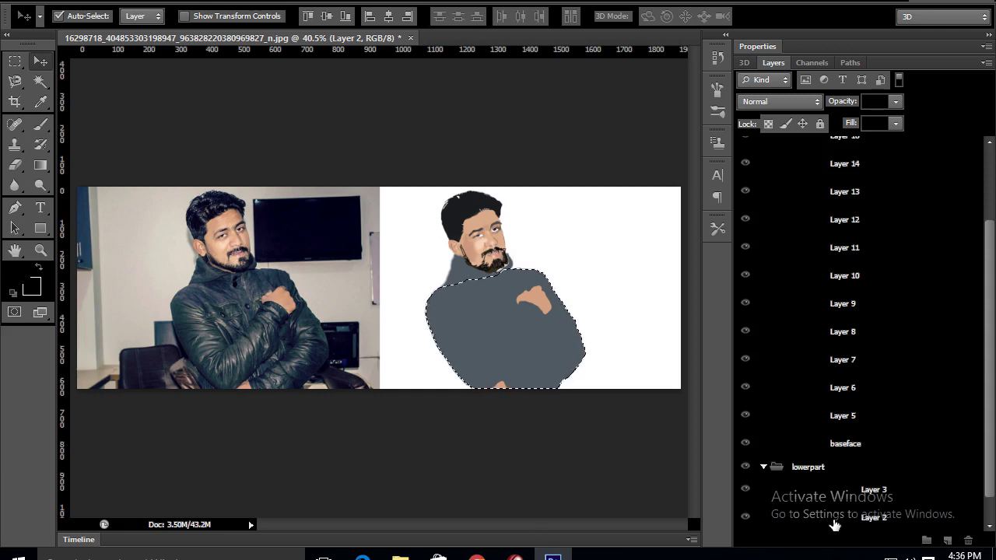
pyautogui.hotkey('alt', 'BackSpace')
pyautogui.hotkey('ctrl', 'd')
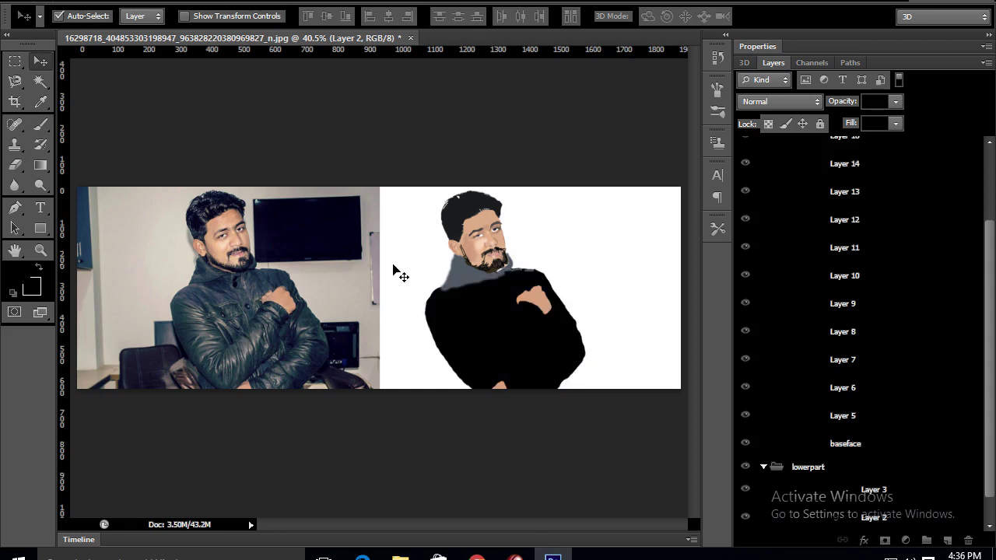
# Duplicate the sweater layer, Layer 2, into Layer 2 copy.
pyautogui.click(466, 286)
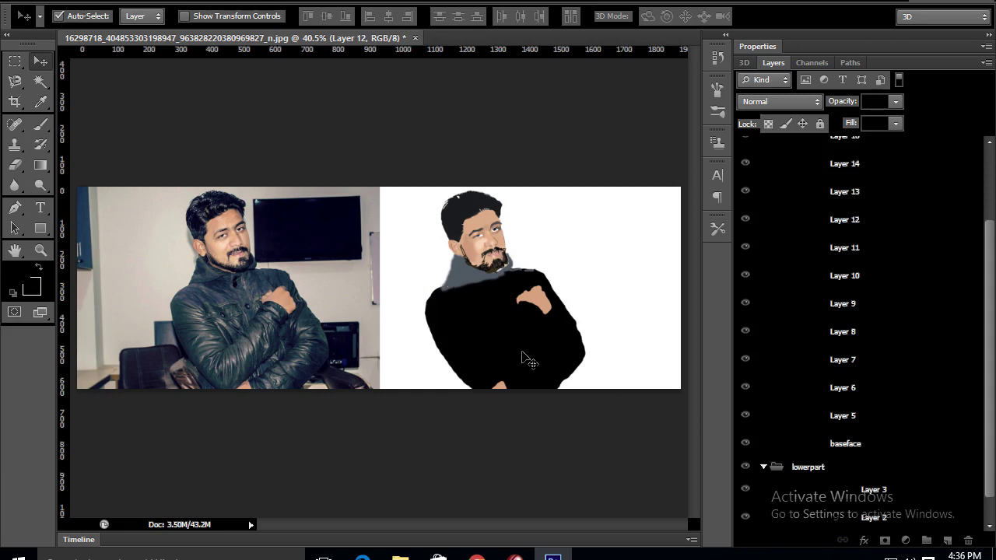
pyautogui.click(877, 527)
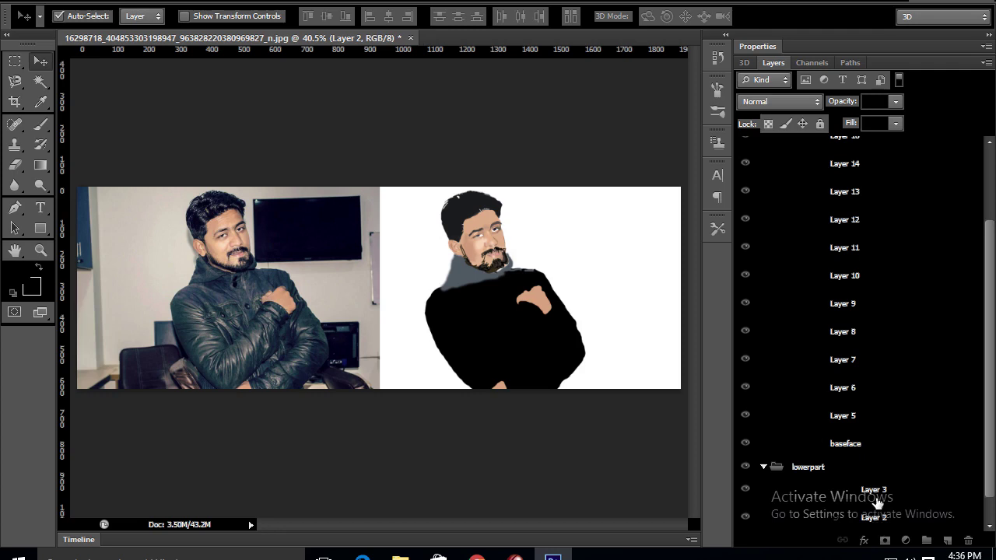
pyautogui.hotkey('ctrl', 'j')
# Colorize Layer 2 copy dark teal with Hue 198 and Saturation 49.
pyautogui.hotkey('ctrl', 'u')
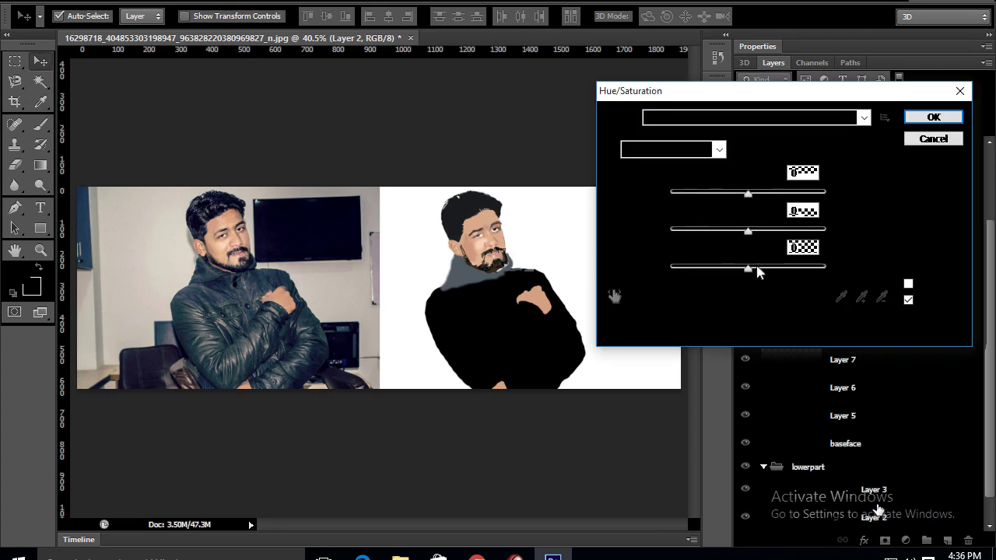
pyautogui.moveTo(748, 229)
pyautogui.mouseDown()
pyautogui.moveTo(737, 237)
pyautogui.moveTo(770, 197)
pyautogui.mouseUp()
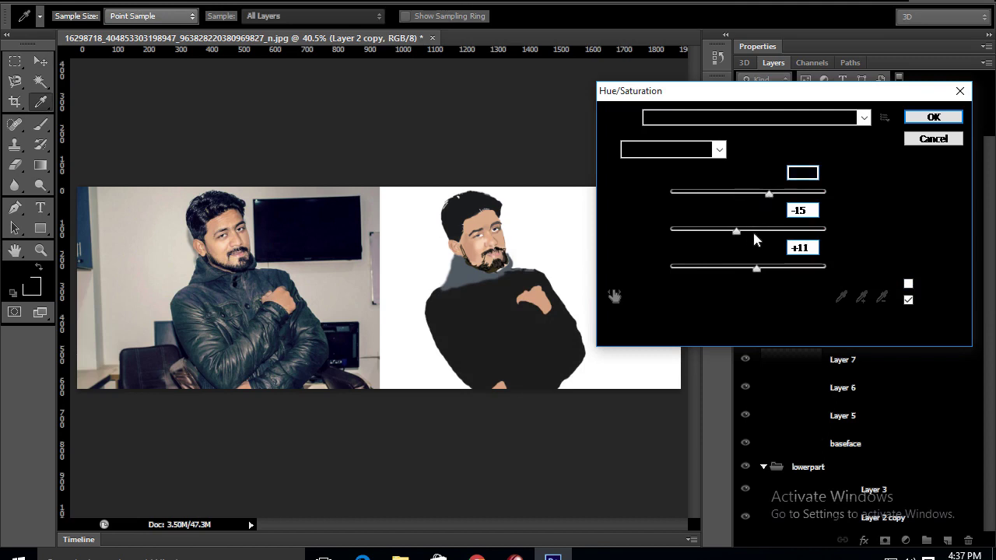
pyautogui.moveTo(735, 231); pyautogui.dragTo(793, 231)
pyautogui.moveTo(756, 268); pyautogui.dragTo(766, 268)
pyautogui.moveTo(769, 197)
pyautogui.mouseDown()
pyautogui.moveTo(719, 198)
pyautogui.moveTo(755, 194)
pyautogui.mouseUp()
pyautogui.click(907, 283)
pyautogui.moveTo(709, 231); pyautogui.dragTo(741, 231)
pyautogui.click(762, 270)
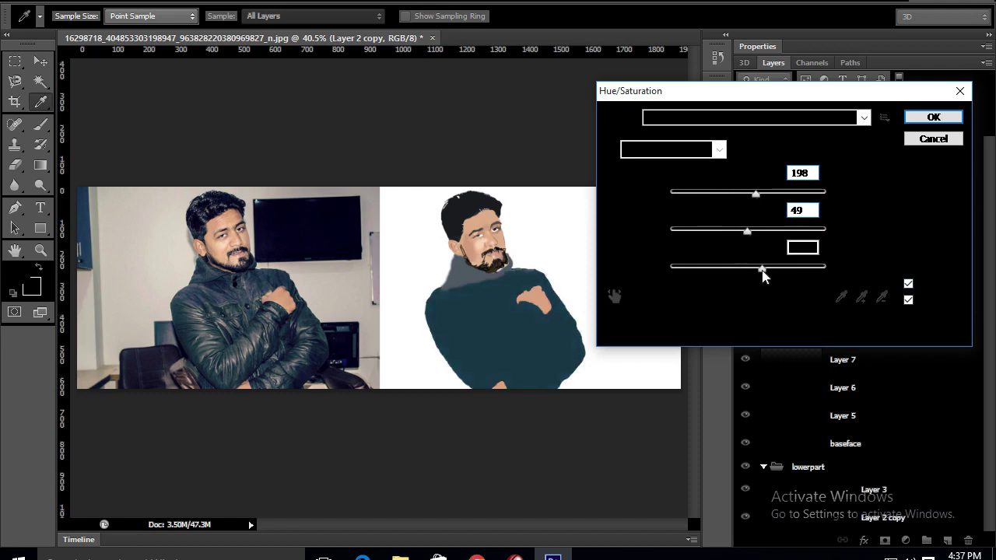
pyautogui.click(933, 117)
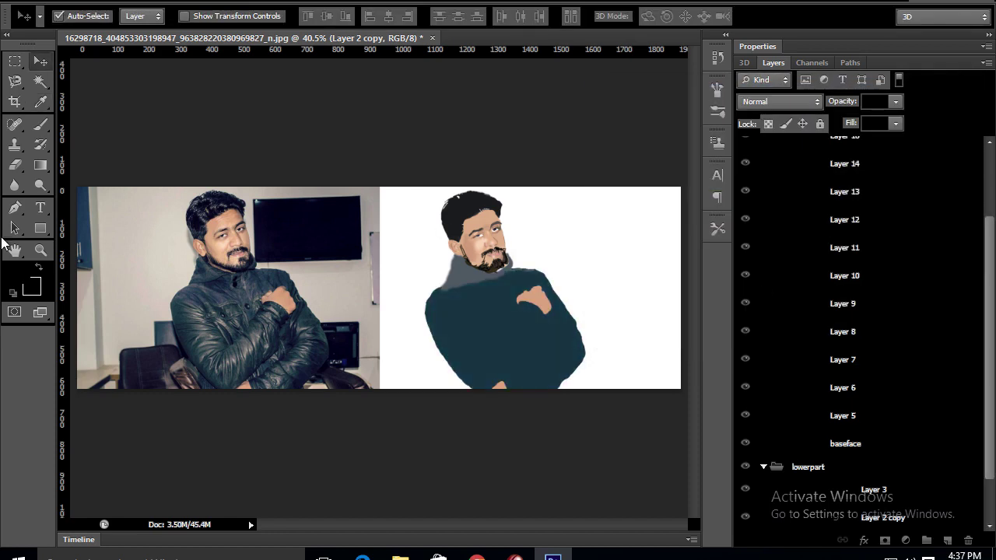
pyautogui.click(15, 164)
pyautogui.press('[')
pyautogui.press('[')
# Set the eraser size to 70, undoing a trial curved stroke.
pyautogui.rightClick(478, 315)
pyautogui.press('Escape')
pyautogui.moveTo(451, 299); pyautogui.dragTo(484, 339)
pyautogui.hotkey('ctrl', 'z')
pyautogui.press(']')
pyautogui.press(']')
pyautogui.rightClick(476, 315)
pyautogui.press('Escape')
pyautogui.press(']')
pyautogui.press(']')
pyautogui.press(']')
# Erase fold lines into the teal jacket: an L-shaped fold with hook, lower-right and left-side folds.
pyautogui.moveTo(472, 304)
pyautogui.mouseDown()
pyautogui.moveTo(500, 344)
pyautogui.moveTo(519, 319)
pyautogui.mouseUp()
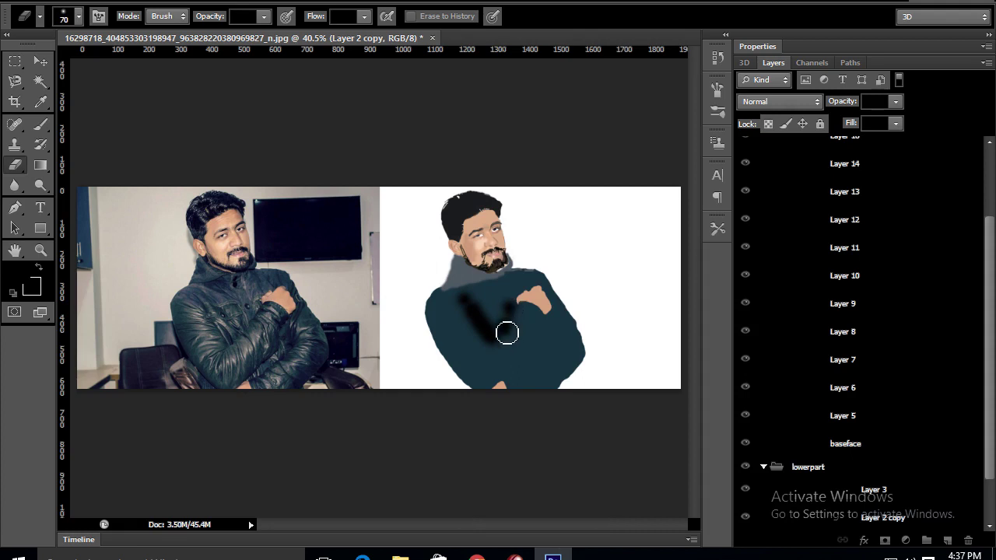
pyautogui.moveTo(505, 316); pyautogui.dragTo(512, 304)
pyautogui.moveTo(557, 335)
pyautogui.mouseDown()
pyautogui.moveTo(517, 381)
pyautogui.moveTo(567, 337)
pyautogui.moveTo(573, 345)
pyautogui.moveTo(535, 399)
pyautogui.mouseUp()
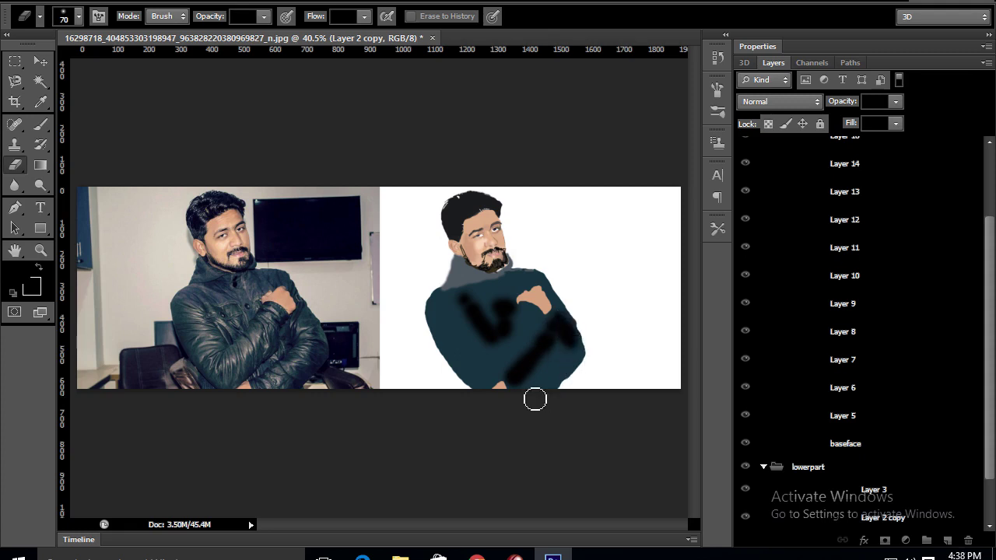
pyautogui.moveTo(448, 323)
pyautogui.mouseDown()
pyautogui.moveTo(451, 351)
pyautogui.moveTo(483, 374)
pyautogui.mouseUp()
# Hide the teal sweater copy and the photo background, and nudge the small skin piece right.
pyautogui.press('v')
pyautogui.click(746, 517)
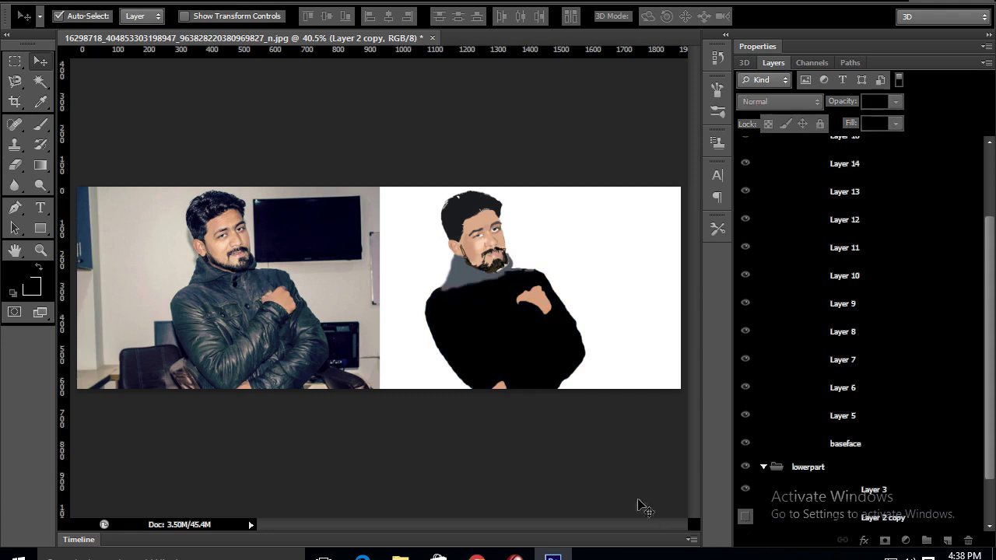
pyautogui.click(776, 533)
pyautogui.scroll(-2, 770, 525)
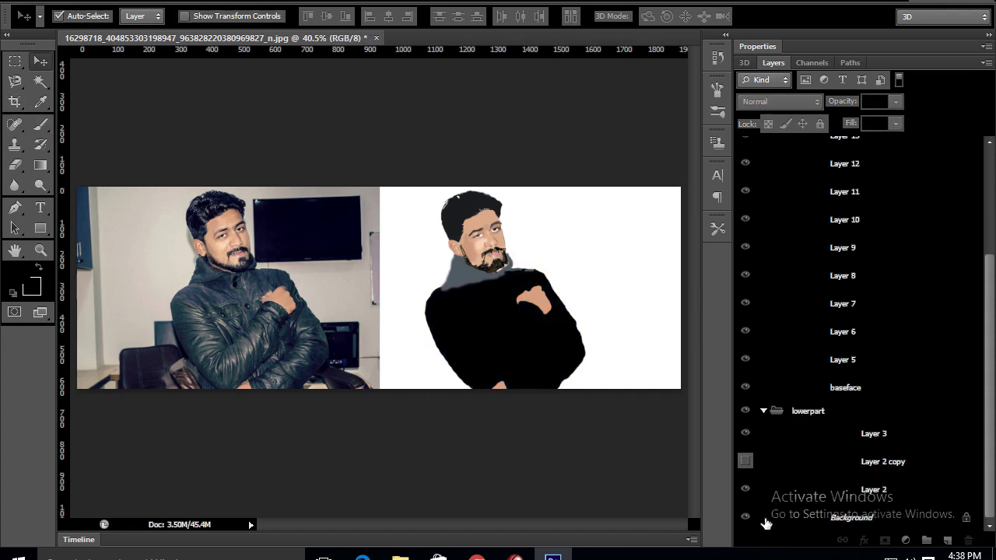
pyautogui.click(745, 516)
pyautogui.moveTo(243, 253); pyautogui.dragTo(254, 254)
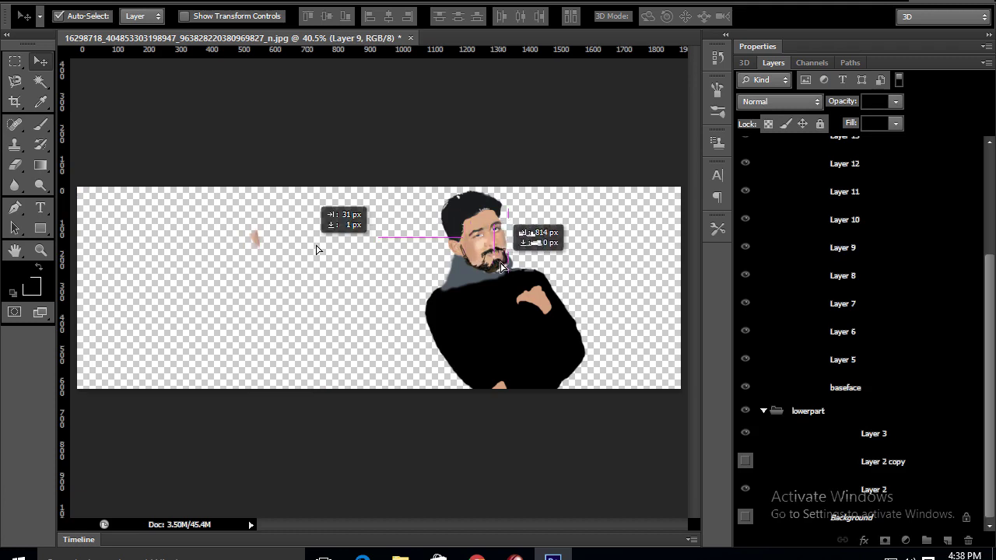
pyautogui.hotkey('ctrl', '1')
pyautogui.moveTo(488, 258); pyautogui.dragTo(360, 264)
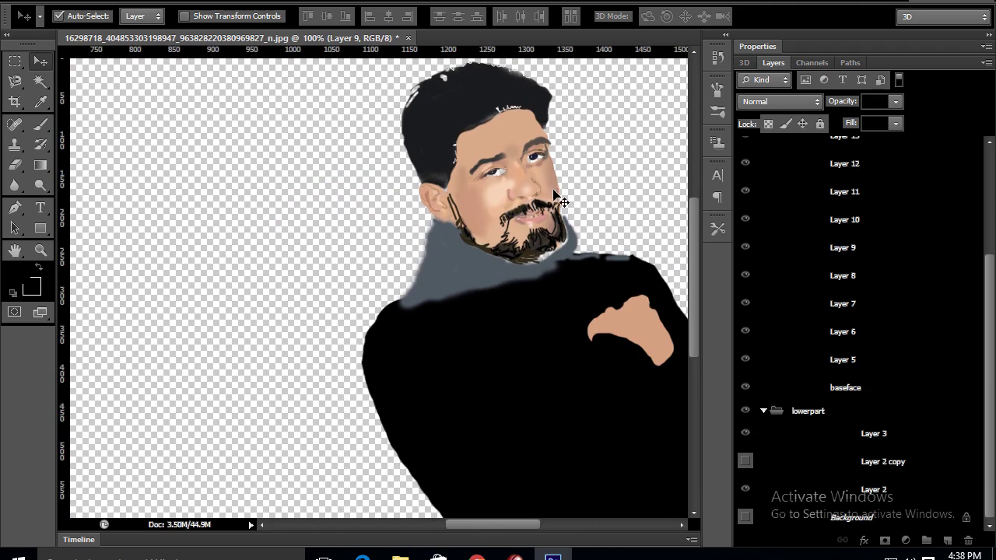
pyautogui.hotkey('ctrl', '-')
pyautogui.scroll(3, 939, 371)
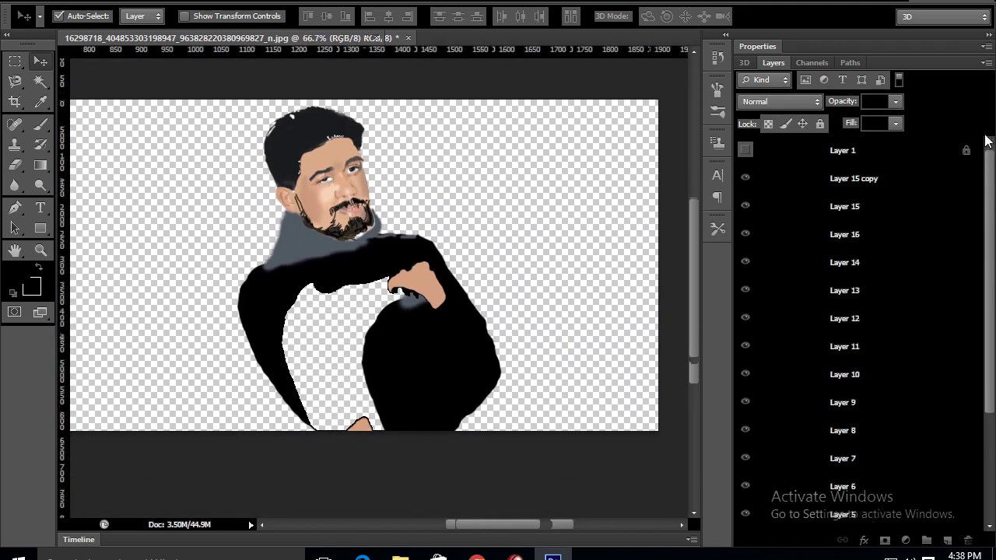
# Group the face layers from Layer 15 copy down to baseface into Group 1.
pyautogui.click(890, 179)
pyautogui.scroll(-3, 889, 233)
pyautogui.click(763, 411)
pyautogui.keyDown('shift'); pyautogui.click(865, 465); pyautogui.keyUp('shift')
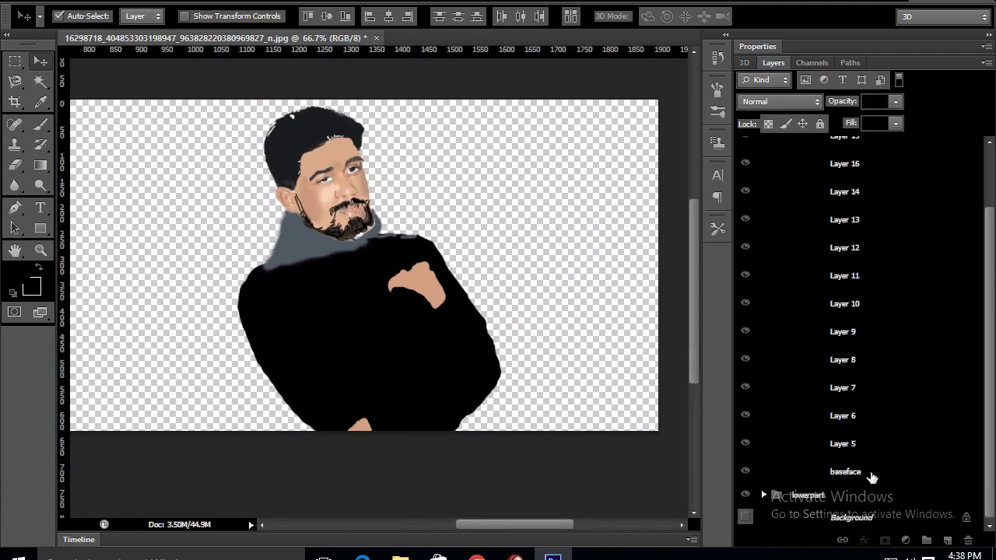
pyautogui.hotkey('ctrl', 'g')
pyautogui.click(770, 216)
# Show the red outline sketch on Layer 1 and the original photo on Background.
pyautogui.press('c')
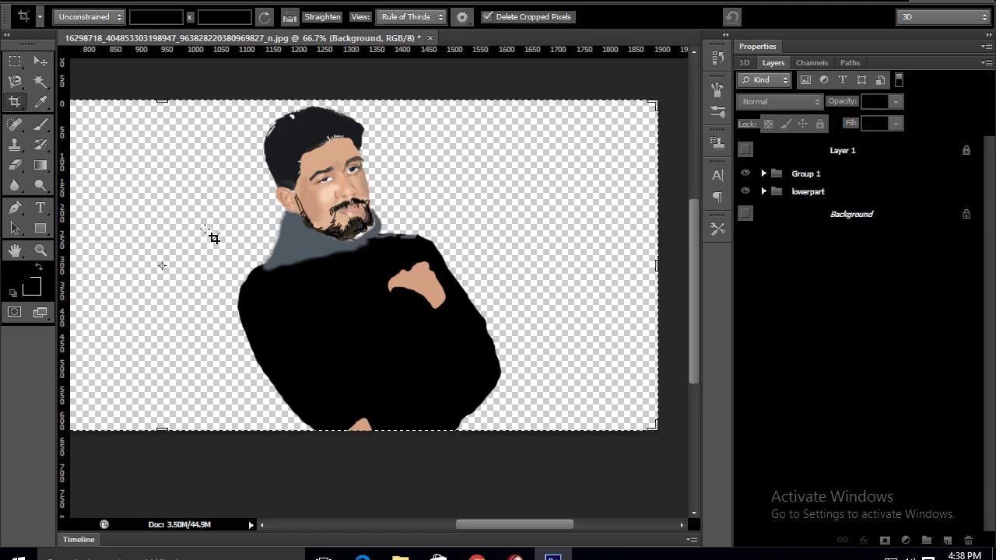
pyautogui.hotkey('ctrl', '0')
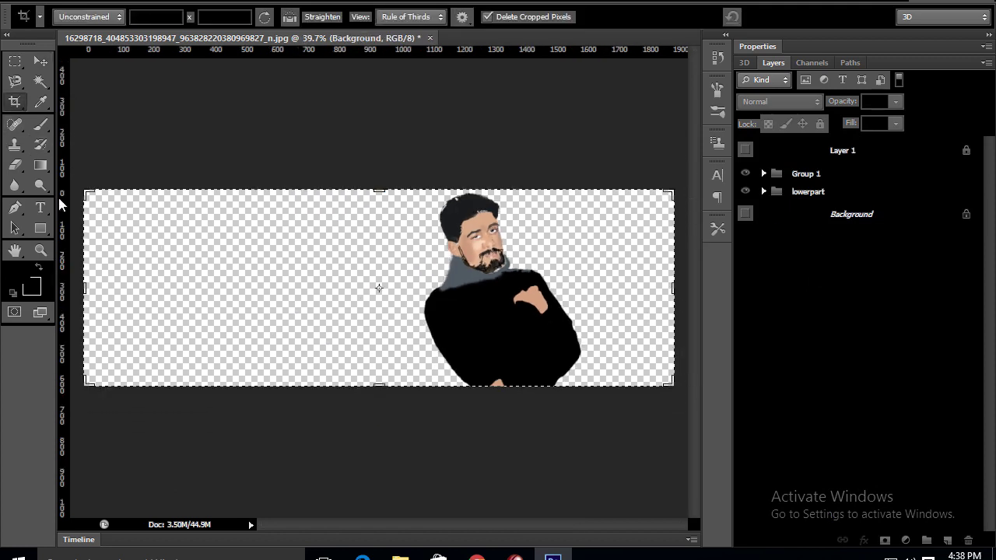
pyautogui.press('v')
pyautogui.click(805, 179)
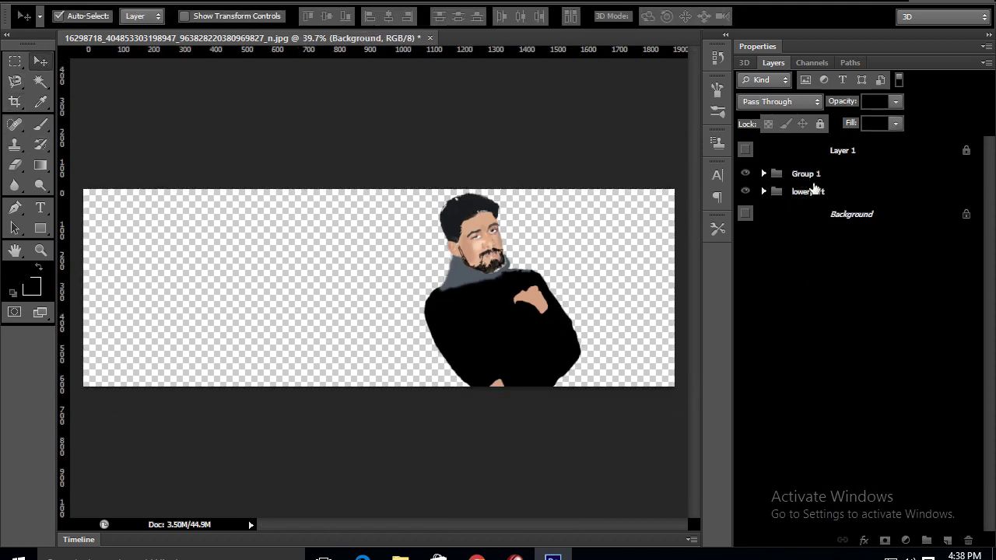
pyautogui.click(899, 148)
pyautogui.click(745, 149)
pyautogui.click(770, 238)
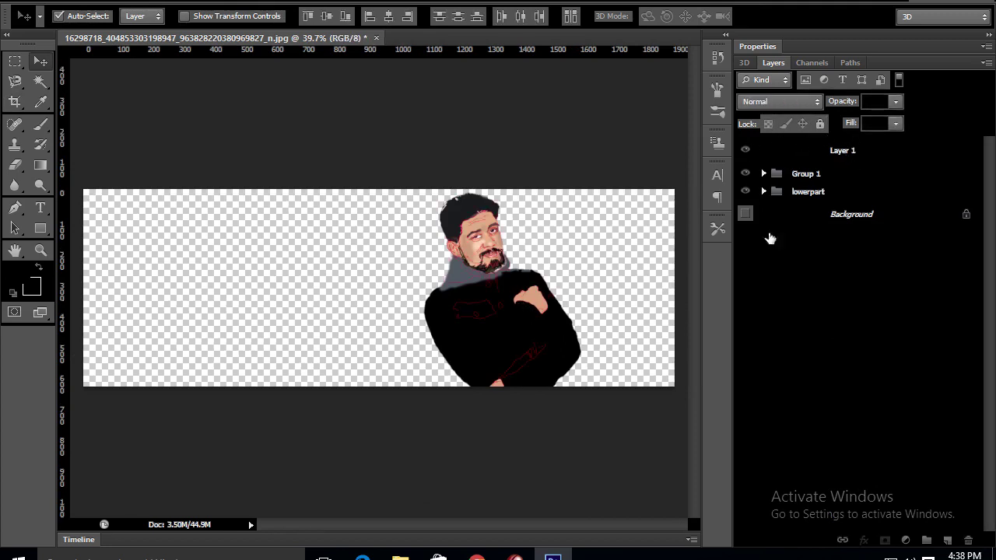
pyautogui.click(745, 213)
pyautogui.moveTo(517, 284); pyautogui.dragTo(338, 329)
pyautogui.hotkey('ctrl', 'z')
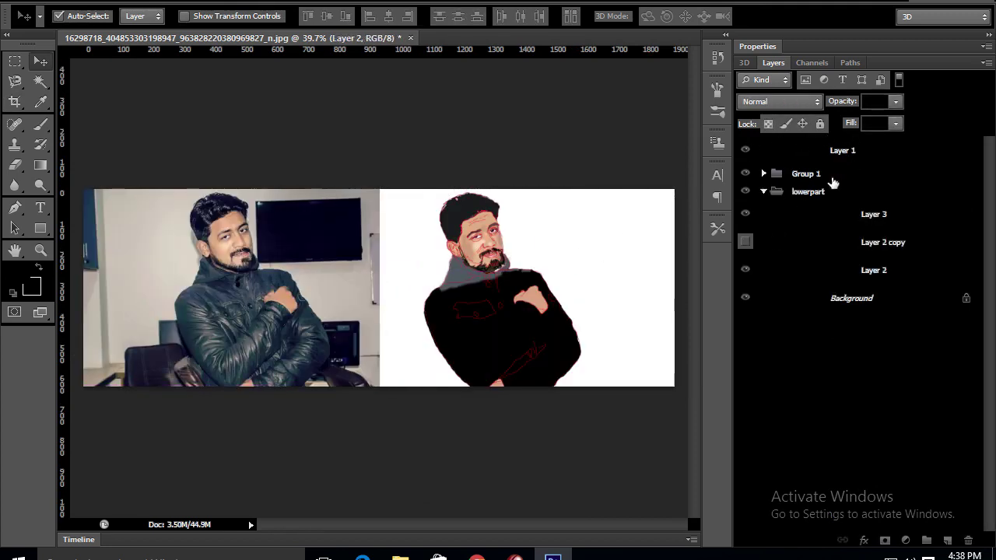
# Move all the cartoon layers on top of the original photo and hide the red sketch.
pyautogui.click(763, 192)
pyautogui.moveTo(603, 133); pyautogui.dragTo(420, 455)
pyautogui.moveTo(521, 354)
pyautogui.mouseDown()
pyautogui.moveTo(267, 354)
pyautogui.moveTo(278, 351)
pyautogui.mouseUp()
pyautogui.click(745, 149)
pyautogui.click(746, 213)
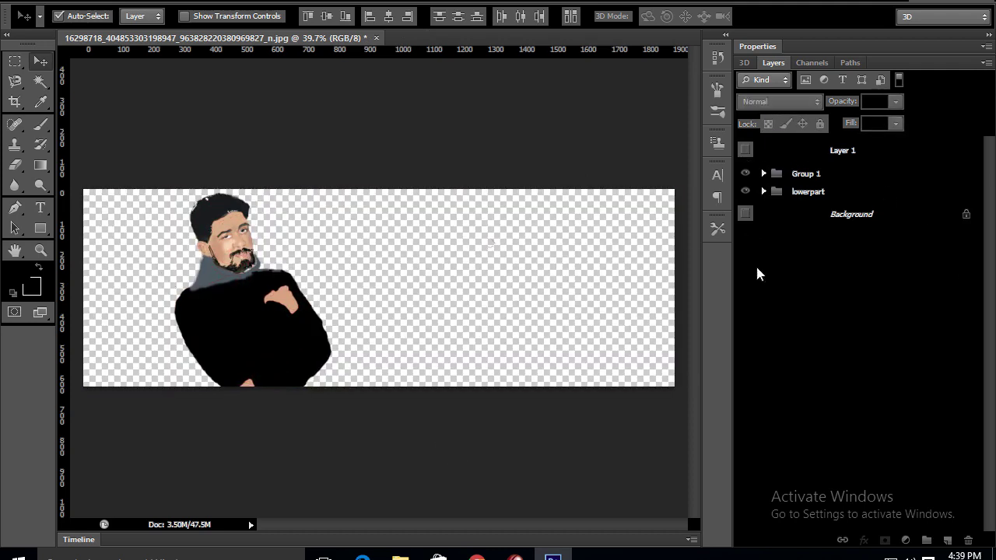
pyautogui.click(745, 213)
# Crop the canvas to the photo's area and hide the original photo layer.
pyautogui.press('c')
pyautogui.moveTo(671, 287); pyautogui.dragTo(525, 284)
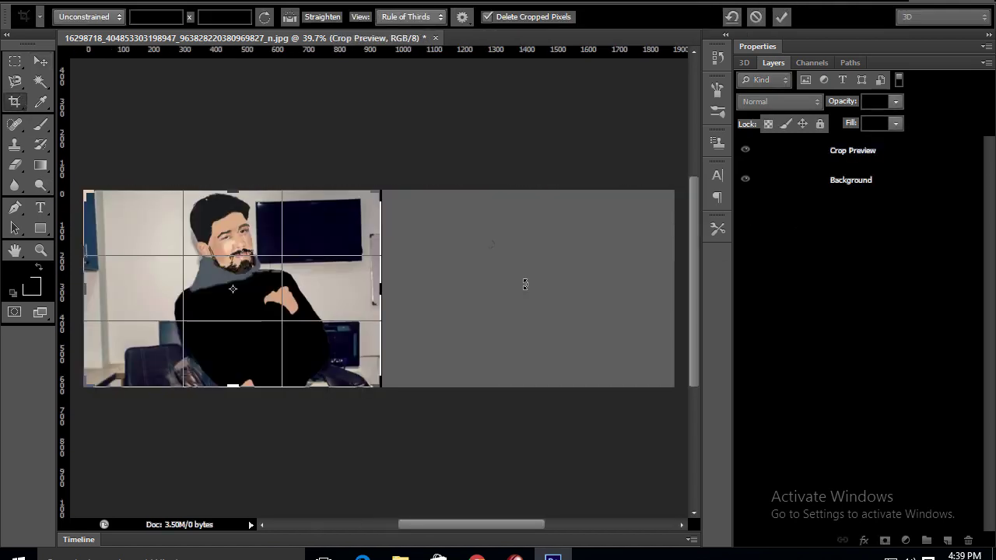
pyautogui.press('Escape')
pyautogui.hotkey('ctrl', '+')
pyautogui.press('v')
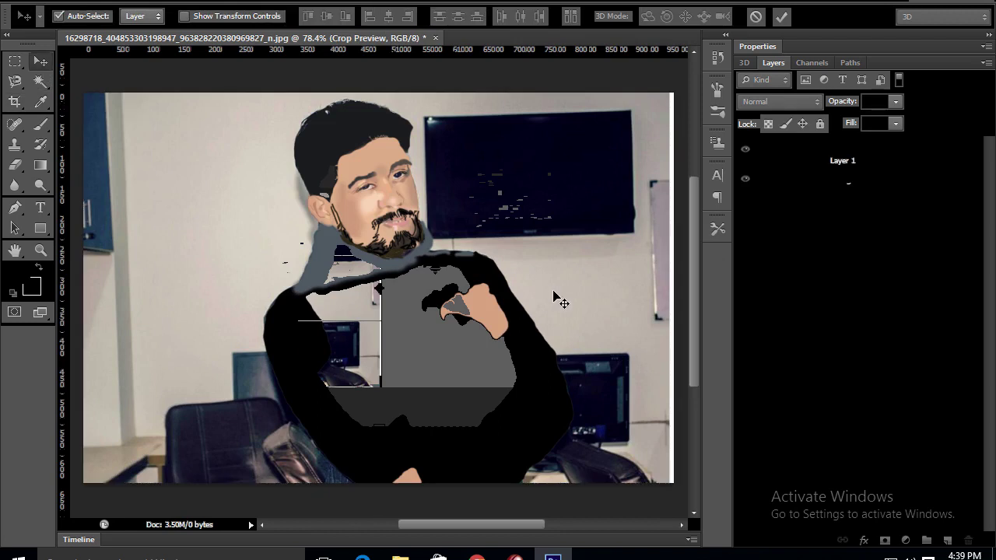
pyautogui.click(745, 245)
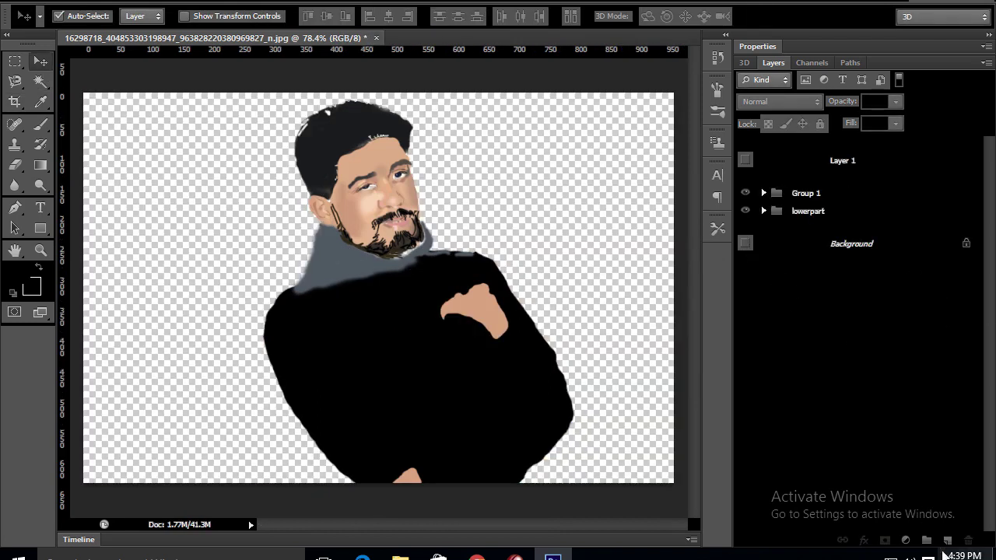
pyautogui.click(873, 257)
# Add Layer 18 above Background and fill it with a vertical grey gradient, lighter at the top.
pyautogui.click(25, 286)
pyautogui.press('Escape')
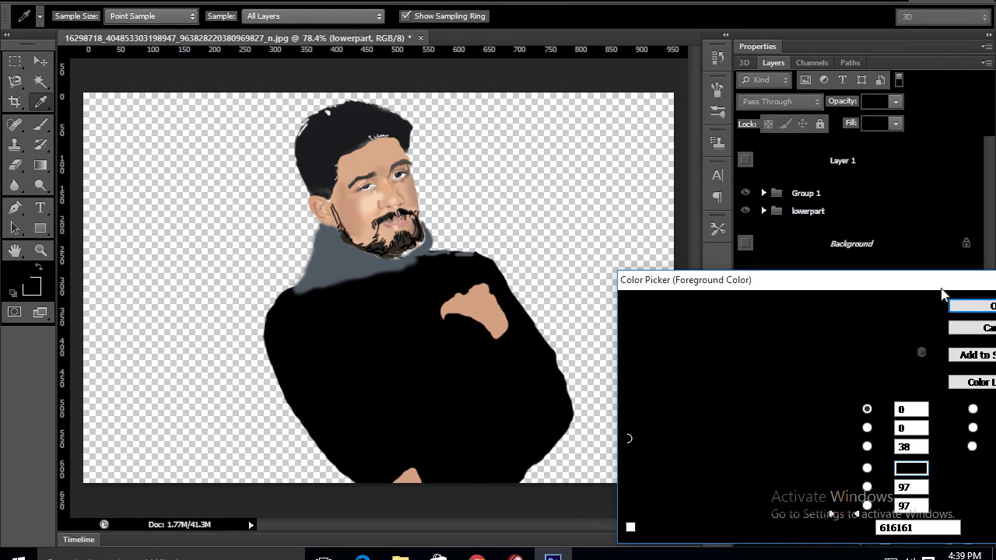
pyautogui.press('g')
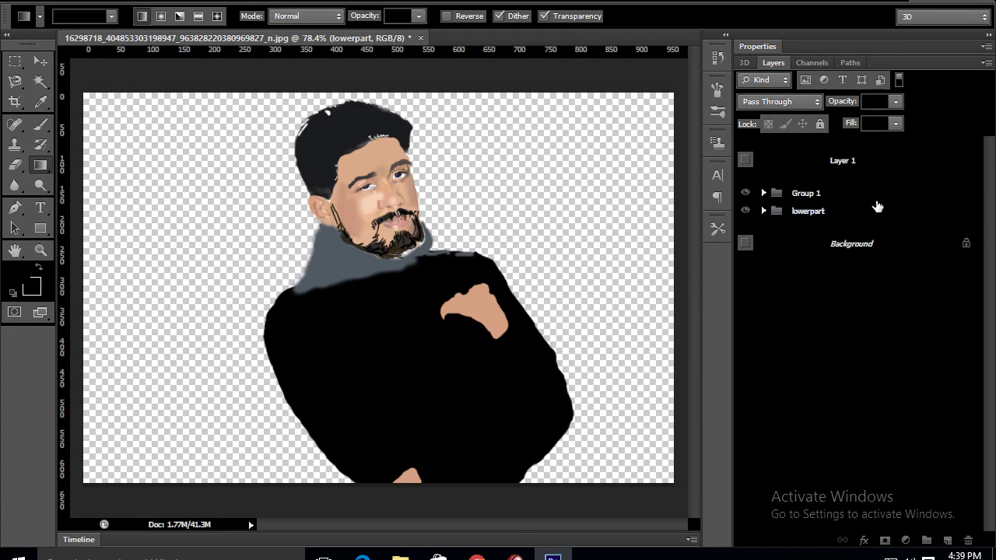
pyautogui.click(851, 243)
pyautogui.click(946, 540)
pyautogui.moveTo(364, 190)
pyautogui.mouseDown()
pyautogui.moveTo(417, 433)
pyautogui.moveTo(382, 149)
pyautogui.mouseUp()
pyautogui.press('v')
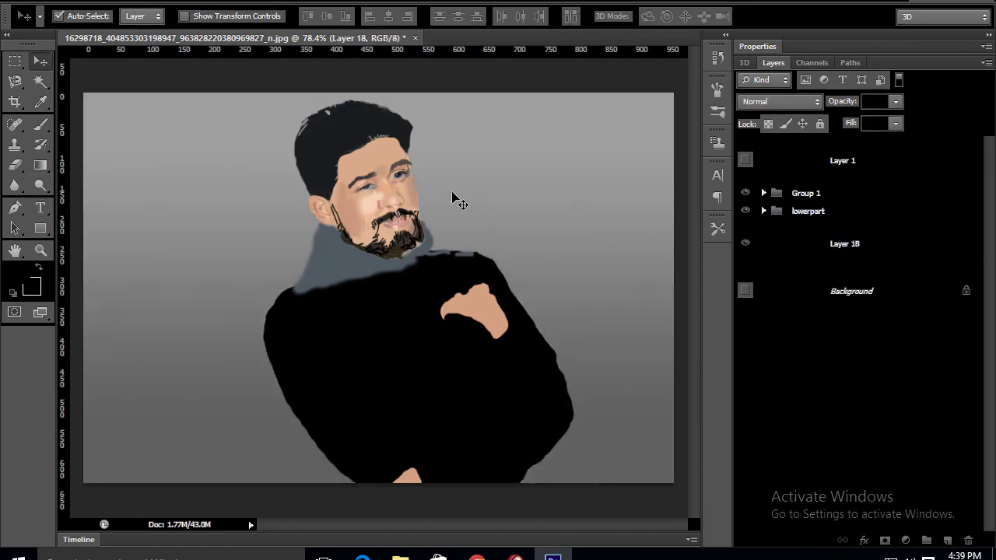
pyautogui.scroll(5, 505, 269)
# Add a new layer, Layer 19, above baseface inside the face group.
pyautogui.scroll(5, 478, 288)
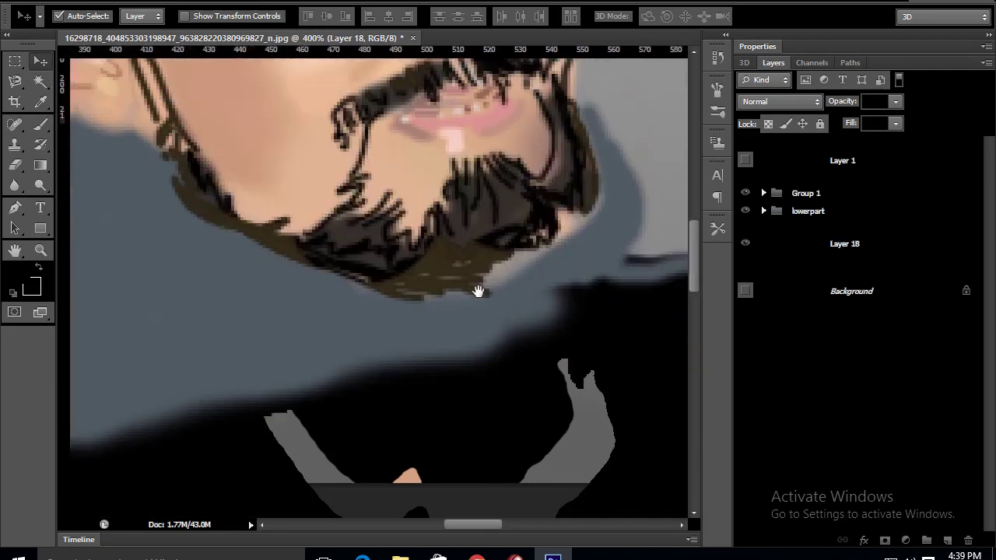
pyautogui.scroll(3, 411, 223)
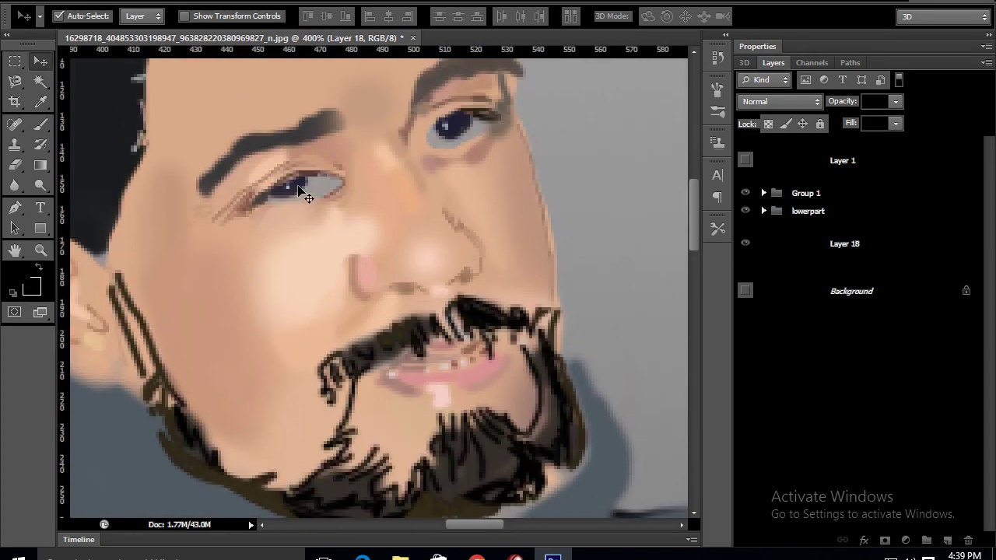
pyautogui.click(300, 189)
pyautogui.scroll(-3, 770, 349)
pyautogui.click(875, 396)
pyautogui.click(946, 539)
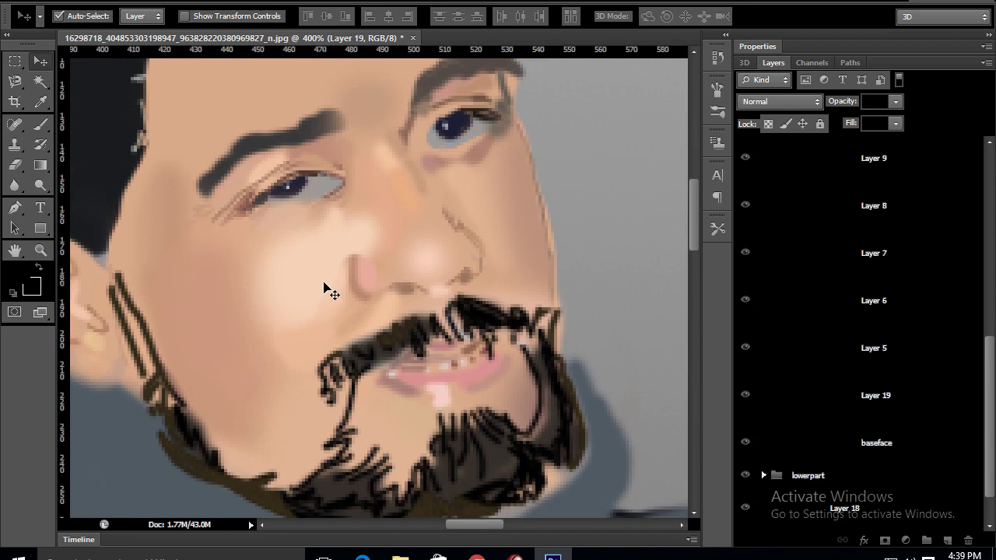
pyautogui.press('b')
pyautogui.press('f')
pyautogui.press('f')
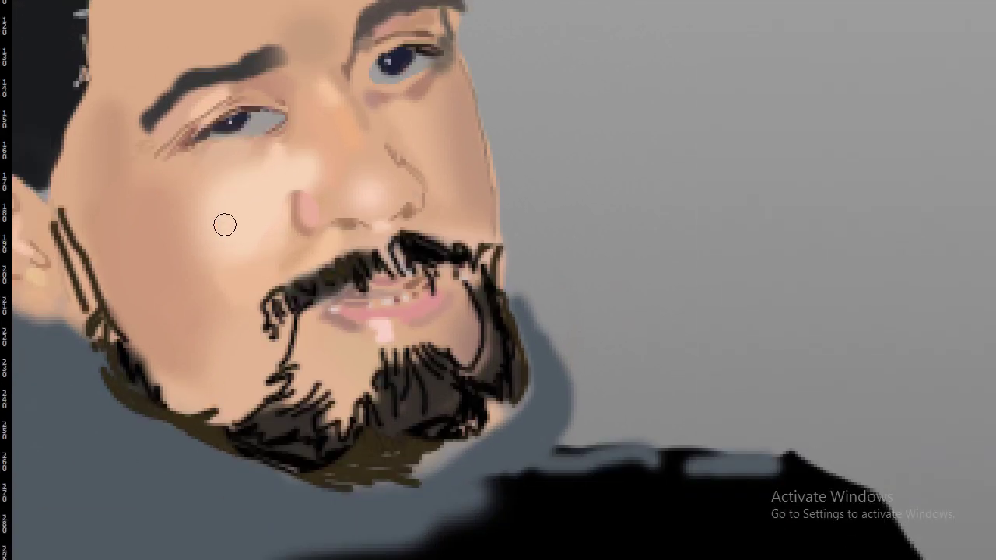
pyautogui.press('f')
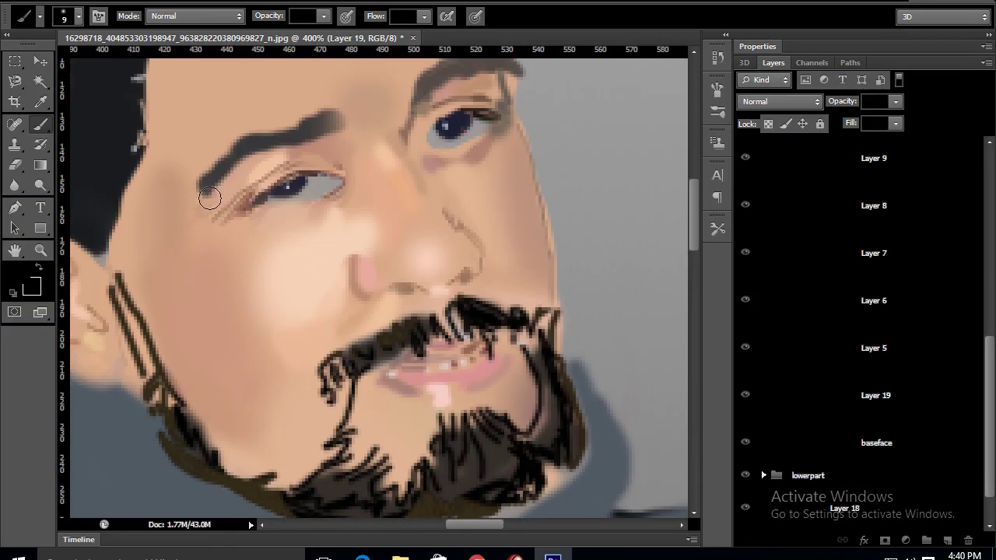
# Paint white into both eyes and erase the excess at the right eye's edge.
pyautogui.moveTo(269, 199); pyautogui.dragTo(283, 196)
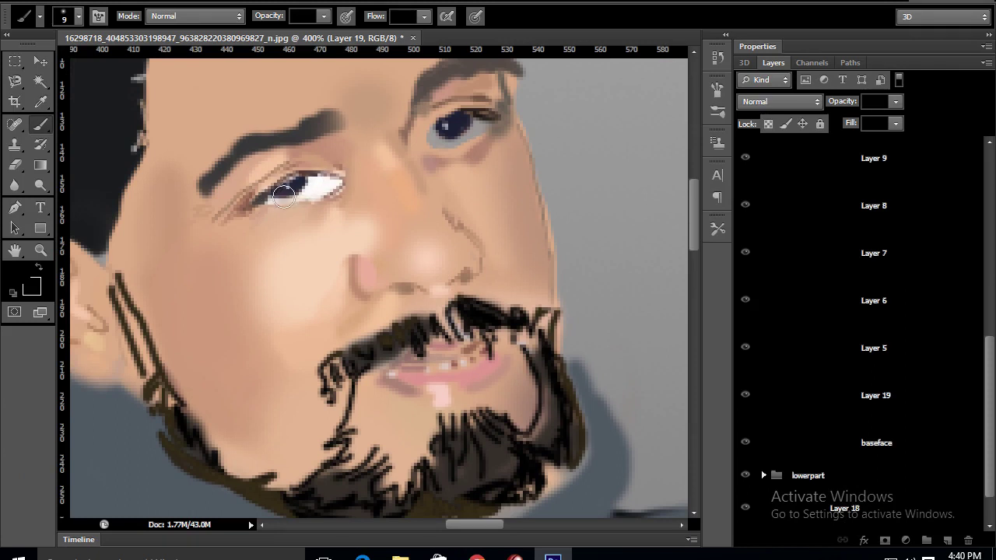
pyautogui.moveTo(412, 144)
pyautogui.mouseDown()
pyautogui.moveTo(483, 128)
pyautogui.moveTo(456, 131)
pyautogui.mouseUp()
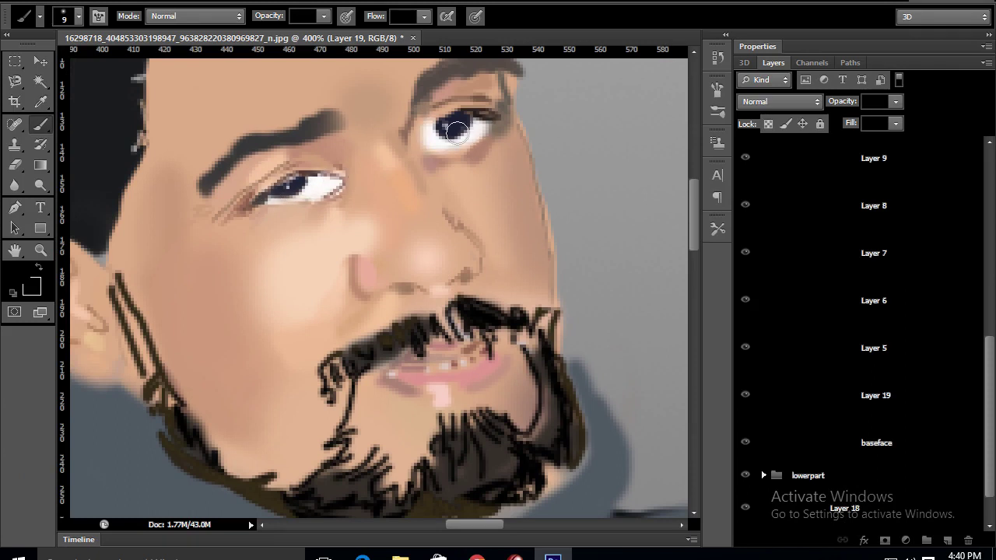
pyautogui.click(15, 165)
pyautogui.press('[')
pyautogui.press('[')
pyautogui.press('[')
pyautogui.moveTo(434, 118); pyautogui.dragTo(423, 151)
pyautogui.press('v')
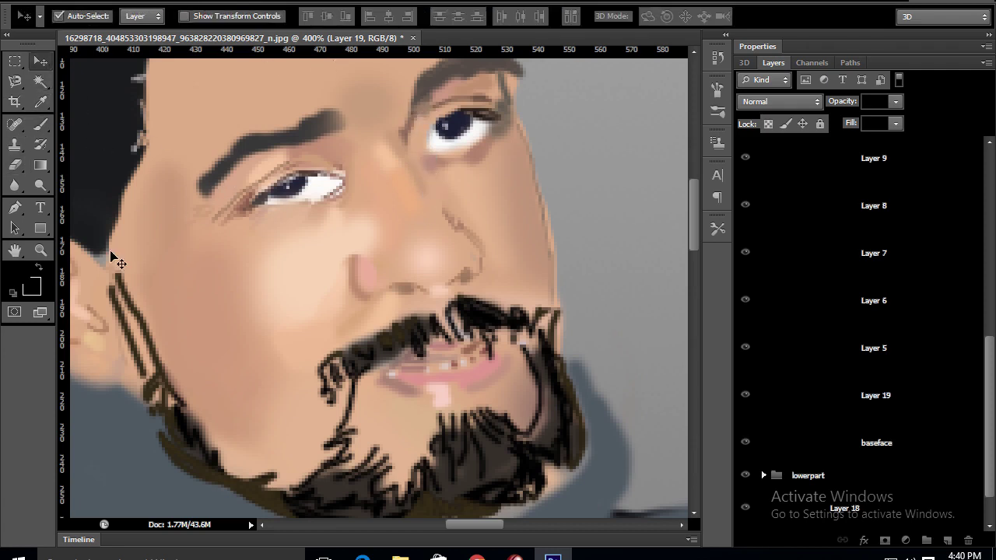
# Paint a pink mark at the right eye's inner corner, then sample a nearby skin colour.
pyautogui.click(31, 286)
pyautogui.click(697, 339)
pyautogui.click(969, 304)
pyautogui.press('b')
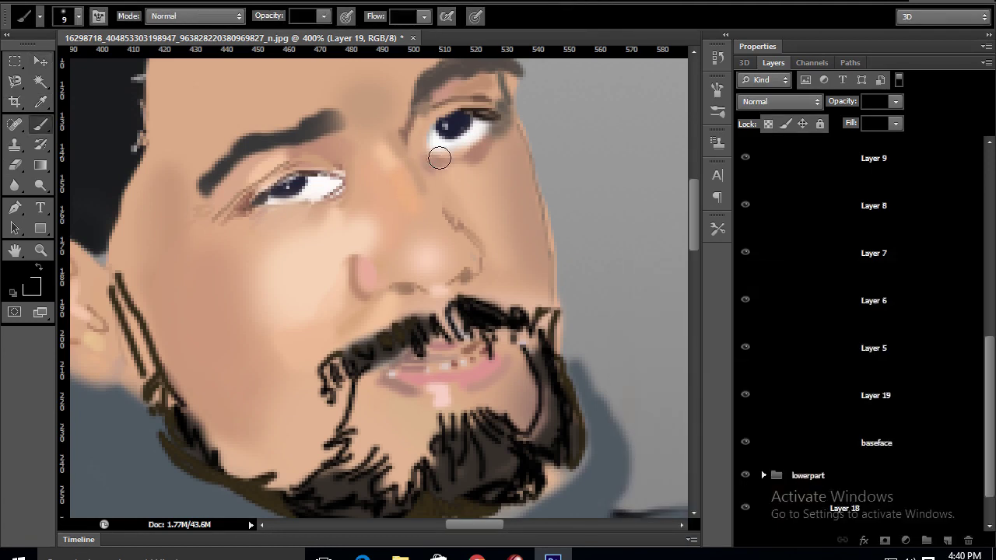
pyautogui.moveTo(434, 142); pyautogui.dragTo(433, 151)
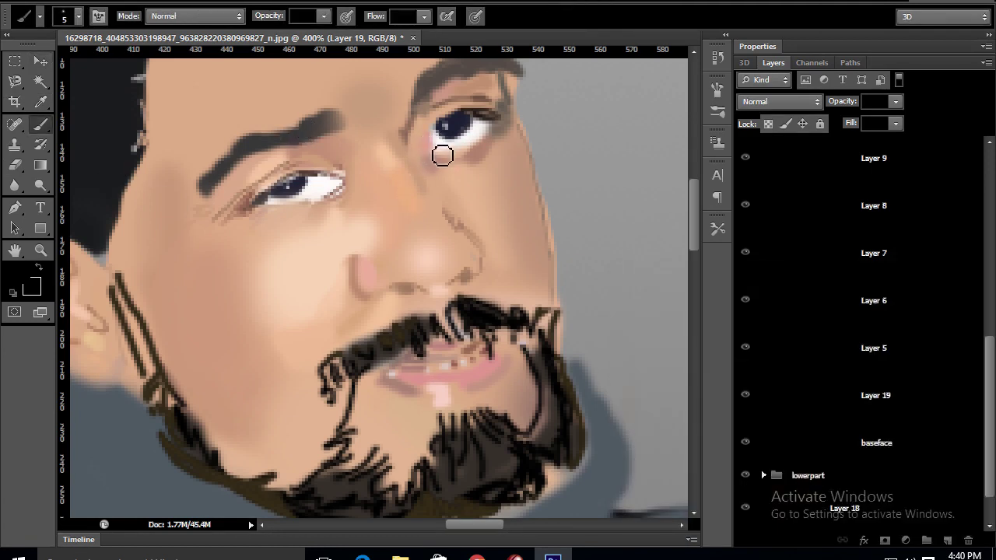
pyautogui.click(31, 285)
pyautogui.click(427, 149)
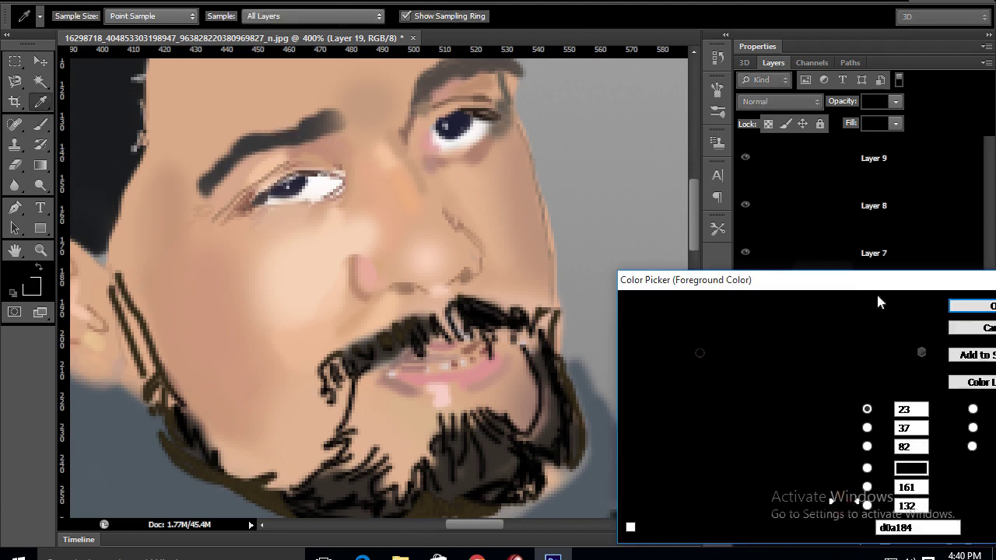
pyautogui.click(972, 305)
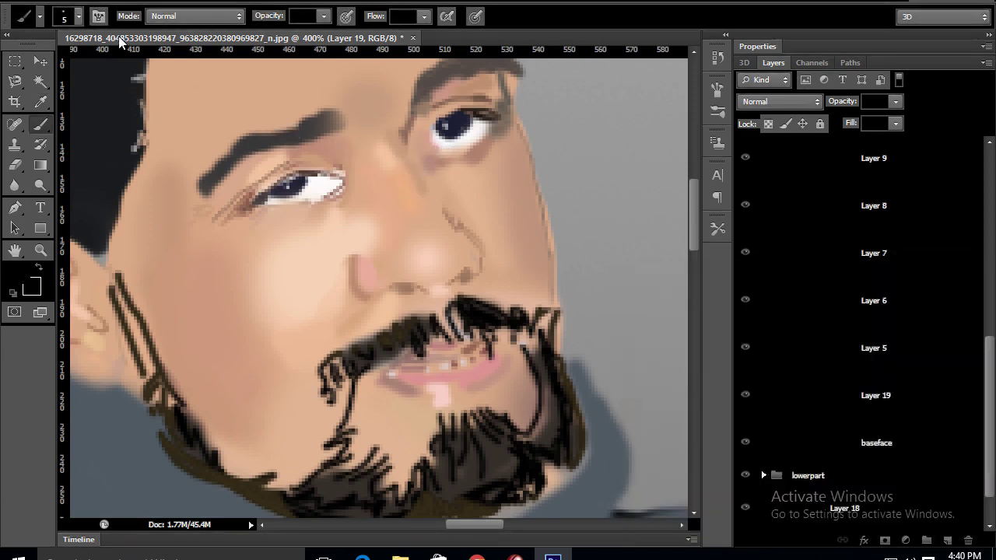
pyautogui.click(40, 64)
pyautogui.hotkey('ctrl', '0')
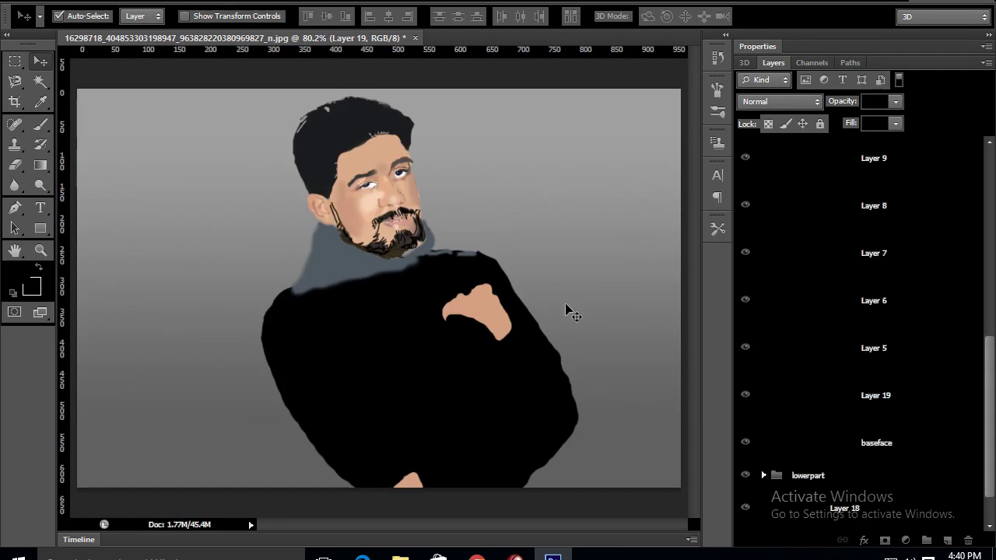
pyautogui.hotkey('ctrl', 'shift', 's')
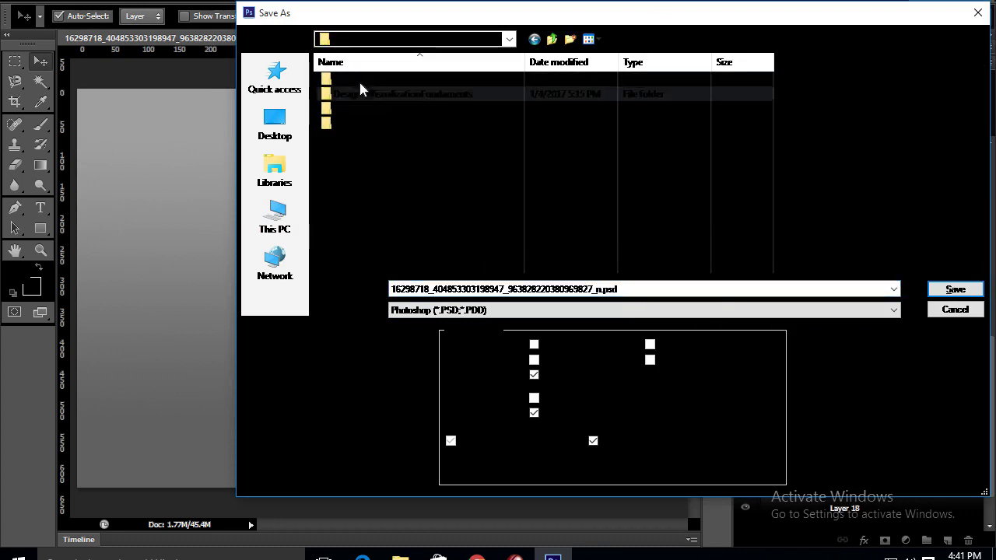
# Create and open a new empty folder in the Save As dialog as the PSD location.
pyautogui.click(392, 125)
pyautogui.click(569, 39)
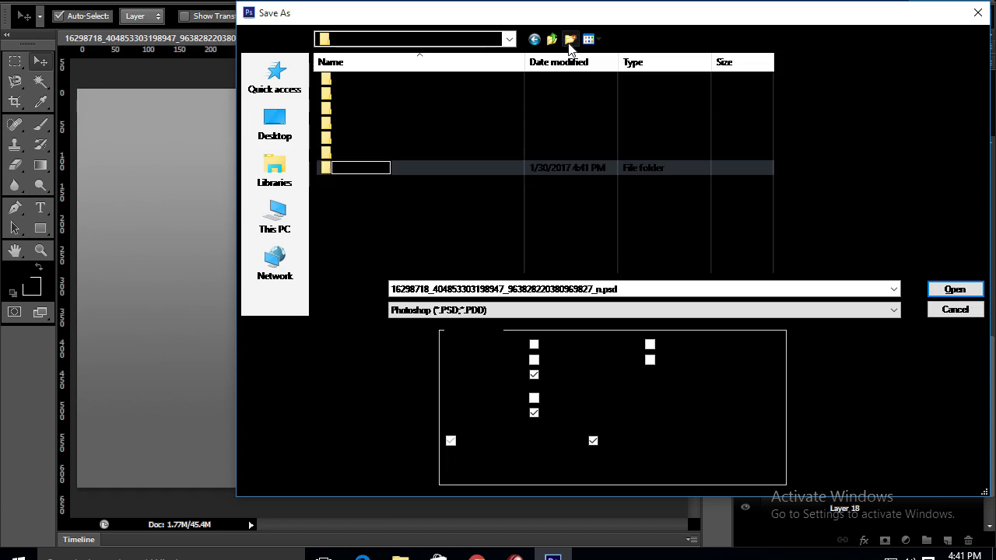
pyautogui.press('BackSpace')
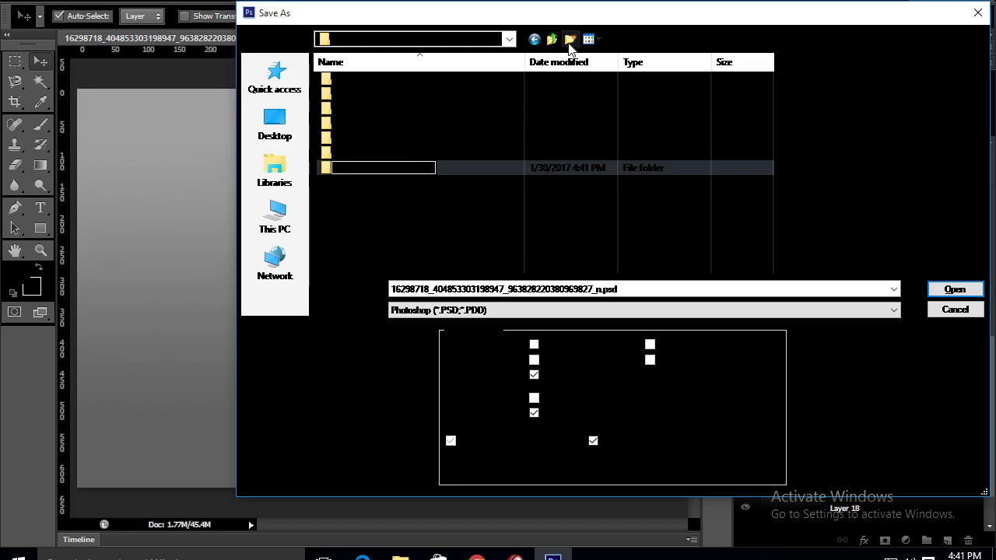
pyautogui.press('Return')
pyautogui.press('Return')
pyautogui.click(642, 289)
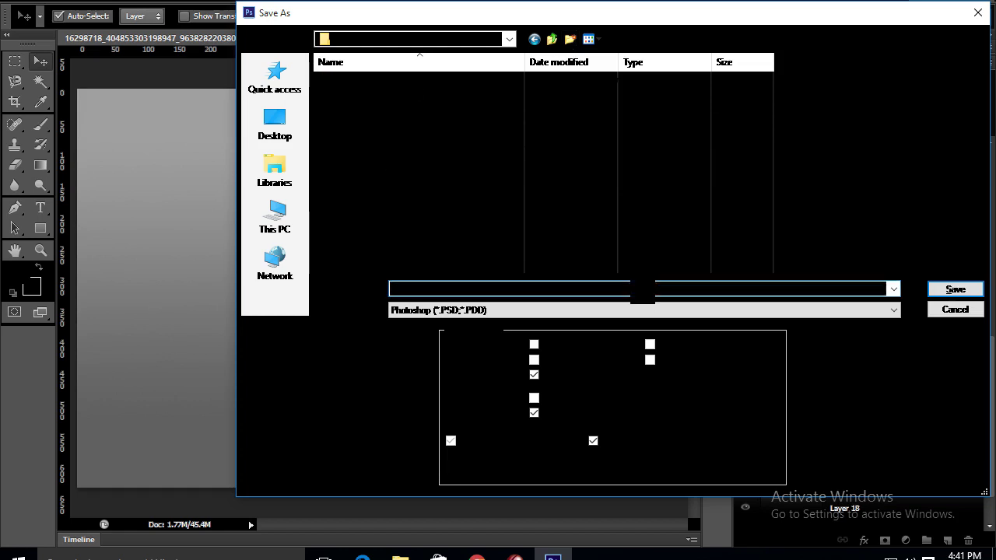